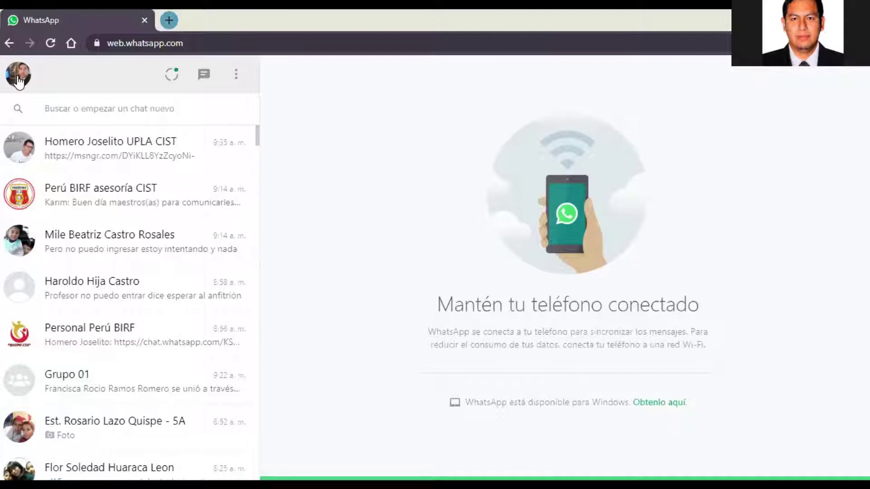
# Upload a new profile photo: the 'cist' image from Downloads > Imagenes para moodle
pyautogui.click(18, 82)
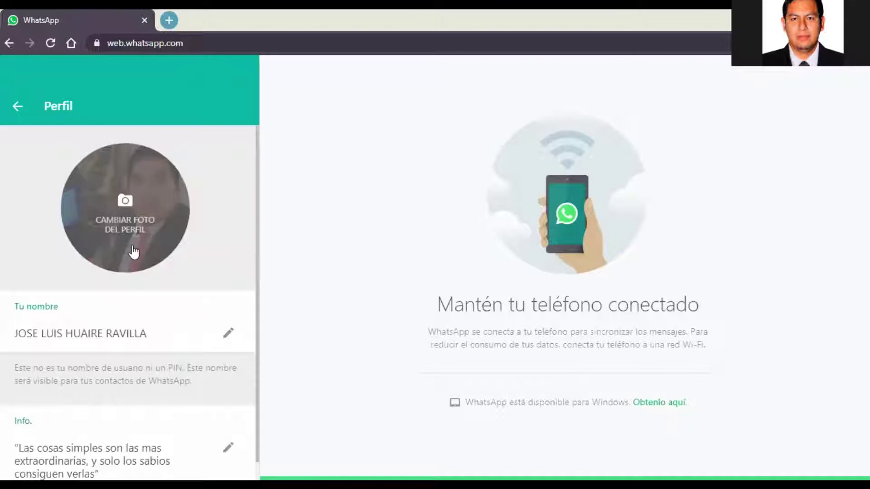
pyautogui.click(129, 227)
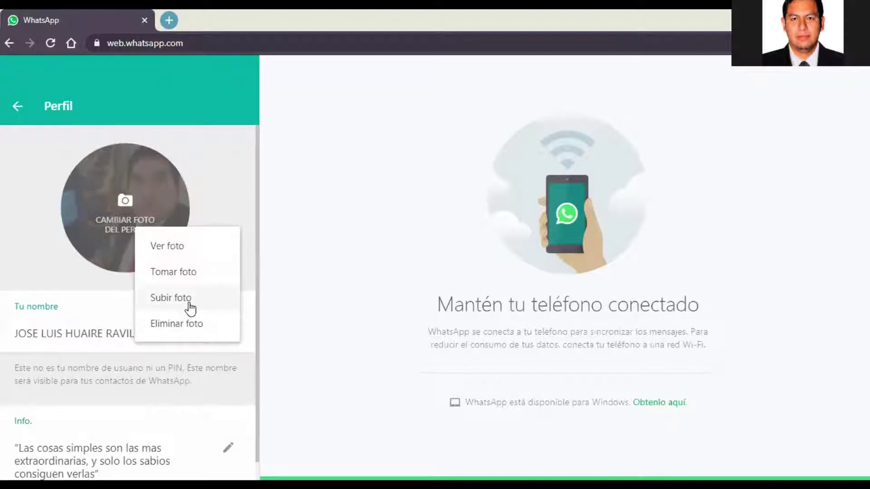
pyautogui.click(163, 299)
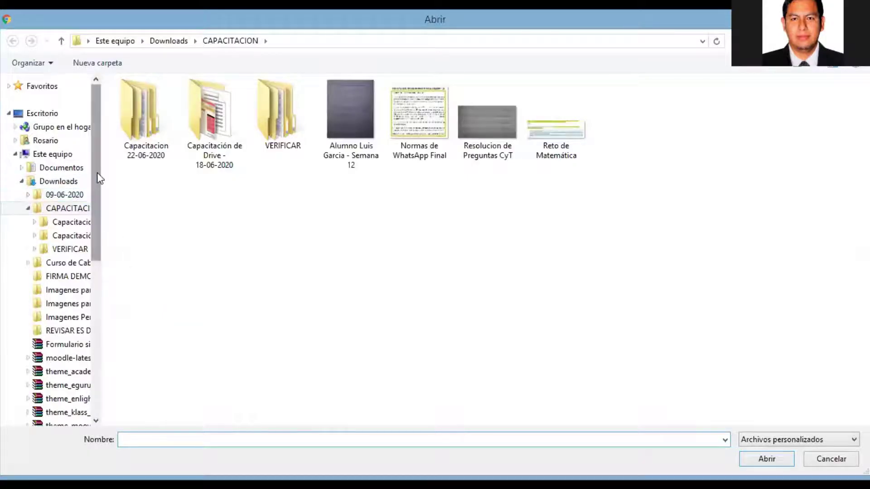
pyautogui.moveTo(101, 176); pyautogui.dragTo(180, 176)
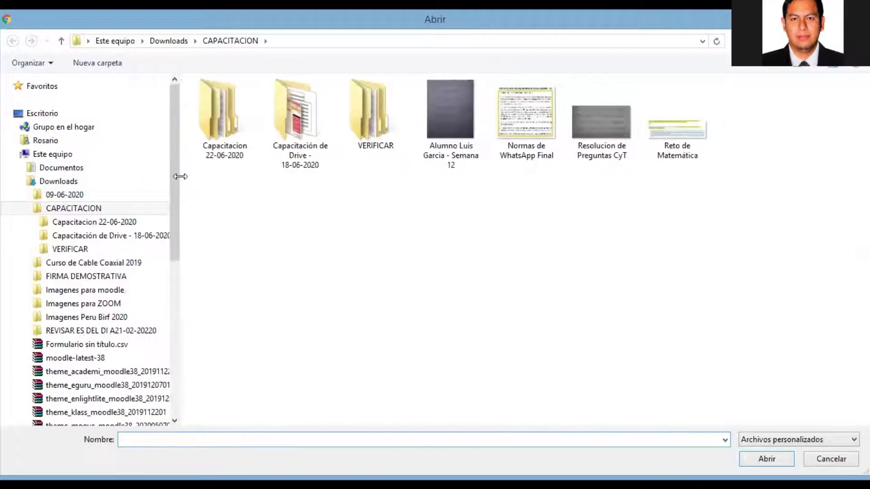
pyautogui.click(82, 169)
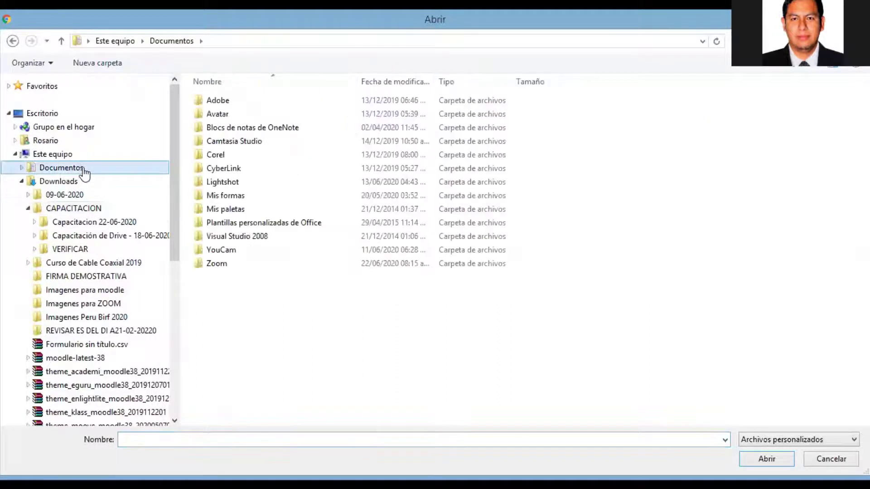
pyautogui.click(63, 156)
pyautogui.click(58, 182)
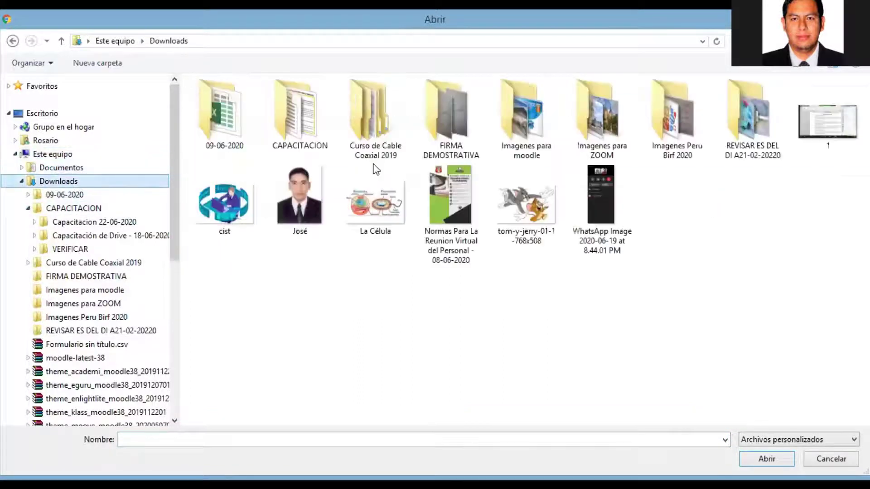
pyautogui.click(524, 114)
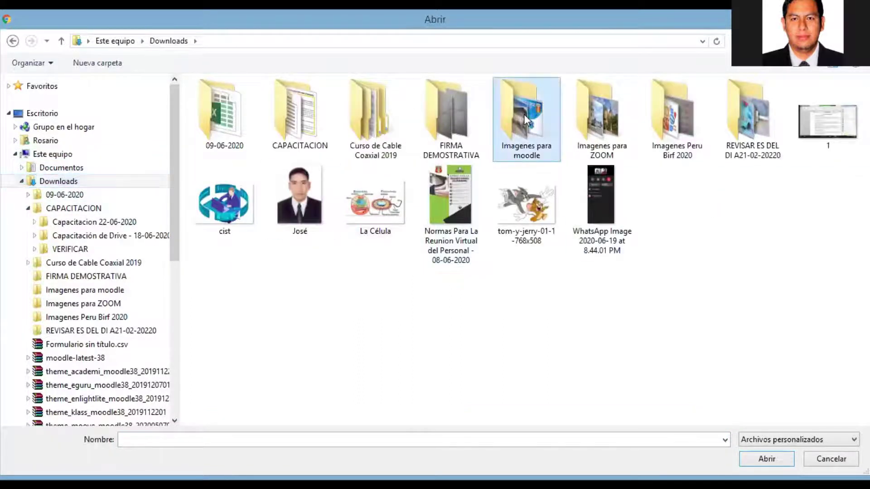
pyautogui.click(218, 213)
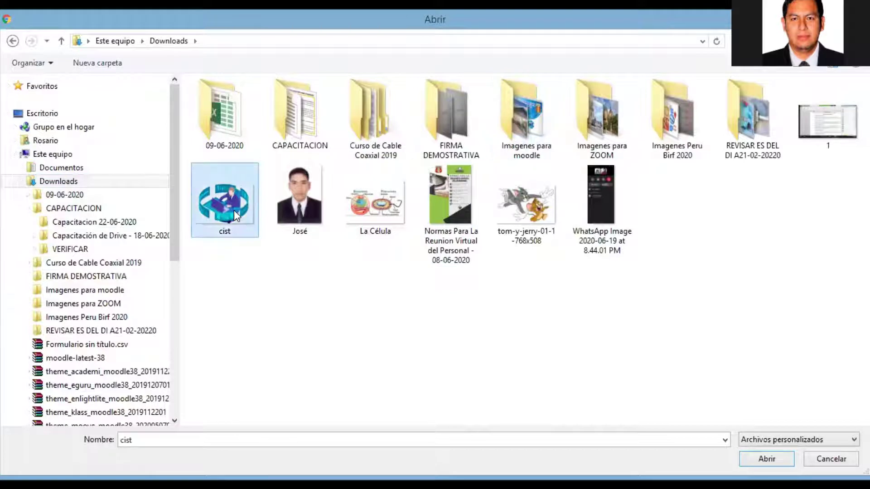
pyautogui.click(778, 463)
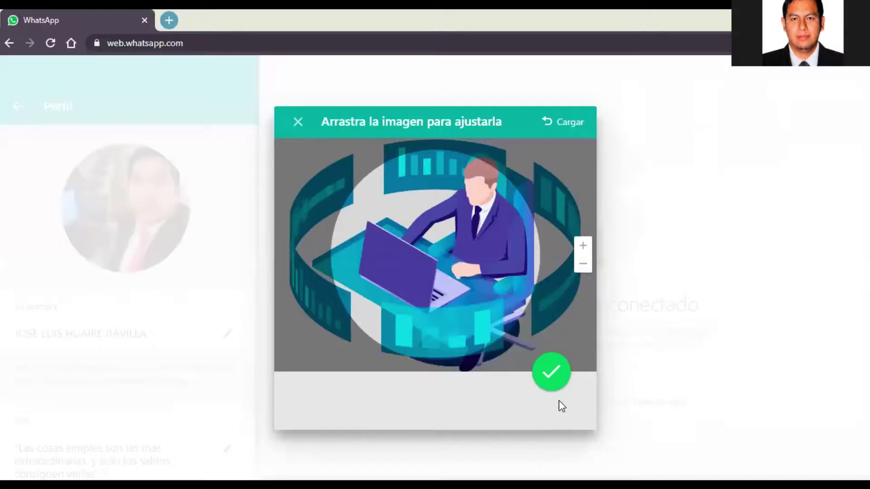
# Zoom out and recentre the cist illustration in the crop circle, then set it as the profile photo
pyautogui.moveTo(476, 297); pyautogui.dragTo(504, 267)
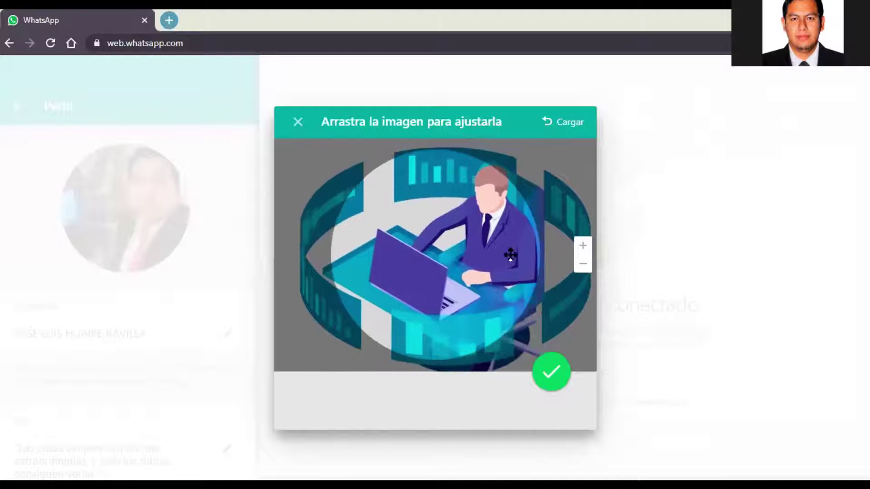
pyautogui.click(582, 265)
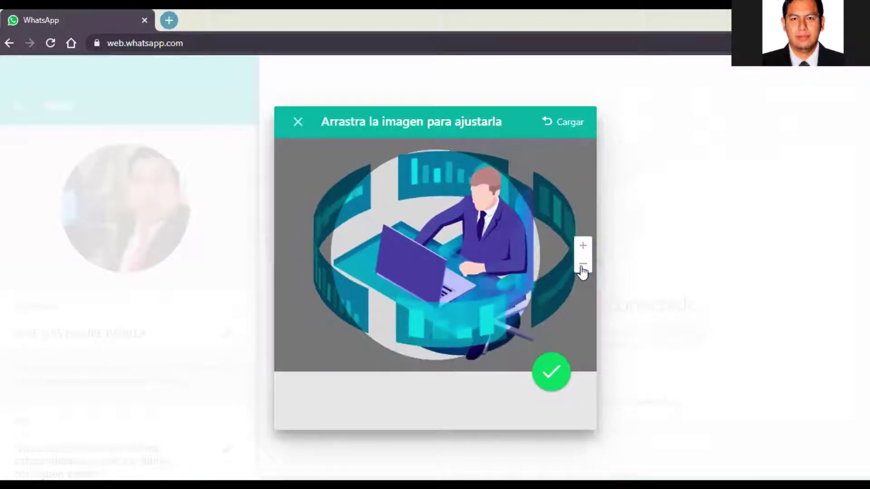
pyautogui.moveTo(494, 258); pyautogui.dragTo(459, 253)
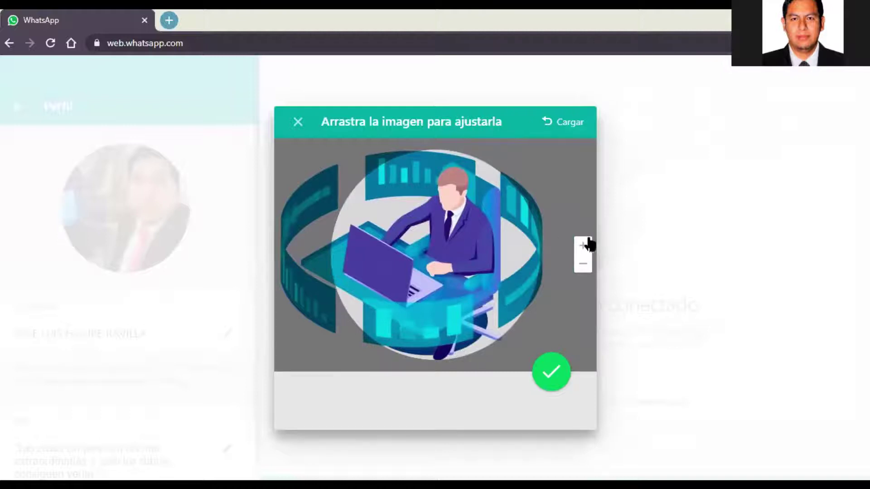
pyautogui.moveTo(476, 240); pyautogui.dragTo(468, 237)
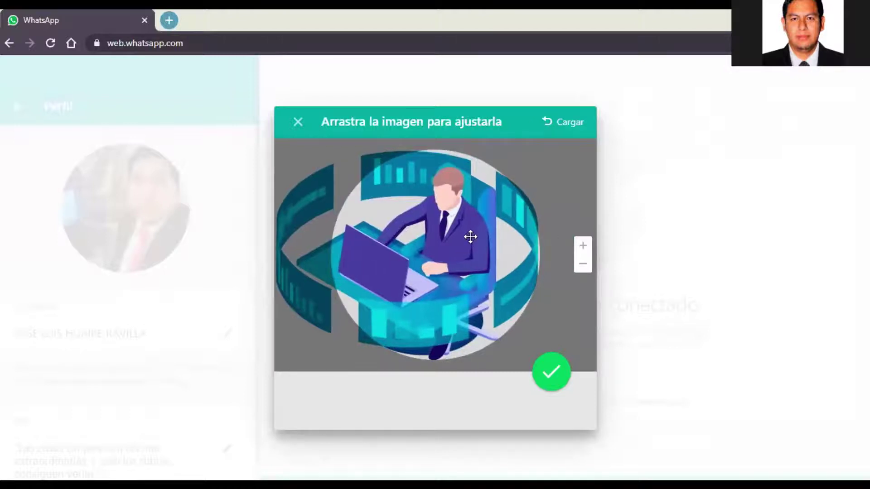
pyautogui.click(539, 368)
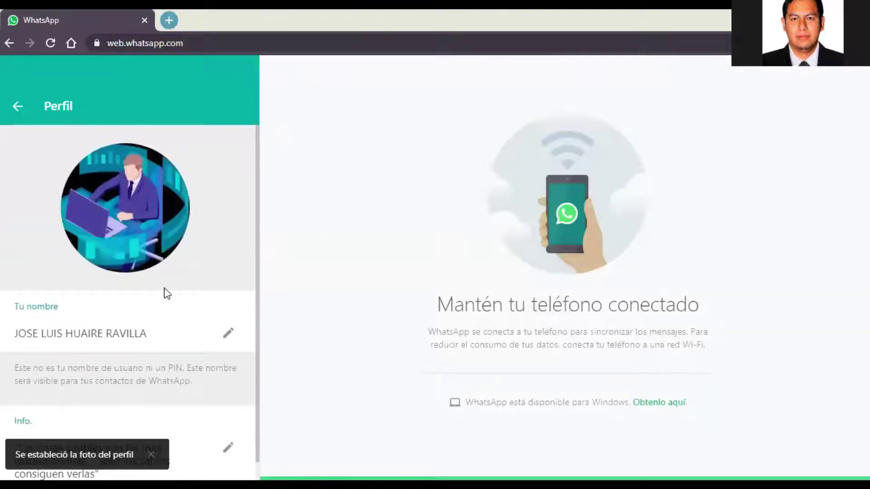
# Add a 👍 emoji to the end of the profile name and save it
pyautogui.scroll(-1, 203, 278)
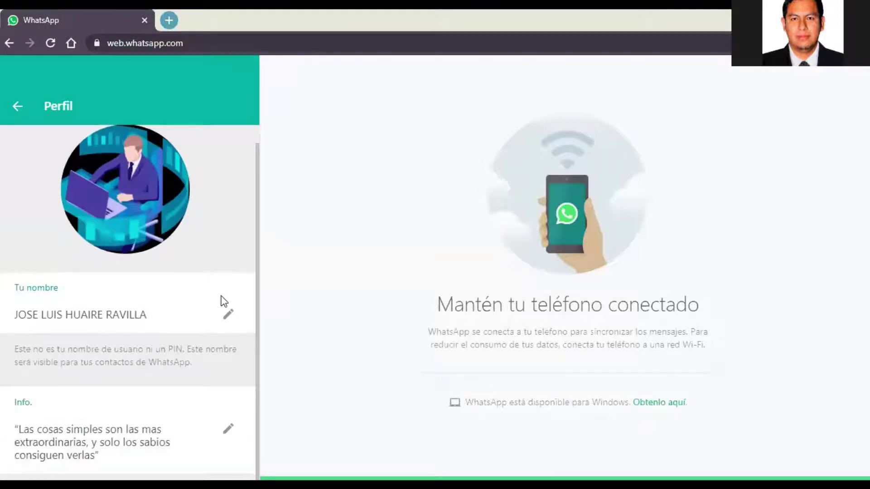
pyautogui.click(228, 315)
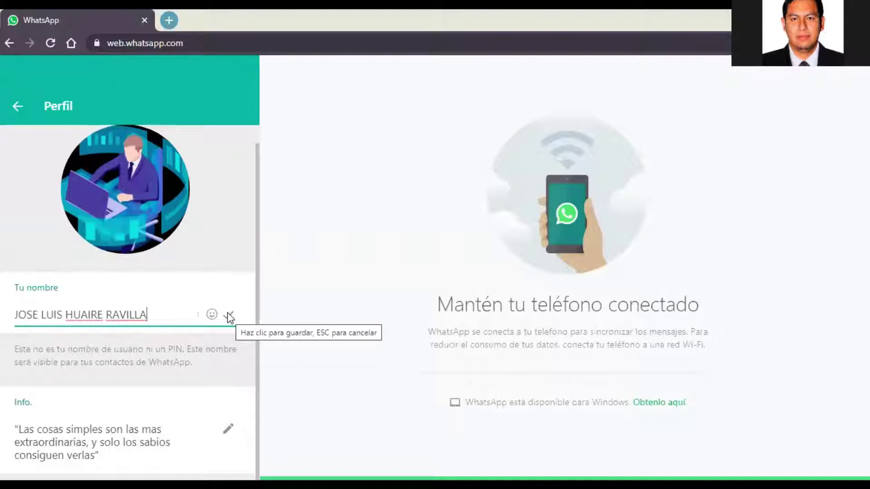
pyautogui.click(212, 316)
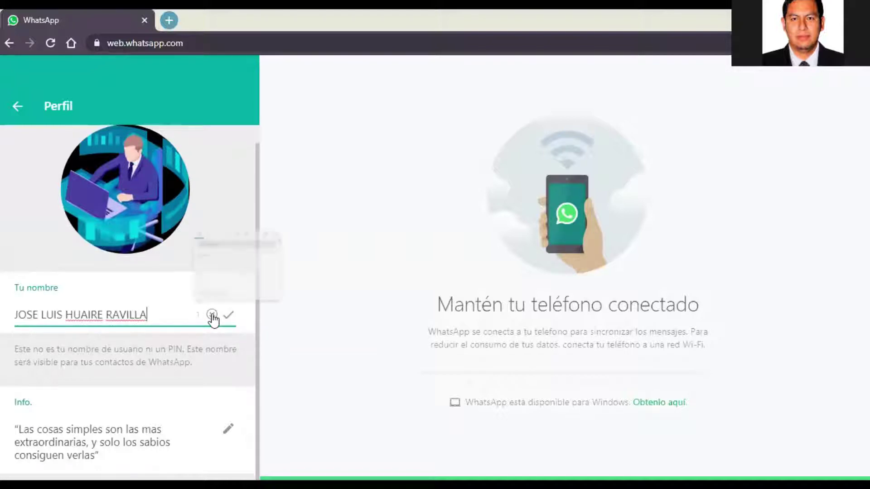
pyautogui.click(212, 199)
pyautogui.click(227, 315)
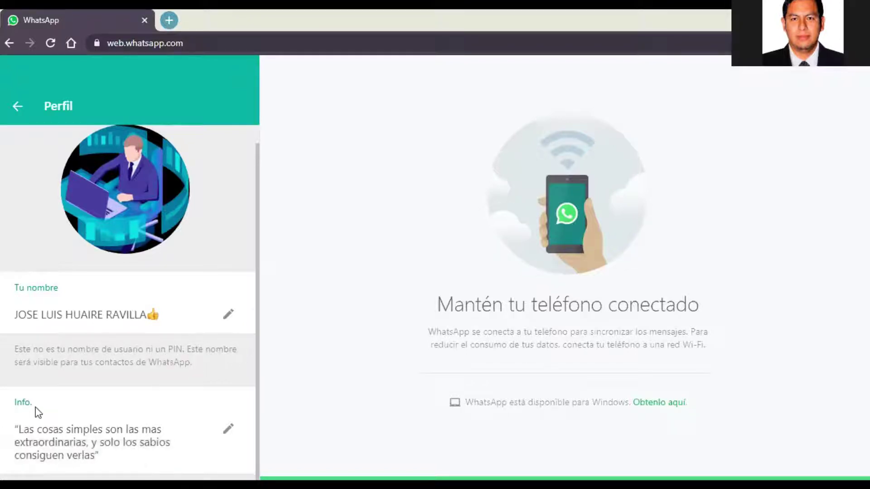
# Leave the Info text unchanged and close the profile, returning to the chat list
pyautogui.moveTo(104, 462); pyautogui.dragTo(2, 435)
pyautogui.click(228, 429)
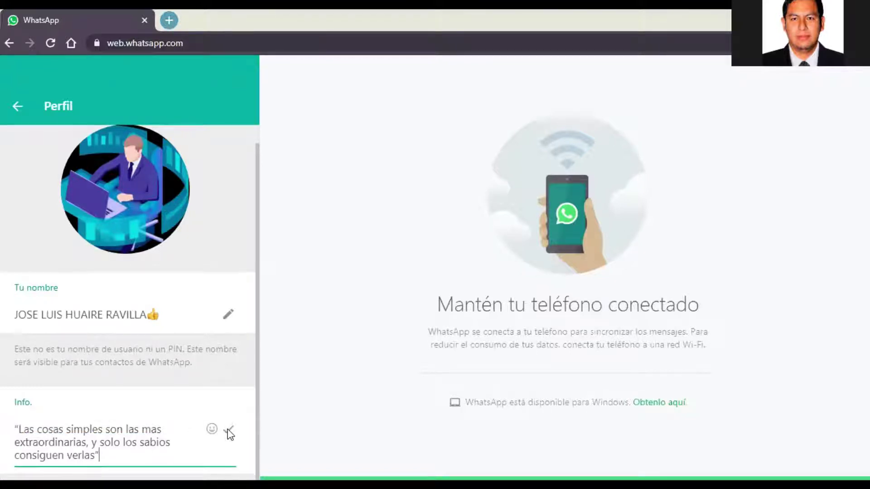
pyautogui.moveTo(117, 460); pyautogui.dragTo(2, 429)
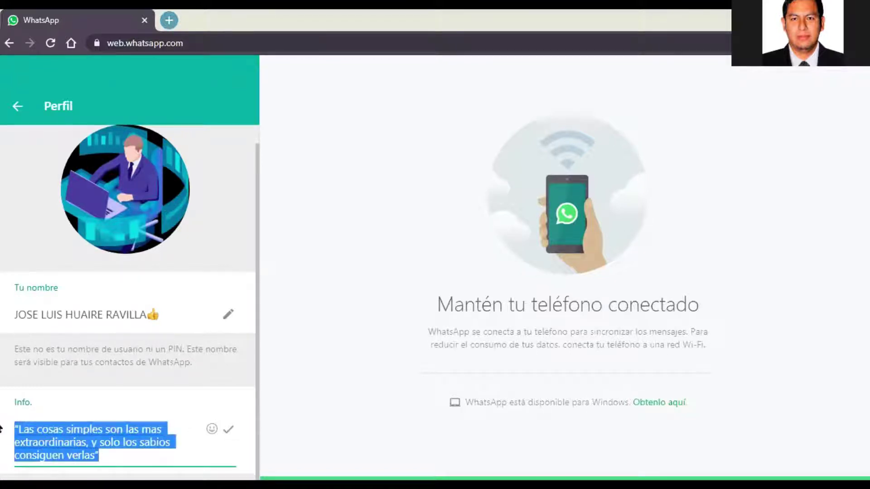
pyautogui.click(212, 410)
pyautogui.hotkey('ctrl', 'a')
pyautogui.click(228, 429)
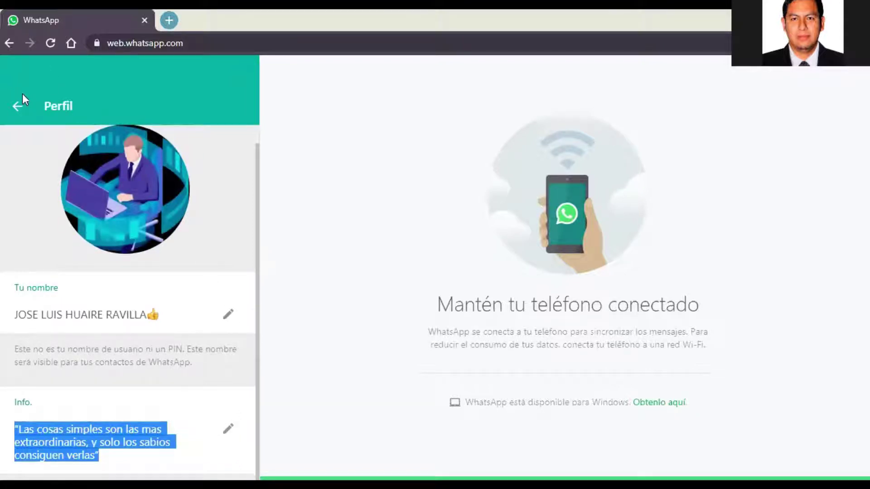
pyautogui.click(16, 109)
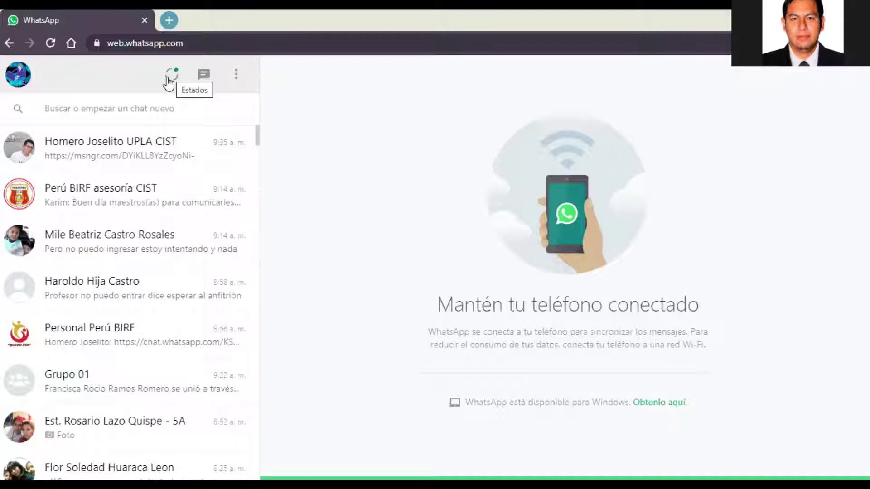
pyautogui.click(171, 78)
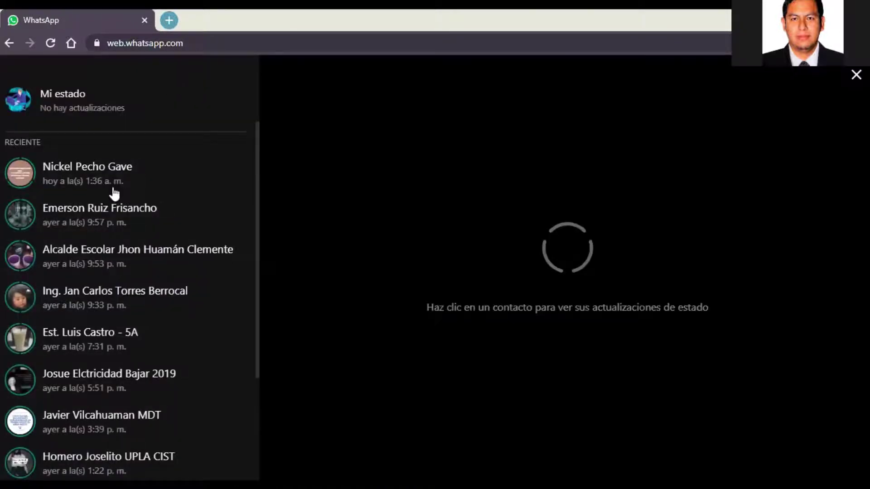
pyautogui.scroll(-3, 36, 250)
pyautogui.scroll(3, 104, 300)
pyautogui.click(846, 78)
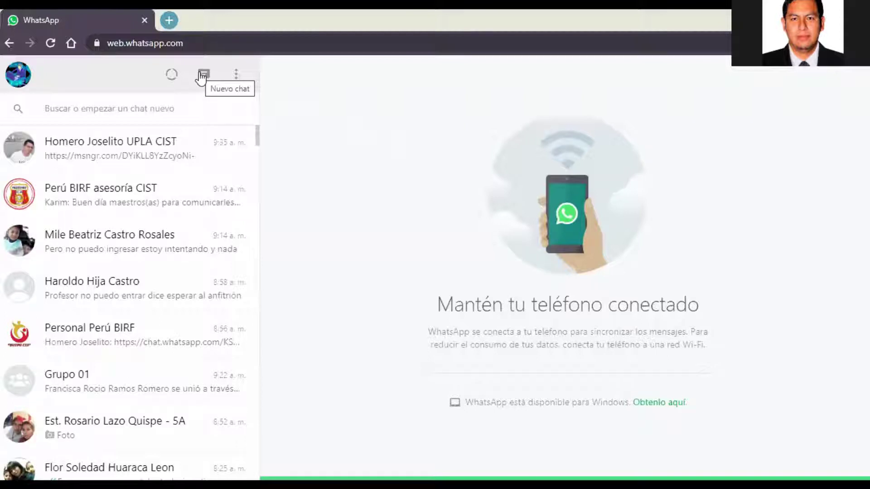
# Open the Perú BIRF asesoría CIST group chat from the Nuevo chat frequent contacts list
pyautogui.click(203, 74)
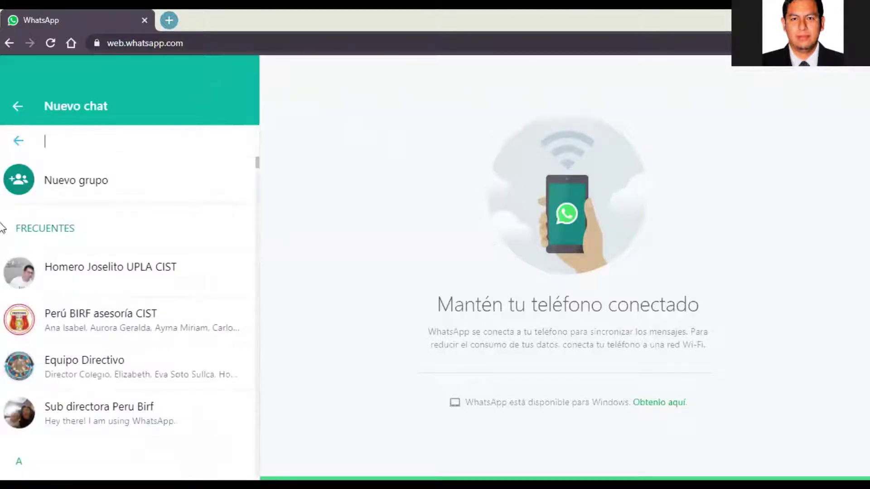
pyautogui.click(120, 266)
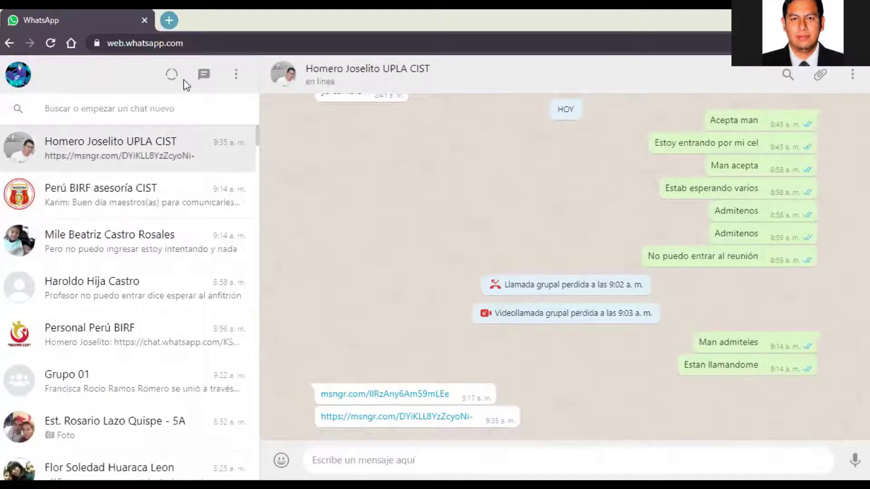
pyautogui.click(203, 74)
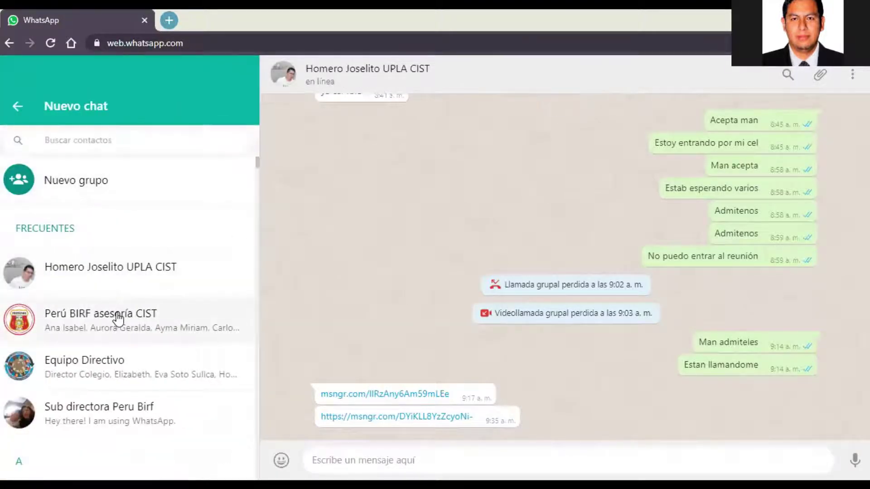
pyautogui.click(116, 316)
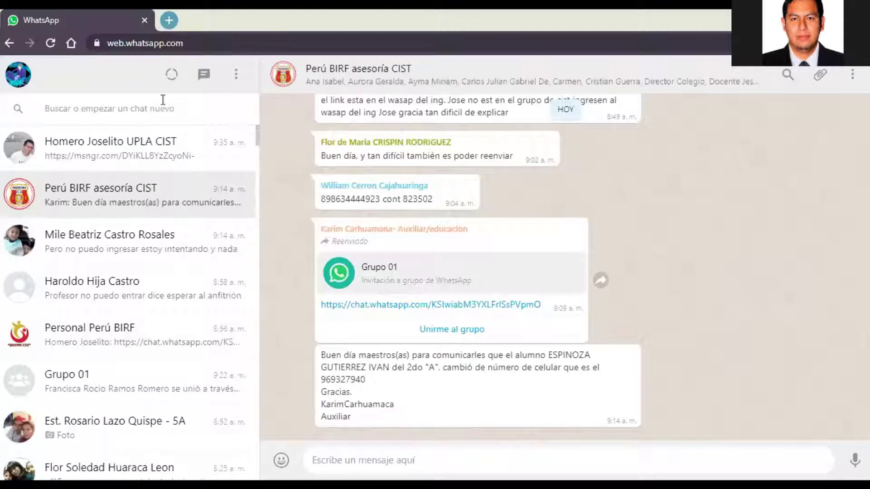
pyautogui.click(127, 111)
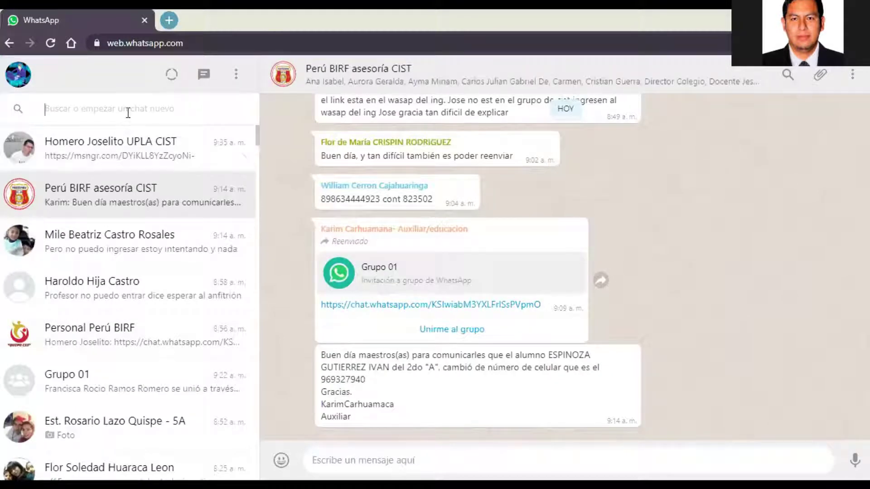
pyautogui.click(236, 77)
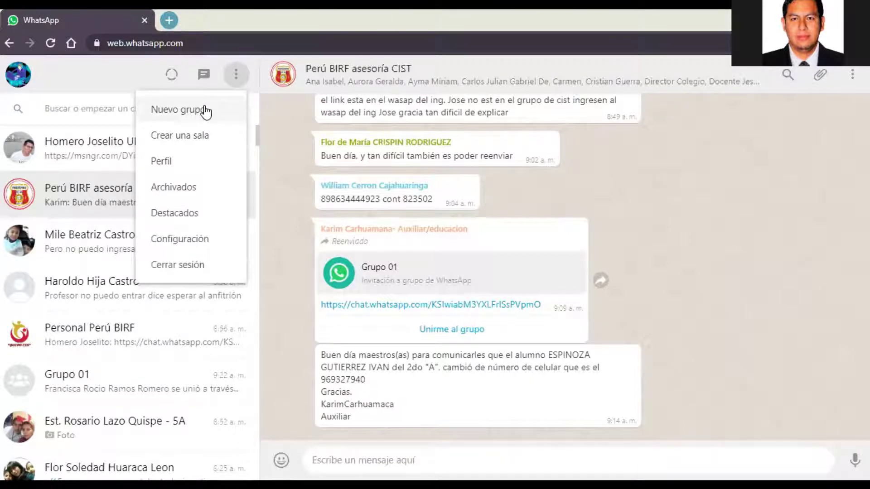
# Start a new group and replace the failed 'CURSO INGLES 3A' contact search with 'EST'
pyautogui.click(204, 108)
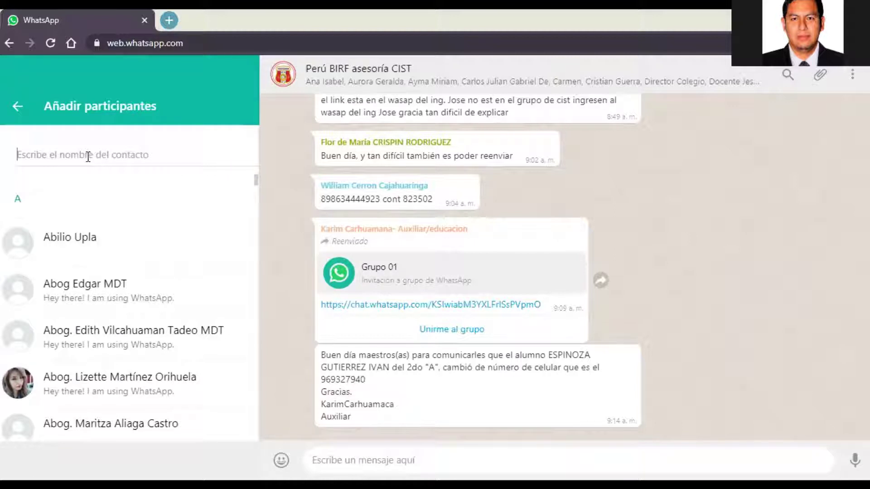
pyautogui.write('CURS')
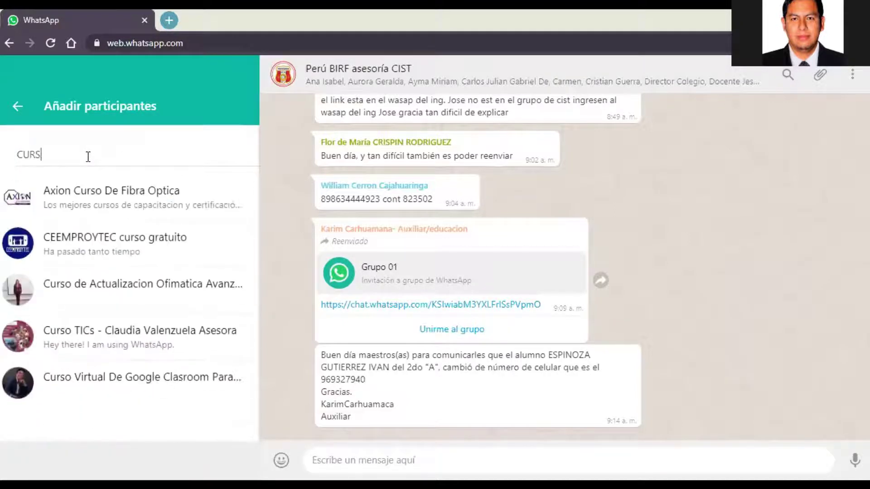
pyautogui.write('O I')
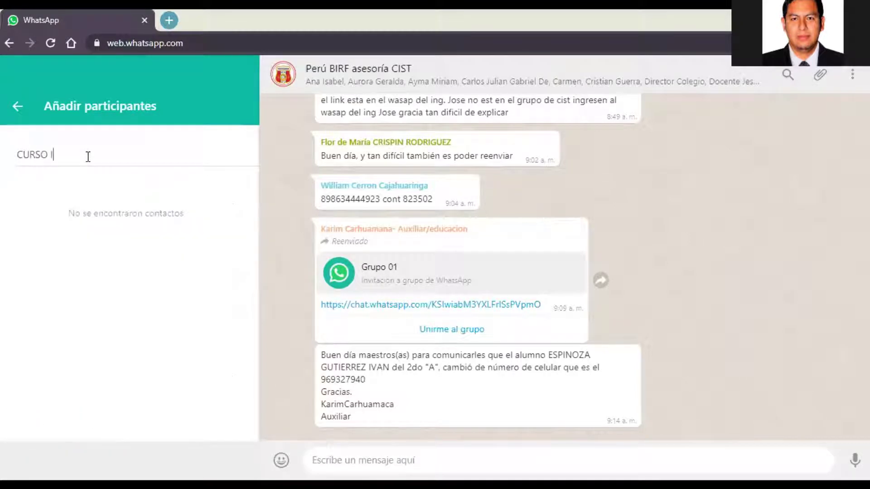
pyautogui.write('NGLES ')
pyautogui.write('3')
pyautogui.write('A')
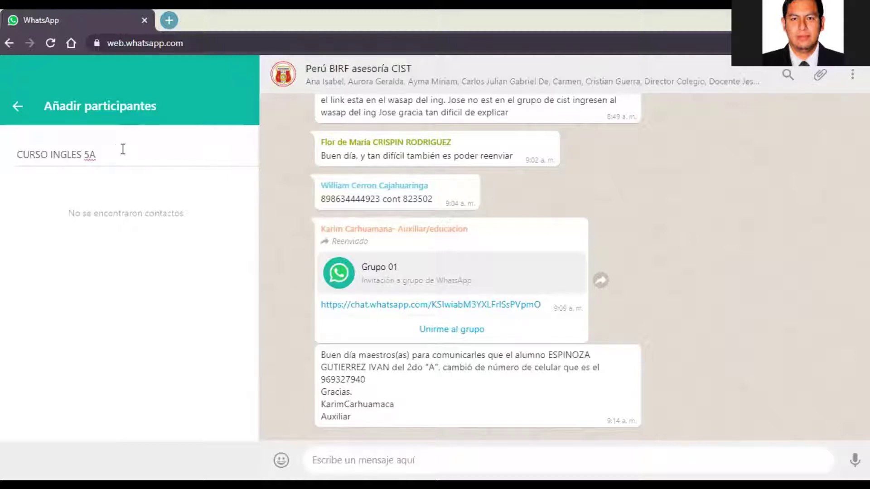
pyautogui.moveTo(108, 153); pyautogui.dragTo(1, 162)
pyautogui.press('BackSpace')
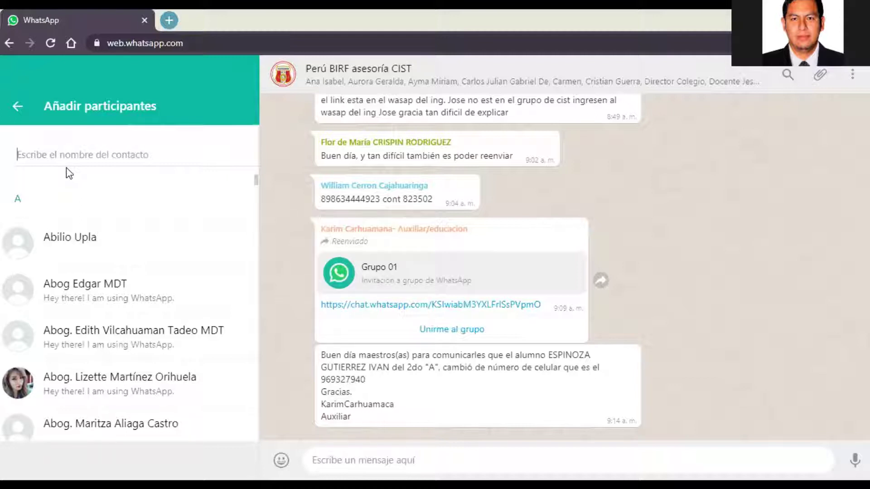
pyautogui.write('ES')
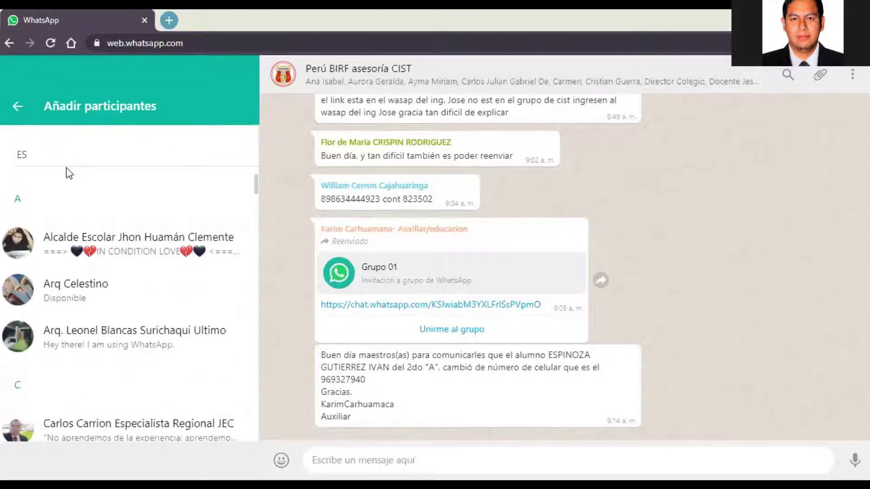
pyautogui.press('BackSpace')
pyautogui.write('ST')
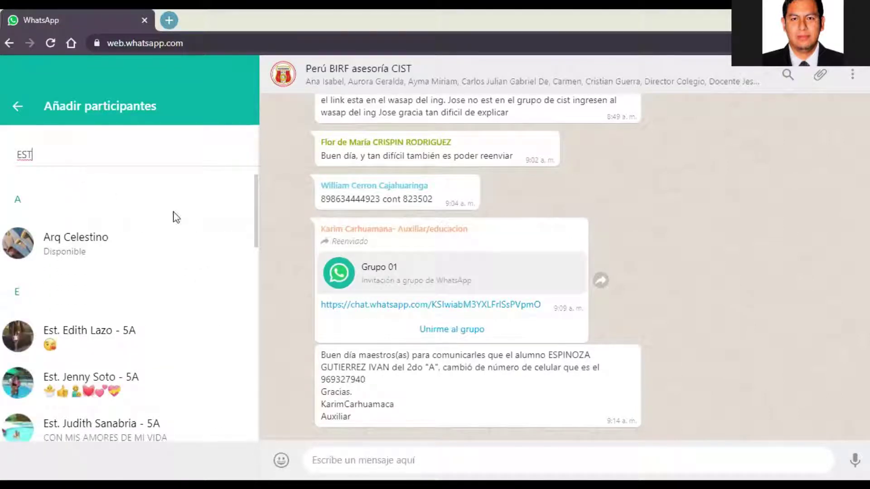
# Add five 'Est. … - 5A' student contacts as the group's participants
pyautogui.scroll(-3, 255, 227)
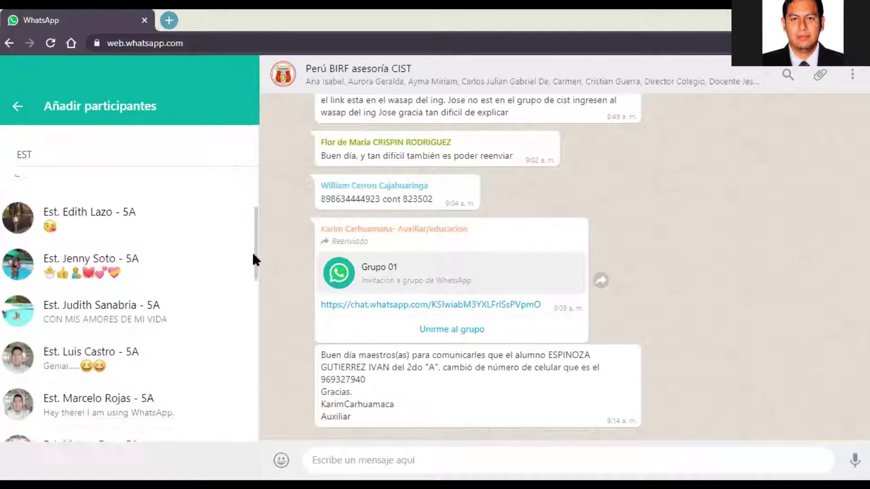
pyautogui.click(96, 206)
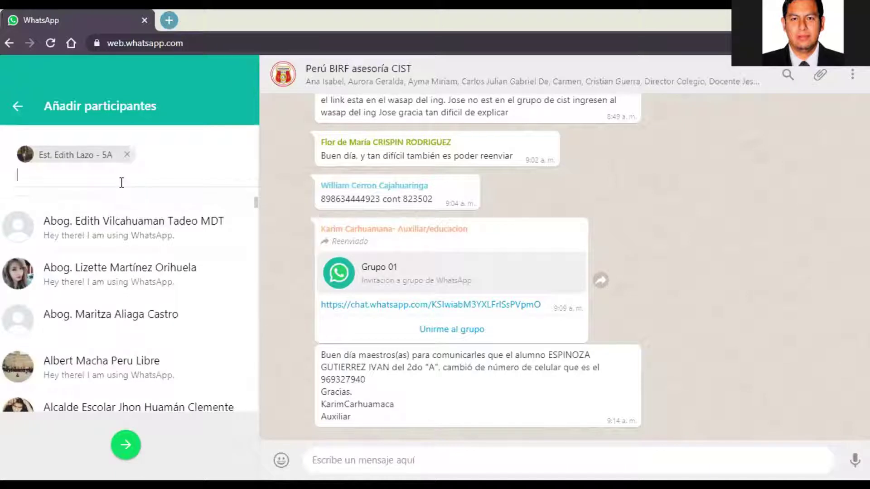
pyautogui.write('ES')
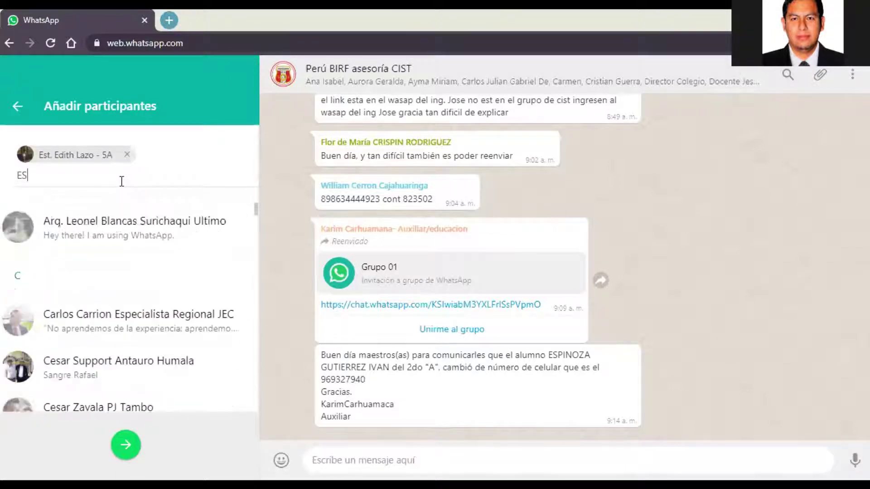
pyautogui.write('T')
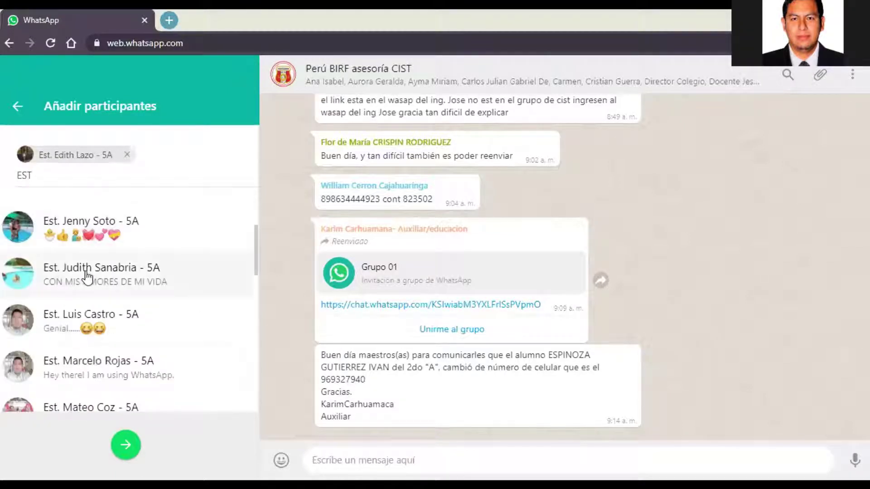
pyautogui.click(85, 278)
pyautogui.write('EST')
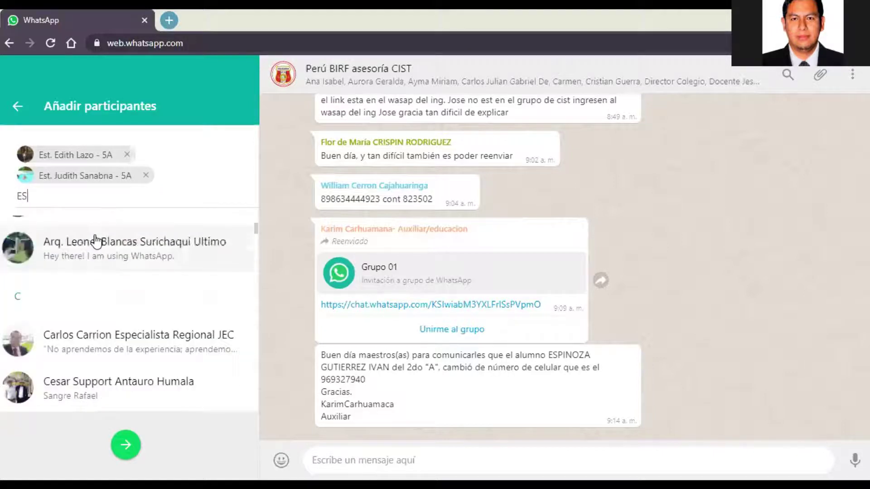
pyautogui.click(77, 351)
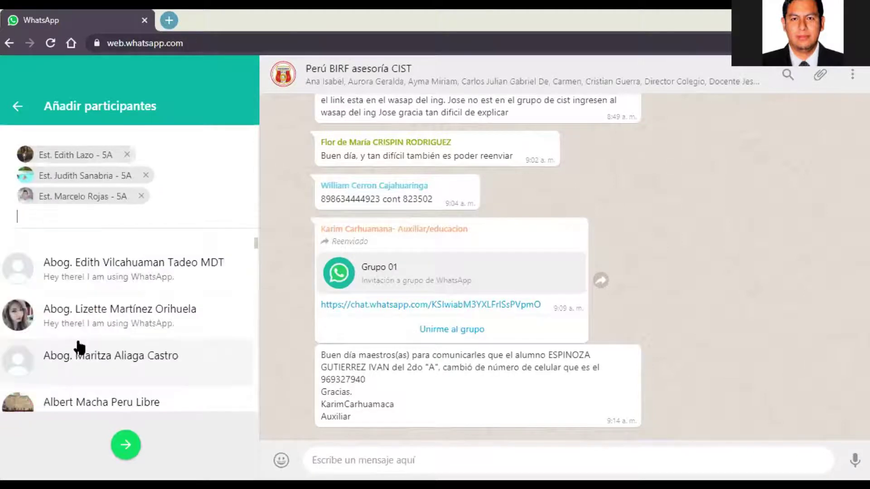
pyautogui.write('EST')
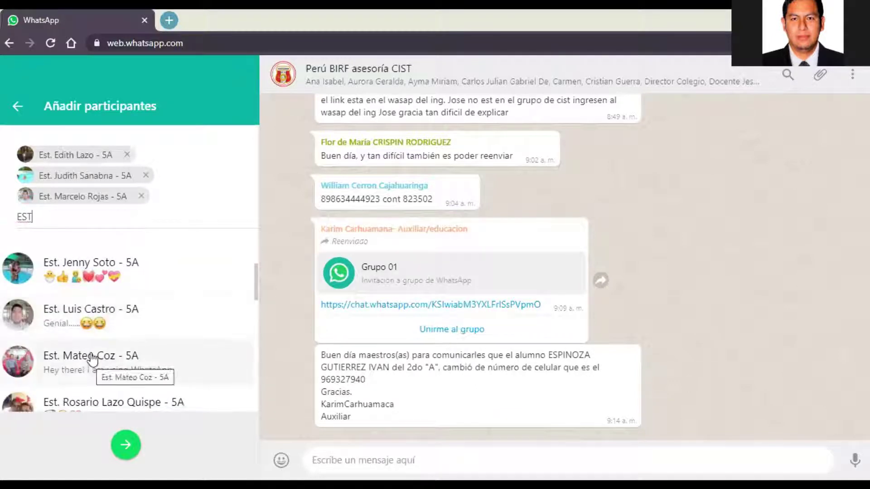
pyautogui.click(82, 372)
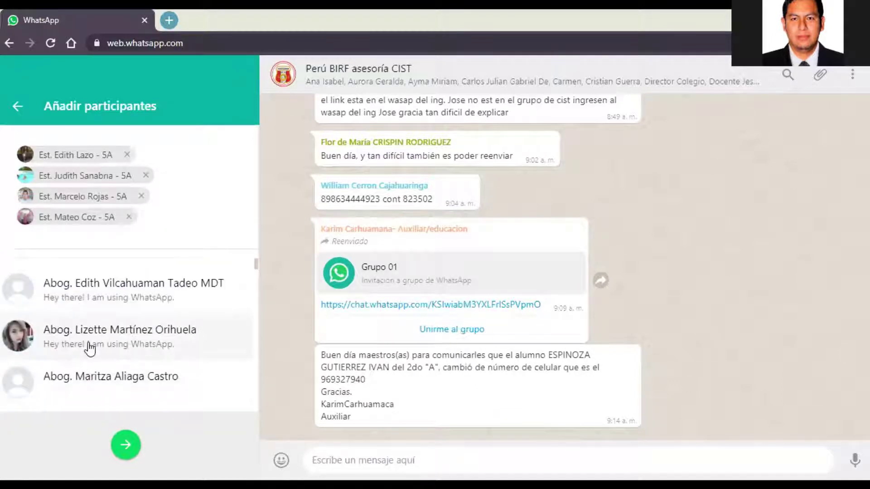
pyautogui.write('E')
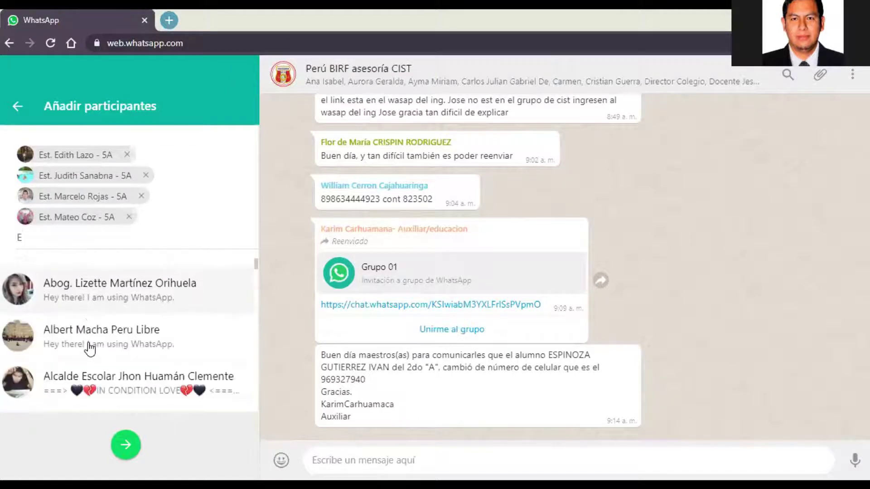
pyautogui.write('ST')
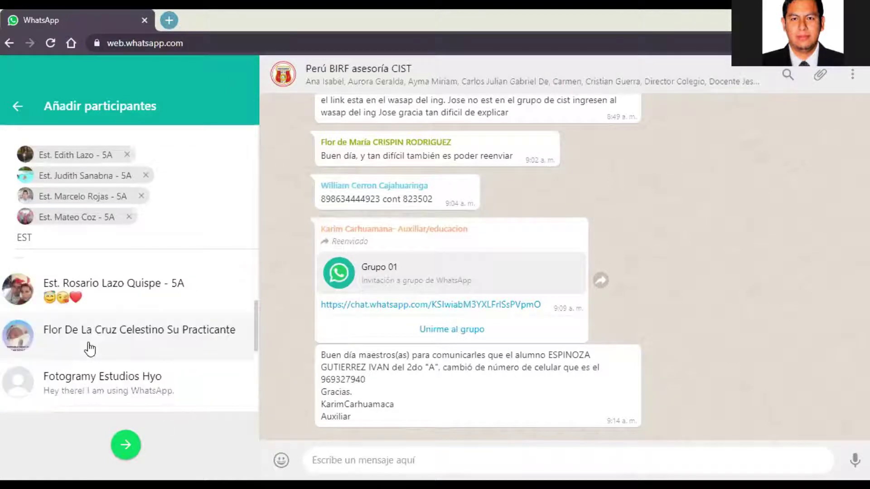
pyautogui.click(121, 304)
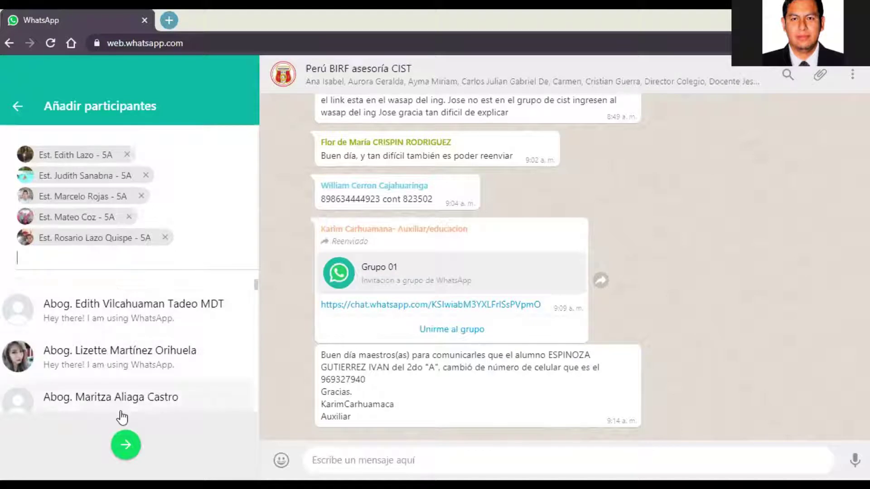
pyautogui.click(127, 447)
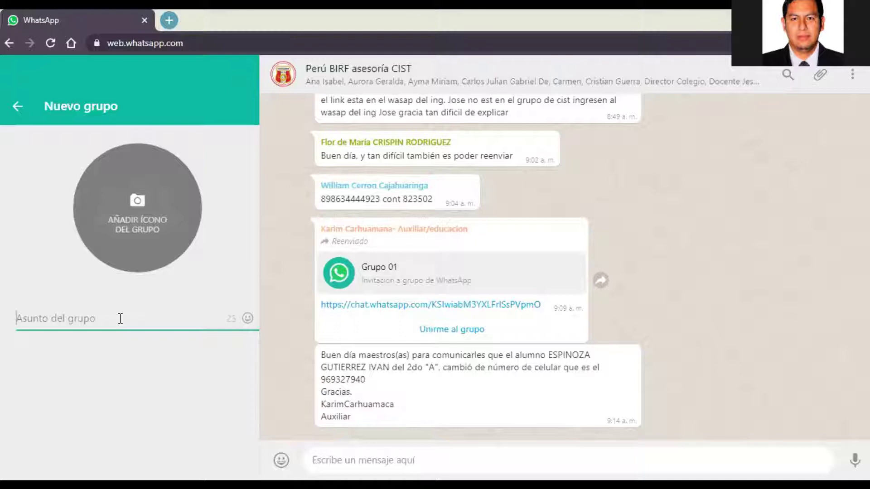
# Enter the group subject 'CURSO DE INGLES 5A', fixing the typos, and create the group
pyautogui.write('CURSO DE INGLES %A')
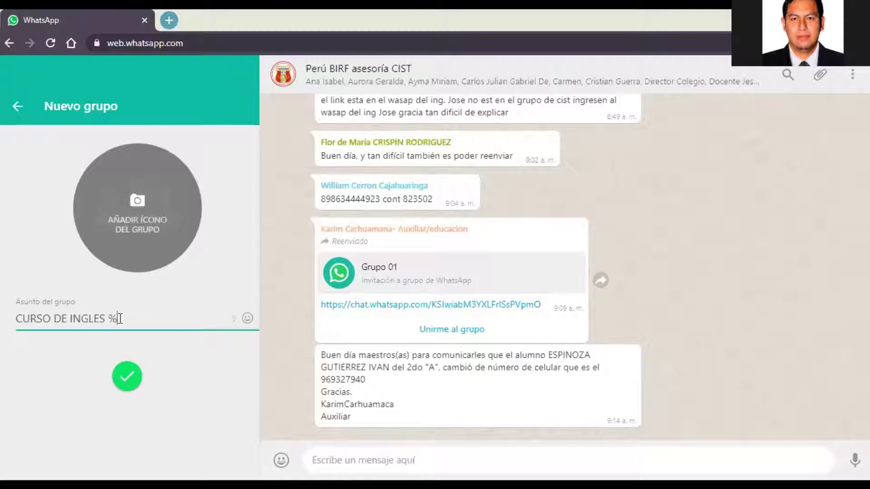
pyautogui.press('BackSpace')
pyautogui.press('BackSpace')
pyautogui.write('5a')
pyautogui.press('BackSpace')
pyautogui.write('A')
pyautogui.click(125, 386)
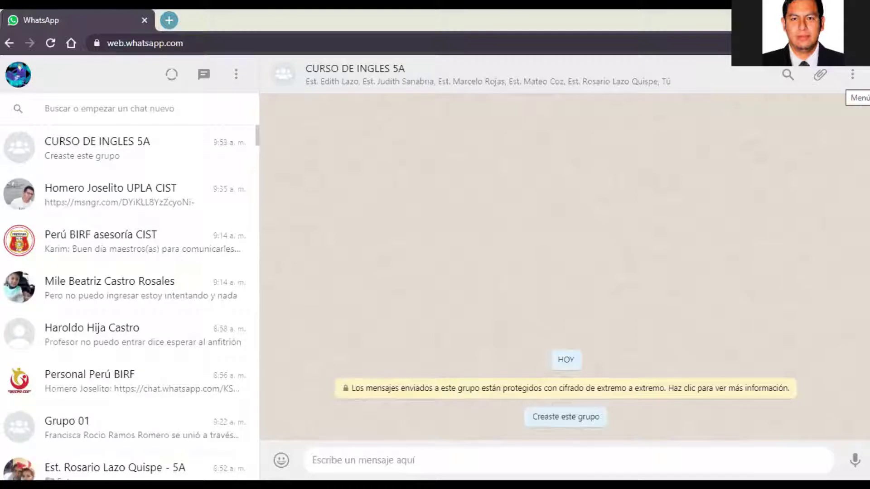
# Open Info. del grupo for CURSO DE INGLES 5A and scroll through its six participants
pyautogui.click(852, 76)
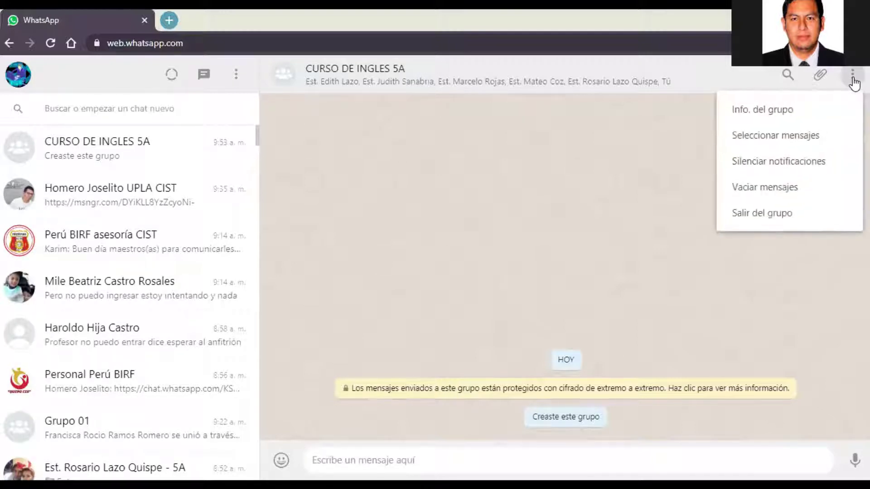
pyautogui.click(141, 145)
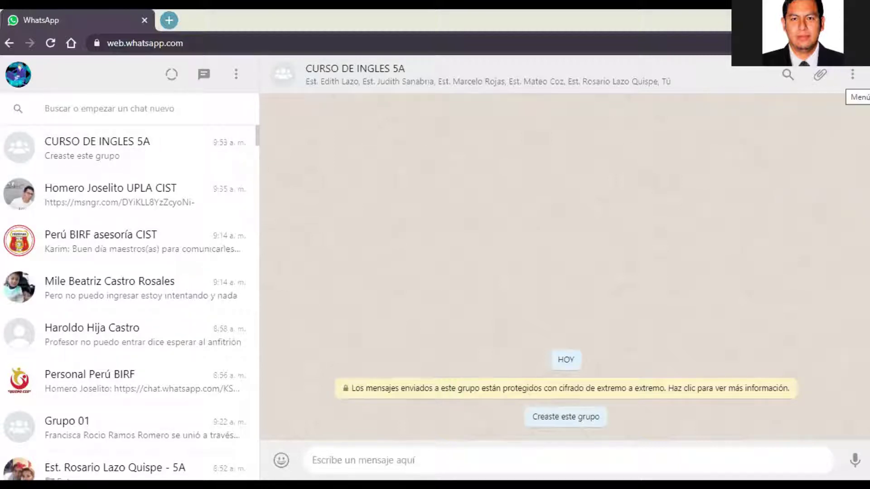
pyautogui.click(853, 77)
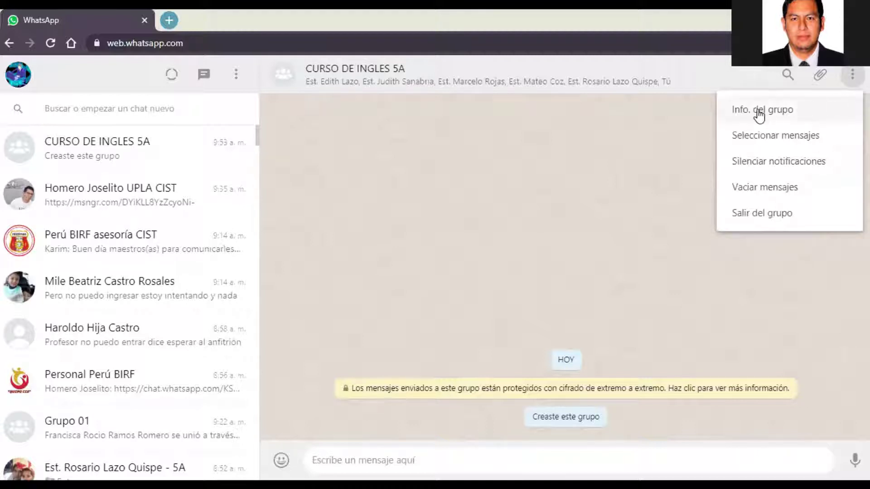
pyautogui.click(788, 117)
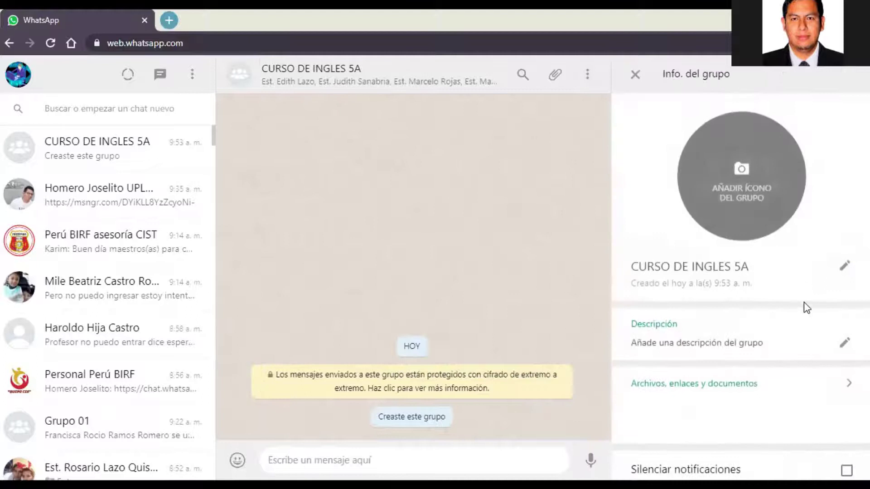
pyautogui.scroll(-3, 805, 306)
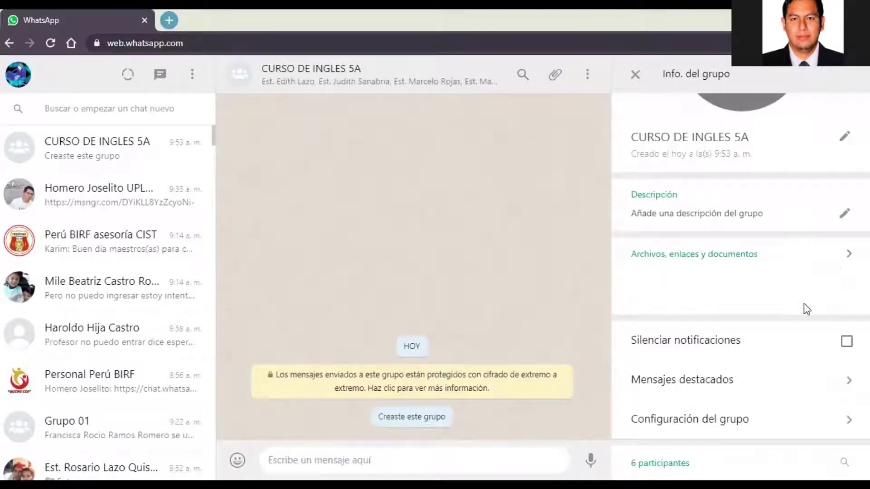
pyautogui.scroll(-4, 804, 306)
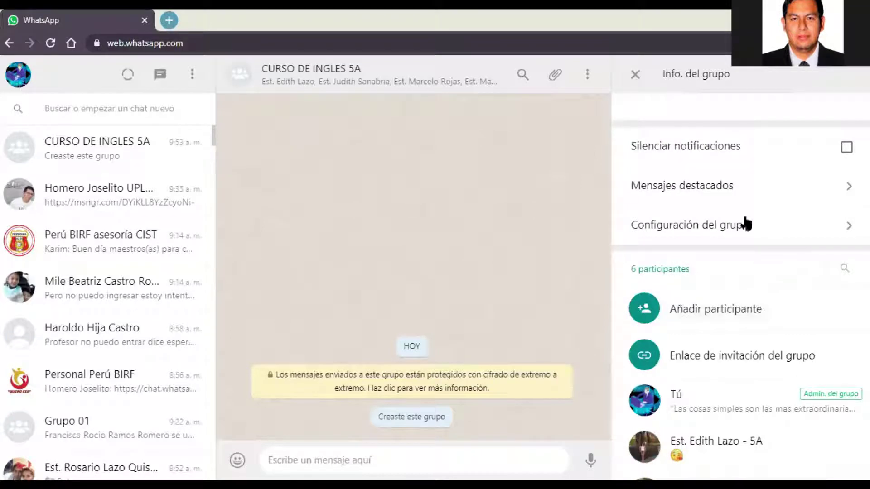
pyautogui.scroll(-1, 800, 313)
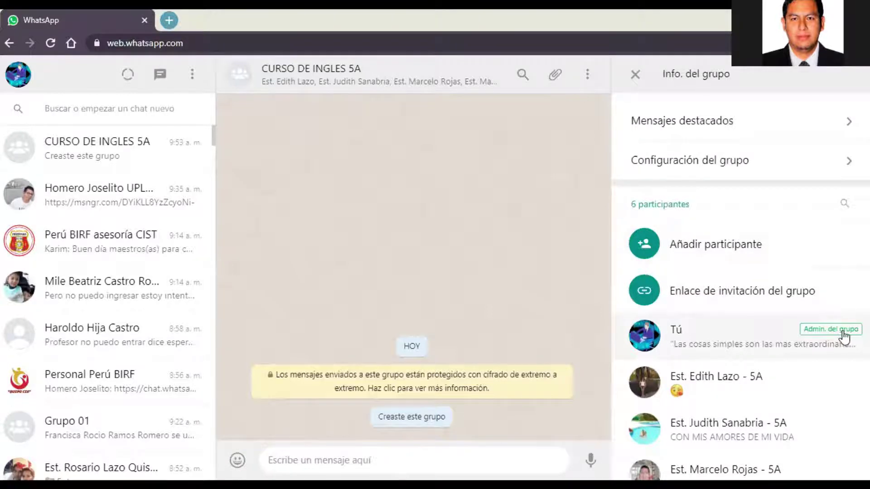
pyautogui.scroll(-1, 783, 359)
pyautogui.scroll(-2, 738, 339)
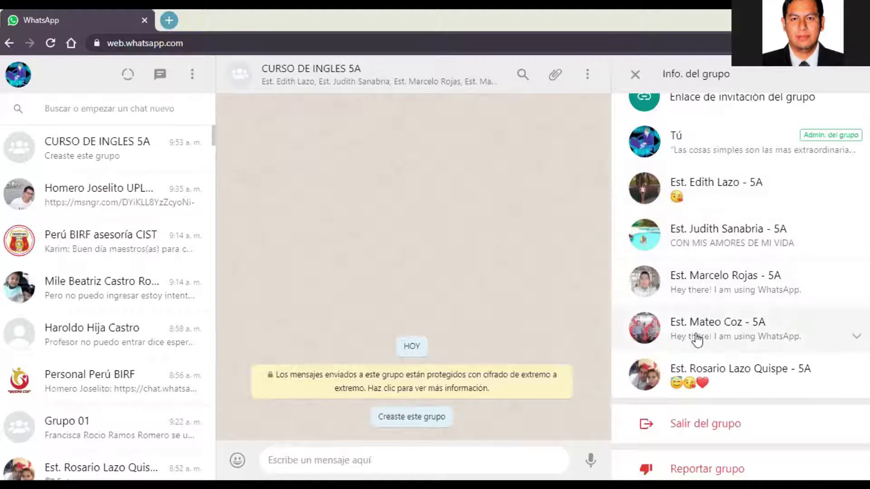
pyautogui.scroll(1, 772, 368)
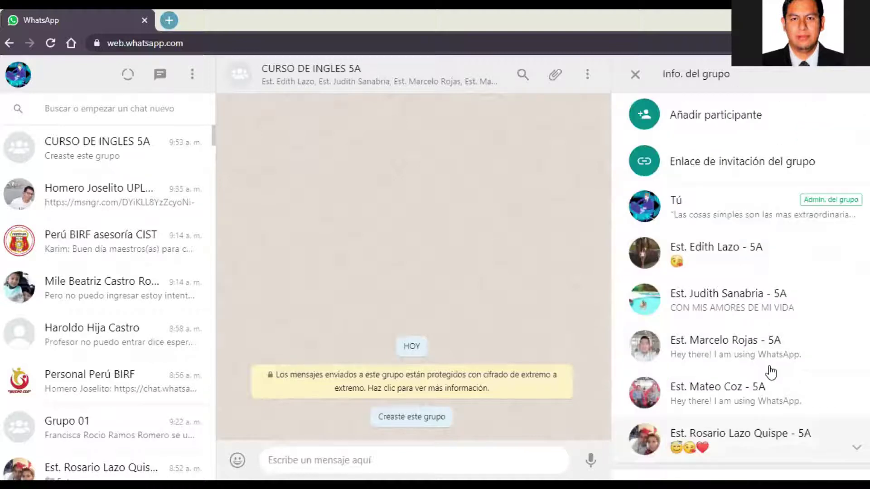
pyautogui.scroll(2, 771, 370)
pyautogui.scroll(2, 770, 369)
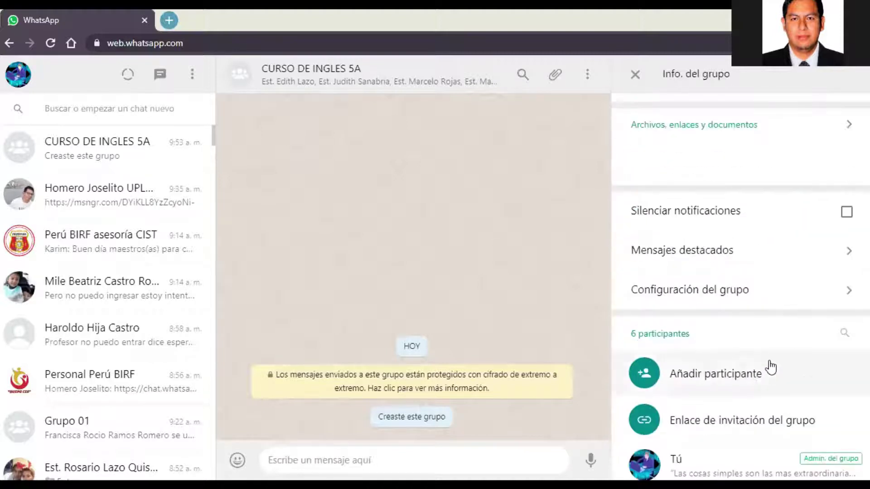
# In Configuración del grupo, set Editar info. del grupo to Solo administradores and confirm
pyautogui.click(721, 298)
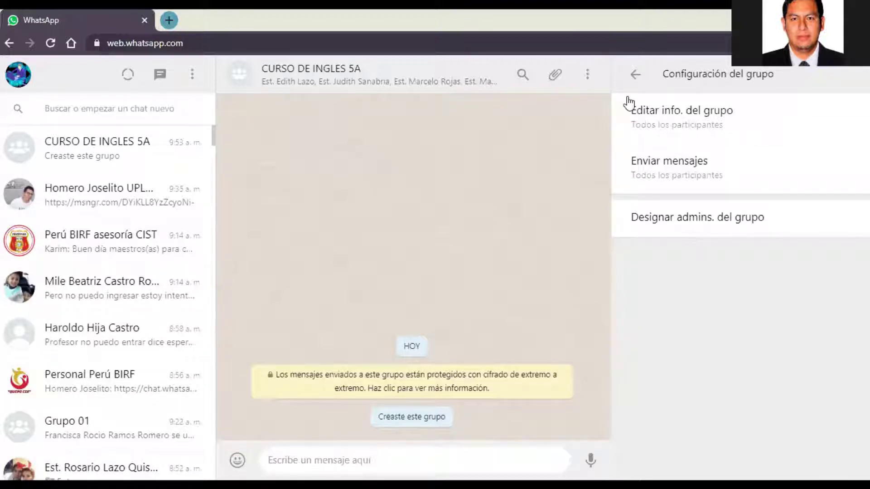
pyautogui.click(720, 111)
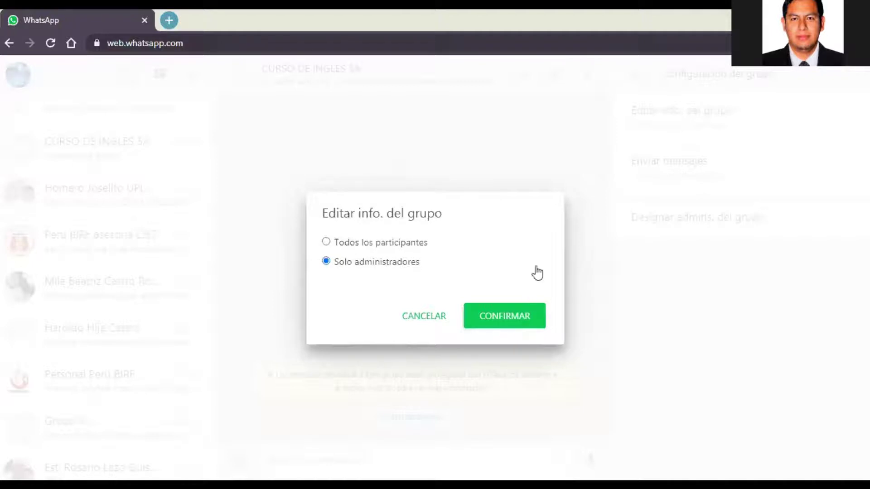
pyautogui.click(528, 324)
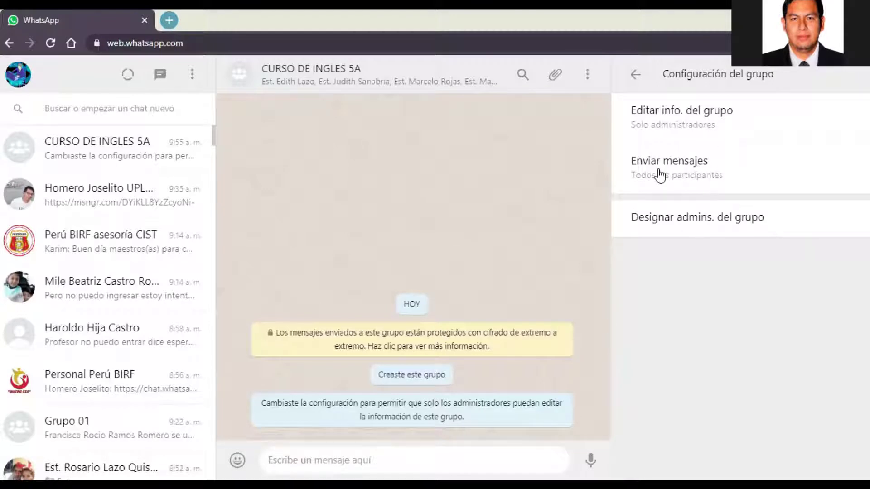
# Set Enviar mensajes to Solo administradores and confirm, then switch back to Todos los participantes
pyautogui.click(721, 178)
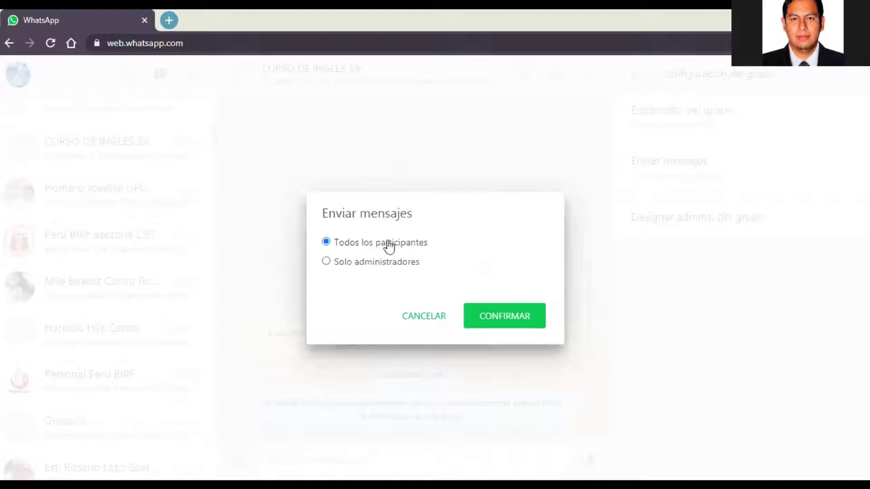
pyautogui.click(327, 261)
pyautogui.click(520, 319)
pyautogui.click(359, 247)
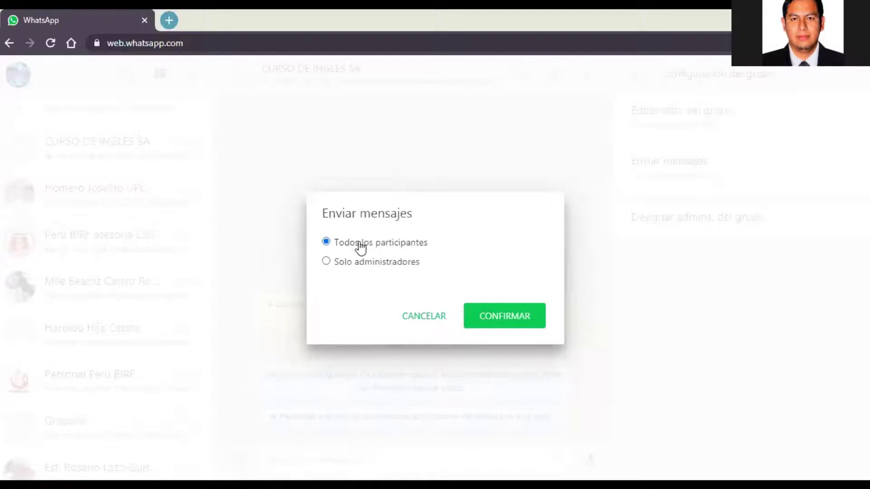
pyautogui.click(500, 319)
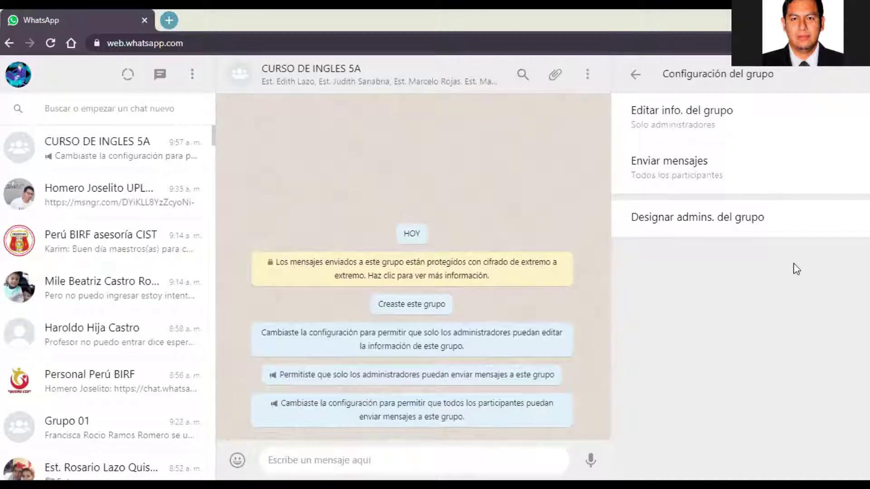
# Close the group settings and group info panels, then bring up the chat's attachment menu
pyautogui.click(635, 74)
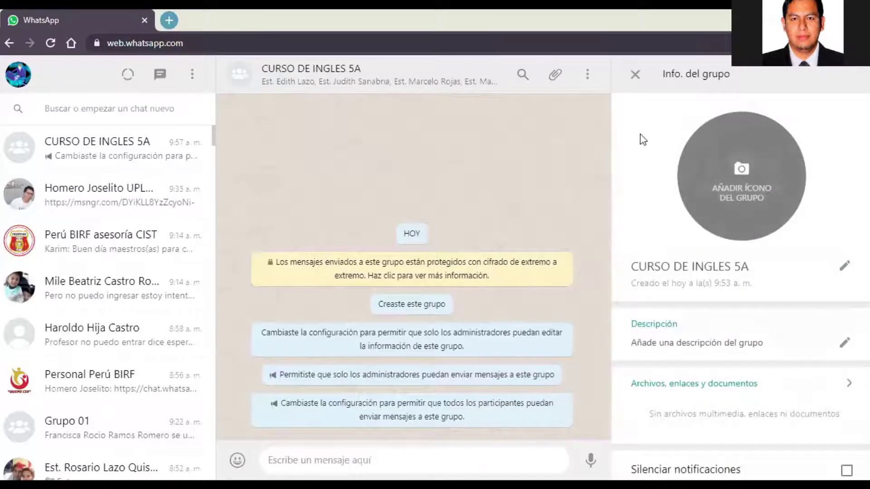
pyautogui.click(636, 74)
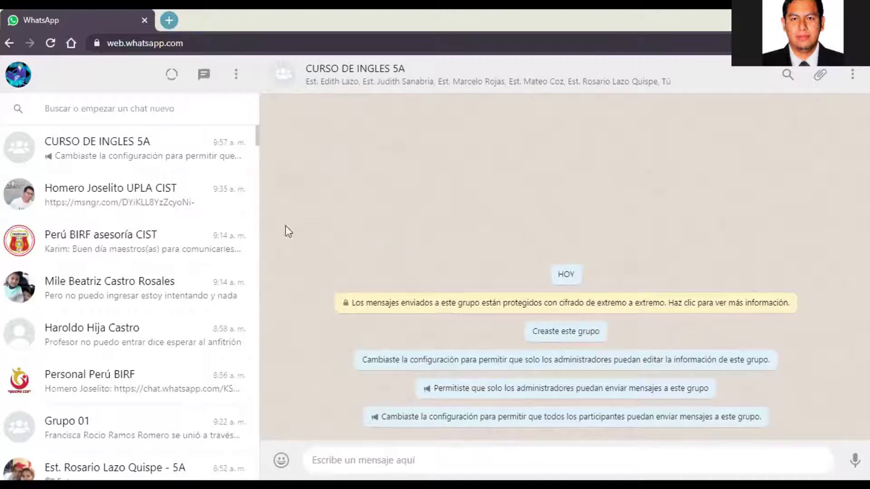
pyautogui.click(819, 76)
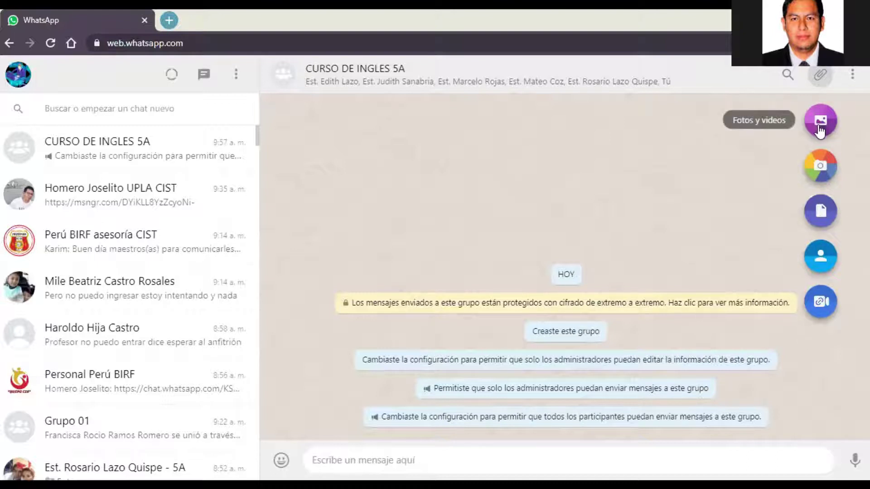
# Attach the 'Normas de WhatsApp Final' image from the CAPACITACION folder and send it to the group
pyautogui.click(820, 129)
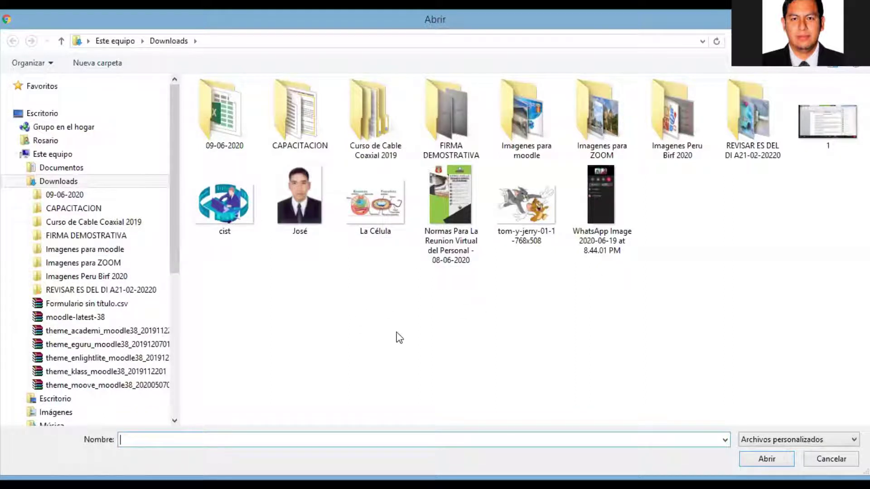
pyautogui.doubleClick(300, 121)
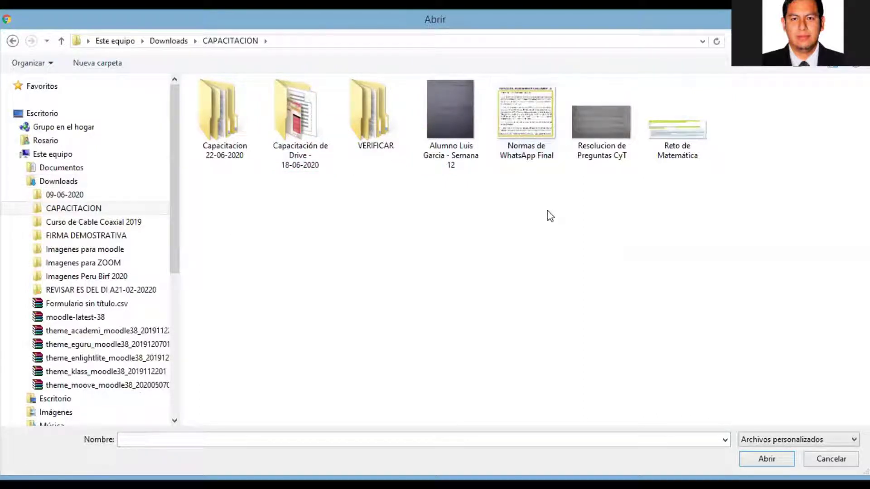
pyautogui.press('n')
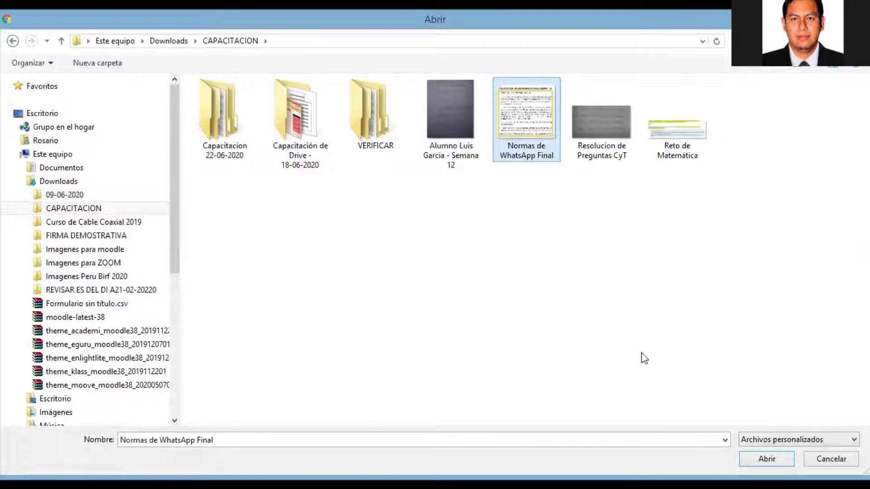
pyautogui.click(785, 461)
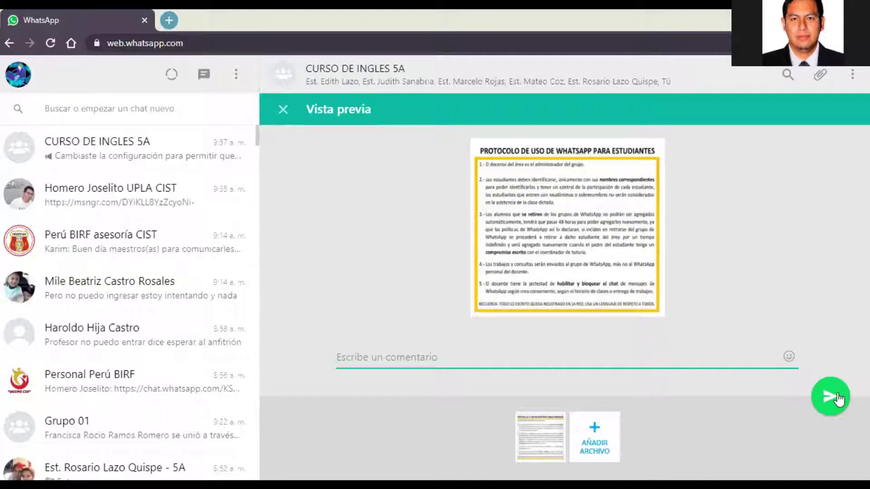
pyautogui.click(838, 398)
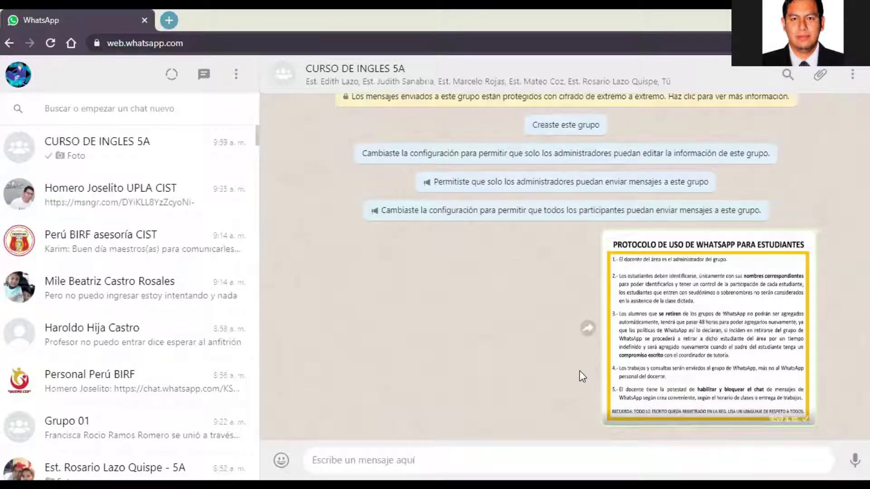
# Open the sent WhatsApp usage protocol image full-size in the media viewer
pyautogui.click(747, 342)
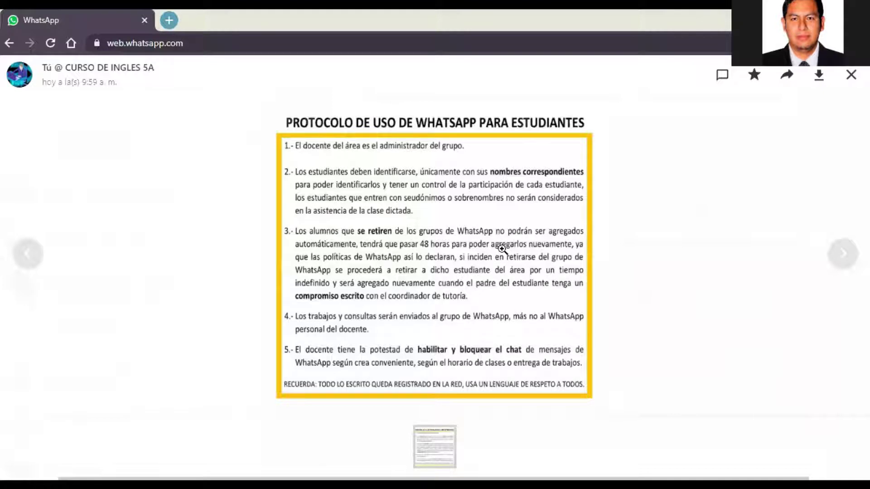
# Close the media viewer and go back to the CURSO DE INGLES 5A conversation
pyautogui.click(851, 76)
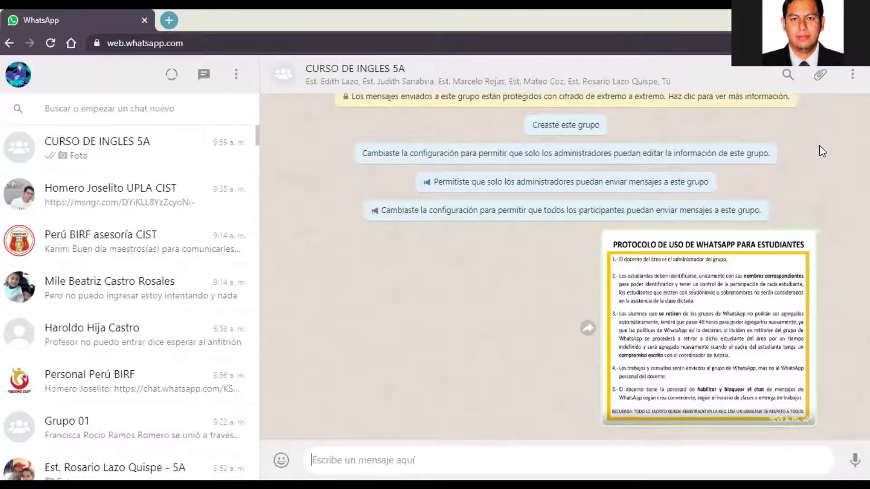
# Attach the 33-page Lectura Objetivos Metas e Indicadores PDF from Downloads as a document and send it
pyautogui.click(819, 74)
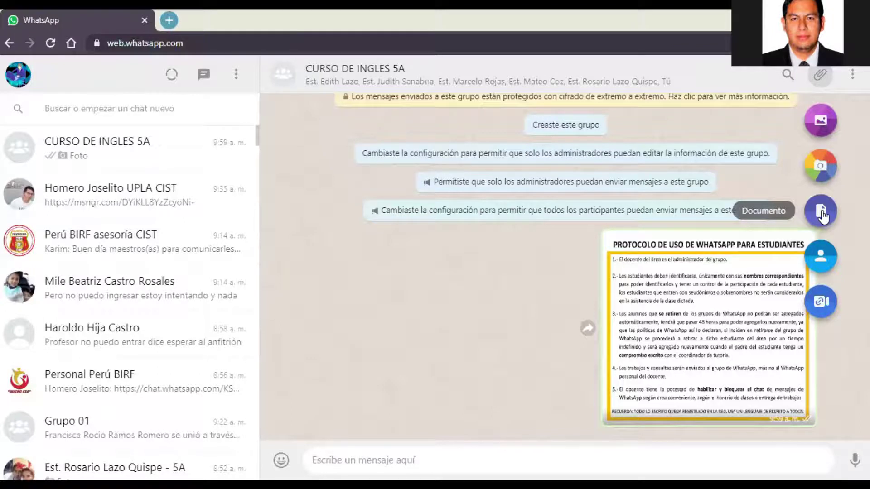
pyautogui.click(822, 211)
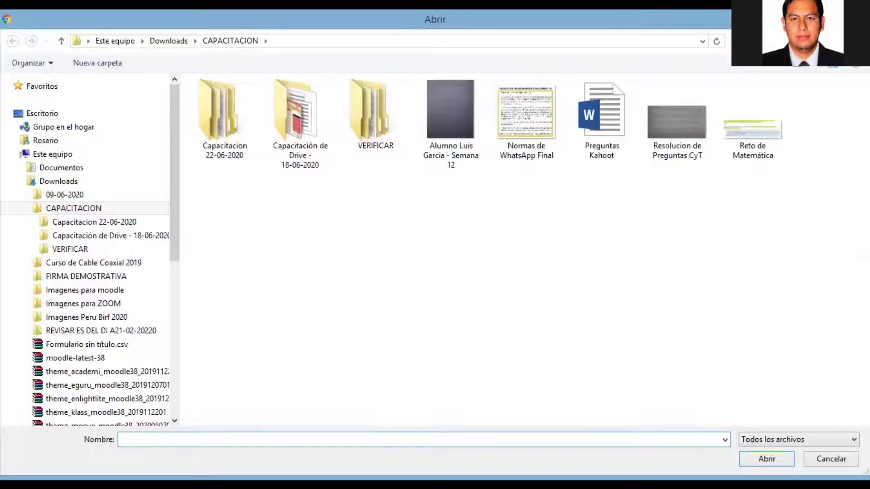
pyautogui.click(61, 41)
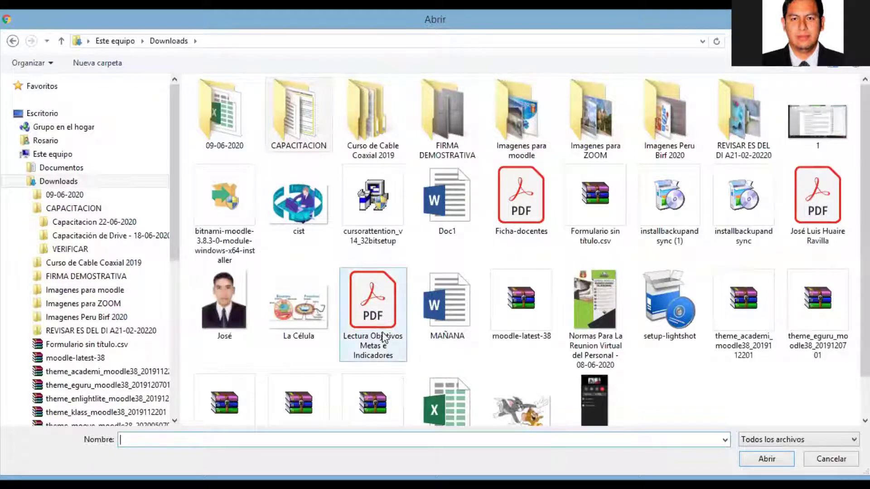
pyautogui.click(379, 317)
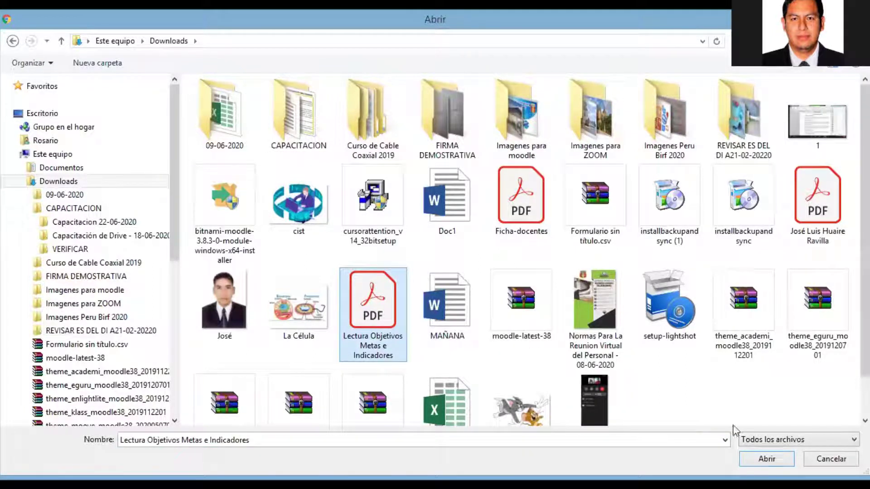
pyautogui.click(782, 459)
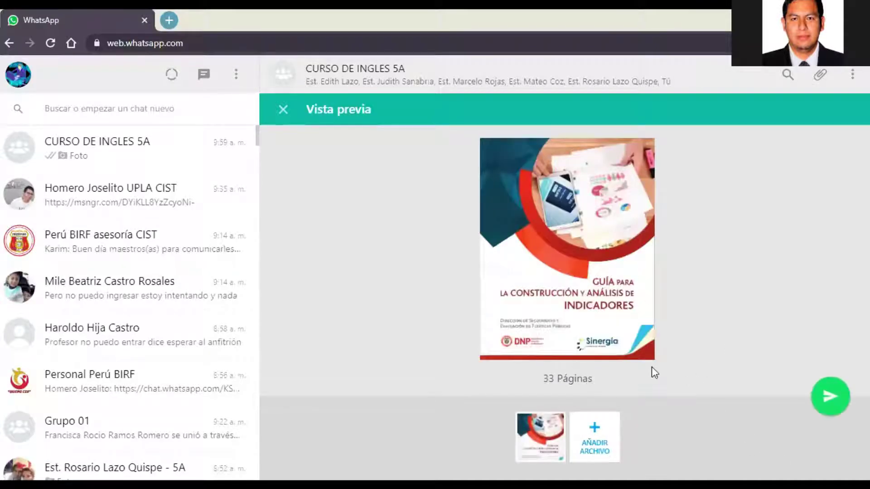
pyautogui.click(831, 399)
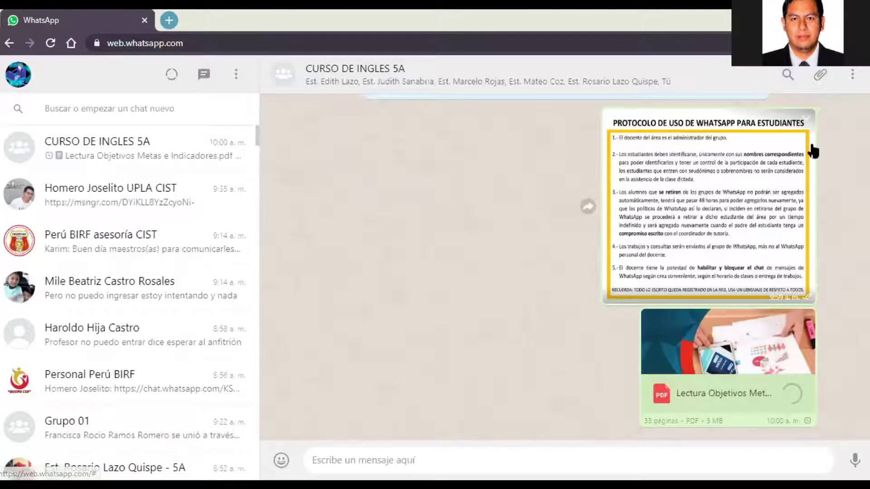
# Attach Doc1.docx (191 kB) from Downloads as a document and send it to the group
pyautogui.click(821, 75)
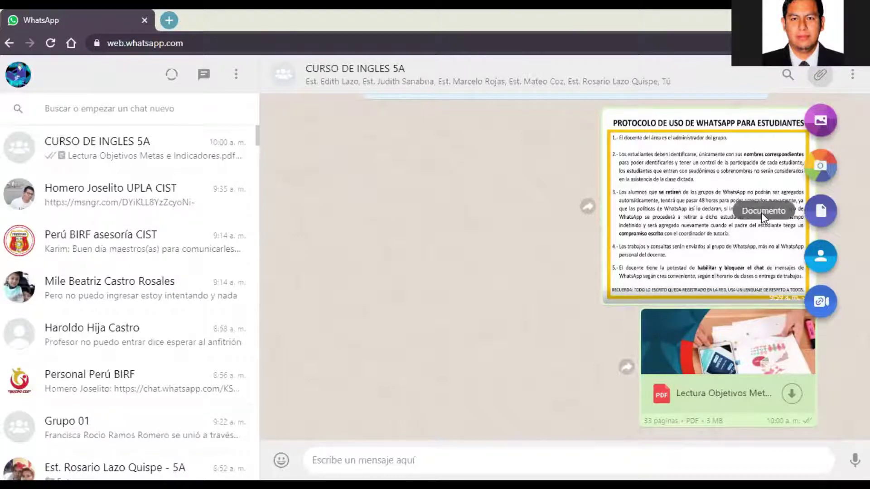
pyautogui.click(825, 216)
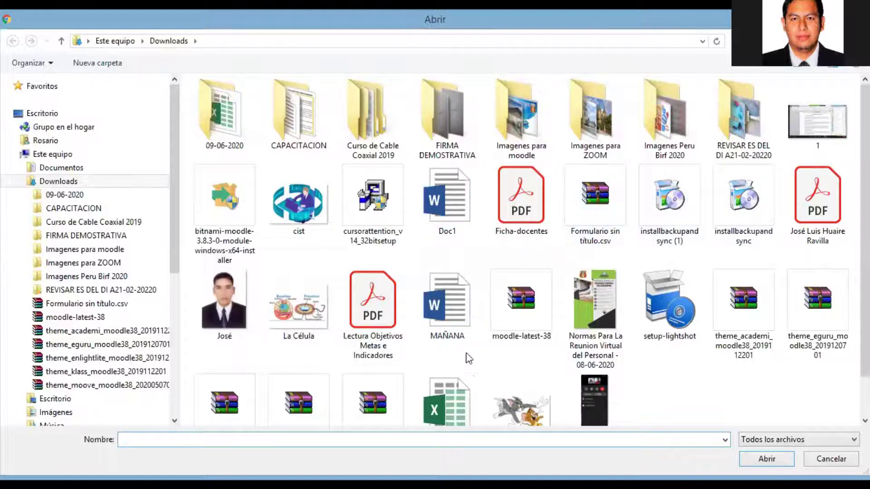
pyautogui.scroll(-1, 469, 358)
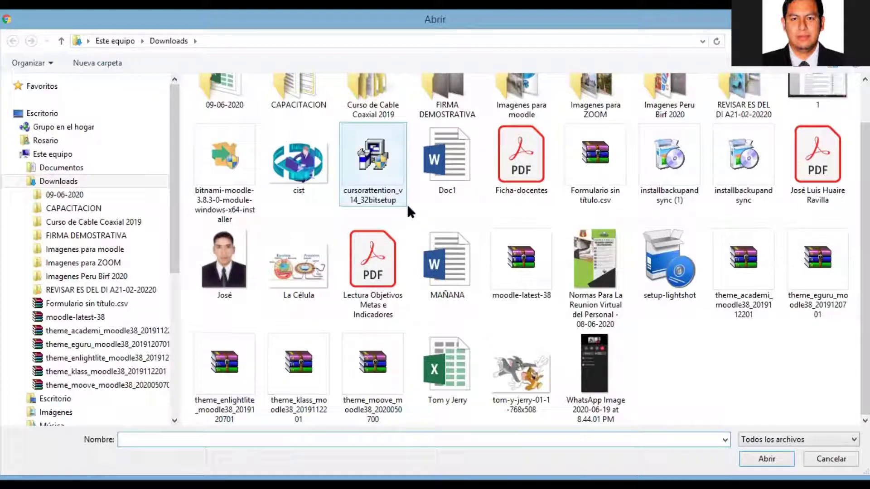
pyautogui.click(453, 161)
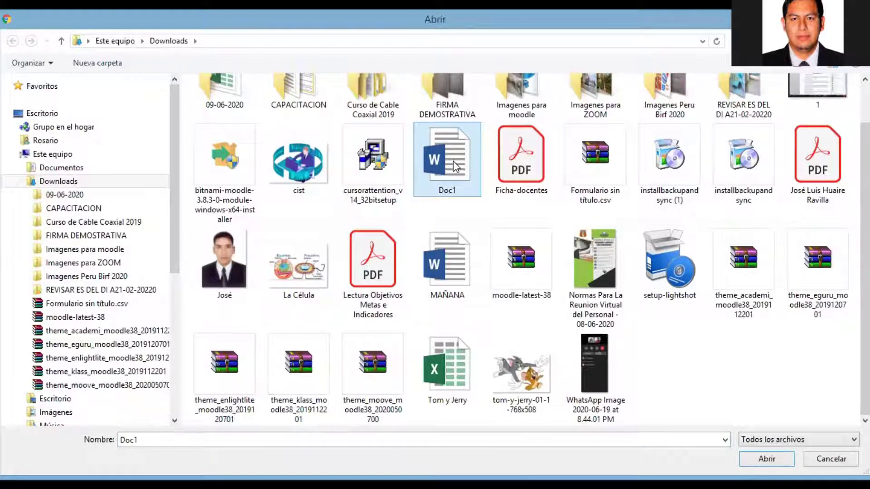
pyautogui.click(778, 460)
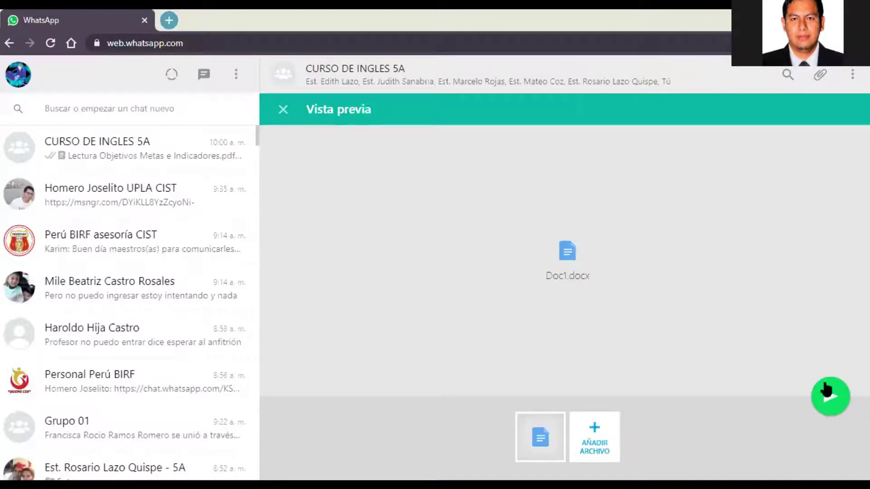
pyautogui.click(831, 397)
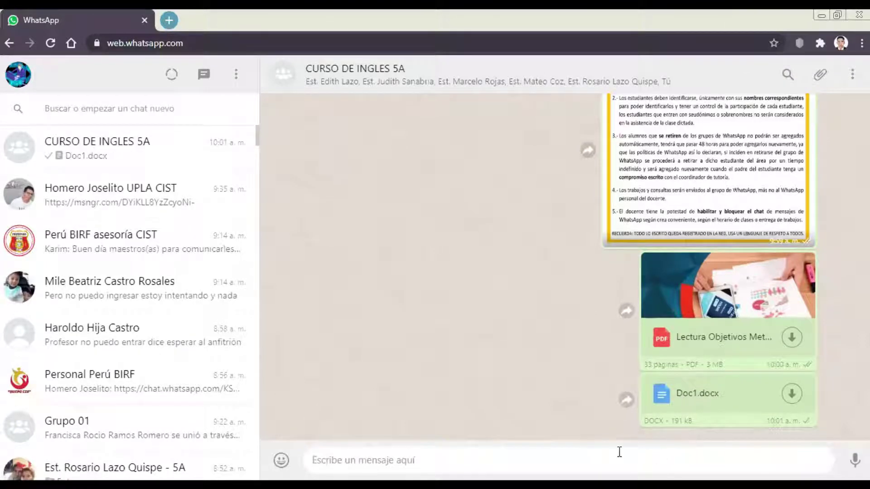
# Attach the Reto de Matemática image from the CAPACITACION folder and send it to CURSO DE INGLES 5A
pyautogui.click(820, 75)
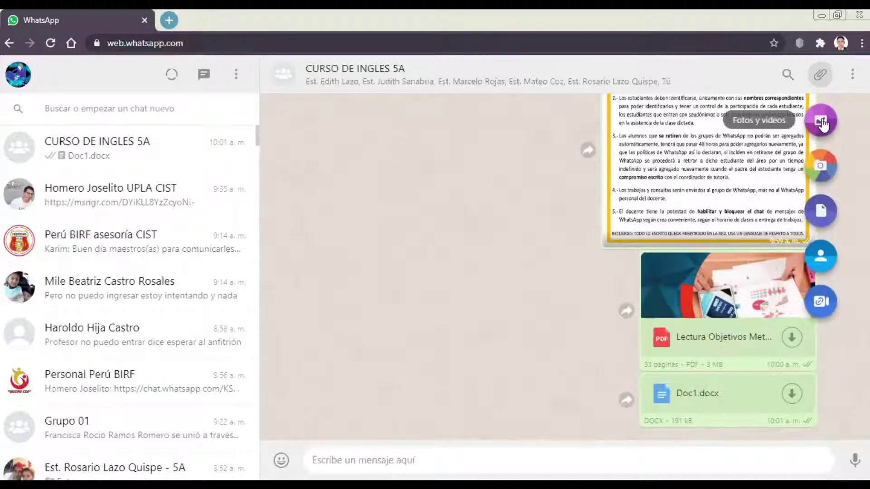
pyautogui.click(820, 121)
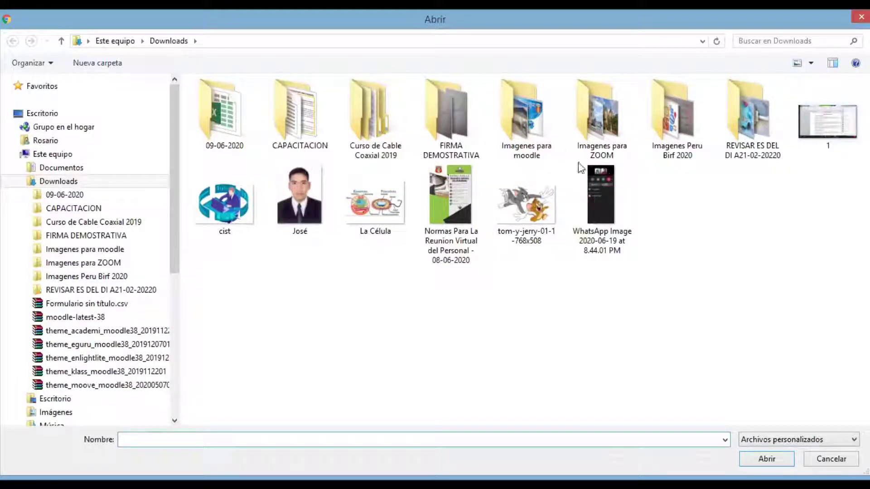
pyautogui.doubleClick(300, 119)
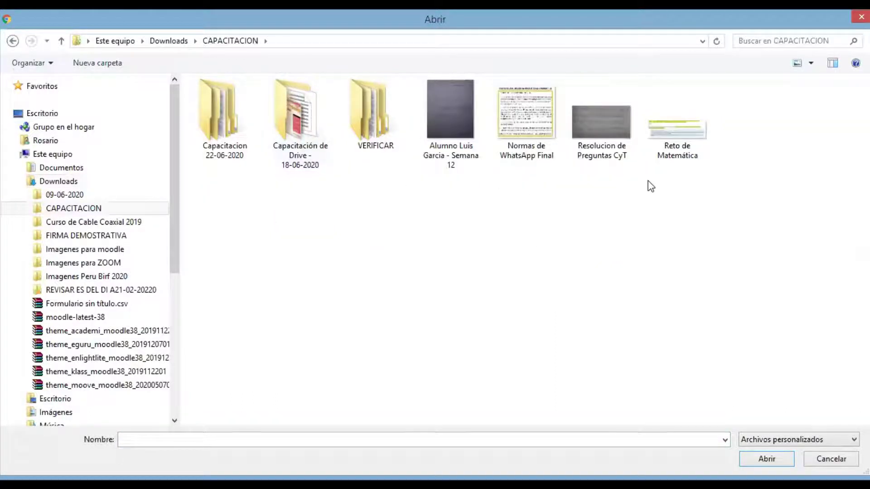
pyautogui.click(680, 125)
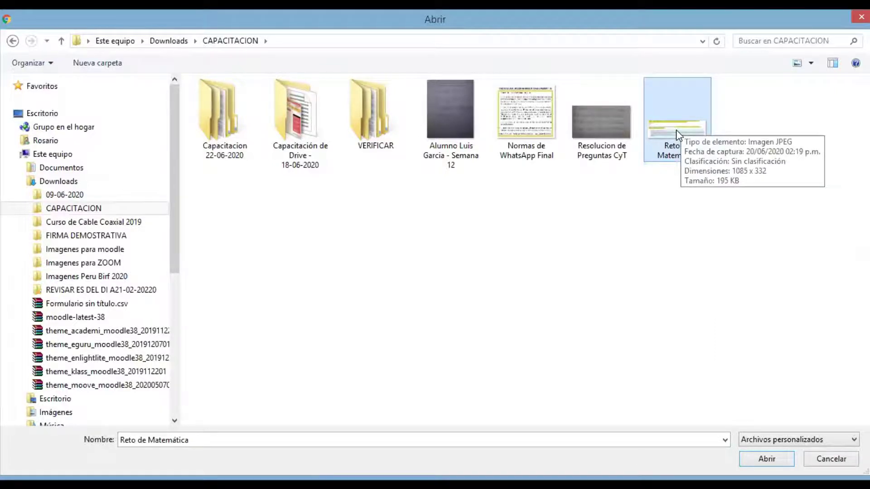
pyautogui.click(766, 459)
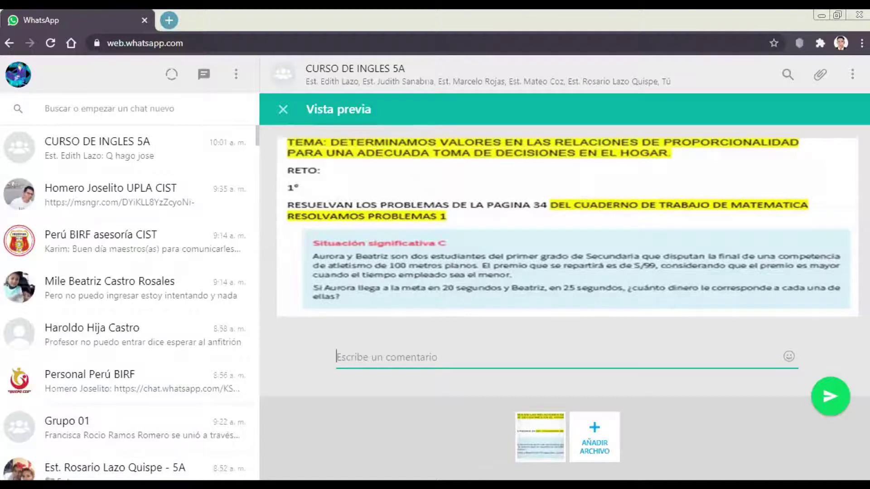
pyautogui.click(842, 399)
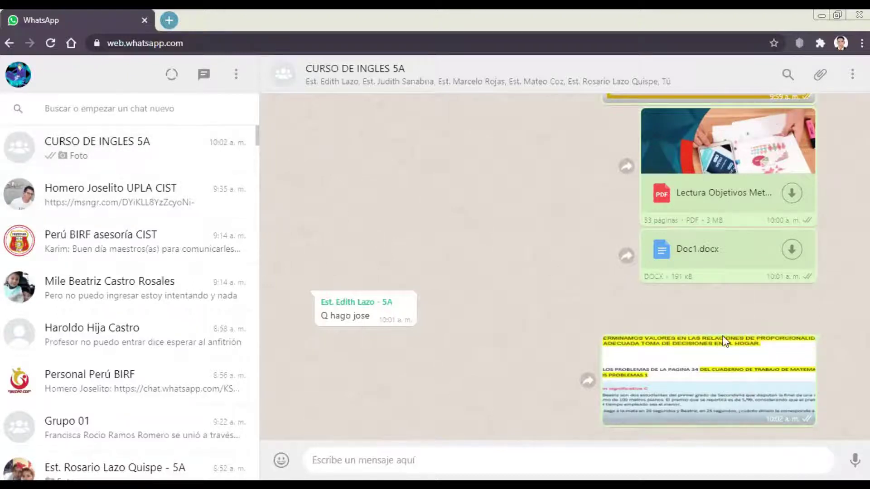
pyautogui.scroll(3, 816, 244)
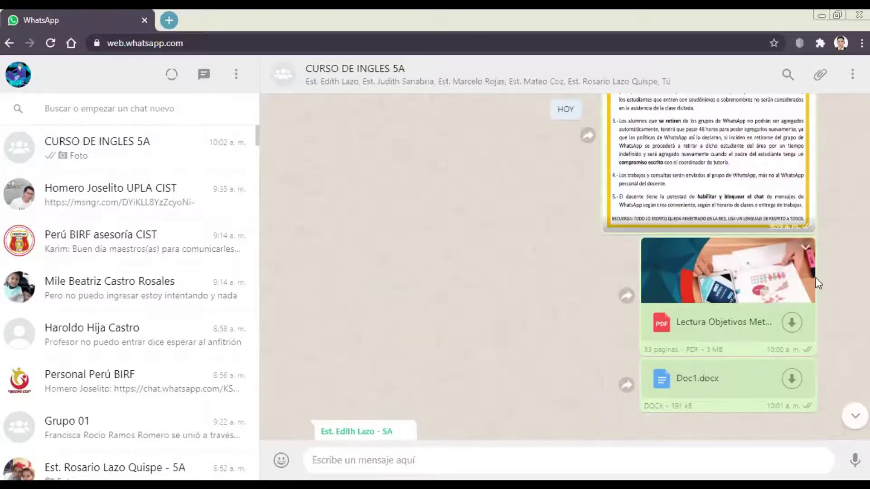
pyautogui.scroll(3, 842, 267)
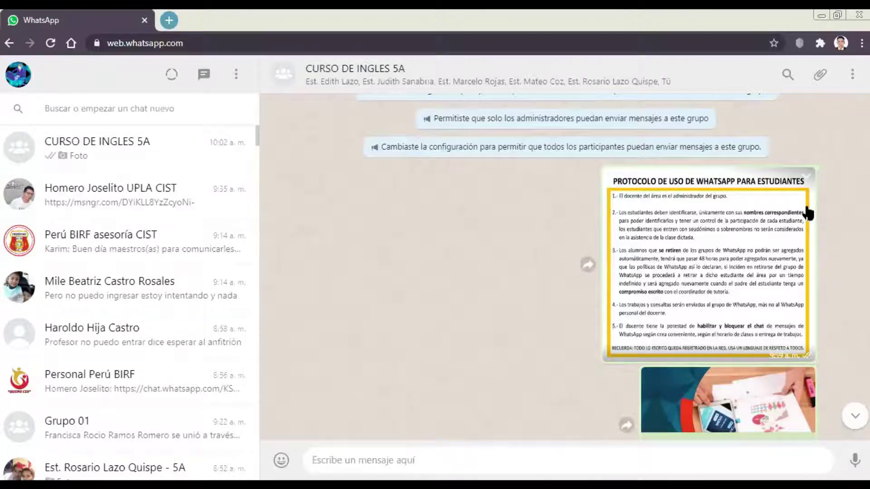
pyautogui.scroll(-5, 752, 278)
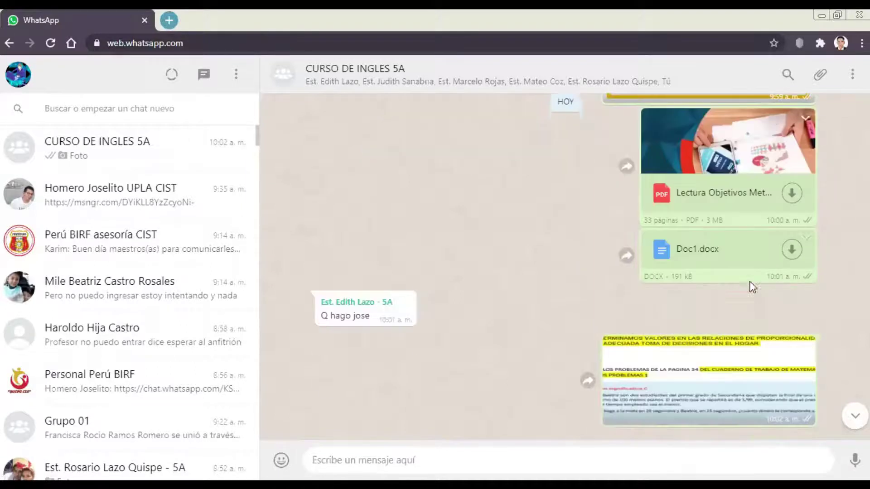
pyautogui.scroll(5, 721, 280)
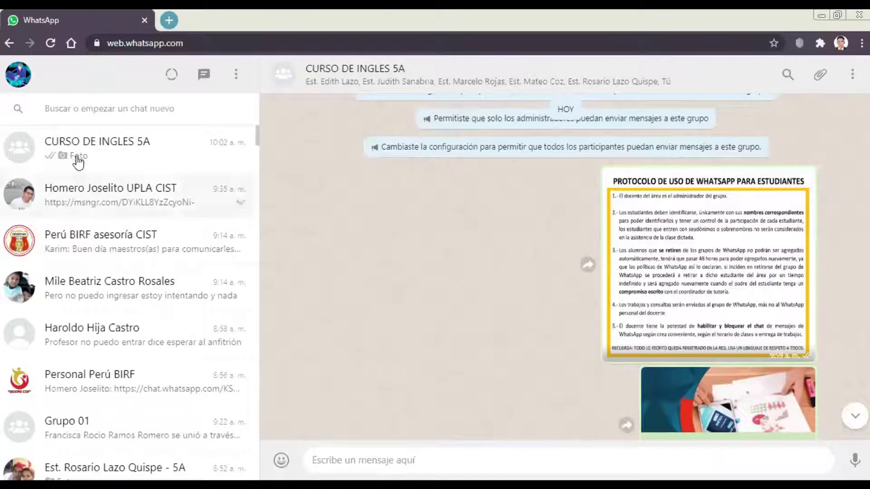
# Search the chat list for 'eST' and open the 5A student's private chat
pyautogui.click(125, 111)
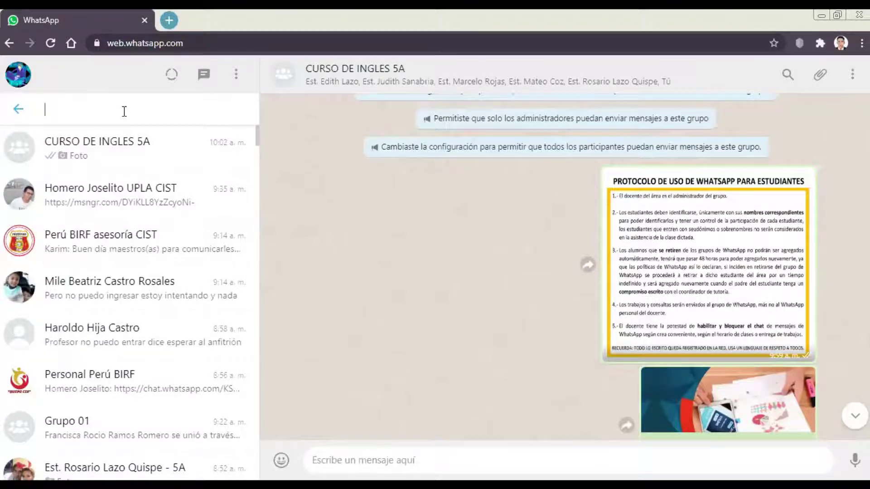
pyautogui.write('eS')
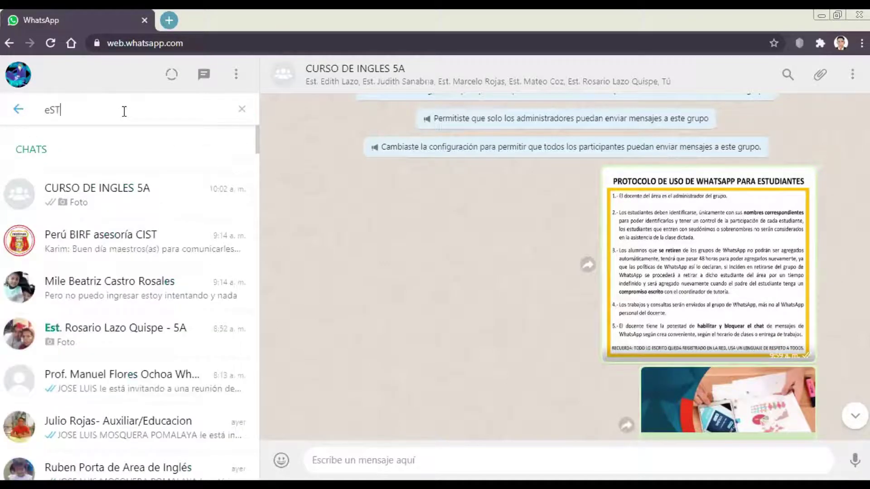
pyautogui.write('T')
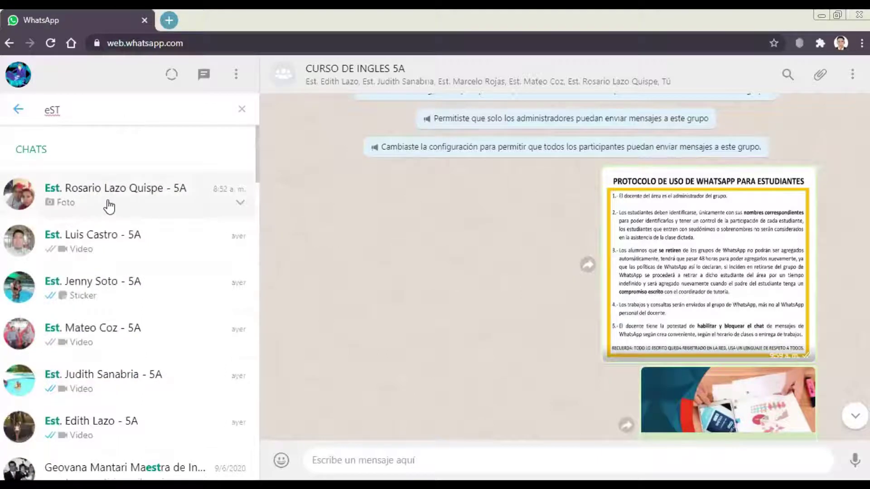
pyautogui.click(109, 209)
# Open the dropdown menu on the forwarded handwritten homework photo
pyautogui.scroll(5, 674, 353)
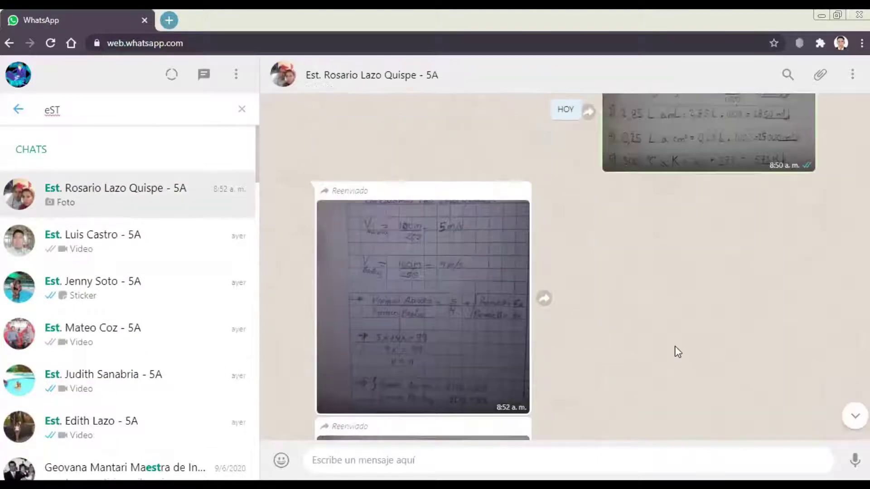
pyautogui.scroll(-4, 678, 352)
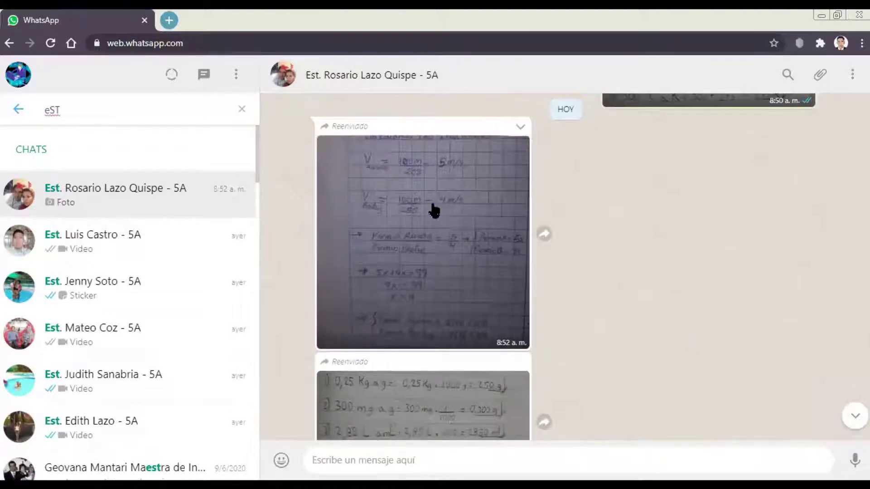
pyautogui.moveTo(523, 132)
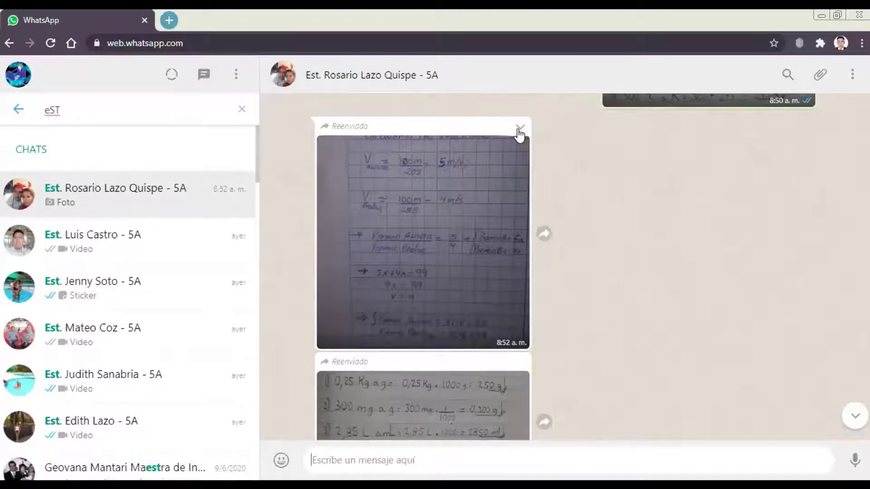
pyautogui.click(520, 134)
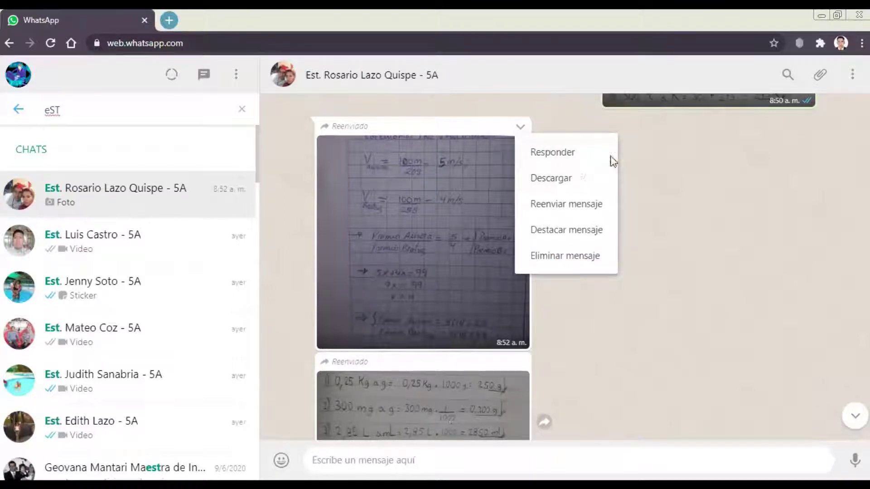
# Choose Descargar for the homework photo, then close the Guardar como window without saving
pyautogui.click(584, 181)
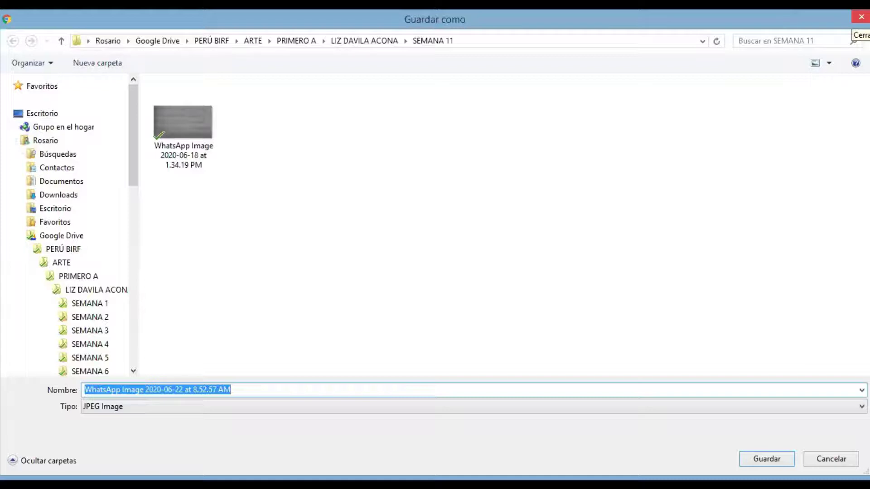
pyautogui.click(860, 17)
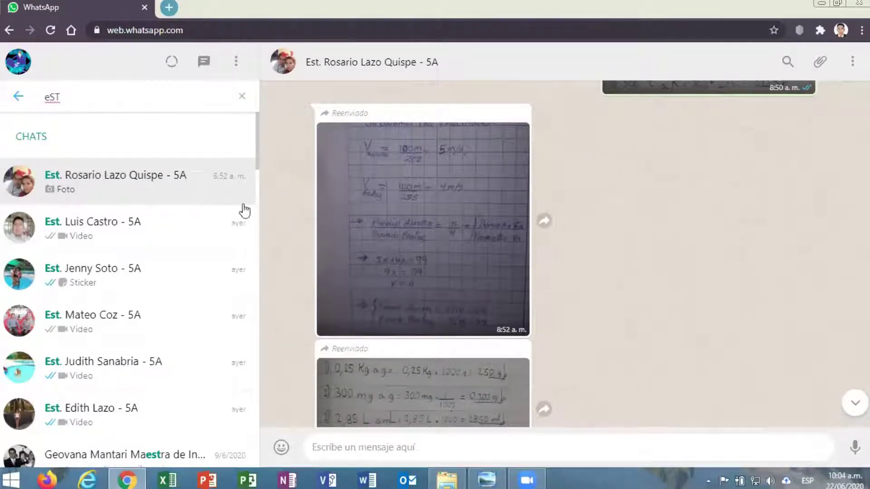
# Open a new Google tab and go to Chrome's Configuración page
pyautogui.click(168, 8)
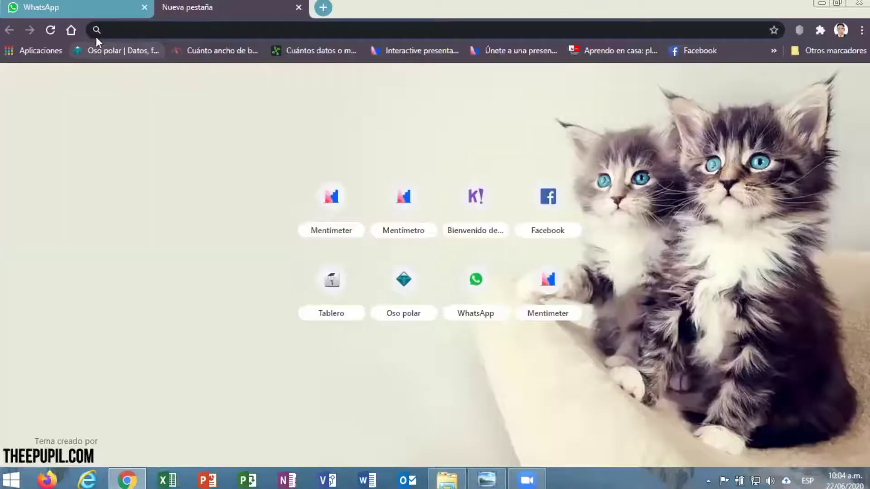
pyautogui.click(69, 31)
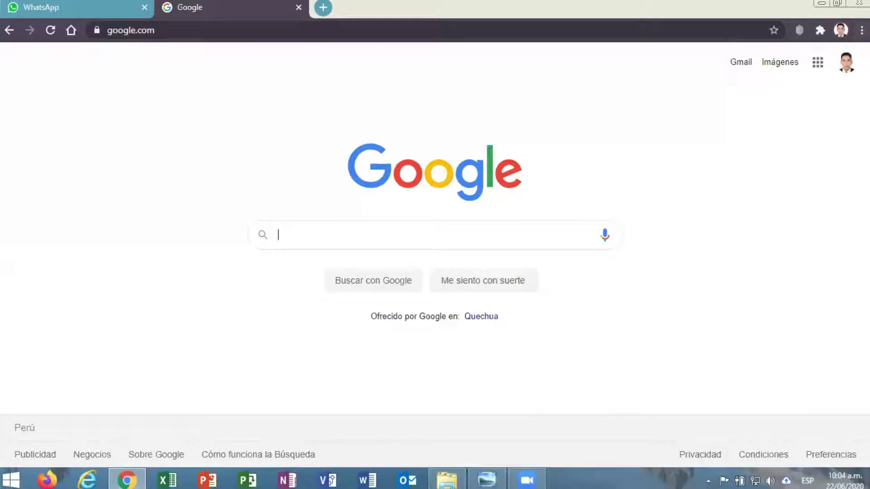
pyautogui.click(861, 31)
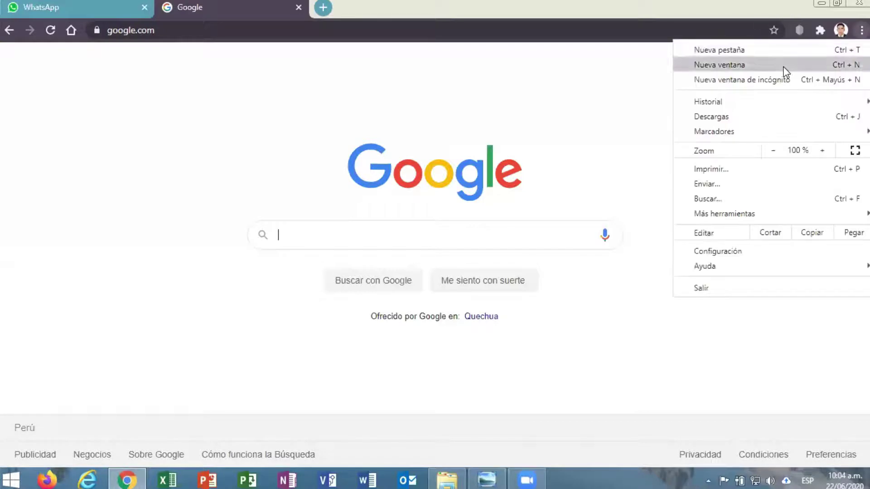
pyautogui.moveTo(815, 207)
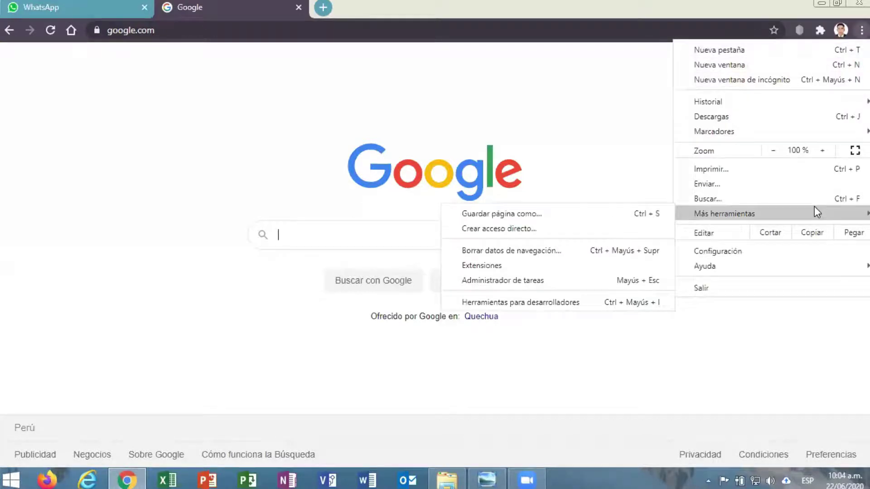
pyautogui.click(770, 254)
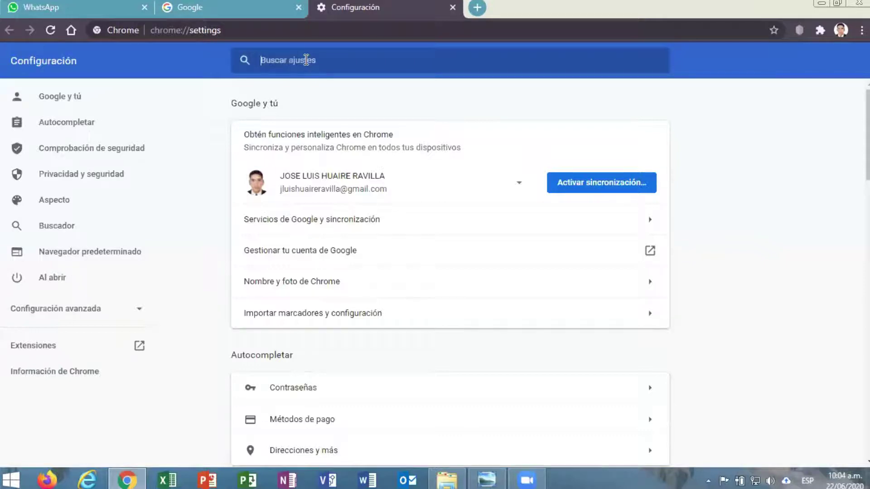
# Search settings for 'DESCARGAS', switch off 'Preguntar dónde se guardará…', and return to WhatsApp
pyautogui.write('DES')
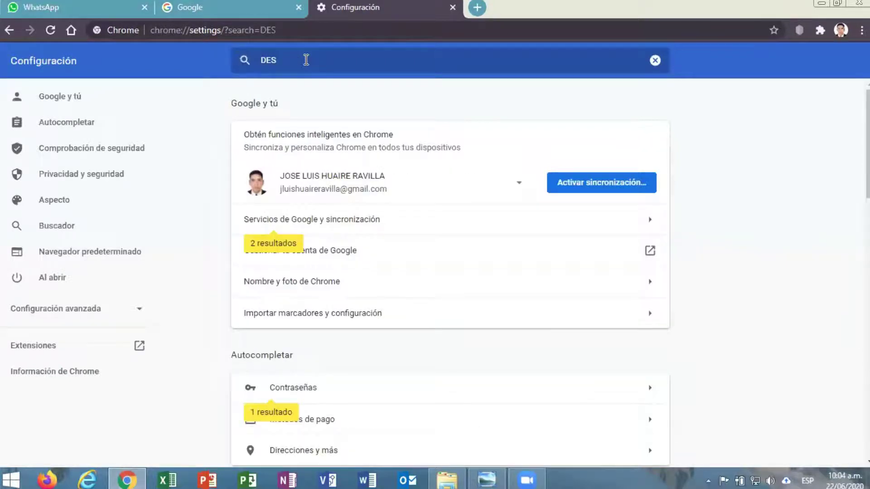
pyautogui.write('CA')
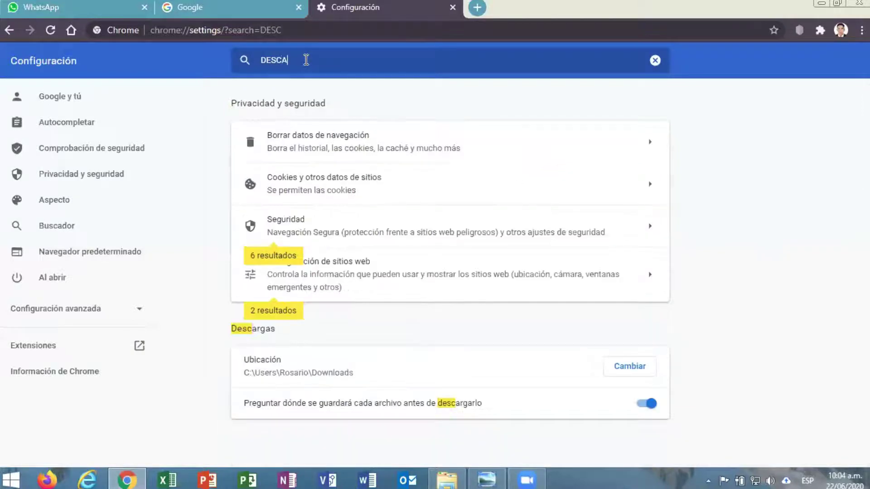
pyautogui.write('RGAS')
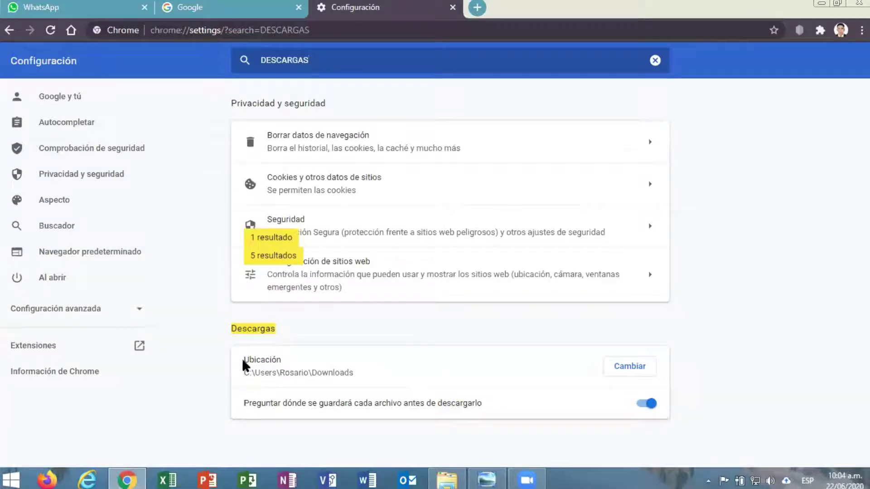
pyautogui.moveTo(244, 361); pyautogui.dragTo(429, 384)
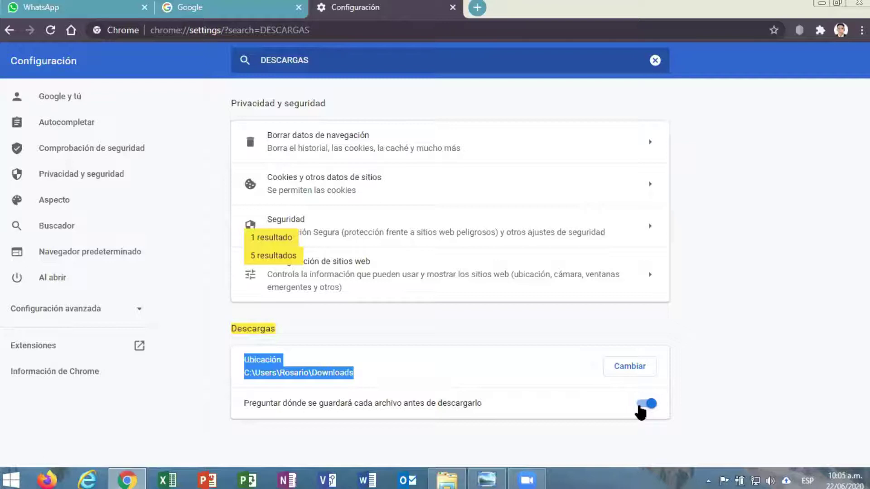
pyautogui.click(639, 406)
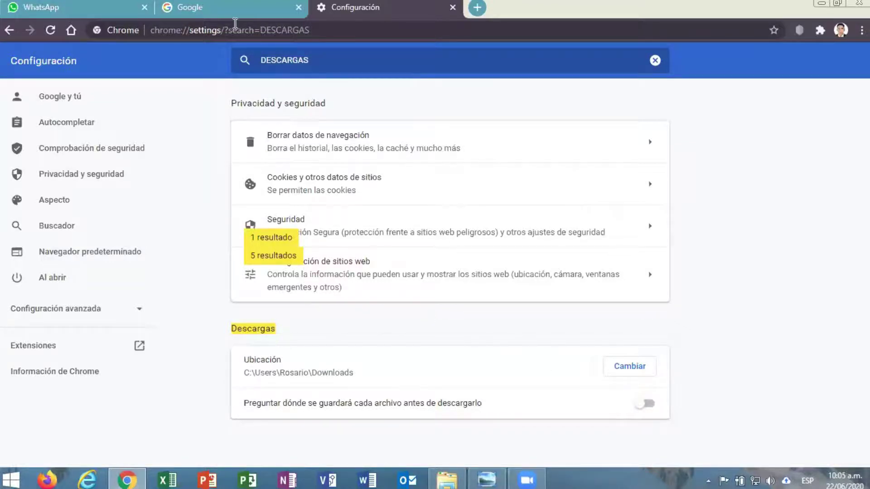
pyautogui.click(89, 10)
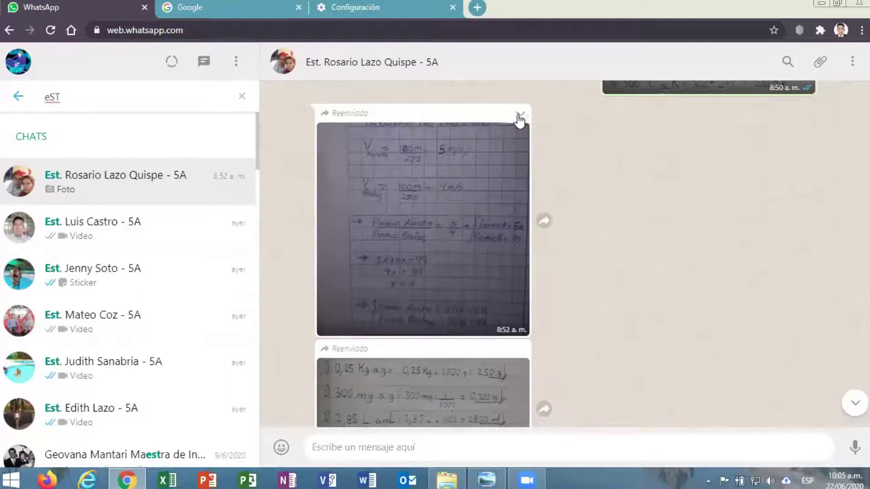
# Download the forwarded homework photo with Descargar, then switch to the Configuración tab
pyautogui.click(520, 118)
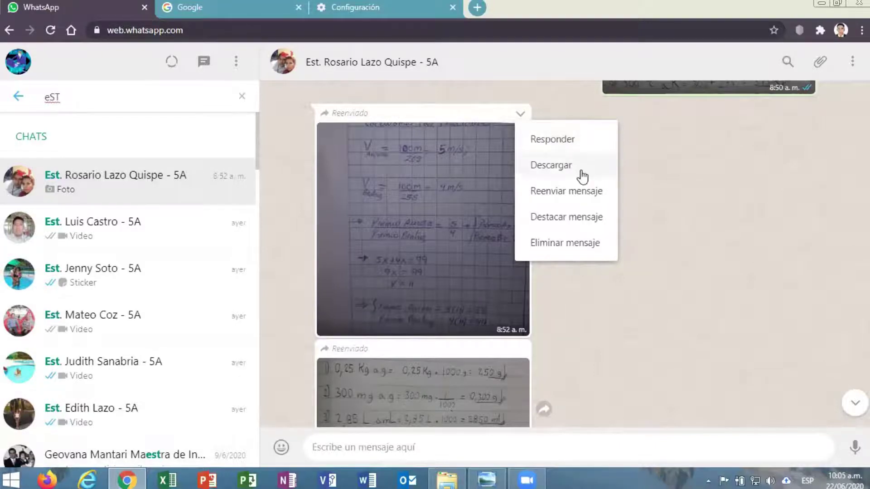
pyautogui.click(583, 165)
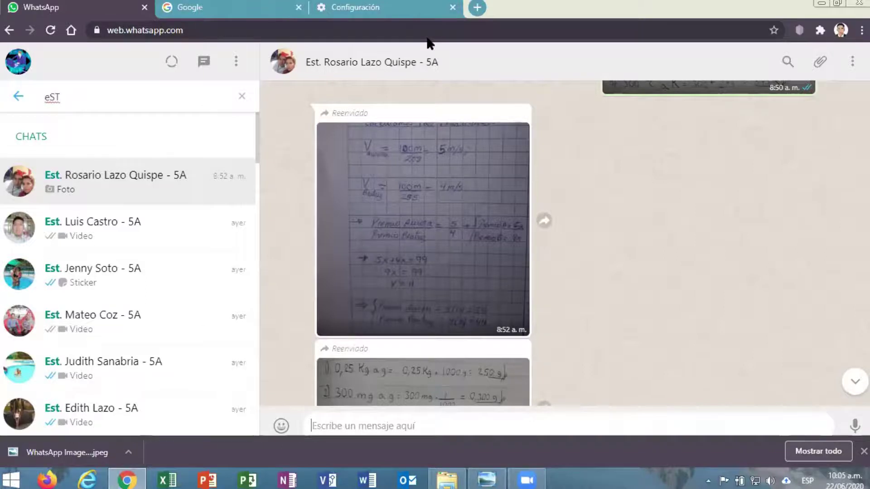
pyautogui.click(408, 8)
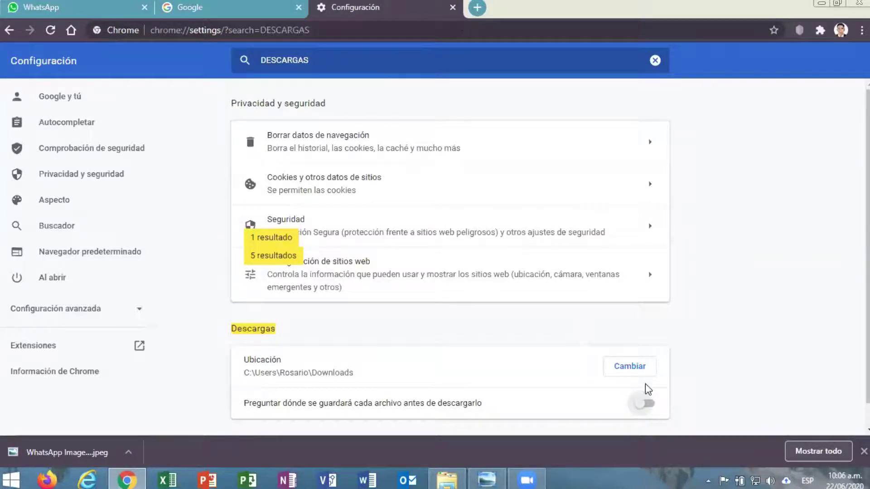
# Turn 'Preguntar dónde se guardará cada archivo' back on in Chrome's download settings
pyautogui.click(649, 405)
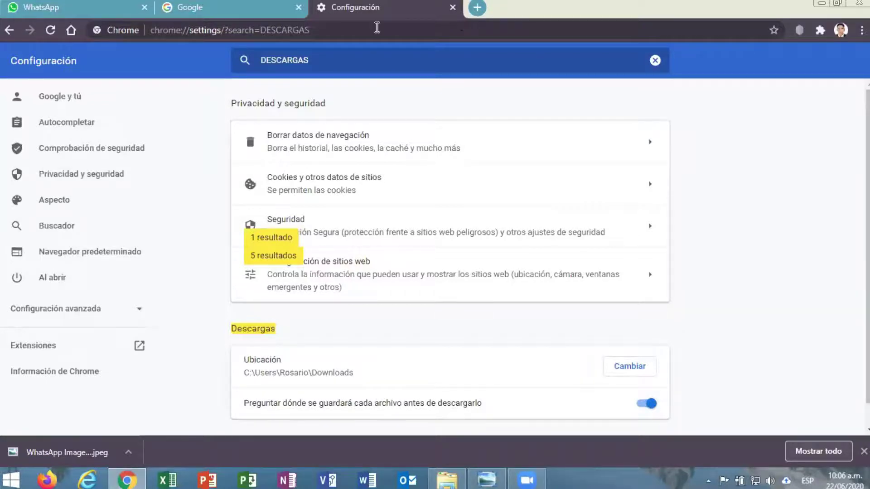
pyautogui.hotkey('ctrl', 'shift', 'Tab')
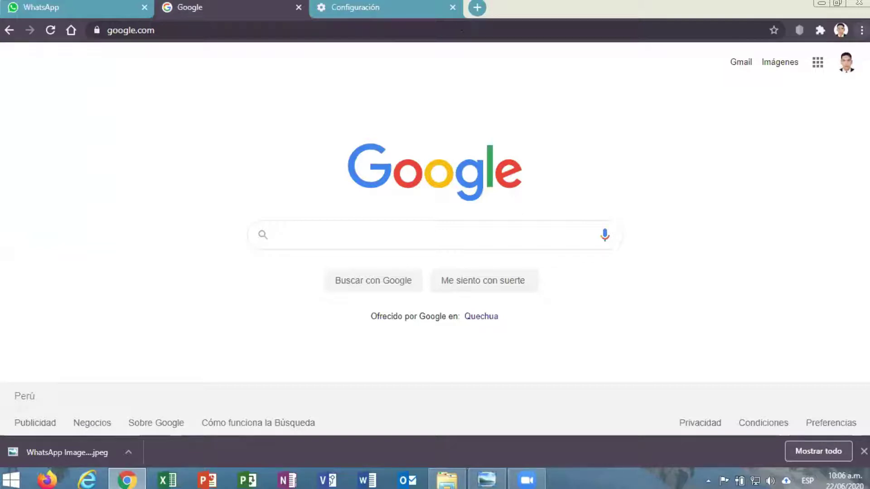
pyautogui.click(861, 29)
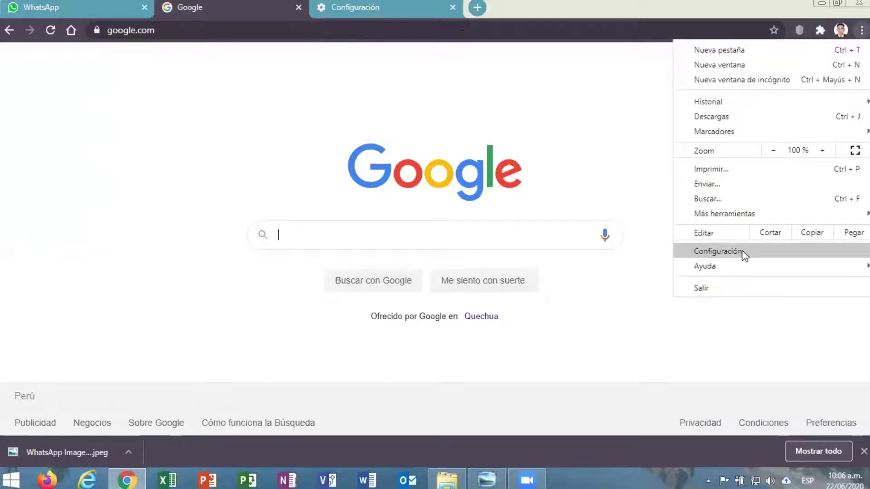
pyautogui.click(743, 251)
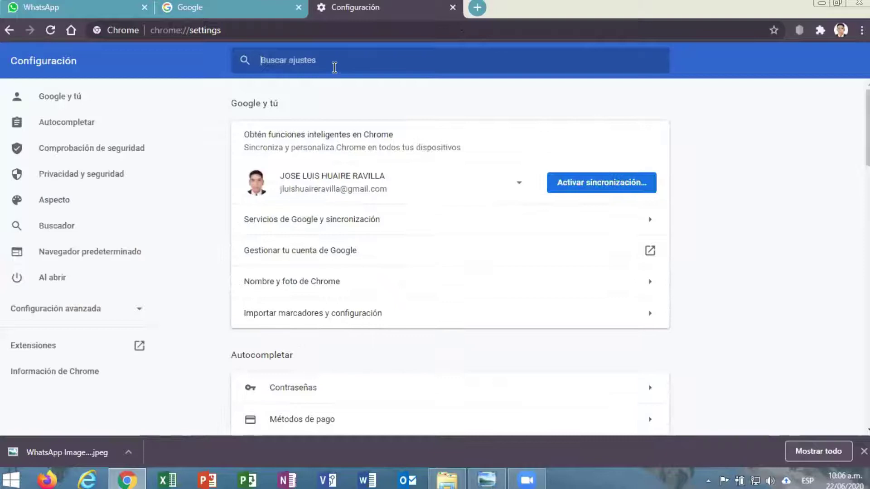
pyautogui.write('DESCARG')
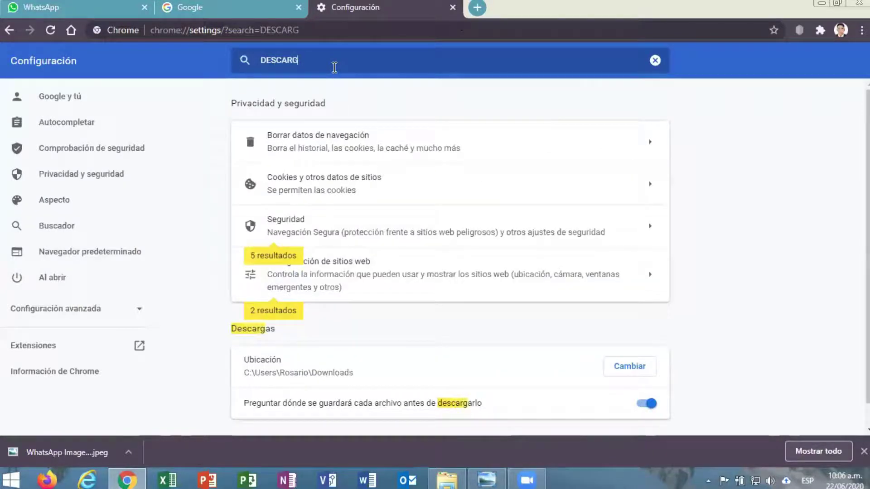
pyautogui.write('A')
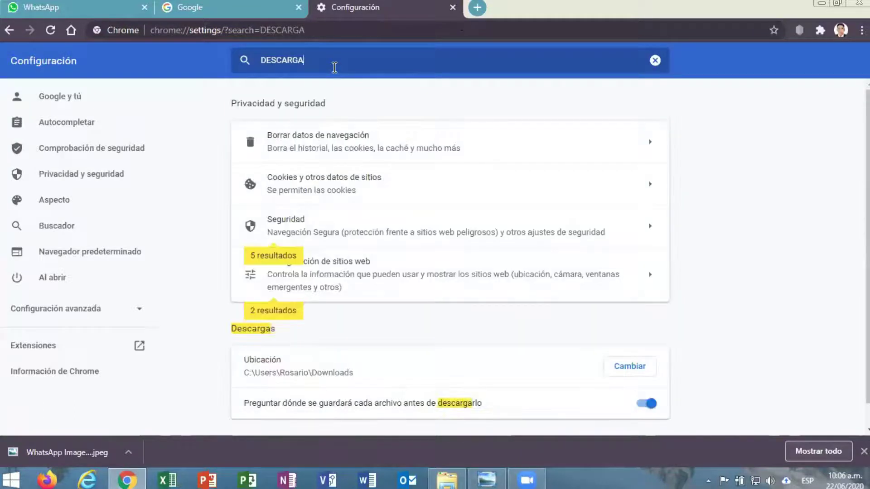
pyautogui.write('DS')
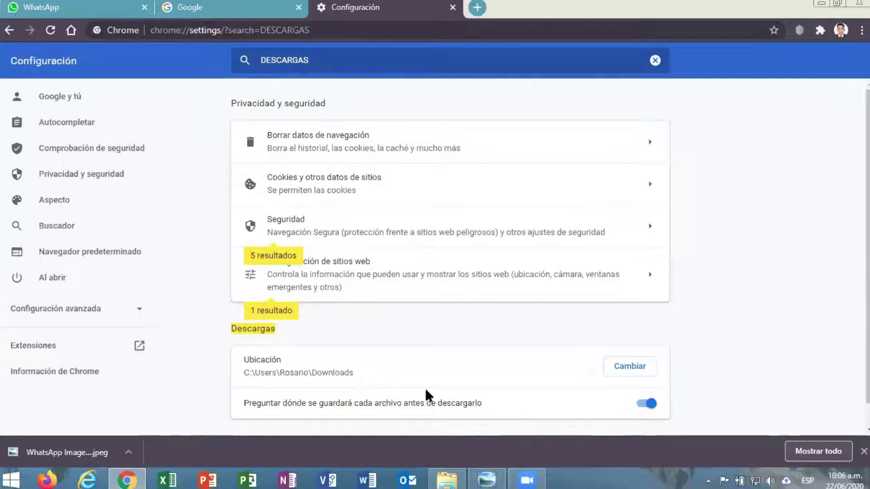
pyautogui.click(641, 405)
pyautogui.click(648, 405)
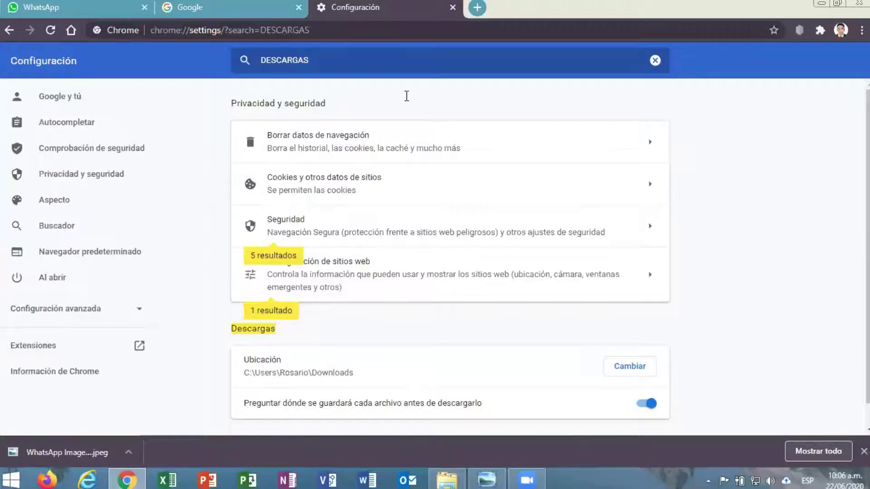
# Open and cancel Borrar datos de navegación, then close the Configuración tab with Ctrl+W
pyautogui.click(556, 153)
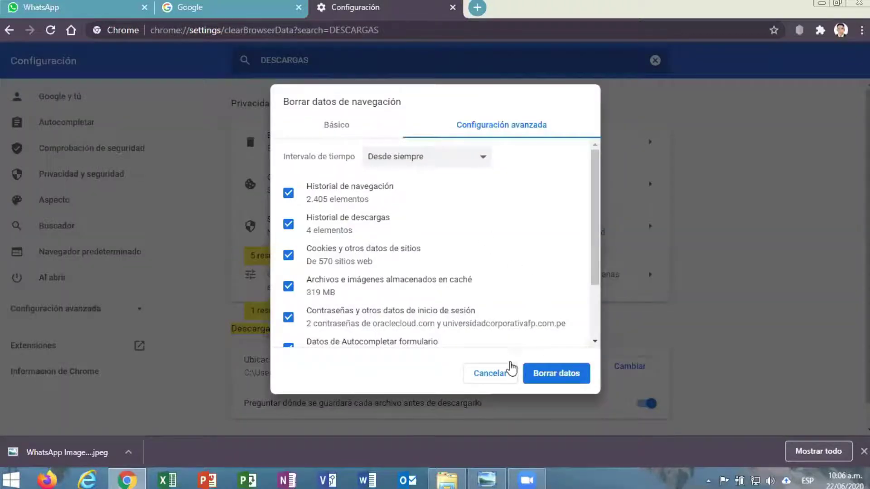
pyautogui.click(492, 373)
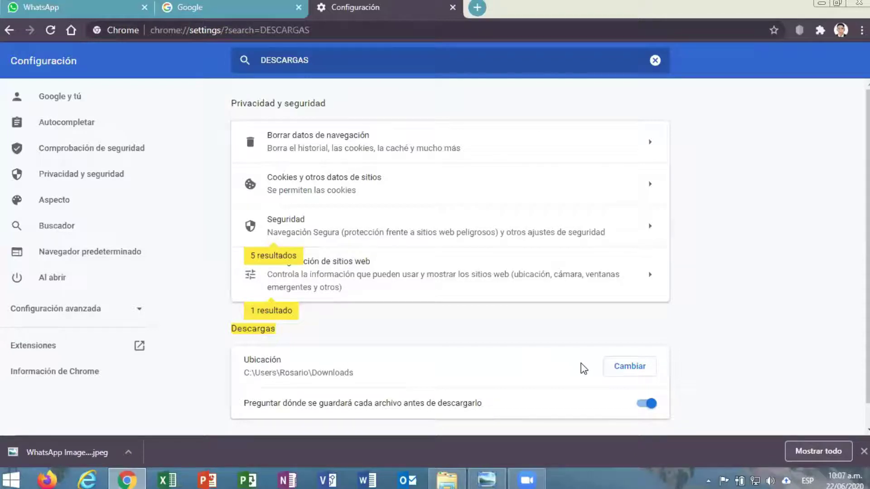
pyautogui.hotkey('ctrl', 'w')
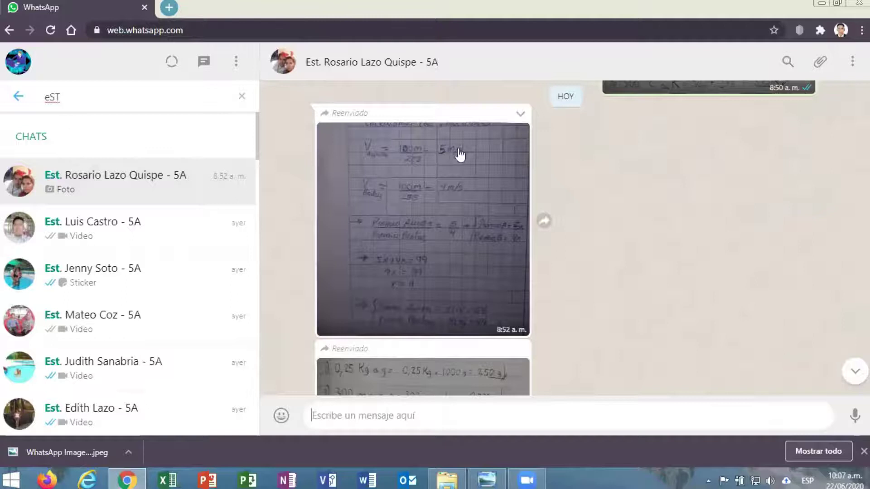
# Choose Descargar from the homework photo message's dropdown menu
pyautogui.moveTo(528, 119)
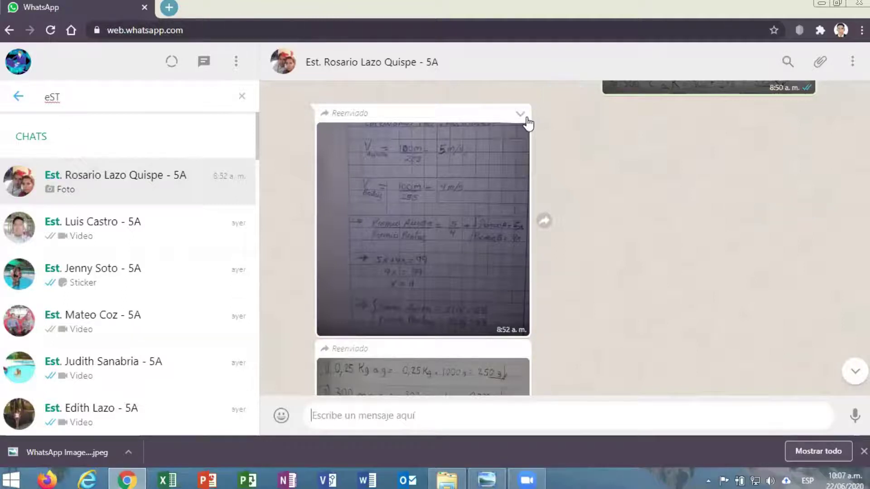
pyautogui.click(521, 117)
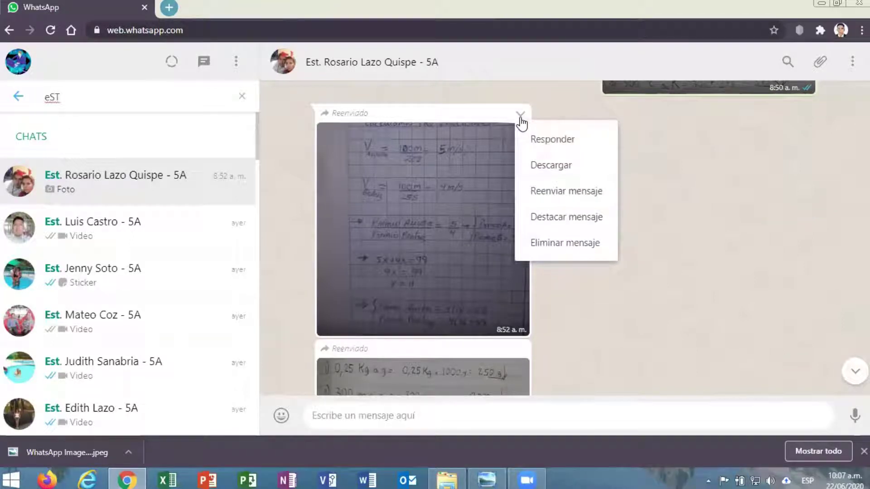
pyautogui.click(563, 165)
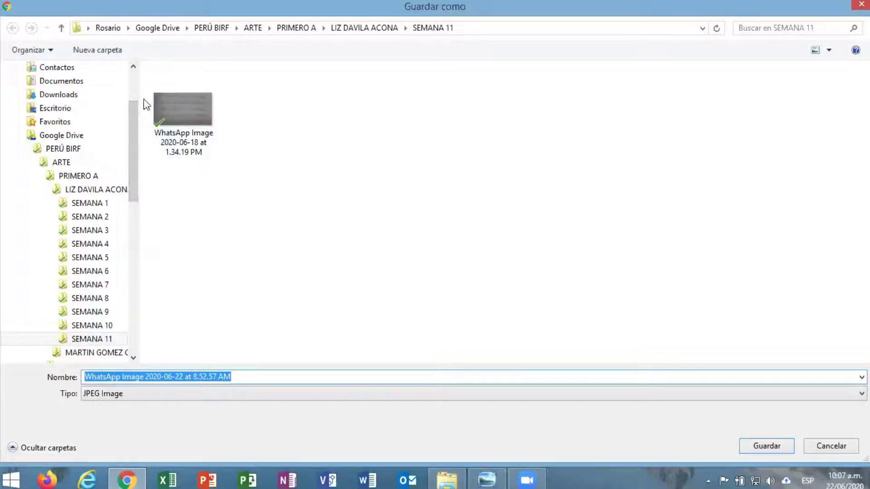
# Navigate the Save As dialog to Google Drive › PERÚ BIRF › INGLÉS › SEMANA 12
pyautogui.moveTo(138, 97); pyautogui.dragTo(203, 98)
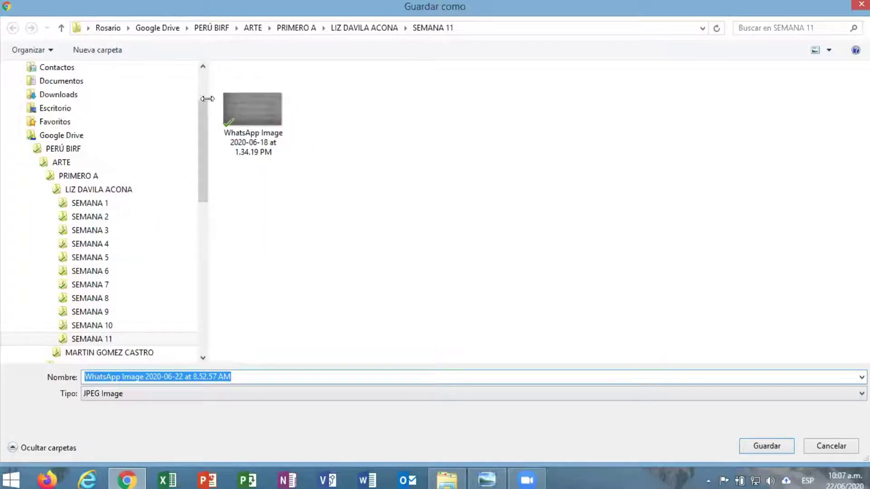
pyautogui.click(23, 135)
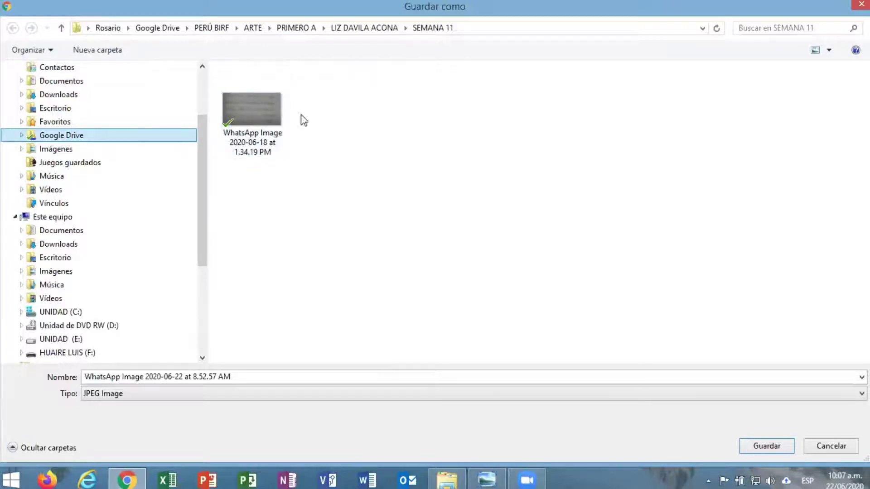
pyautogui.click(92, 133)
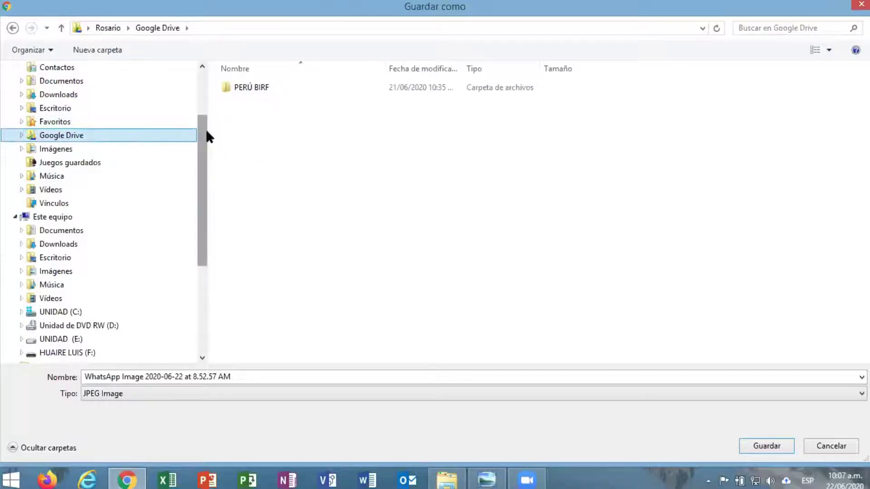
pyautogui.moveTo(208, 134); pyautogui.dragTo(152, 132)
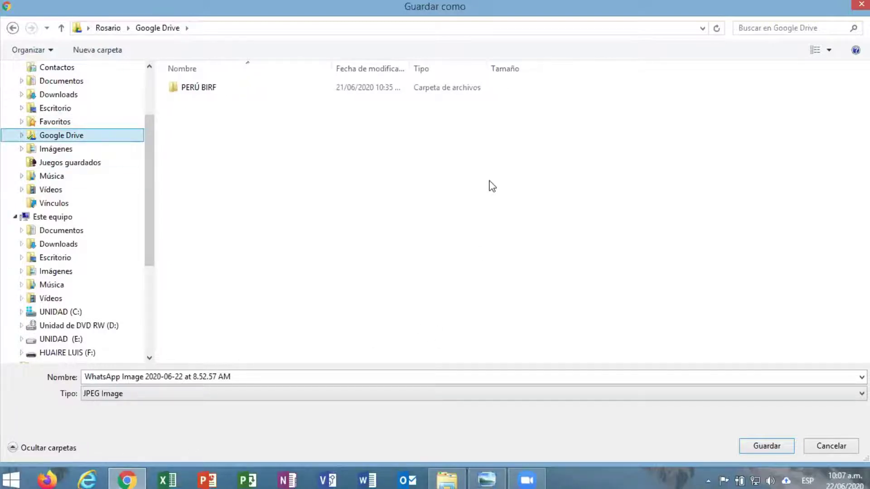
pyautogui.doubleClick(204, 88)
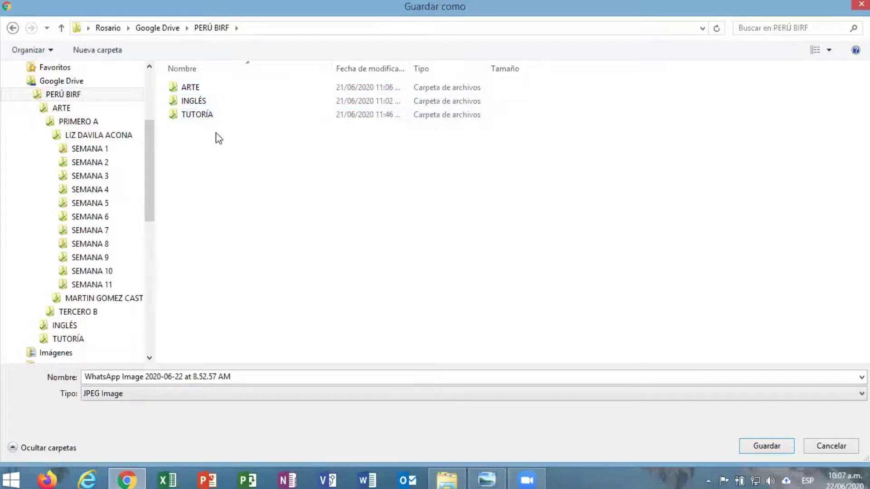
pyautogui.doubleClick(205, 102)
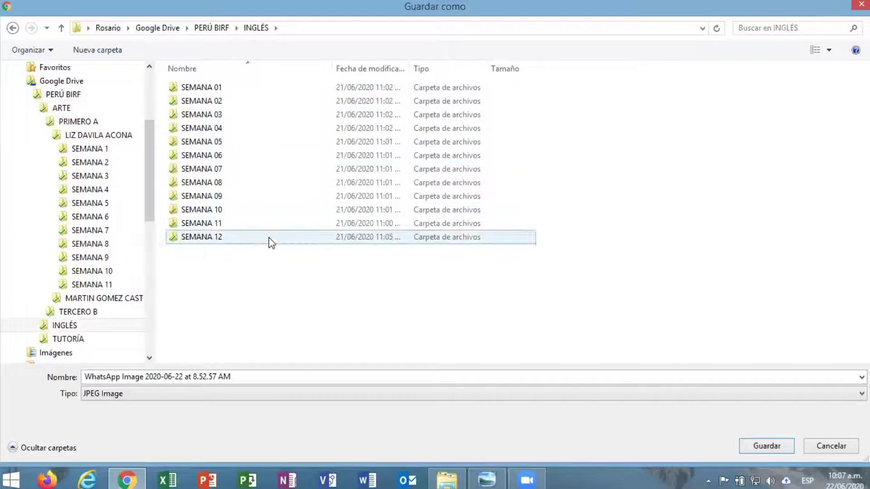
pyautogui.doubleClick(253, 235)
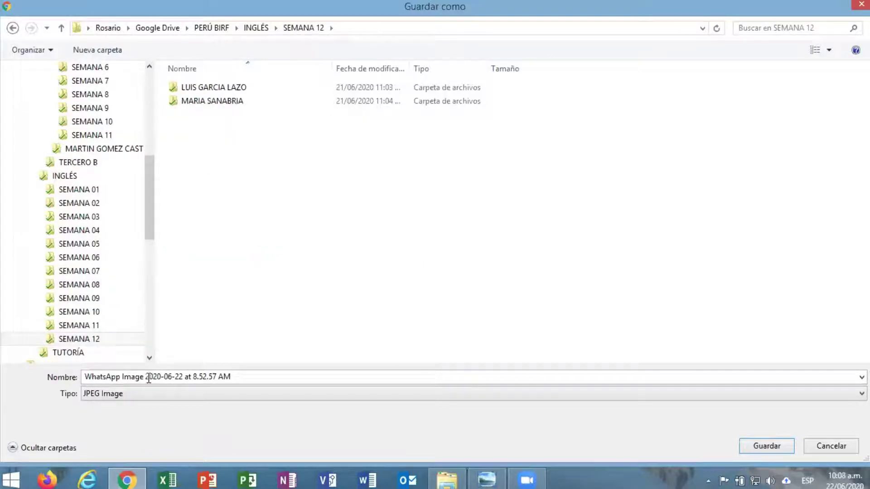
# Create a new folder in SEMANA 12 named after the student
pyautogui.rightClick(209, 137)
pyautogui.moveTo(320, 305)
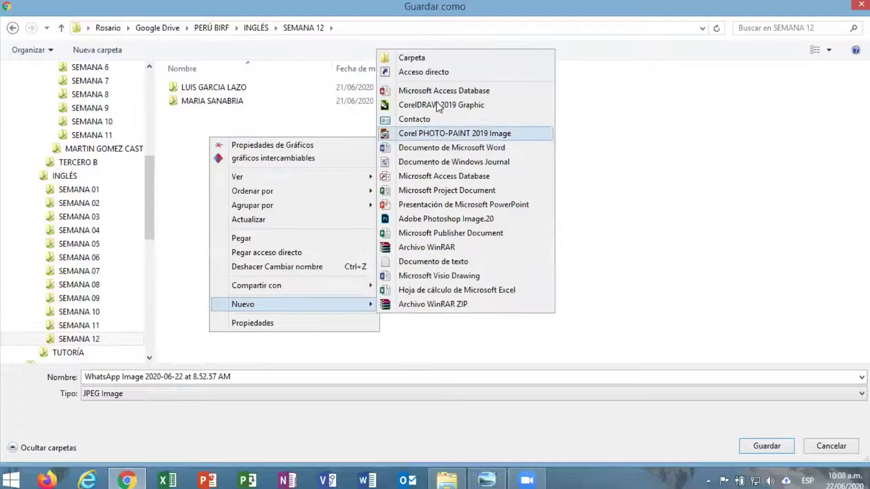
pyautogui.click(440, 59)
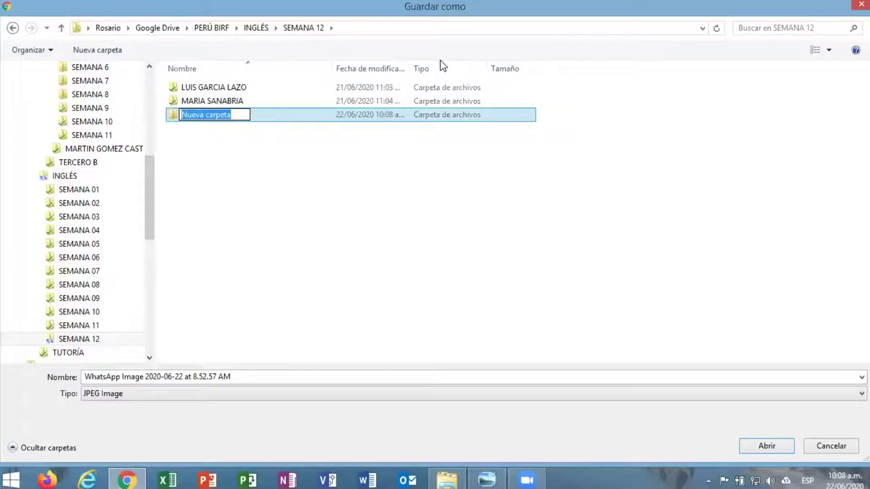
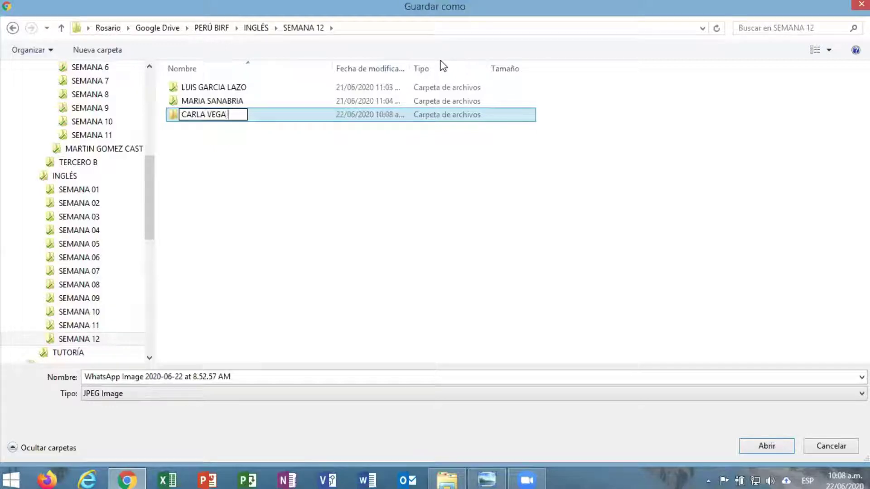
pyautogui.click(271, 166)
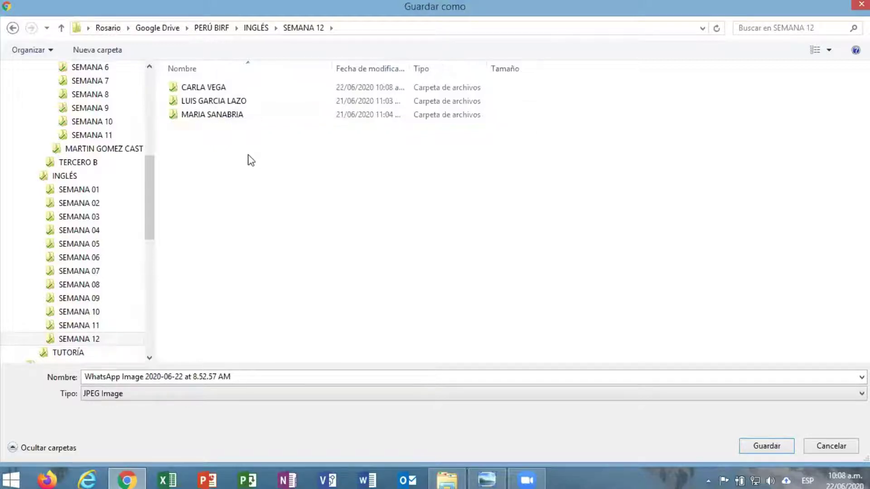
# Open the new student folder and save the homework photo into it
pyautogui.doubleClick(219, 87)
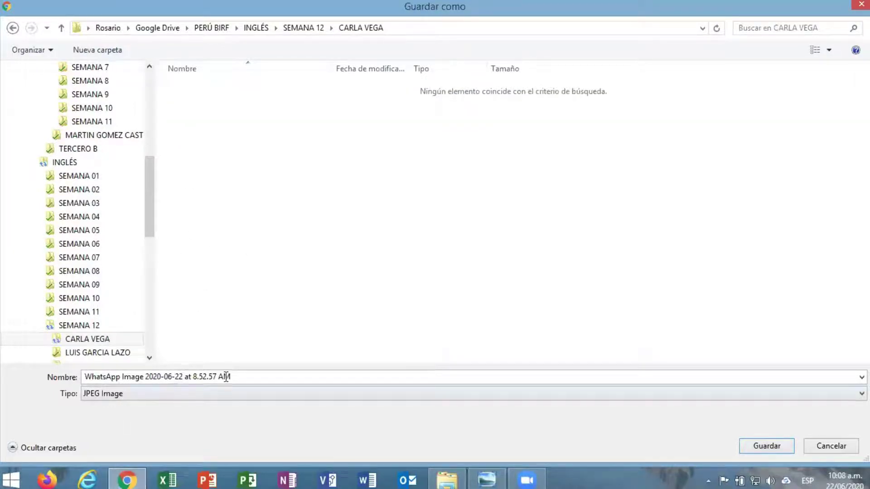
pyautogui.click(263, 377)
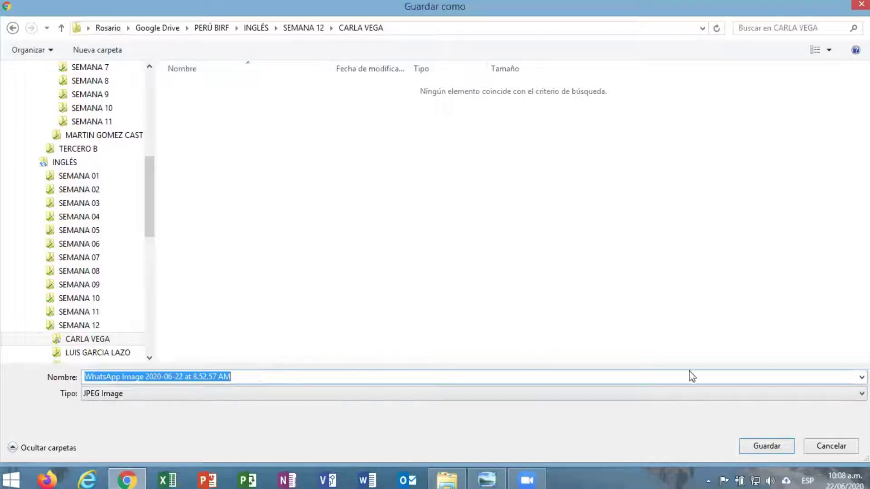
pyautogui.click(756, 448)
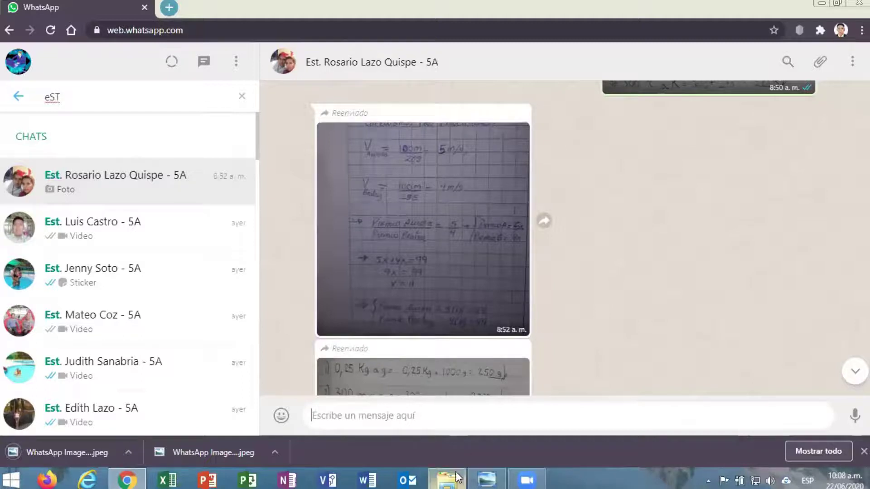
# Choose Descargar on the homework photo again, reopening Guardar como in the student folder
pyautogui.moveTo(454, 484)
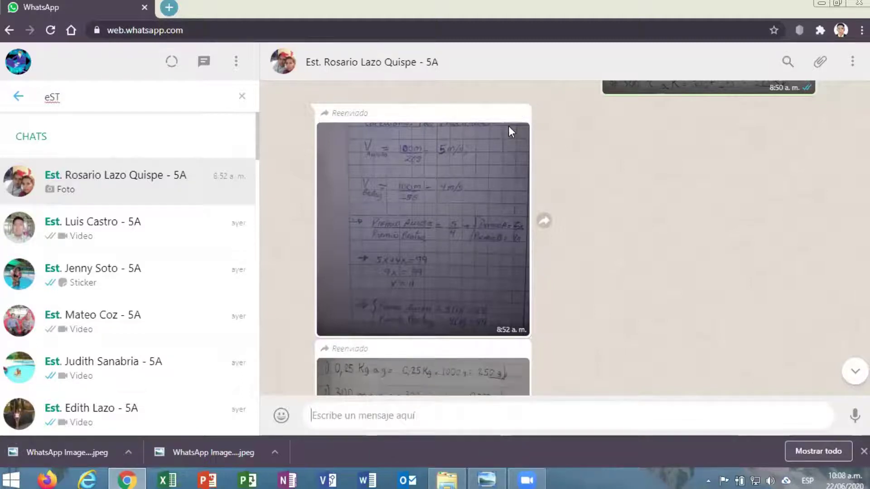
pyautogui.click(520, 114)
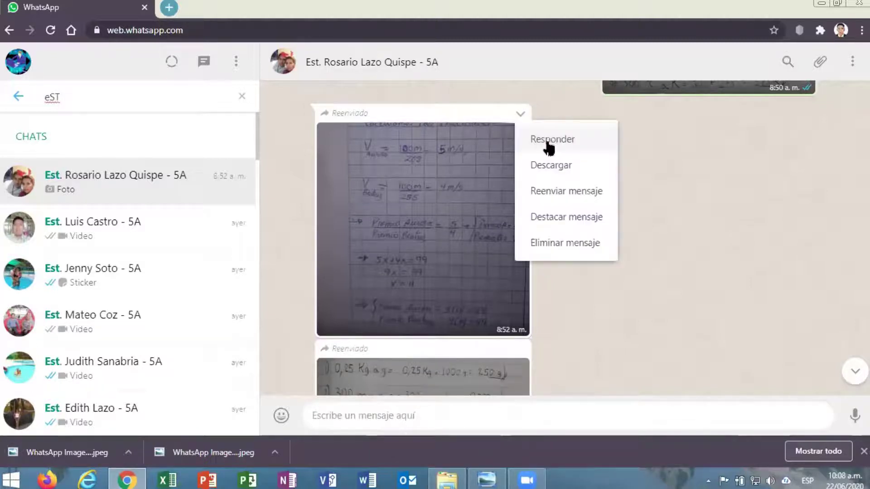
pyautogui.click(563, 166)
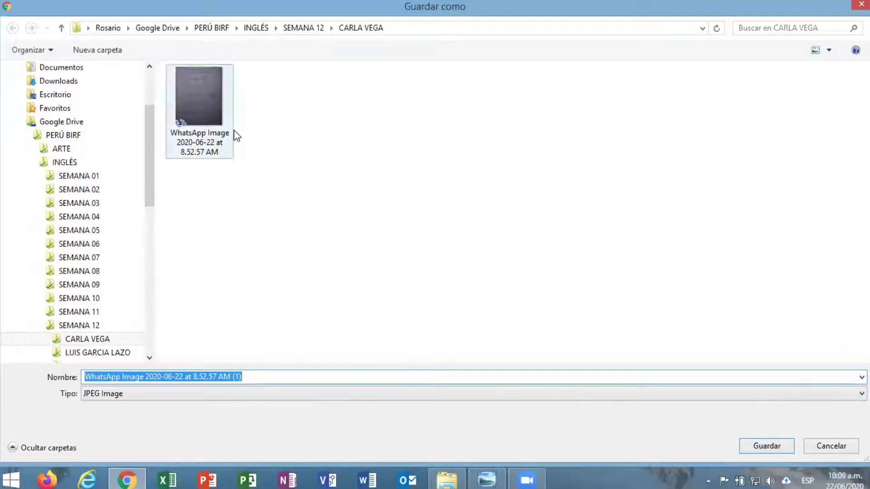
# Check the SEMANA 12 and student folders, collapse the Google Drive tree, and close without saving
pyautogui.click(304, 28)
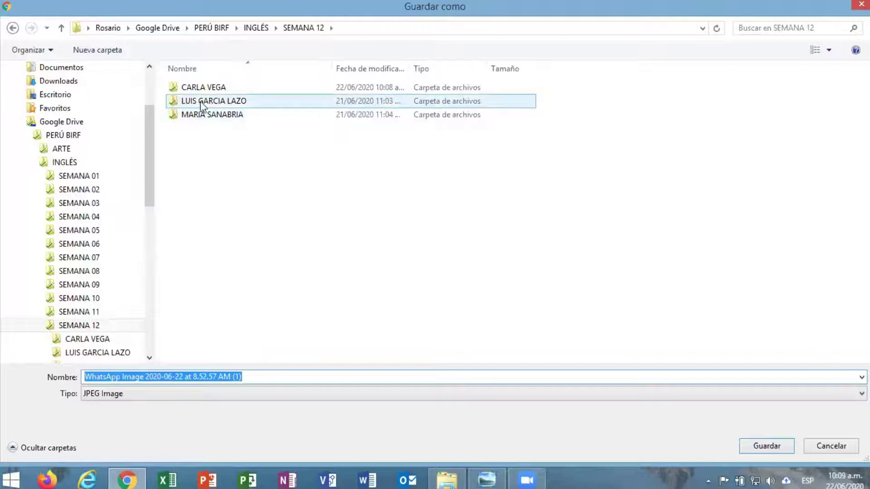
pyautogui.doubleClick(206, 87)
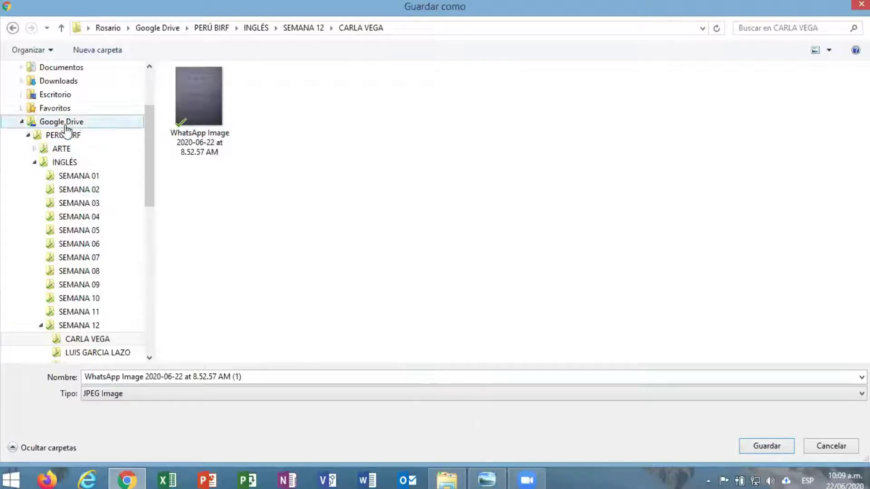
pyautogui.click(22, 121)
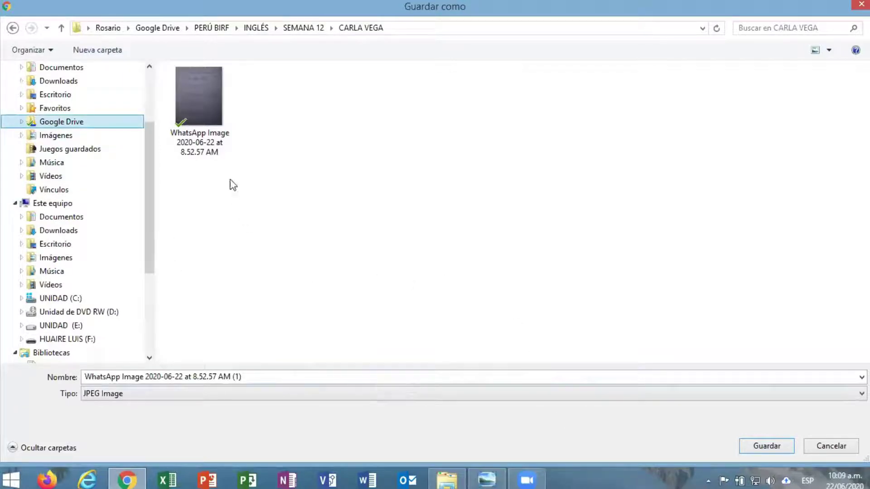
pyautogui.click(316, 28)
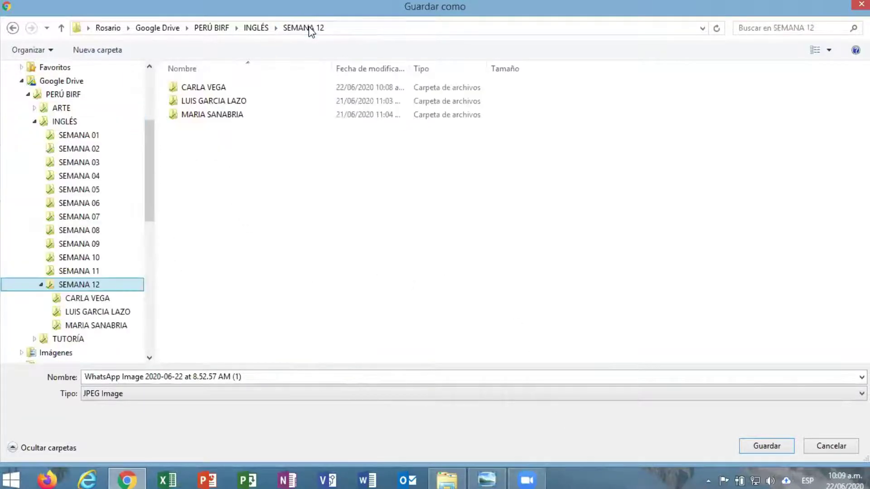
pyautogui.click(35, 122)
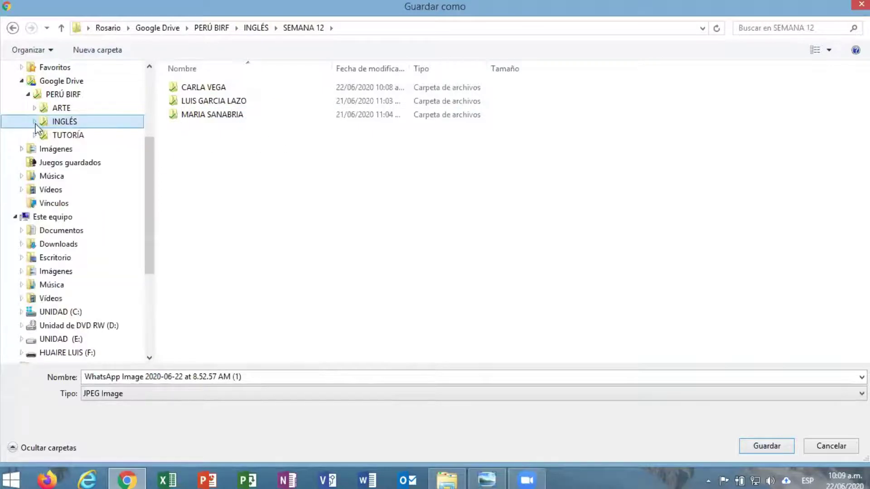
pyautogui.click(21, 80)
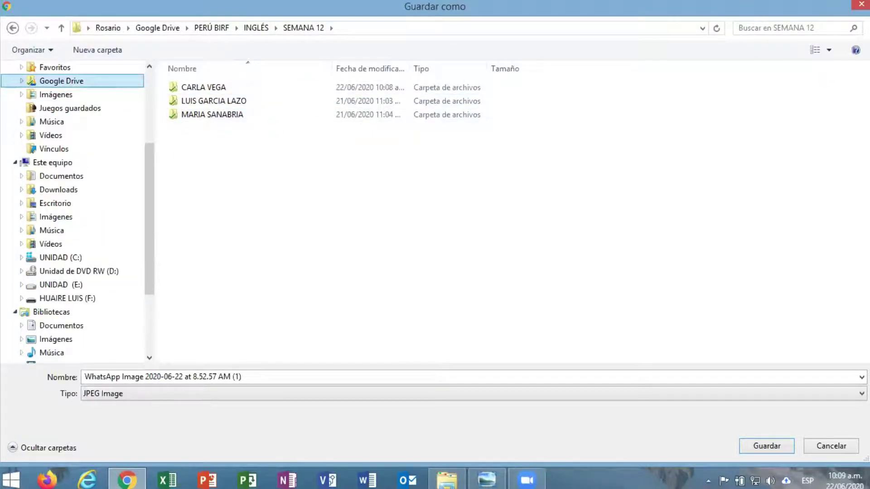
pyautogui.click(861, 4)
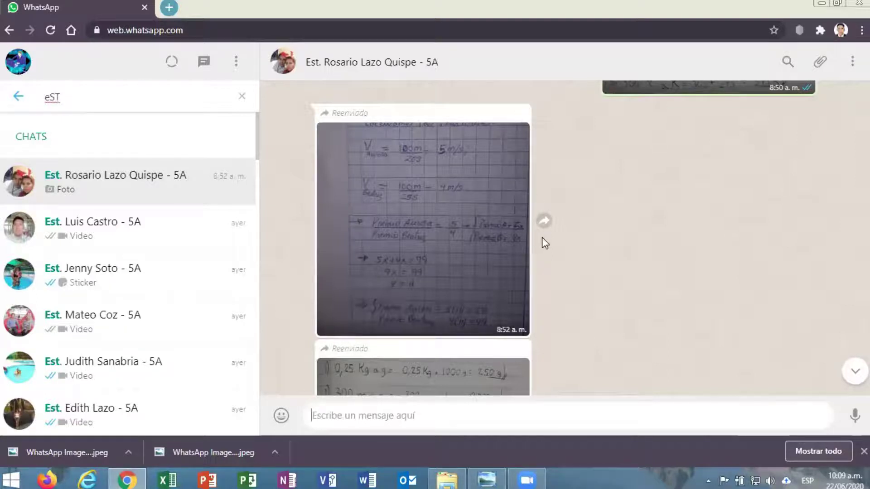
# Scroll the chat up and delete 'eST' from the chat search box
pyautogui.scroll(3, 770, 319)
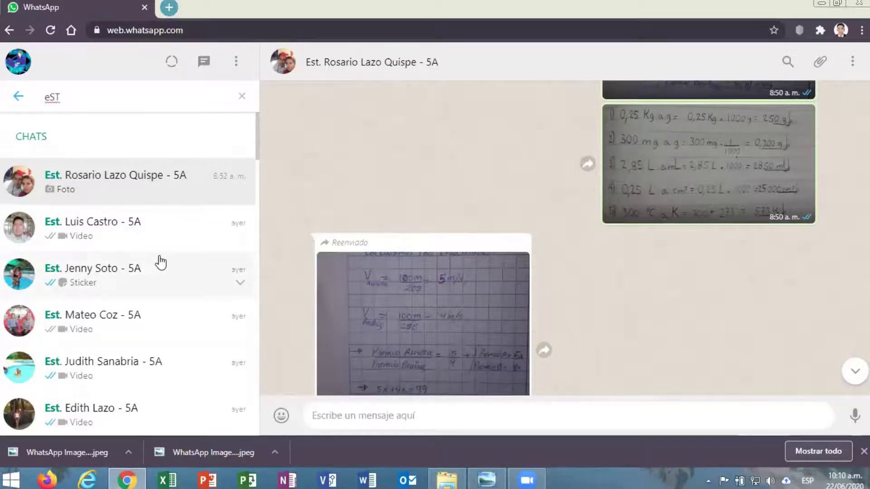
pyautogui.press('BackSpace')
pyautogui.press('BackSpace')
pyautogui.press('BackSpace')
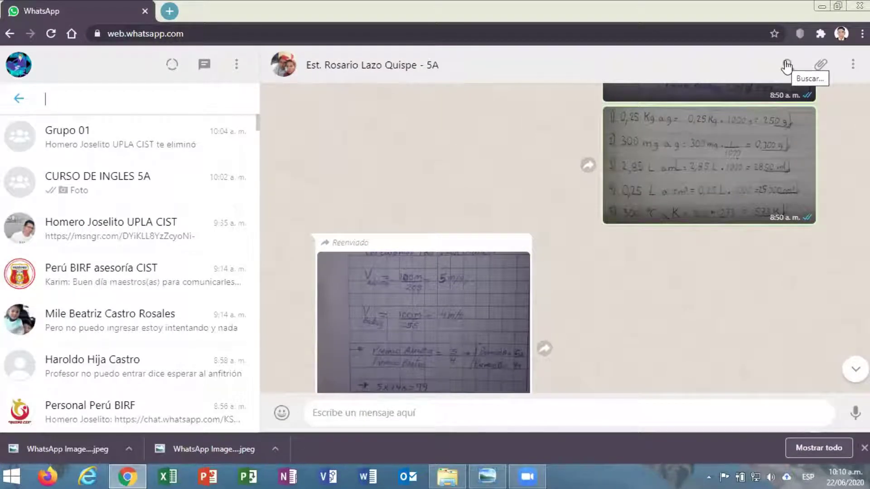
# Search the chat for 'NORMAS DE CONVIVENCIA', trim it to 'NORMAS', then replace it with 'horario'
pyautogui.click(786, 65)
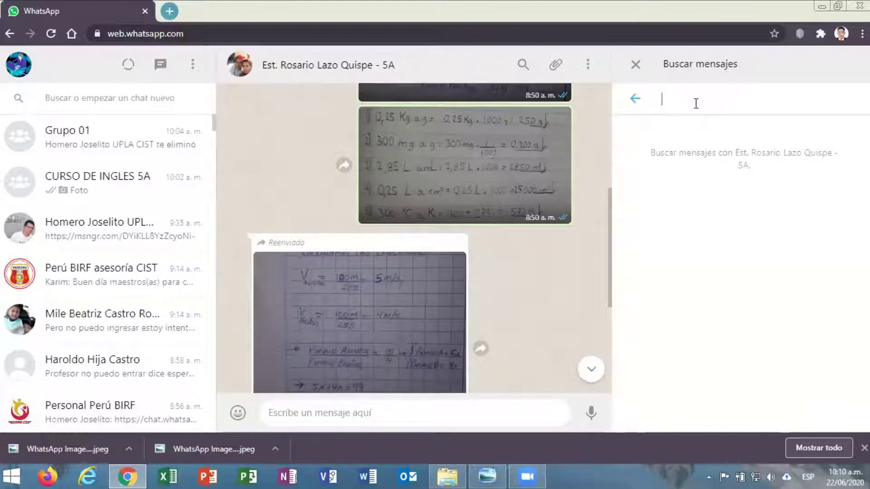
pyautogui.write('NORMAS DE CONVIVENCIA')
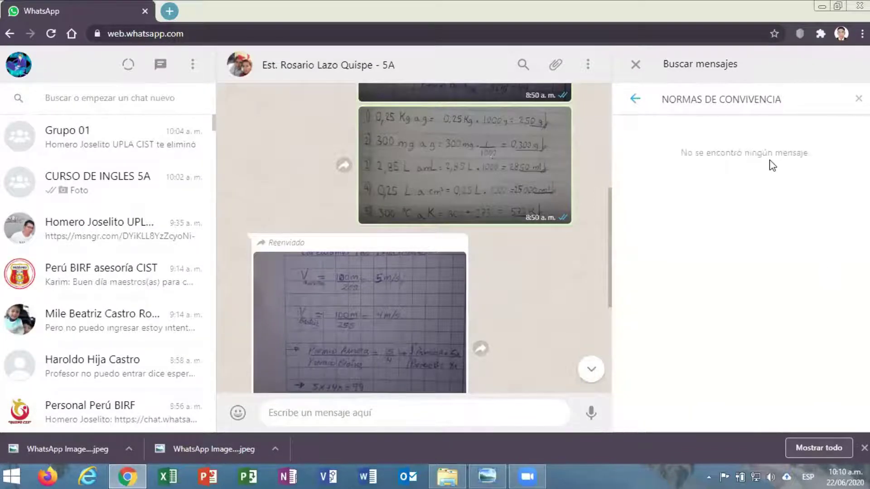
pyautogui.moveTo(705, 99); pyautogui.dragTo(783, 102)
pyautogui.press('BackSpace')
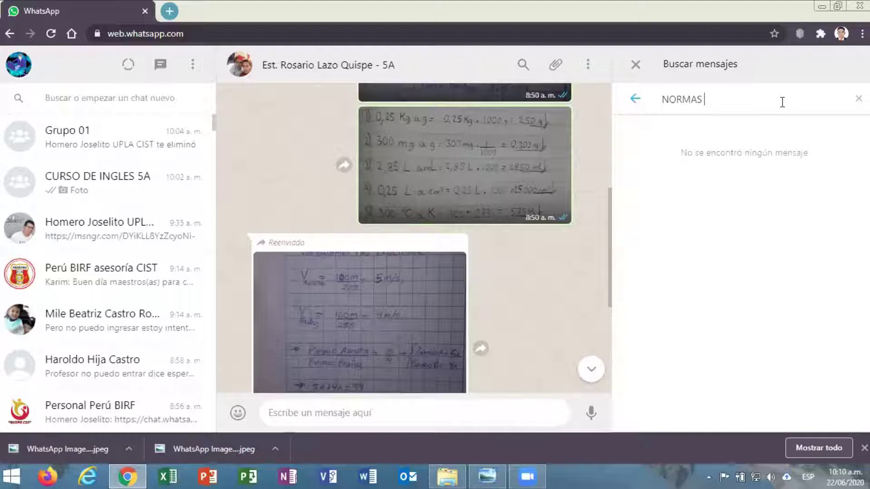
pyautogui.press('BackSpace')
pyautogui.moveTo(745, 102); pyautogui.dragTo(652, 118)
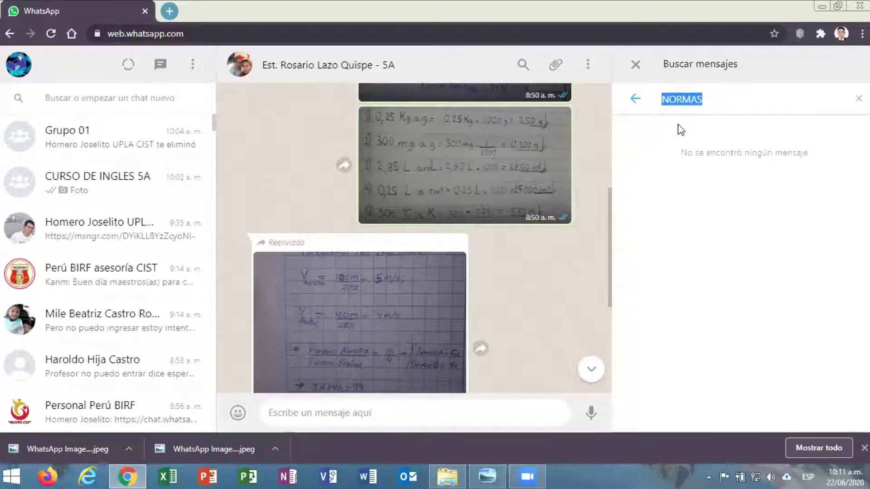
pyautogui.write('h')
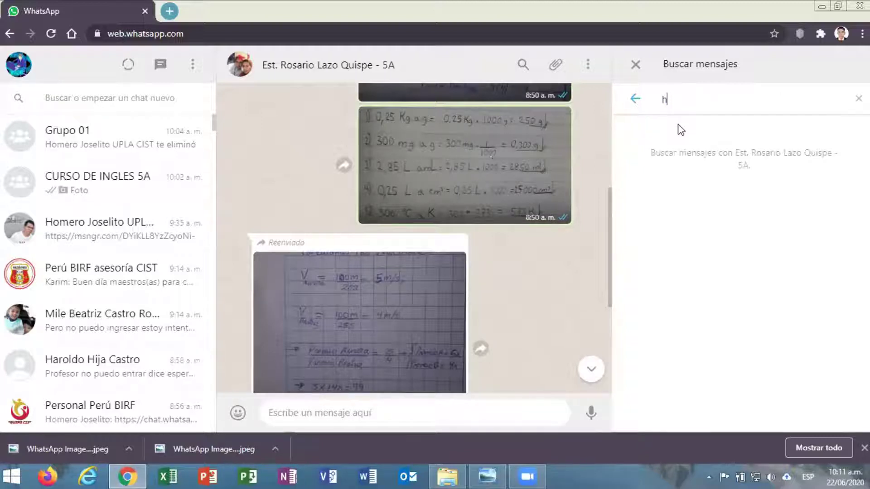
pyautogui.write('orario')
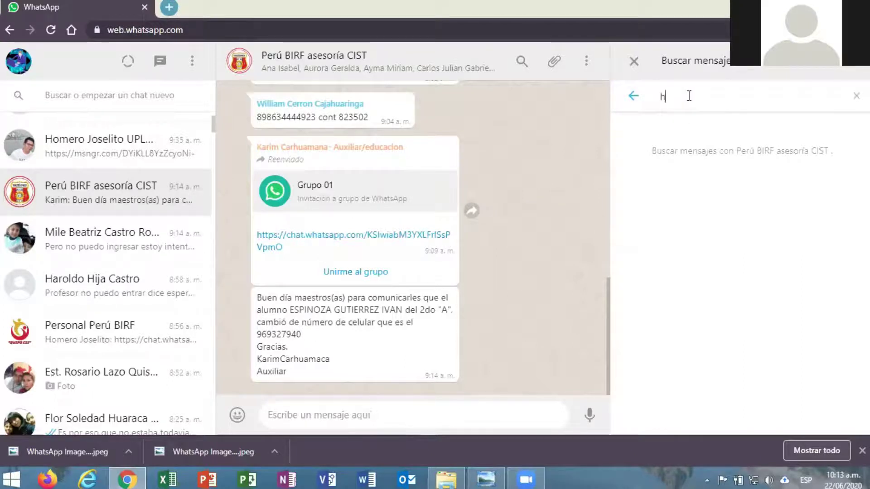
# Search the group for 'HORARIO', jump to the 14/6 HORARIO_PROGRAMS.pdf message, then close the search
pyautogui.press('BackSpace')
pyautogui.write('HORARIO')
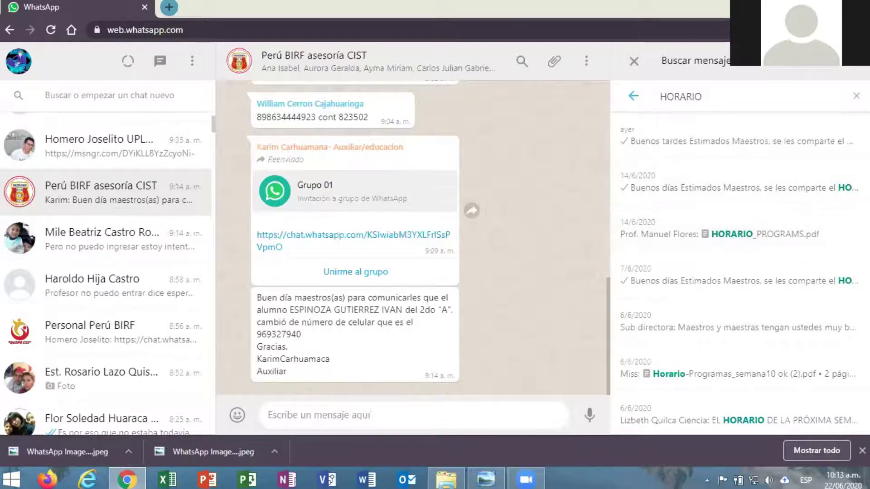
pyautogui.scroll(-2, 738, 272)
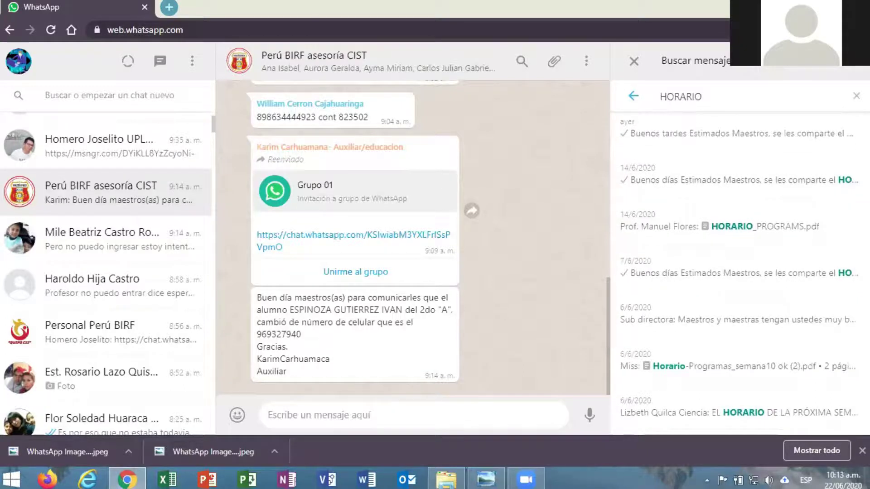
pyautogui.scroll(-1, 690, 324)
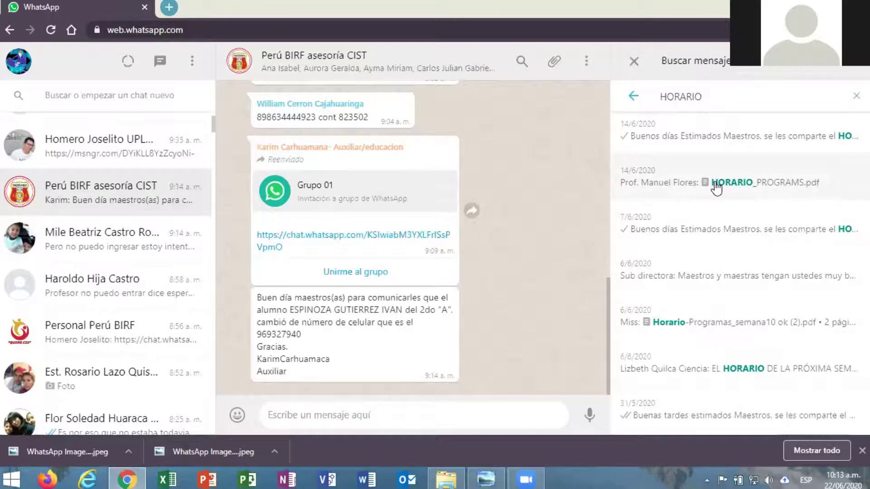
pyautogui.click(736, 184)
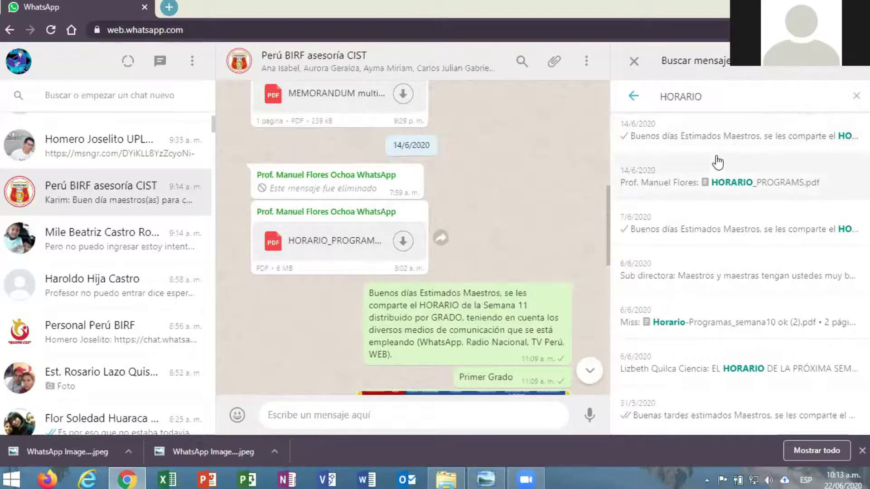
pyautogui.click(625, 93)
pyautogui.click(633, 61)
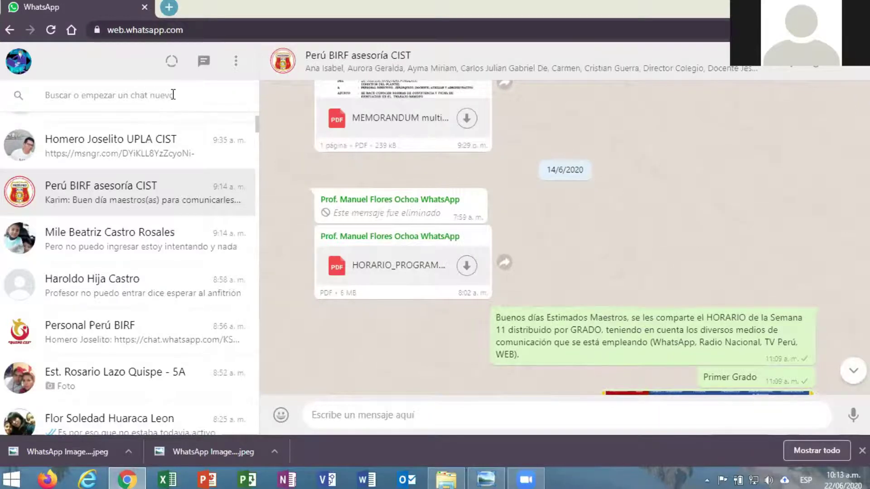
# Search all chats for 'HORARIO' and open the Equipo Directivo group's matching message
pyautogui.click(50, 95)
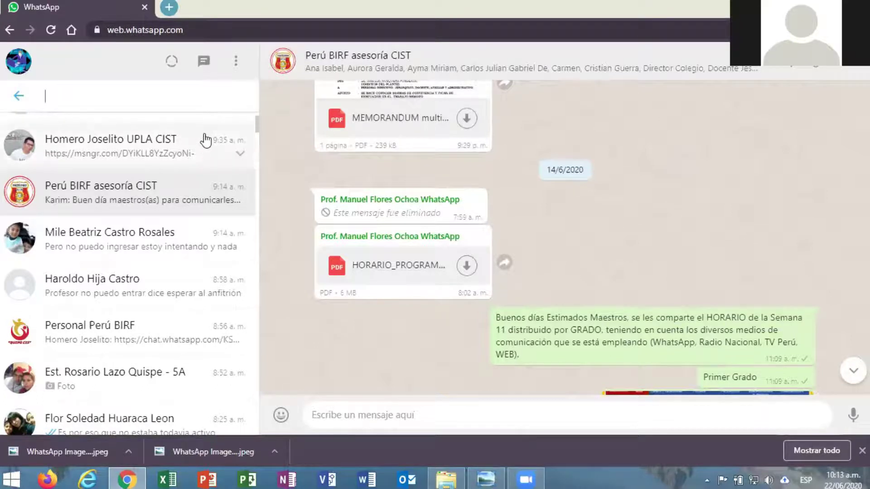
pyautogui.press('Escape')
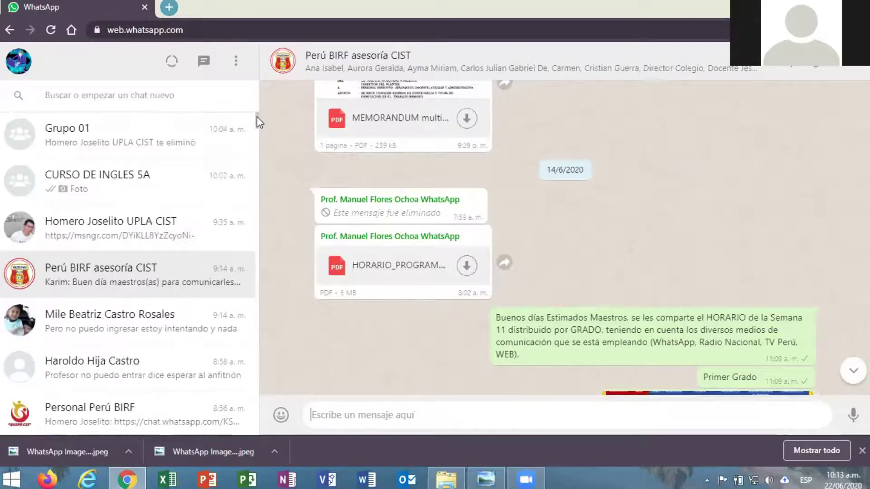
pyautogui.click(62, 96)
pyautogui.write('HORARIO')
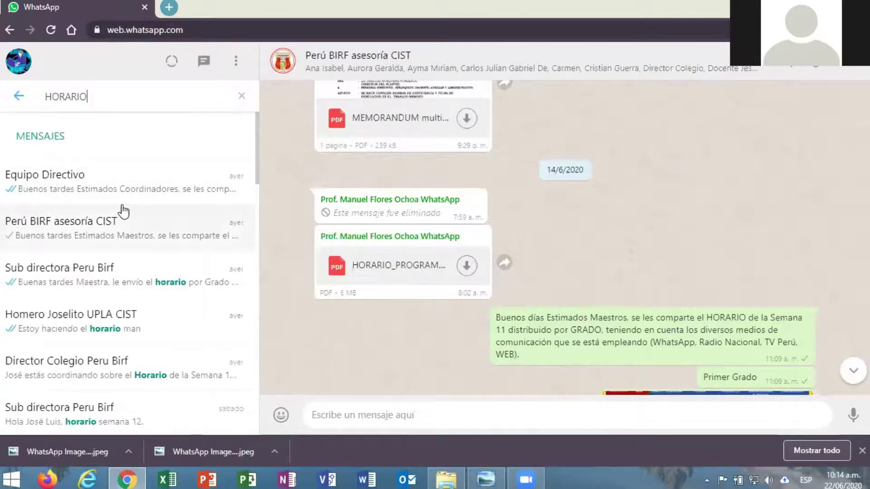
pyautogui.click(79, 192)
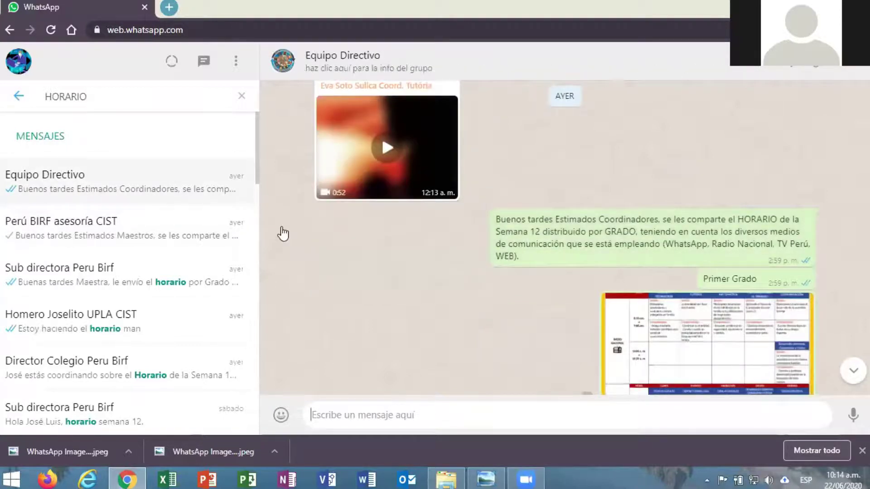
# Scroll through the per-grade schedule images, then clear the HORARIO search
pyautogui.scroll(-3, 642, 275)
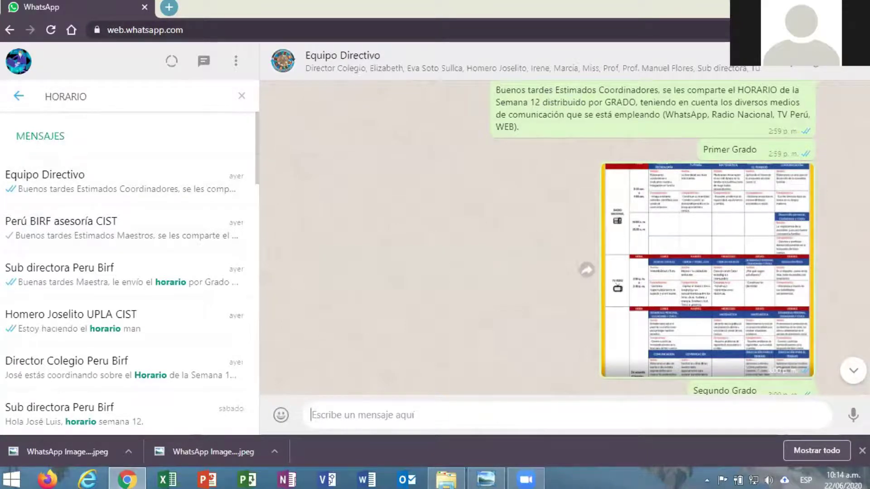
pyautogui.scroll(-8, 772, 239)
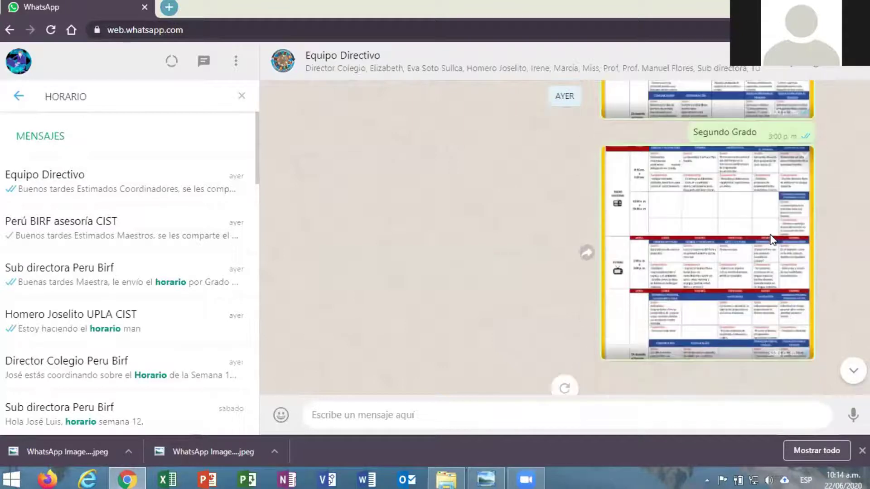
pyautogui.scroll(-12, 772, 239)
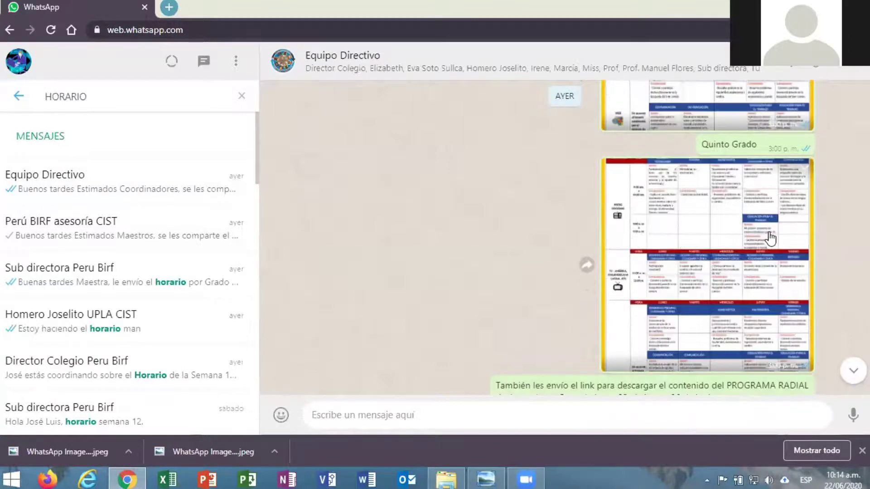
pyautogui.scroll(14, 770, 237)
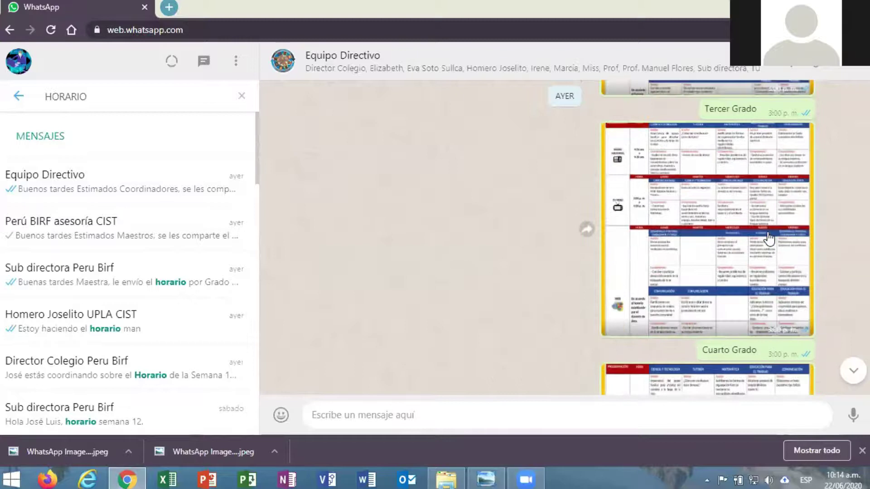
pyautogui.click(18, 96)
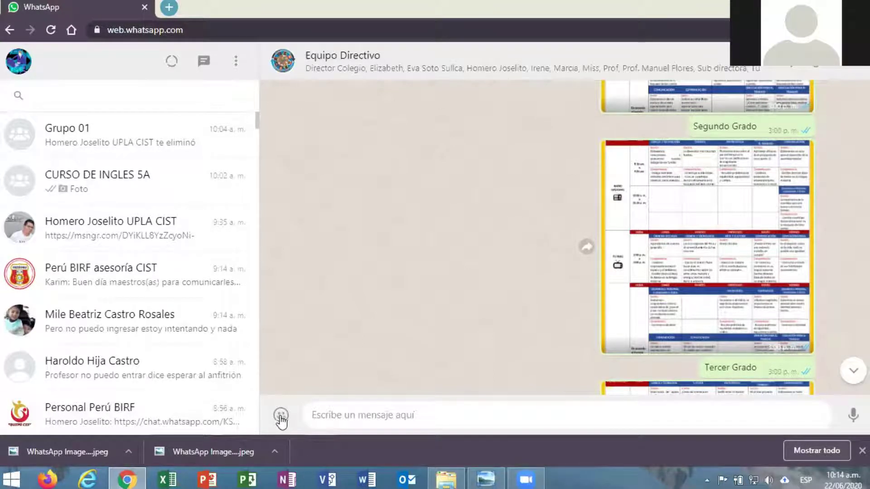
# Clear Chrome's download list with Eliminar todo and close the Descargas tab
pyautogui.click(821, 450)
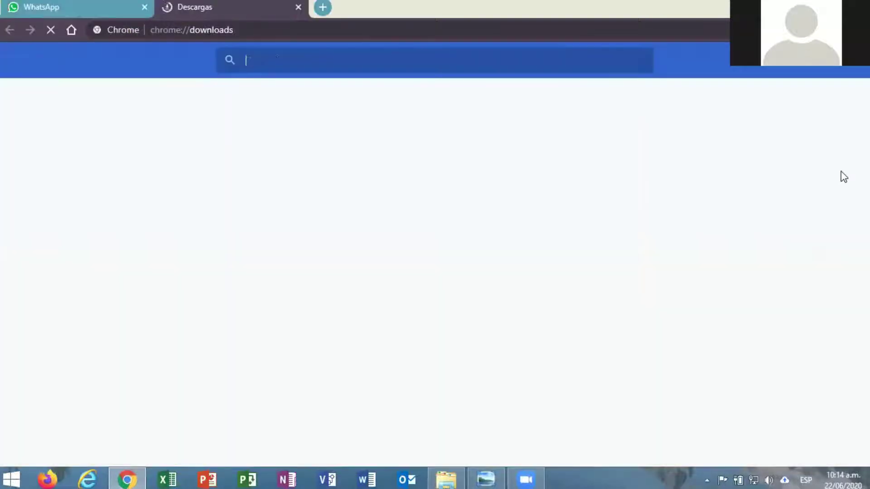
pyautogui.click(847, 69)
pyautogui.click(824, 68)
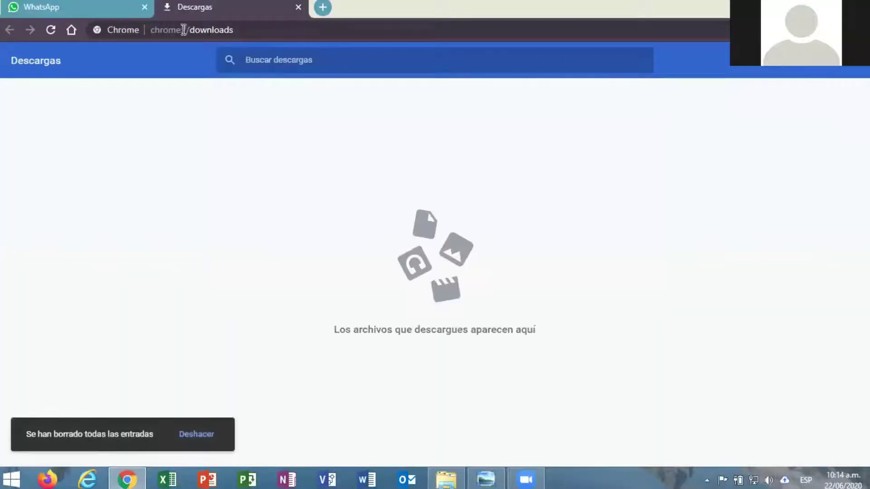
pyautogui.click(298, 7)
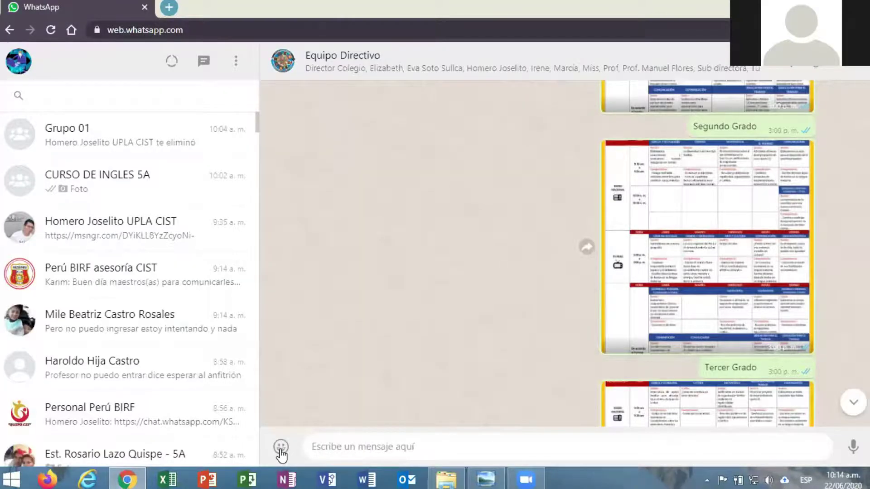
pyautogui.click(281, 448)
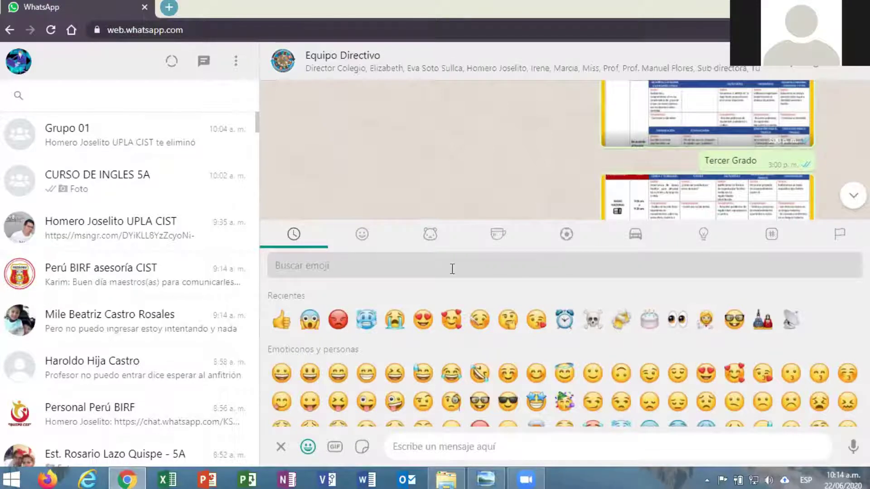
pyautogui.click(282, 448)
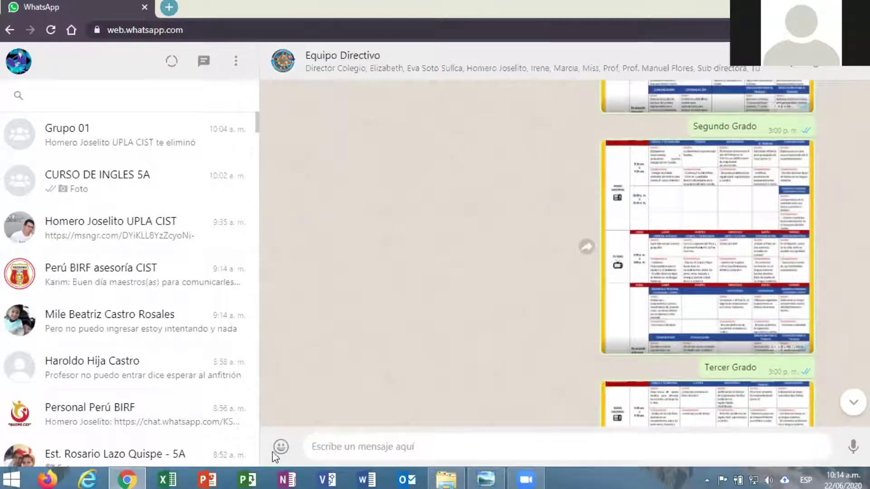
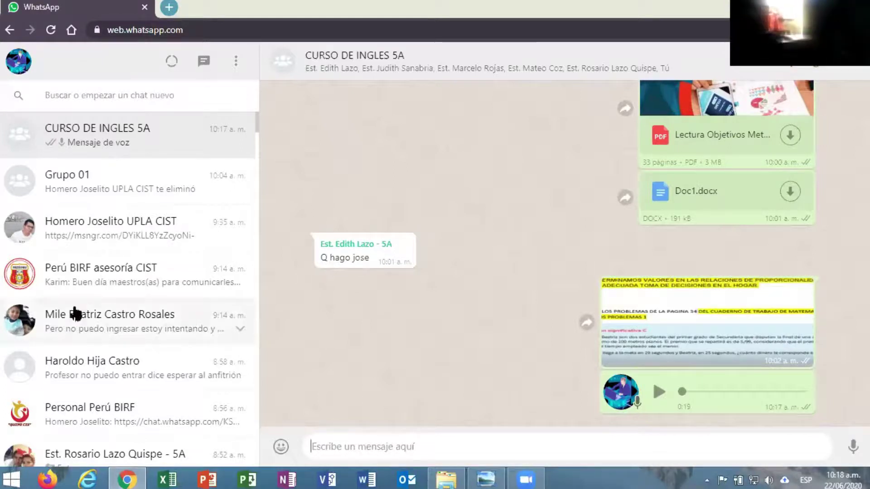
# Search the chat list for 'EST' and open the 5A student's conversation
pyautogui.click(100, 98)
pyautogui.write('EST')
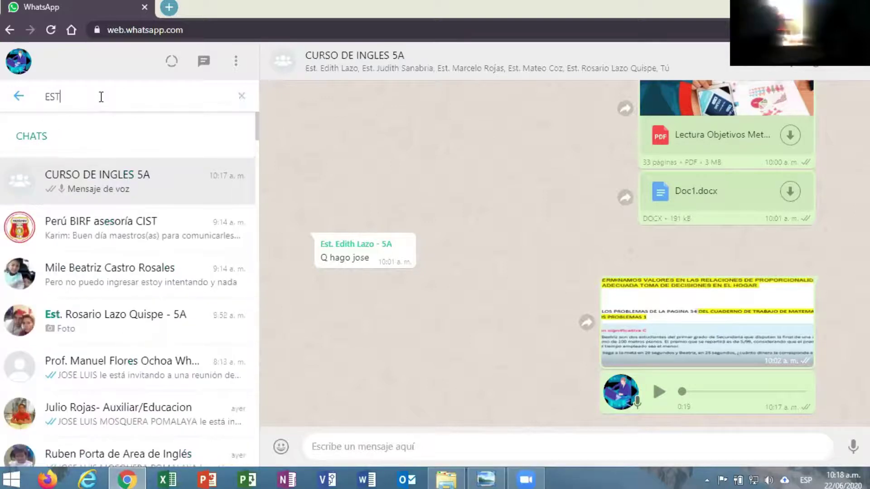
pyautogui.click(112, 188)
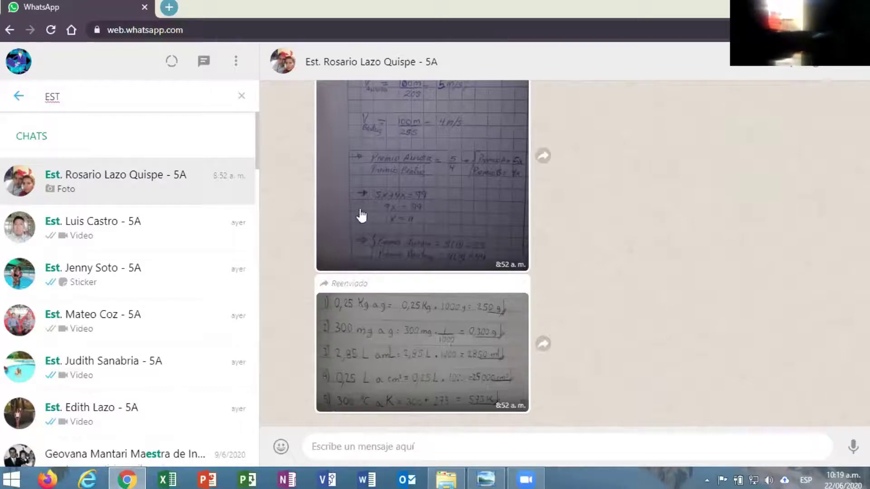
# Load google.com in a new browser tab
pyautogui.click(172, 10)
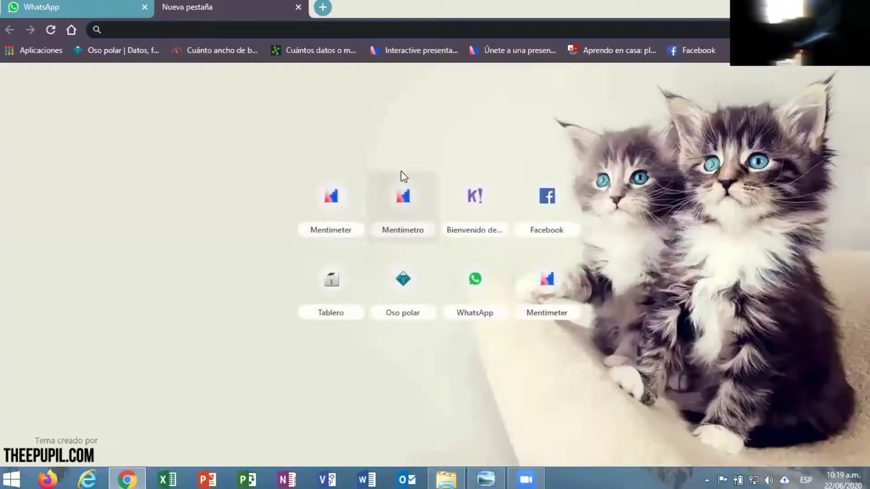
pyautogui.write('google.com')
pyautogui.press('Return')
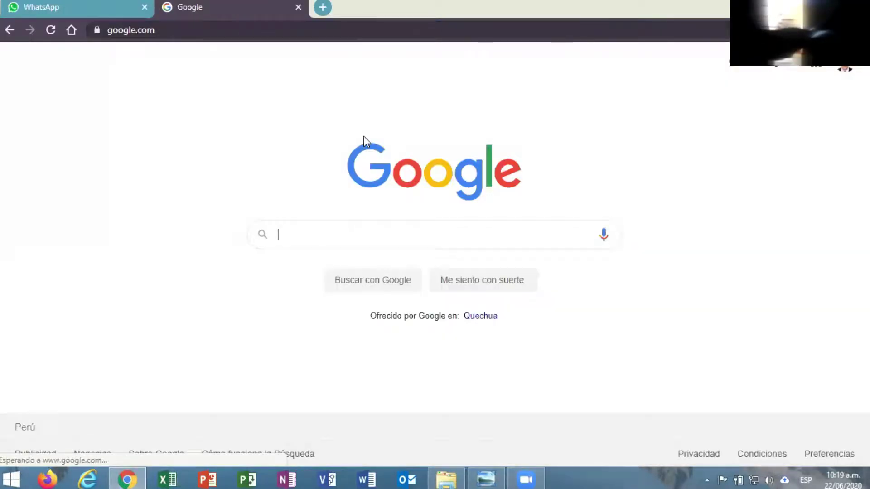
# Search Google for 'lightshot' and open the official Lightshot site
pyautogui.click(292, 234)
pyautogui.write('L')
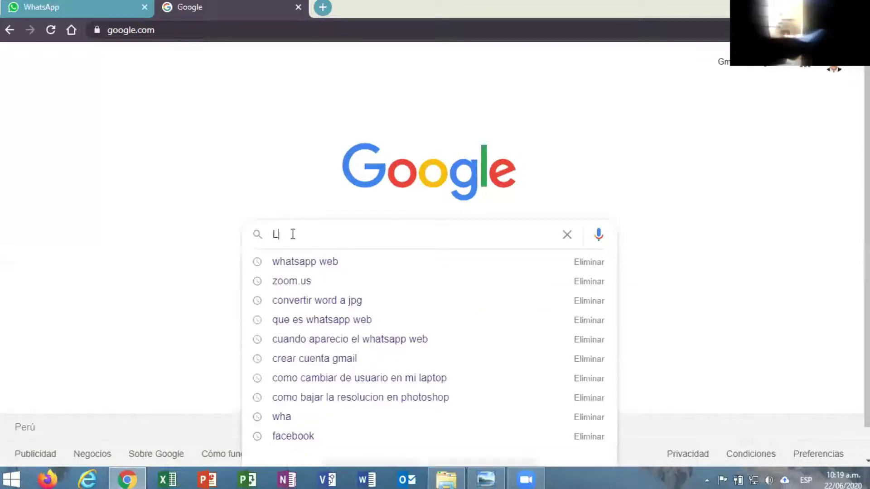
pyautogui.write('IG')
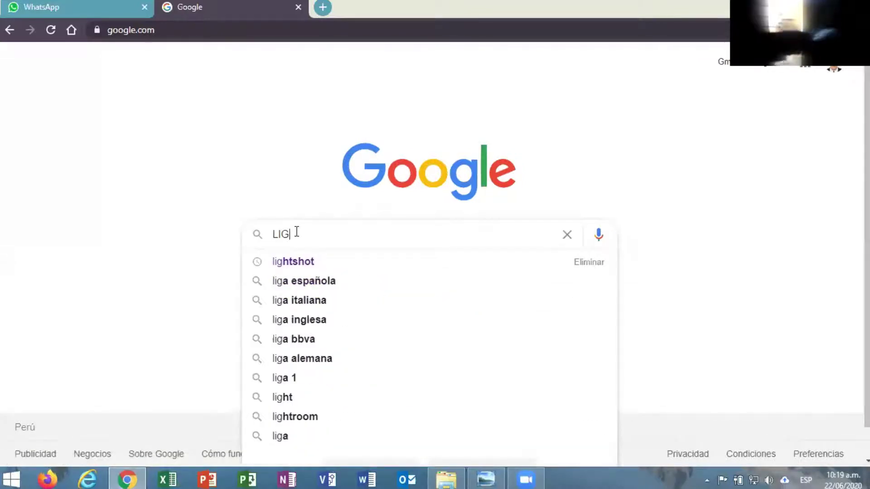
pyautogui.press('Down')
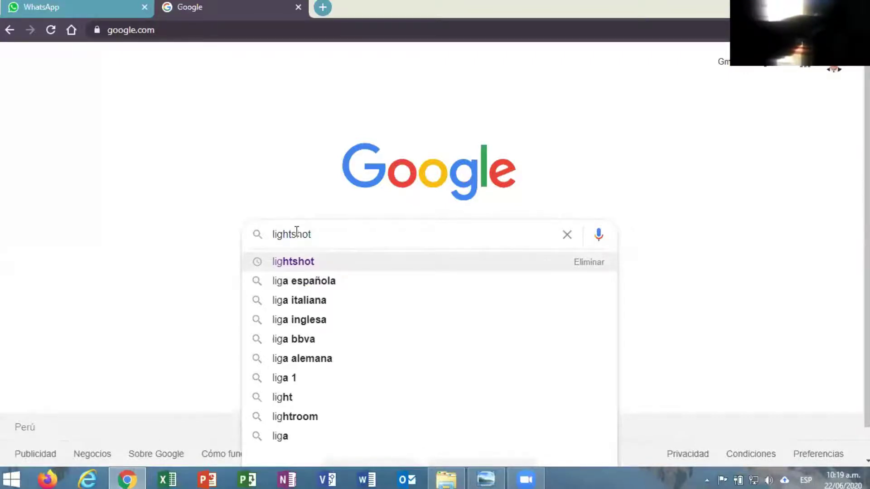
pyautogui.press('Return')
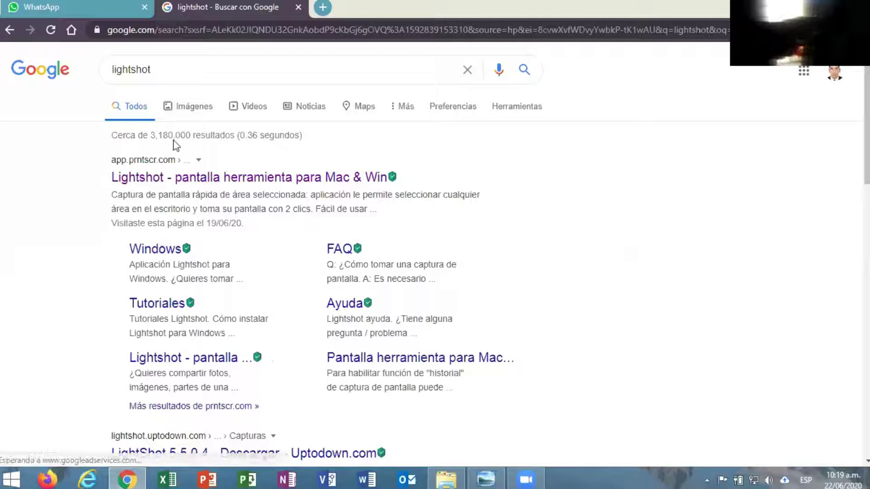
pyautogui.click(221, 178)
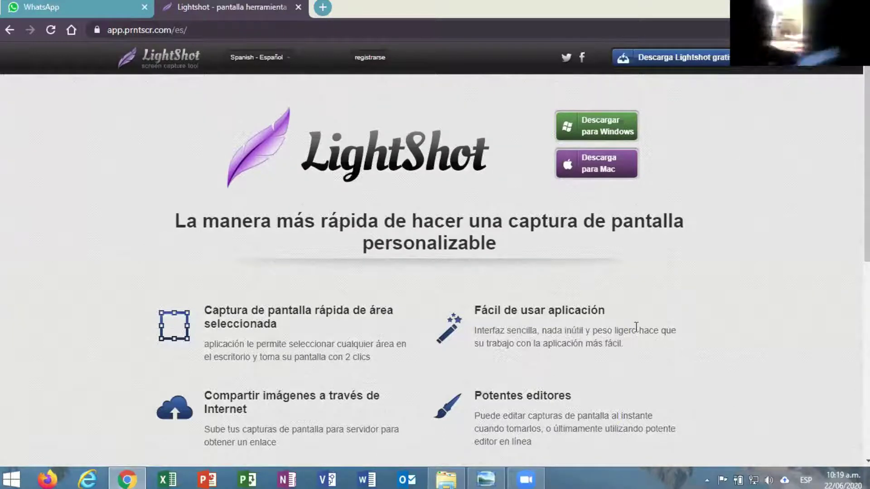
# Start the Windows installer download with the 'Descargar para Windows' button
pyautogui.scroll(-4, 619, 322)
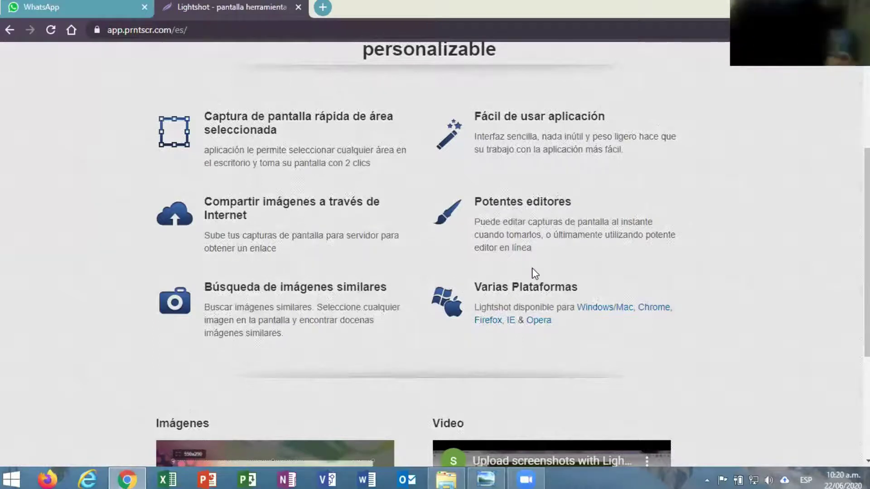
pyautogui.scroll(4, 558, 266)
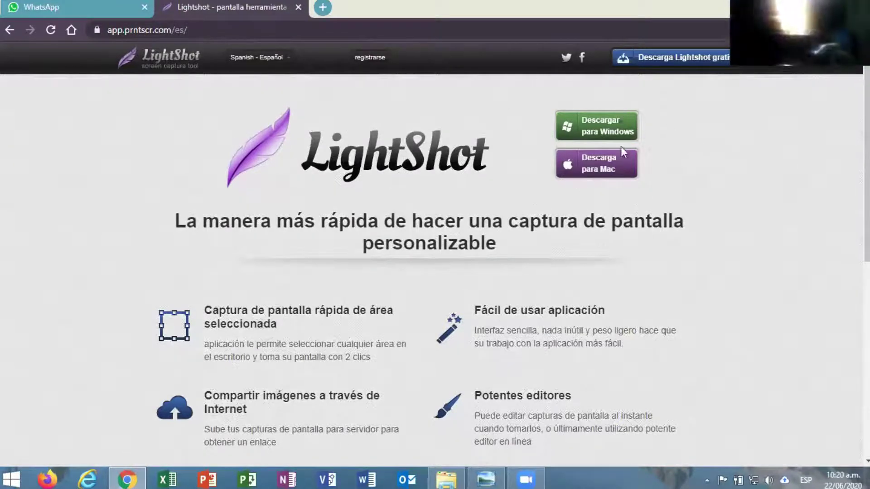
pyautogui.click(628, 123)
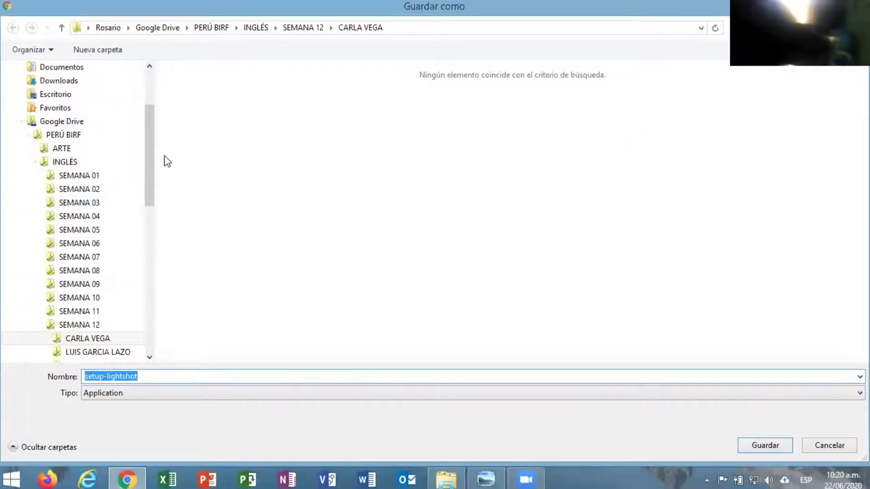
# Cancel saving setup-lightshot in the Guardar como dialog and close the Lightshot tab
pyautogui.scroll(3, 146, 156)
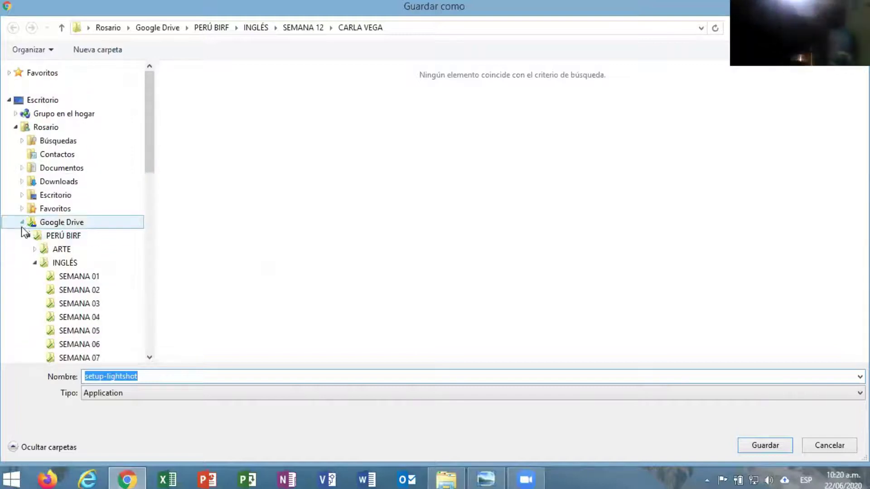
pyautogui.click(22, 222)
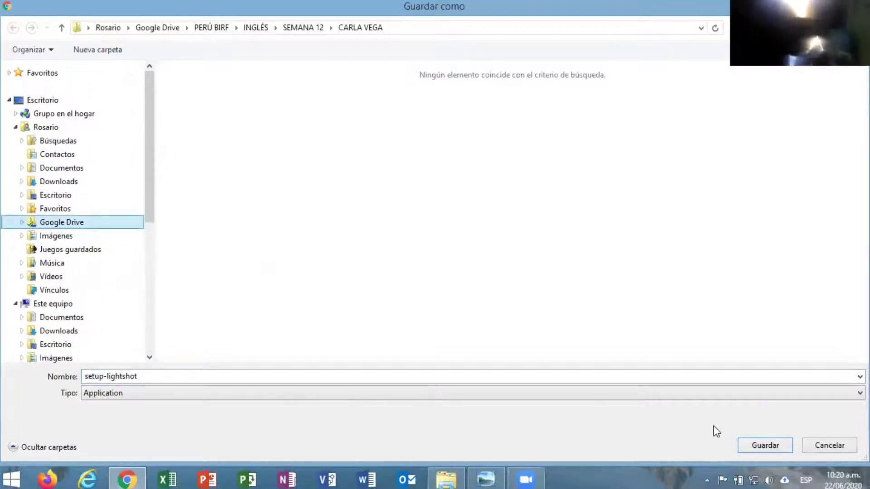
pyautogui.click(822, 448)
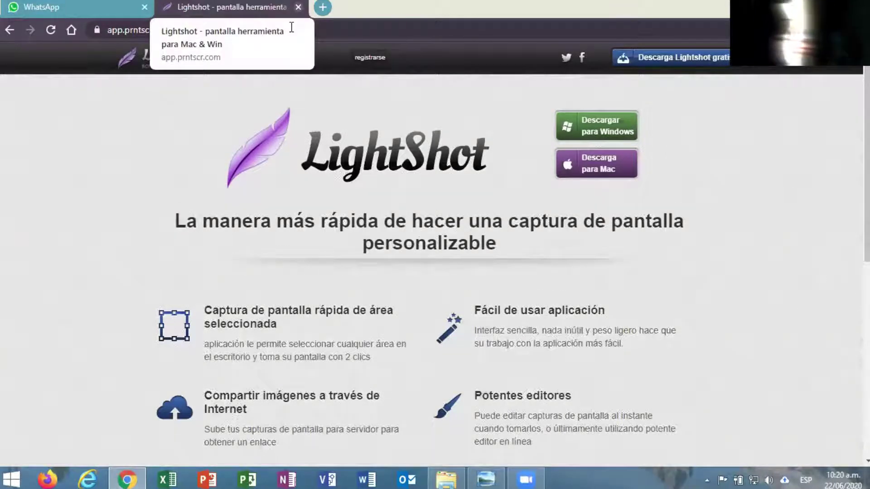
pyautogui.click(298, 7)
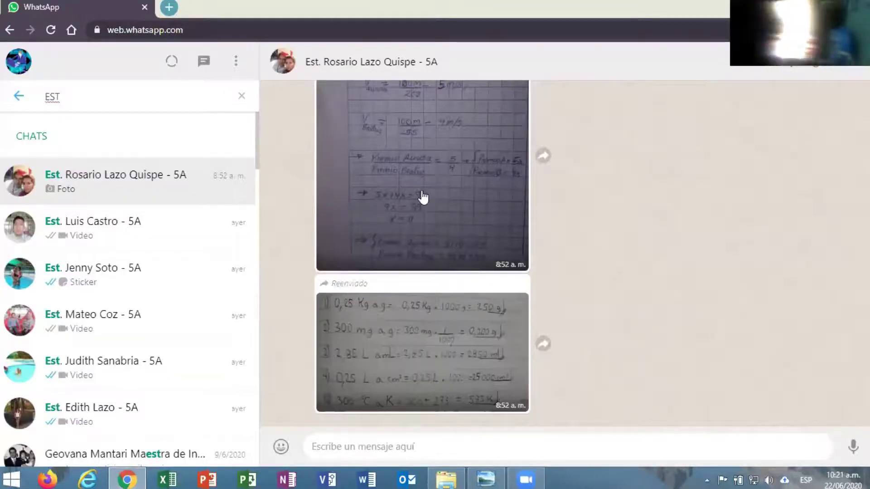
# Find the yellow proportionality task image in the chat and view it full-screen
pyautogui.scroll(1, 464, 251)
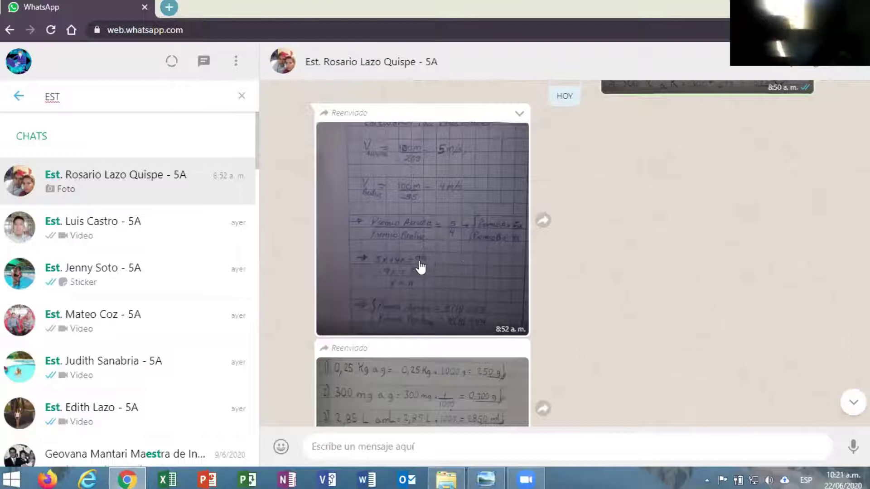
pyautogui.scroll(2, 421, 268)
pyautogui.scroll(-3, 421, 269)
pyautogui.scroll(1, 424, 271)
pyautogui.scroll(5, 472, 252)
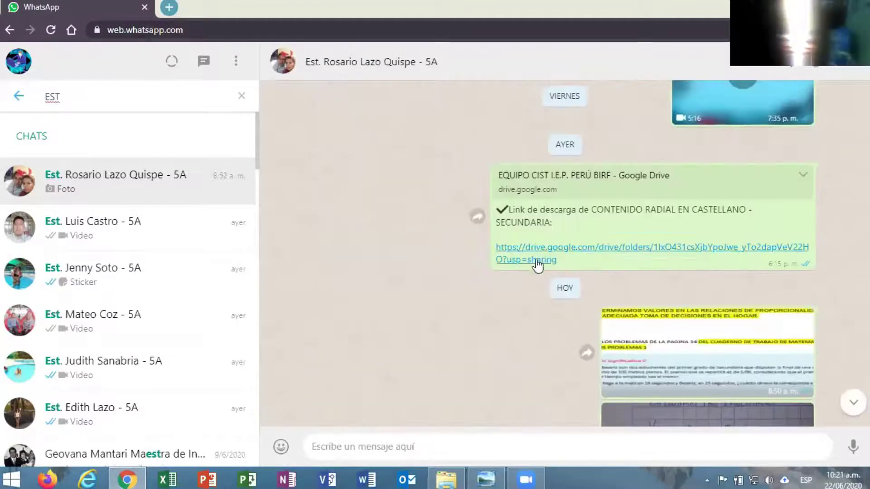
pyautogui.scroll(-3, 714, 169)
pyautogui.click(714, 169)
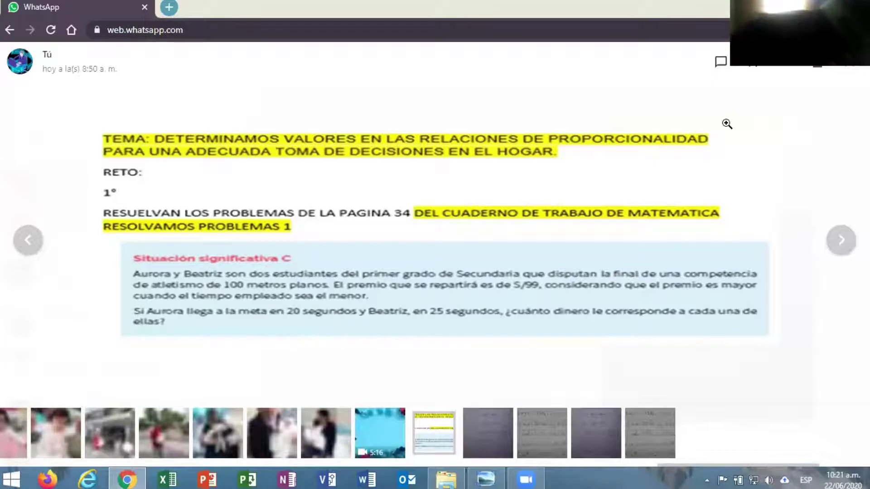
# Swap to the handwritten velocity calculations photo and start a Lightshot capture
pyautogui.click(849, 70)
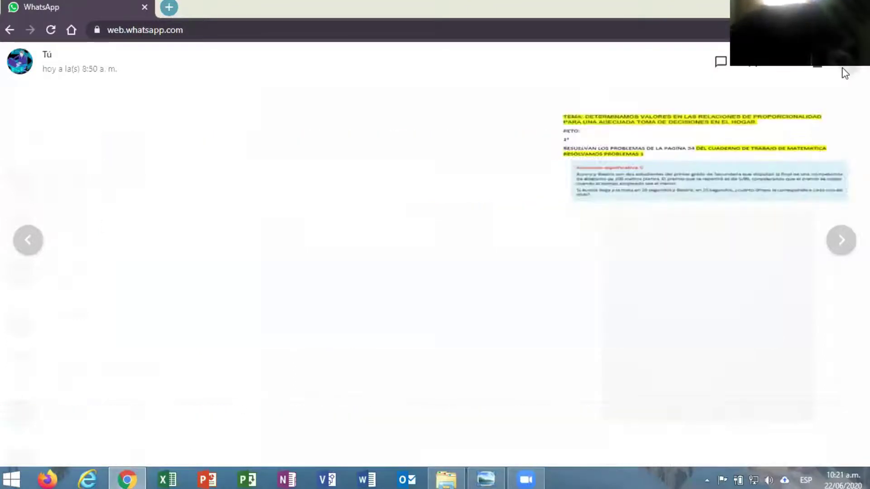
pyautogui.scroll(-1, 693, 250)
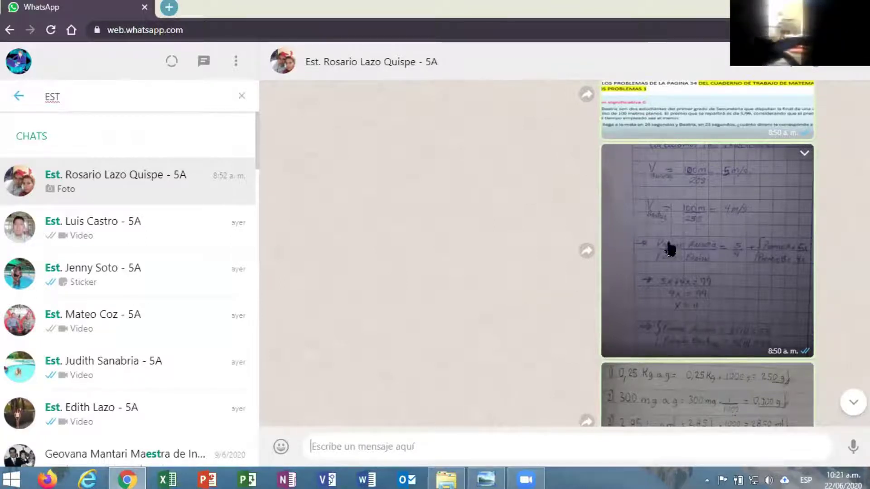
pyautogui.click(713, 244)
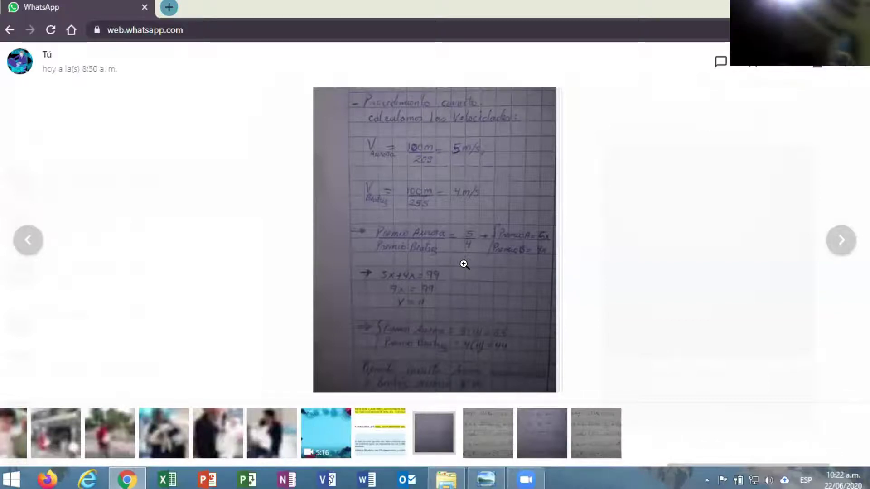
pyautogui.press('Print')
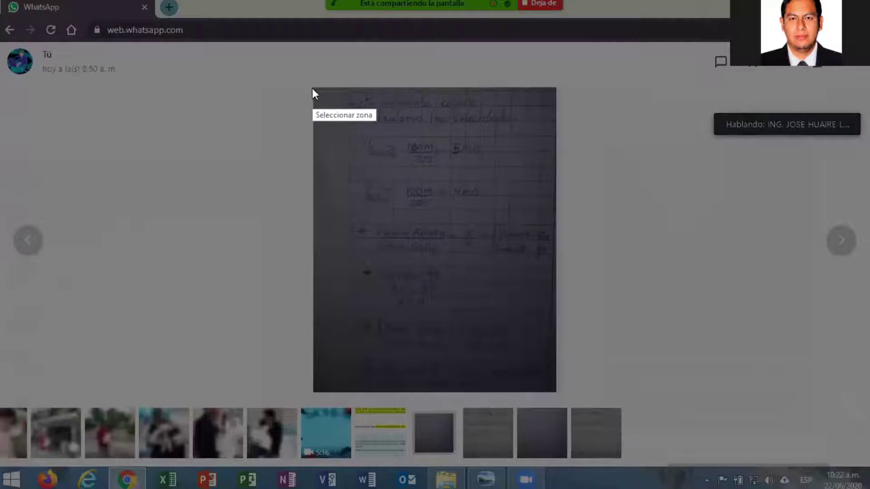
# Select the handwritten photo as the capture area and pick the pen tool
pyautogui.moveTo(313, 87)
pyautogui.mouseDown()
pyautogui.moveTo(318, 177)
pyautogui.moveTo(406, 267)
pyautogui.moveTo(552, 268)
pyautogui.moveTo(556, 392)
pyautogui.mouseUp()
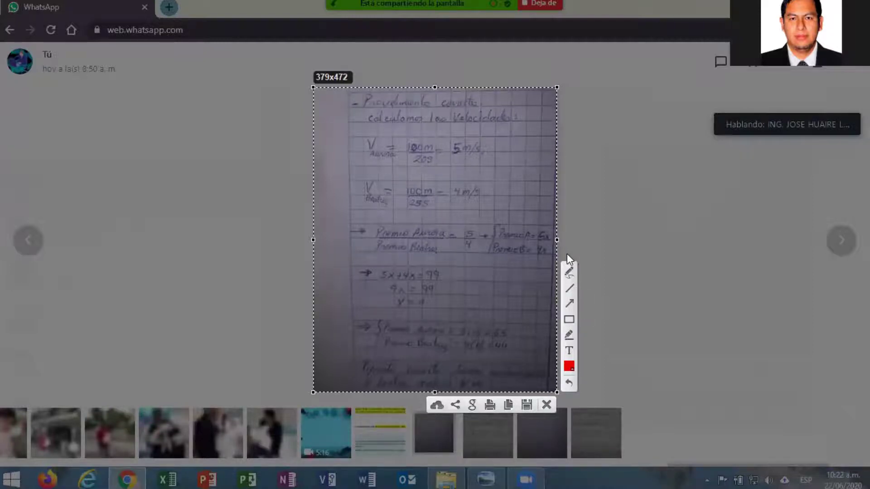
pyautogui.click(569, 274)
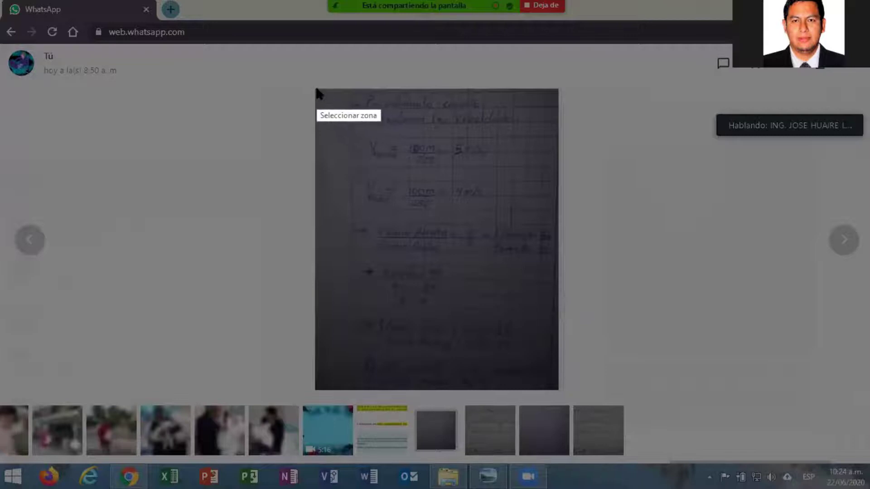
# Reselect the handwritten photo and box both velocity lines (5 m/s, 4 m/s) in red
pyautogui.moveTo(316, 88)
pyautogui.mouseDown()
pyautogui.moveTo(388, 311)
pyautogui.moveTo(542, 356)
pyautogui.moveTo(557, 393)
pyautogui.mouseUp()
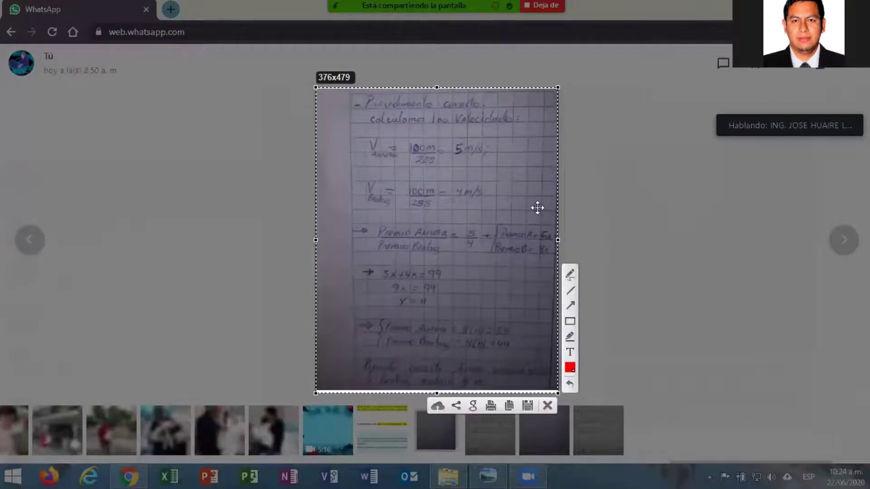
pyautogui.click(569, 275)
pyautogui.click(572, 323)
pyautogui.moveTo(367, 134)
pyautogui.mouseDown()
pyautogui.moveTo(369, 164)
pyautogui.moveTo(493, 168)
pyautogui.mouseUp()
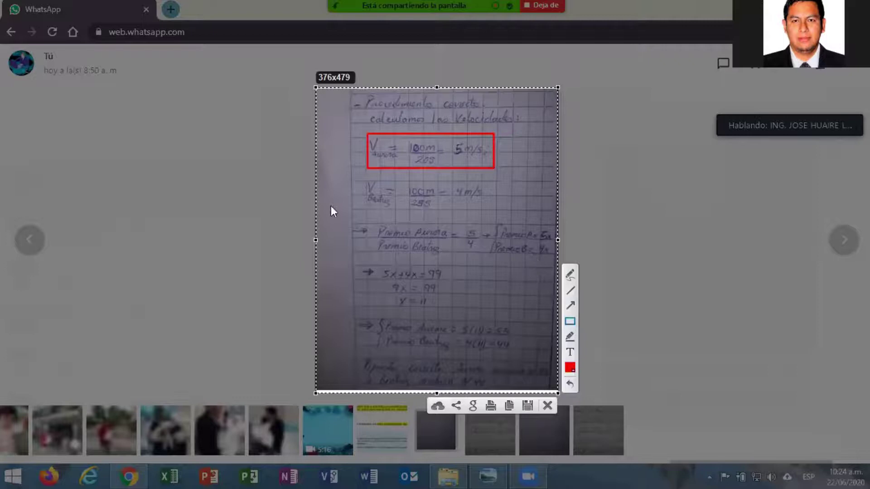
pyautogui.click(570, 323)
pyautogui.click(566, 320)
pyautogui.moveTo(365, 181)
pyautogui.mouseDown()
pyautogui.moveTo(366, 192)
pyautogui.moveTo(418, 215)
pyautogui.moveTo(490, 214)
pyautogui.mouseUp()
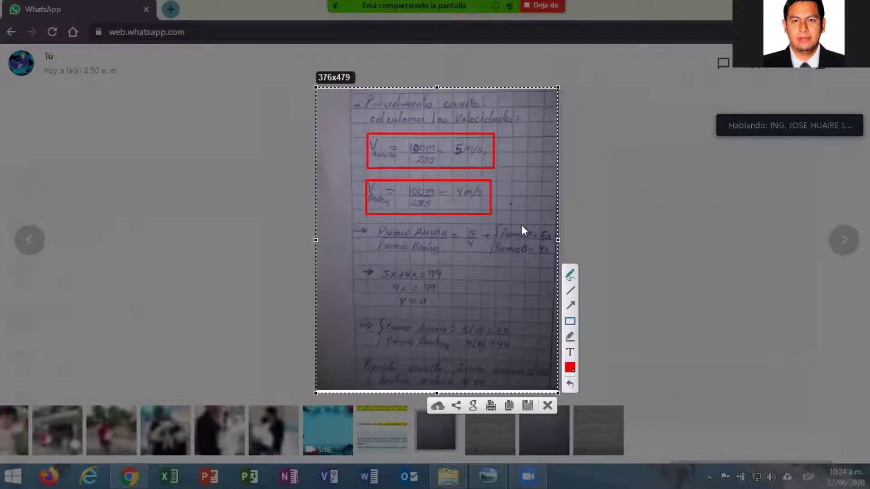
# Tick both velocity results and box the Premio A and Premio B results
pyautogui.moveTo(505, 151)
pyautogui.mouseDown()
pyautogui.moveTo(505, 162)
pyautogui.moveTo(521, 139)
pyautogui.mouseUp()
pyautogui.moveTo(502, 190); pyautogui.dragTo(518, 184)
pyautogui.click(570, 321)
pyautogui.moveTo(494, 221)
pyautogui.mouseDown()
pyautogui.moveTo(491, 254)
pyautogui.moveTo(555, 262)
pyautogui.mouseUp()
pyautogui.click(493, 245)
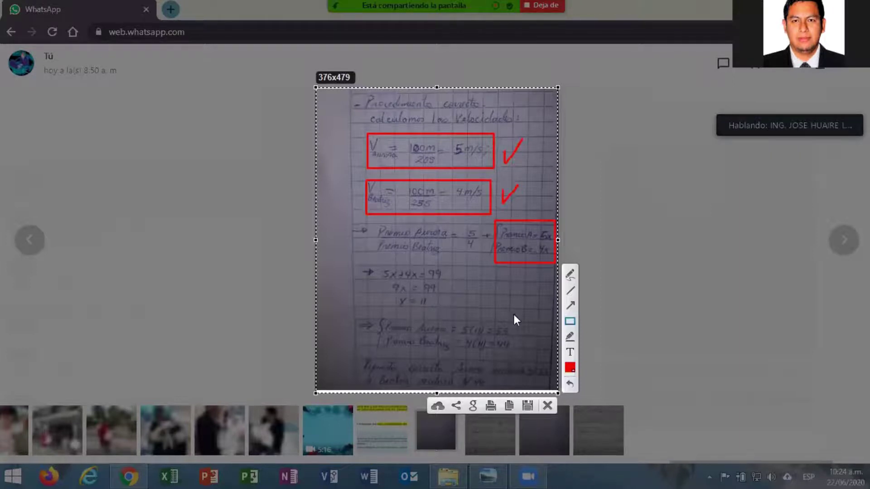
# Draw an arrow from the Premio box to the equation and box y = 11
pyautogui.click(571, 306)
pyautogui.moveTo(493, 245); pyautogui.dragTo(415, 265)
pyautogui.moveTo(434, 302); pyautogui.dragTo(390, 311)
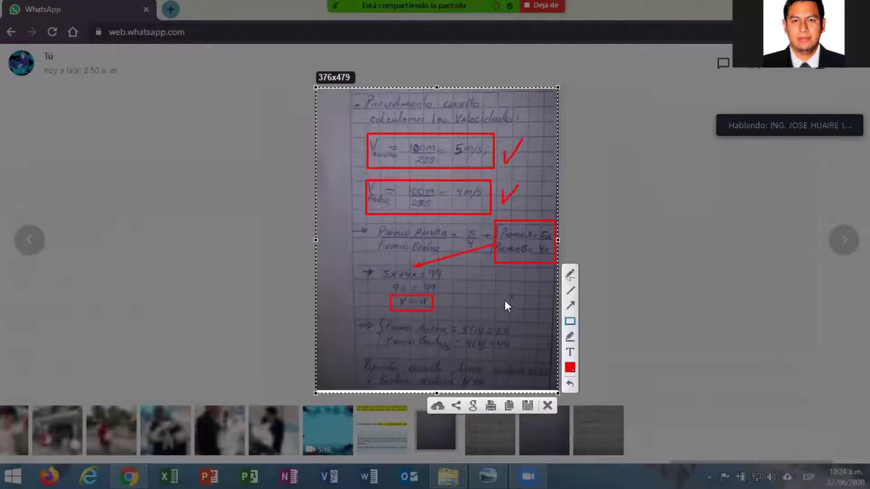
# Draw red ticks beside y = 11 and the final Premio results 55 and 44
pyautogui.click(570, 276)
pyautogui.moveTo(445, 299)
pyautogui.mouseDown()
pyautogui.moveTo(443, 309)
pyautogui.moveTo(469, 290)
pyautogui.mouseUp()
pyautogui.moveTo(517, 329); pyautogui.dragTo(532, 319)
pyautogui.moveTo(517, 339); pyautogui.dragTo(529, 333)
# Add the red text label 'CORRECTO' and move it to the top-right corner
pyautogui.write('1')
pyautogui.write('bien')
pyautogui.write('!!')
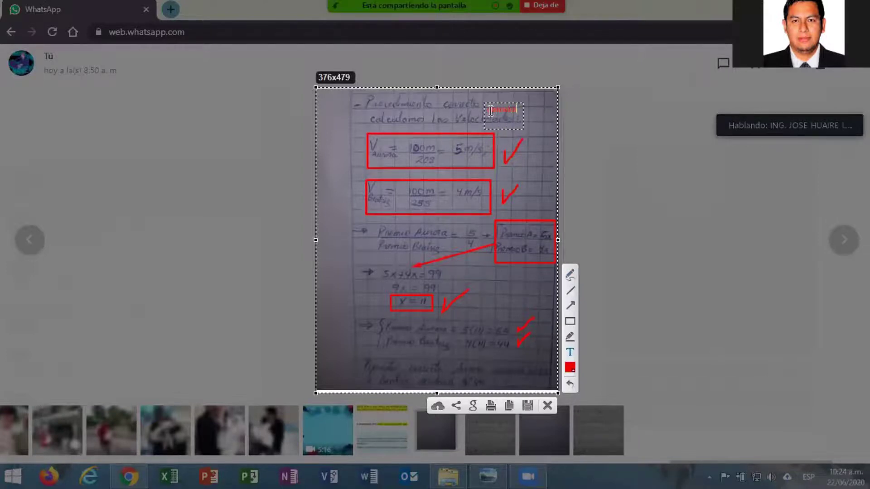
pyautogui.press('BackSpace')
pyautogui.press('BackSpace')
pyautogui.press('BackSpace')
pyautogui.press('BackSpace')
pyautogui.press('BackSpace')
pyautogui.press('BackSpace')
pyautogui.press('BackSpace')
pyautogui.write('CORRECTO')
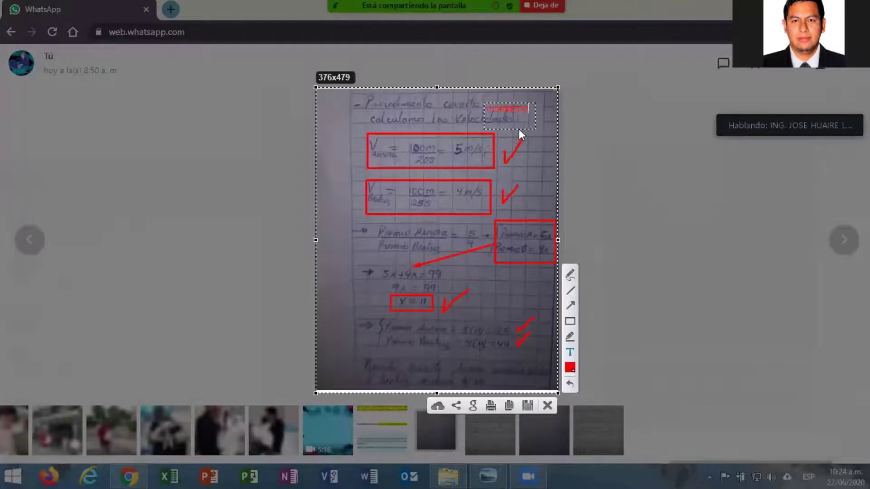
pyautogui.moveTo(519, 128); pyautogui.dragTo(537, 120)
# Mark the two final Premio result lines with a wide yellow band, then copy the capture
pyautogui.click(570, 338)
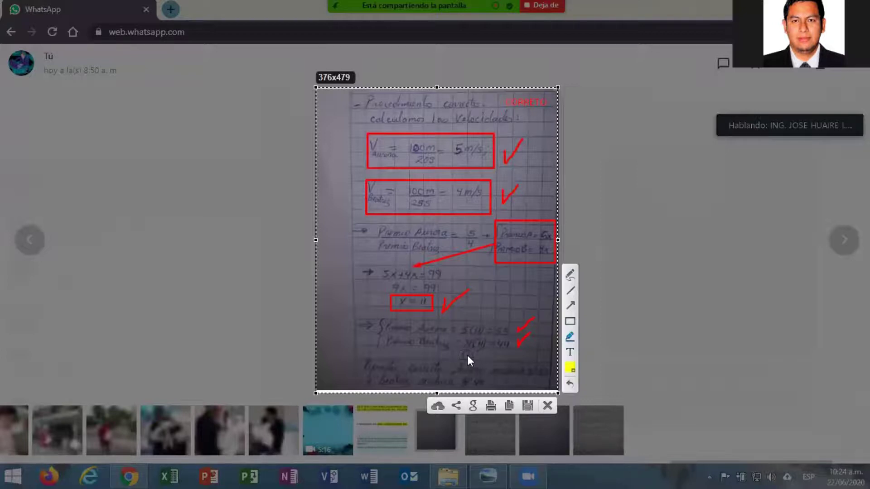
pyautogui.moveTo(505, 330)
pyautogui.mouseDown()
pyautogui.moveTo(493, 328)
pyautogui.moveTo(505, 331)
pyautogui.mouseUp()
pyautogui.click(570, 384)
pyautogui.moveTo(497, 339); pyautogui.dragTo(510, 338)
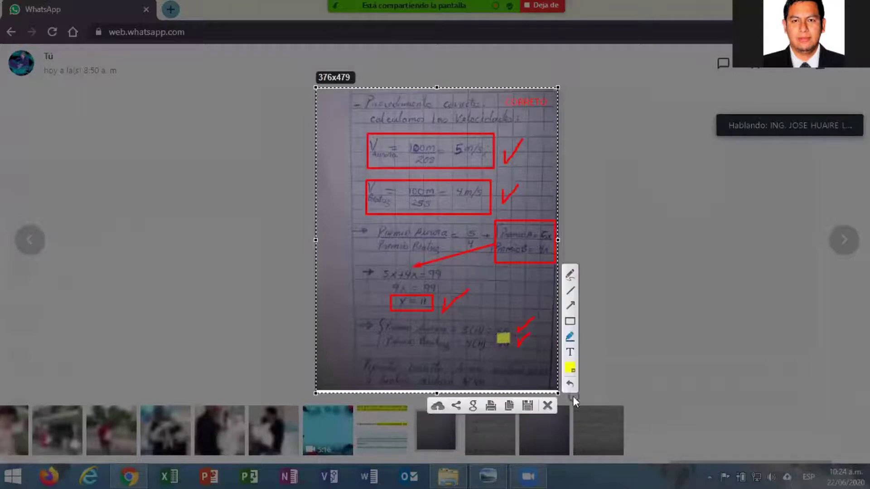
pyautogui.click(570, 382)
pyautogui.moveTo(374, 348); pyautogui.dragTo(387, 349)
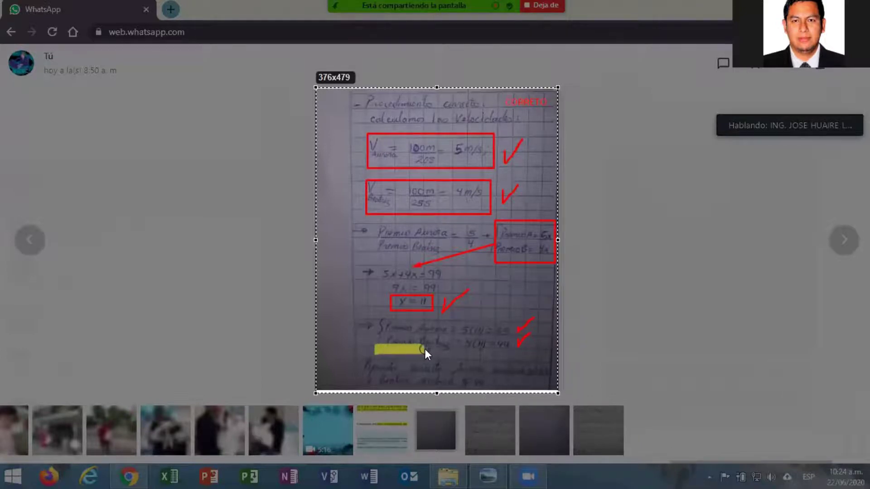
pyautogui.moveTo(498, 352); pyautogui.dragTo(512, 351)
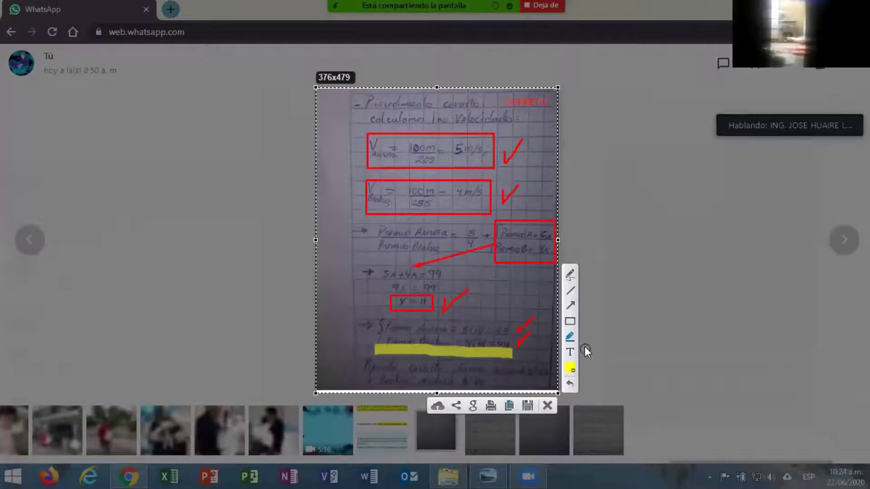
pyautogui.click(509, 406)
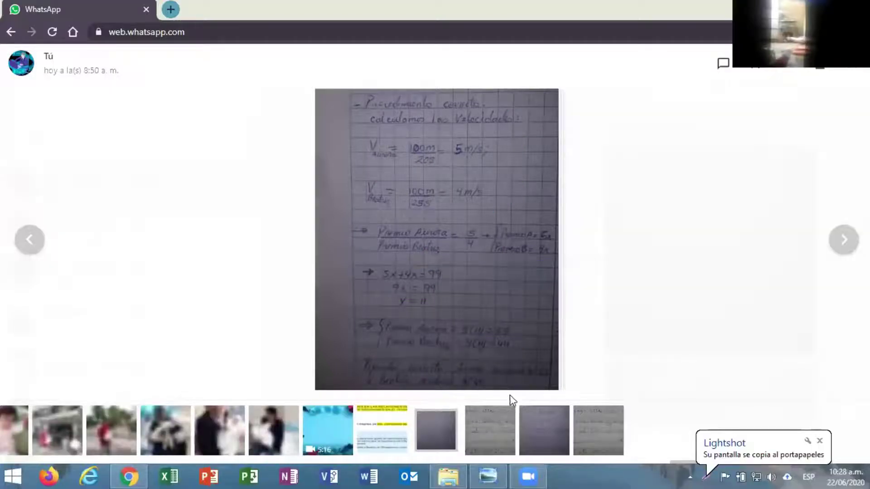
# Paste the annotated Lightshot capture into the 5A student's chat with Pegar and send it
pyautogui.click(853, 71)
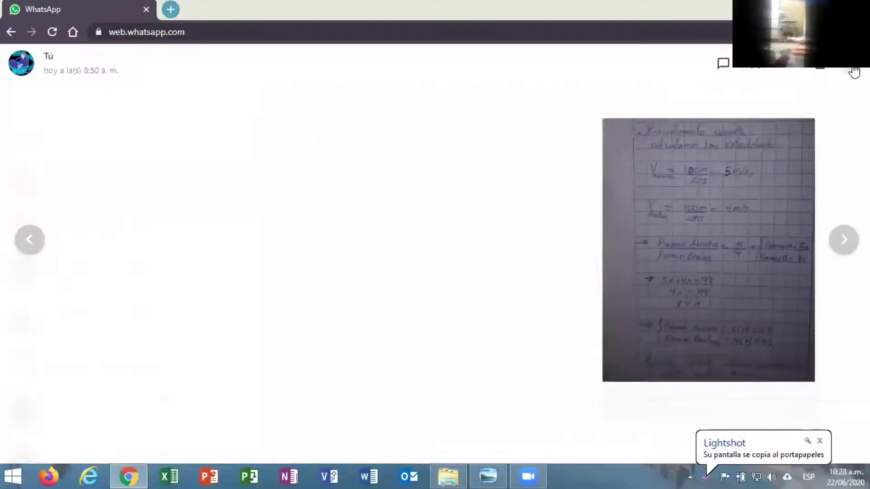
pyautogui.scroll(-10, 643, 333)
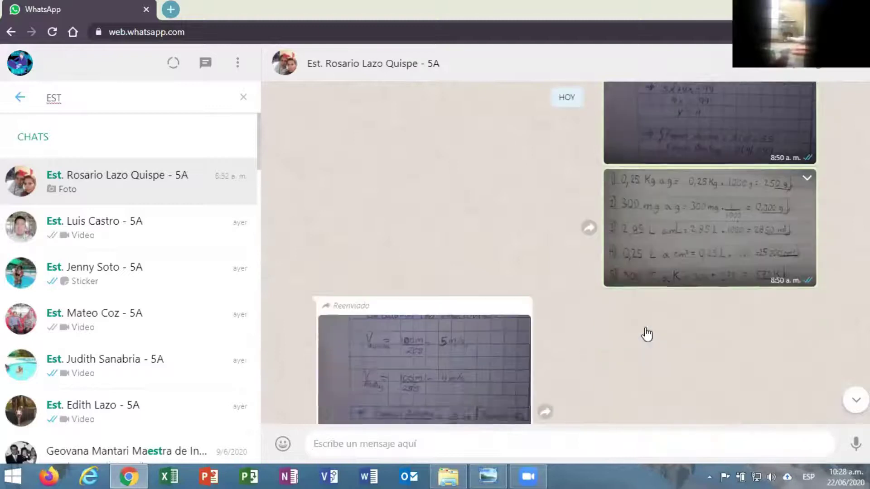
pyautogui.scroll(-1, 640, 325)
pyautogui.click(319, 444)
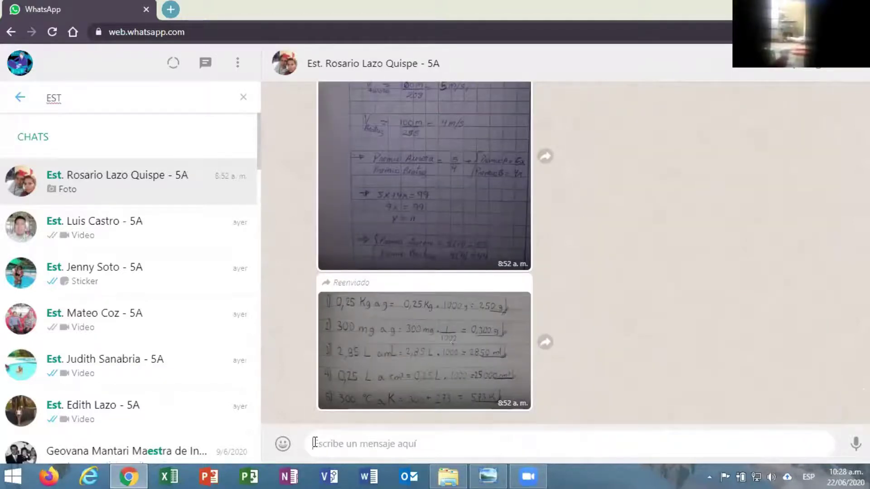
pyautogui.rightClick(314, 442)
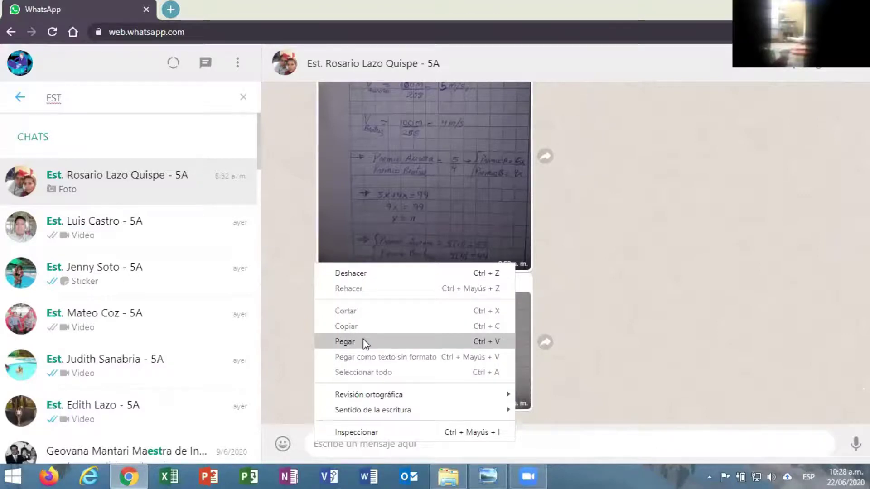
pyautogui.click(363, 340)
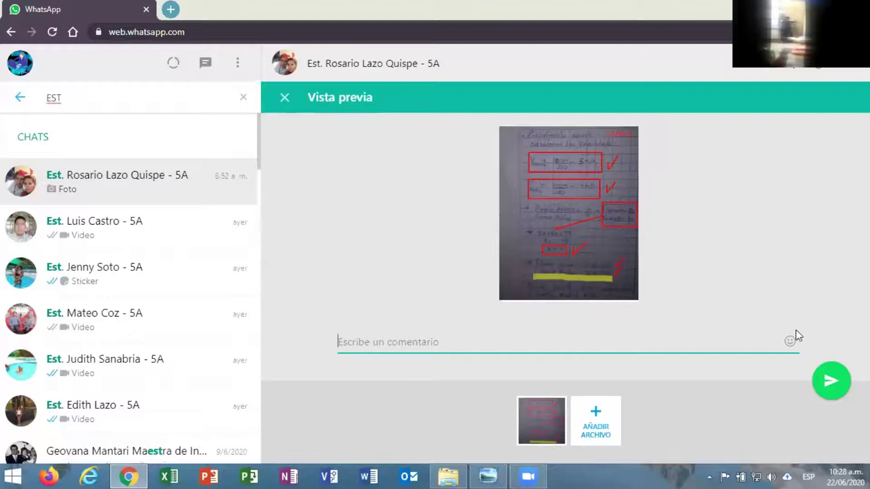
pyautogui.click(832, 381)
pyautogui.scroll(10, 586, 277)
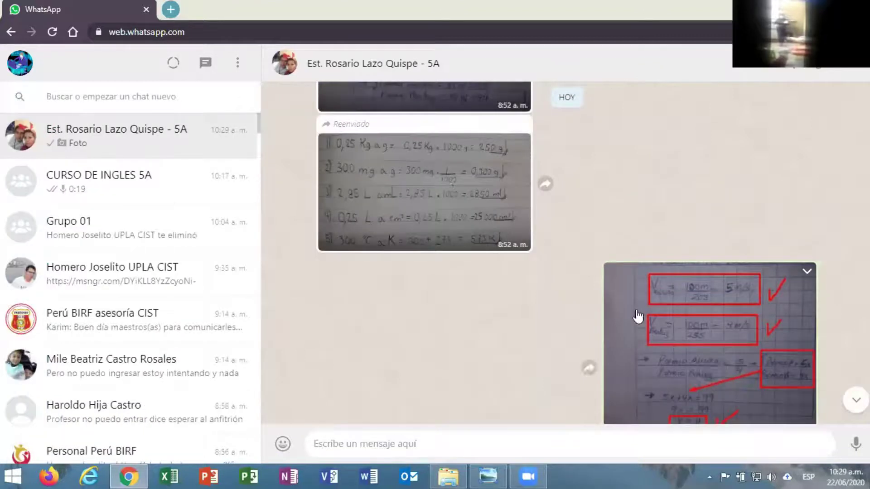
# View the forwarded notebook photo and the just-sent annotated photo full size
pyautogui.scroll(5, 458, 246)
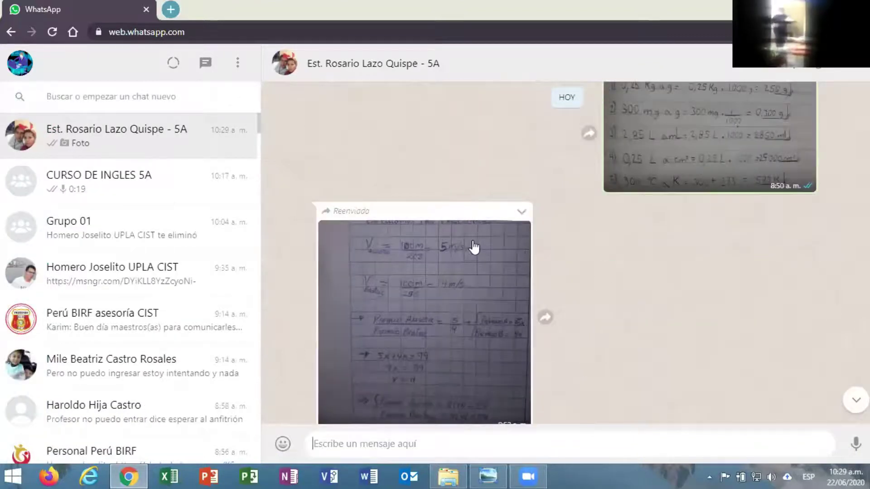
pyautogui.click(419, 300)
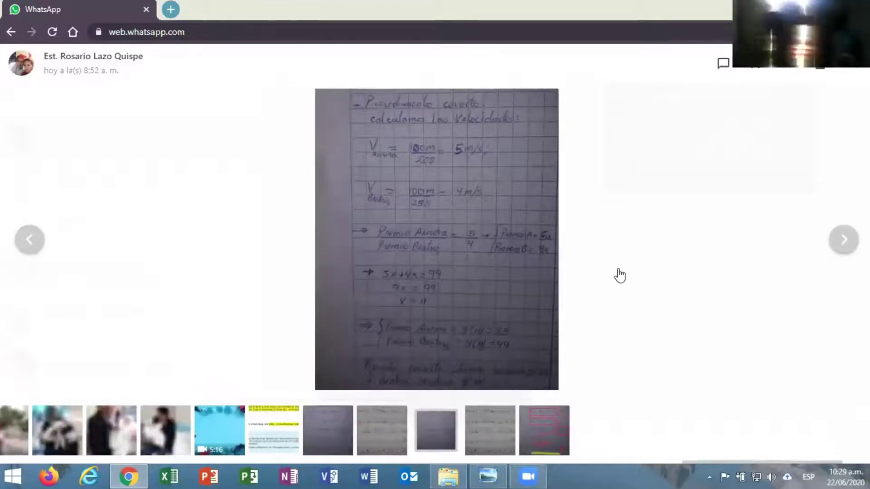
pyautogui.press('Escape')
pyautogui.click(726, 312)
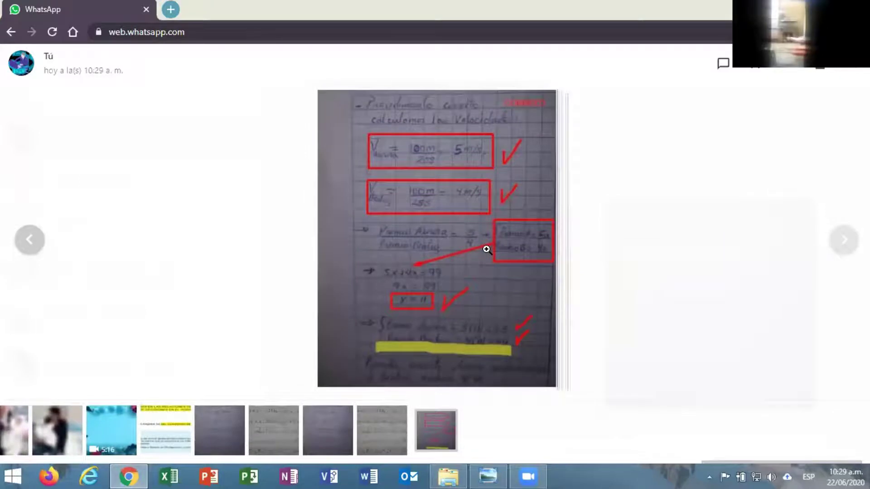
pyautogui.click(856, 69)
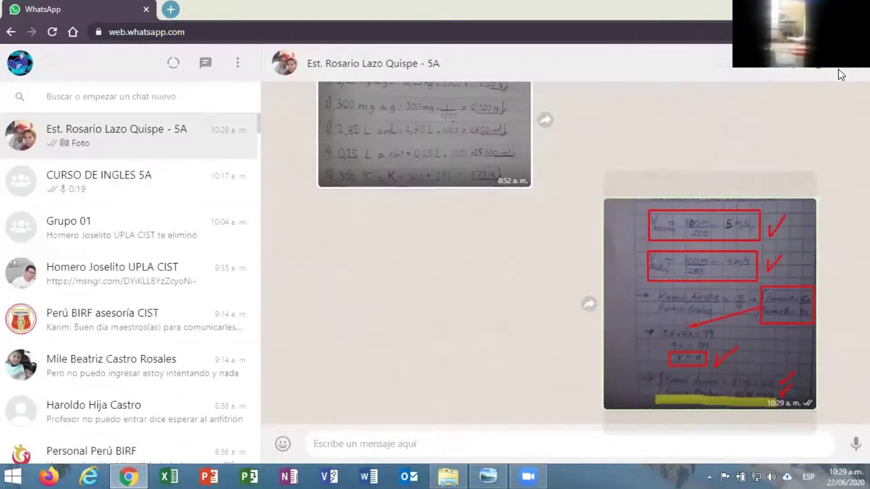
# Enlarge the forwarded 8:52 unit-conversions photo and capture it with Lightshot
pyautogui.scroll(2, 444, 283)
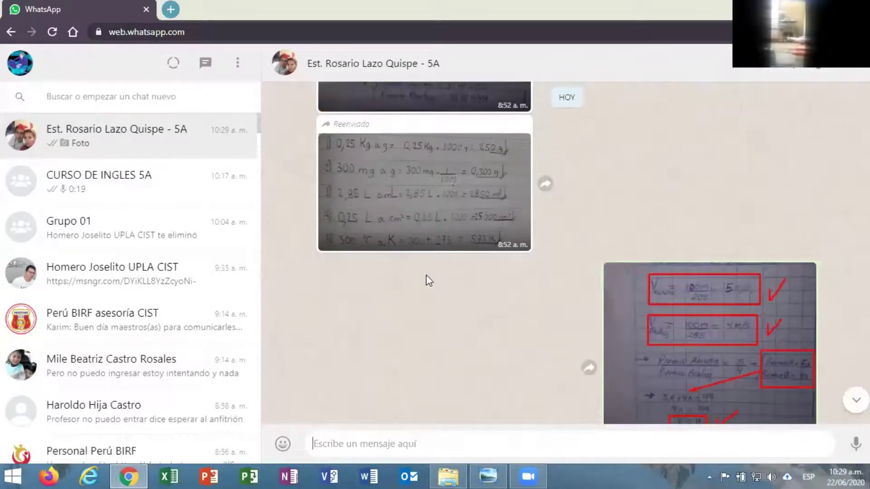
pyautogui.click(410, 210)
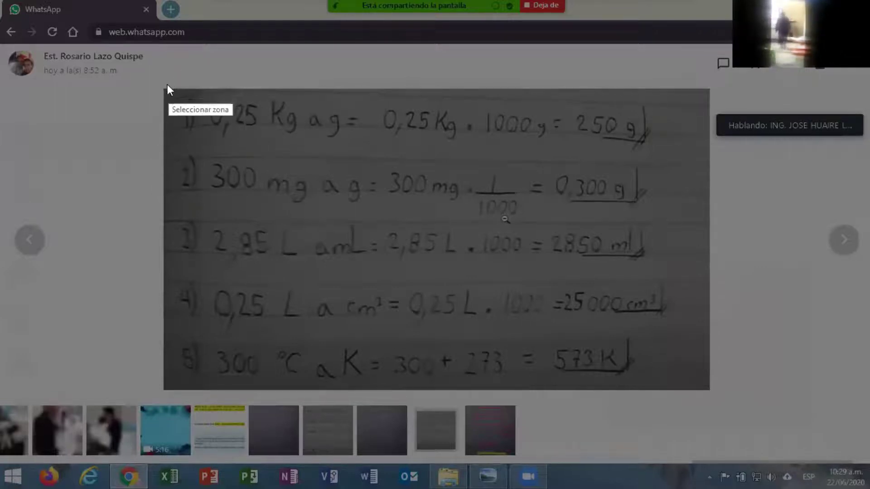
pyautogui.moveTo(165, 88)
pyautogui.mouseDown()
pyautogui.moveTo(436, 361)
pyautogui.moveTo(632, 369)
pyautogui.moveTo(708, 386)
pyautogui.mouseUp()
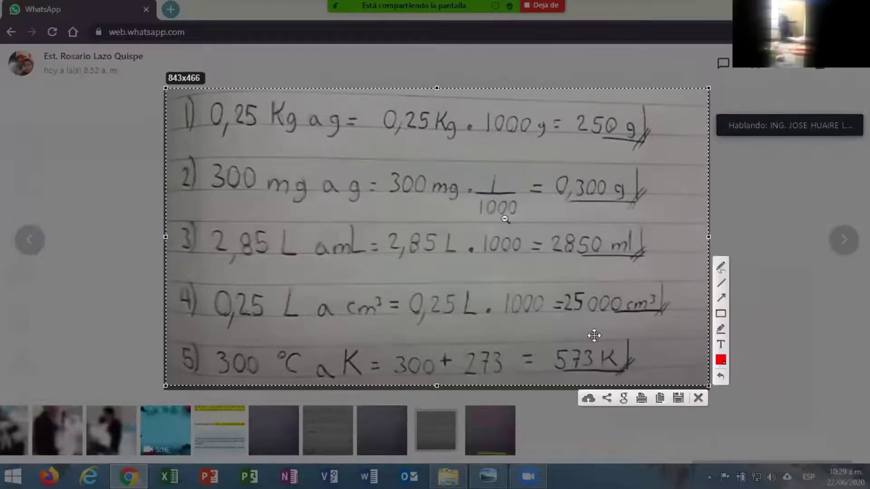
# With the red pen, tick conversions 1, 2 and 4 and cross out 3 and 5
pyautogui.click(721, 268)
pyautogui.moveTo(680, 120); pyautogui.dragTo(701, 105)
pyautogui.moveTo(675, 178); pyautogui.dragTo(707, 160)
pyautogui.moveTo(667, 229); pyautogui.dragTo(696, 258)
pyautogui.moveTo(696, 225); pyautogui.dragTo(666, 253)
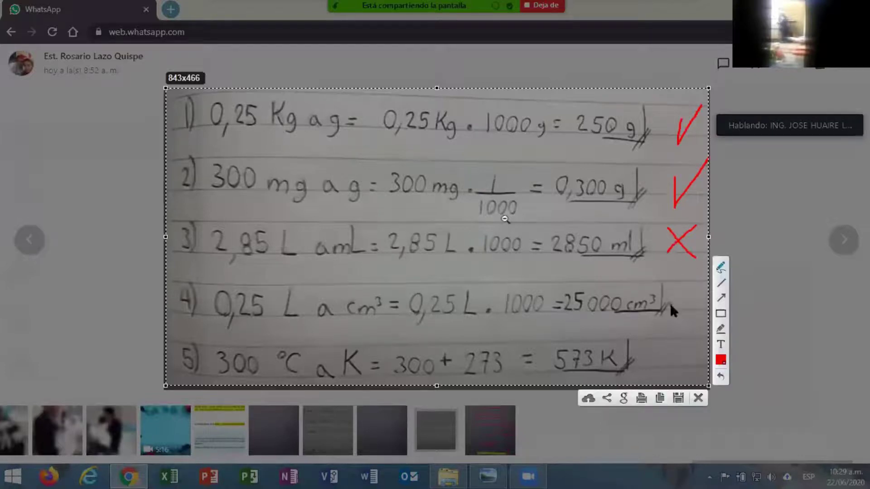
pyautogui.moveTo(676, 293)
pyautogui.mouseDown()
pyautogui.moveTo(673, 314)
pyautogui.moveTo(695, 270)
pyautogui.mouseUp()
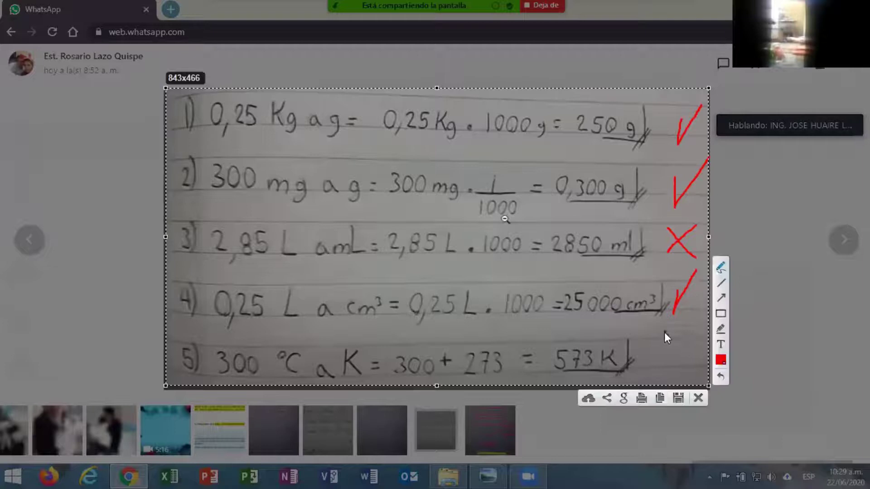
pyautogui.moveTo(655, 343)
pyautogui.mouseDown()
pyautogui.moveTo(680, 366)
pyautogui.moveTo(653, 367)
pyautogui.mouseUp()
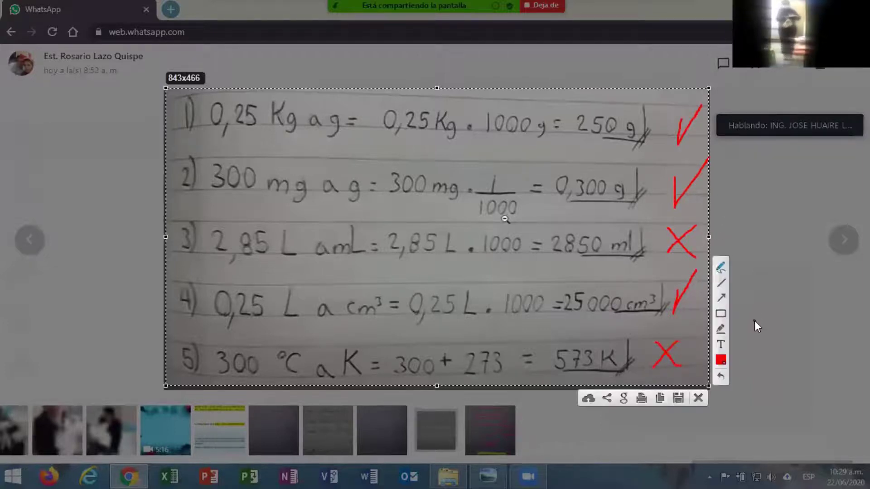
# Highlight 2,85 and 1000 in exercise 3, and 300 °C a K and 273 in exercise 5
pyautogui.click(719, 329)
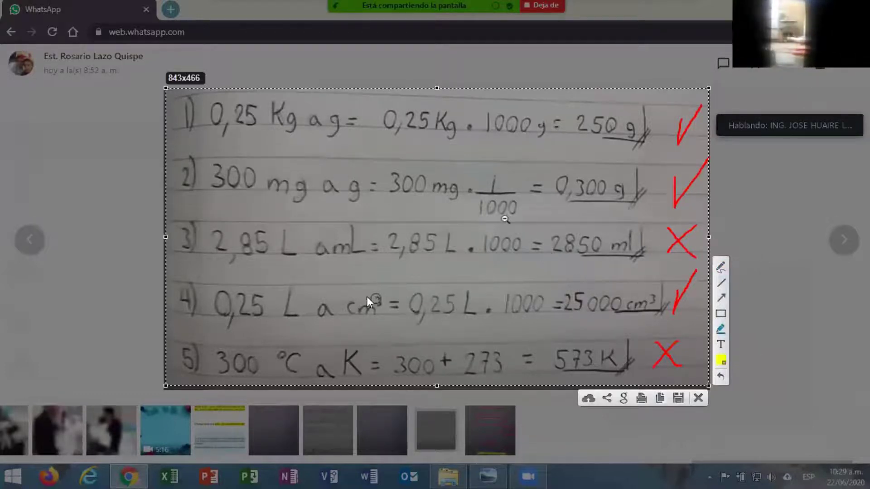
pyautogui.moveTo(212, 269); pyautogui.dragTo(270, 272)
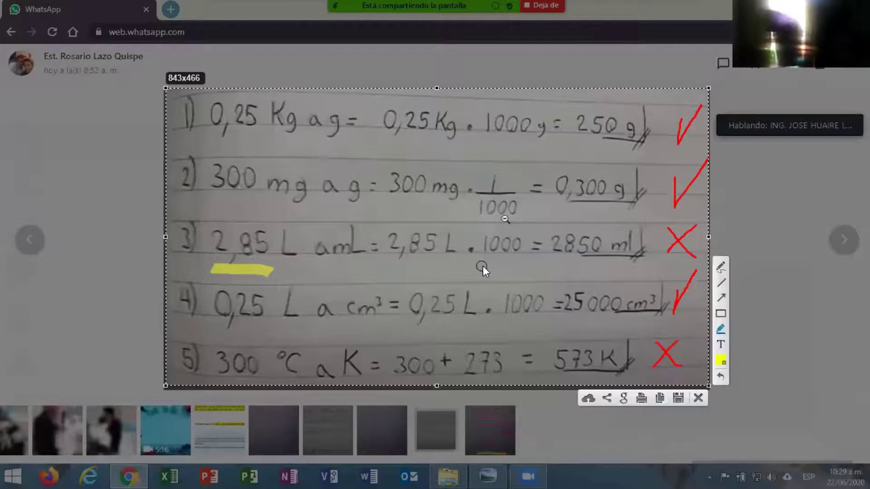
pyautogui.moveTo(479, 264); pyautogui.dragTo(524, 265)
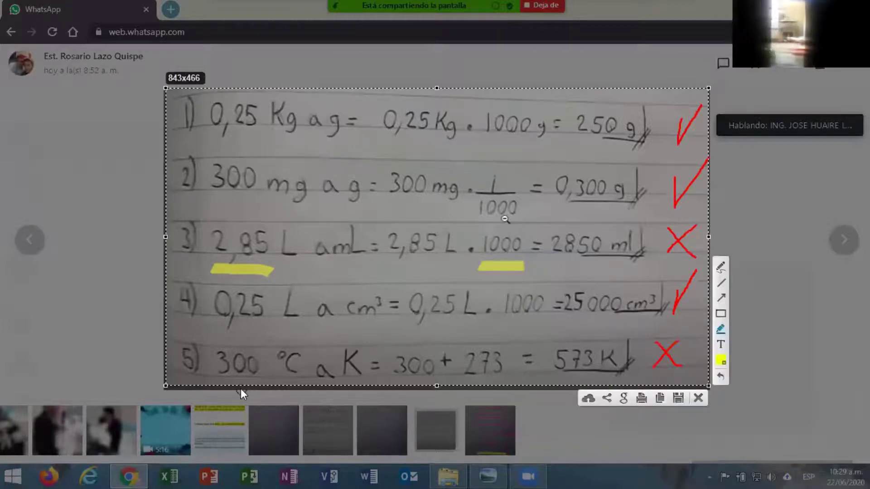
pyautogui.moveTo(220, 379); pyautogui.dragTo(219, 380)
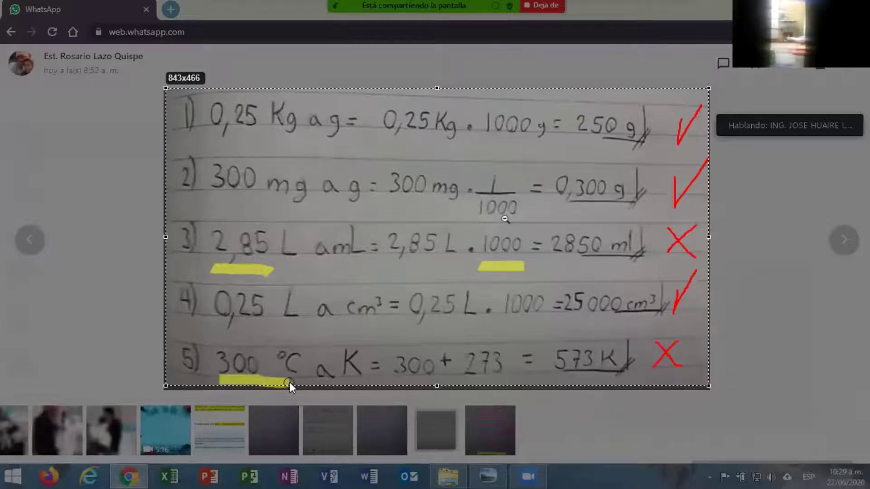
pyautogui.moveTo(358, 385); pyautogui.dragTo(365, 384)
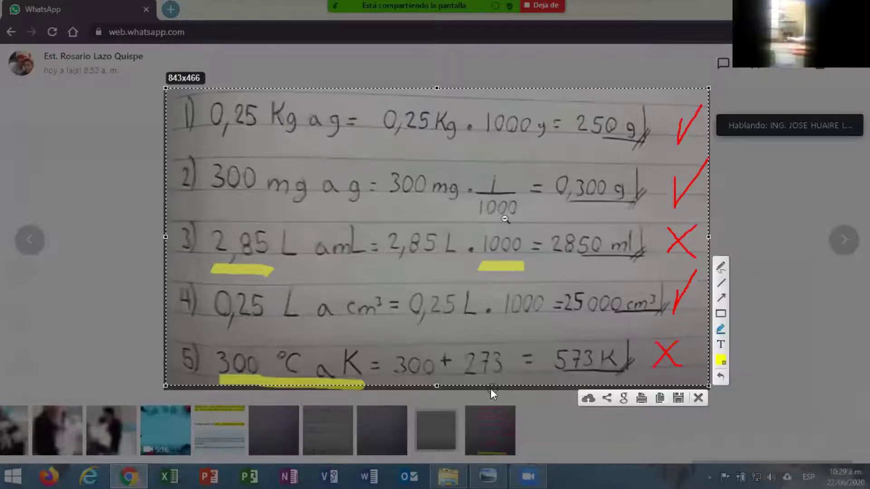
pyautogui.moveTo(466, 379); pyautogui.dragTo(516, 380)
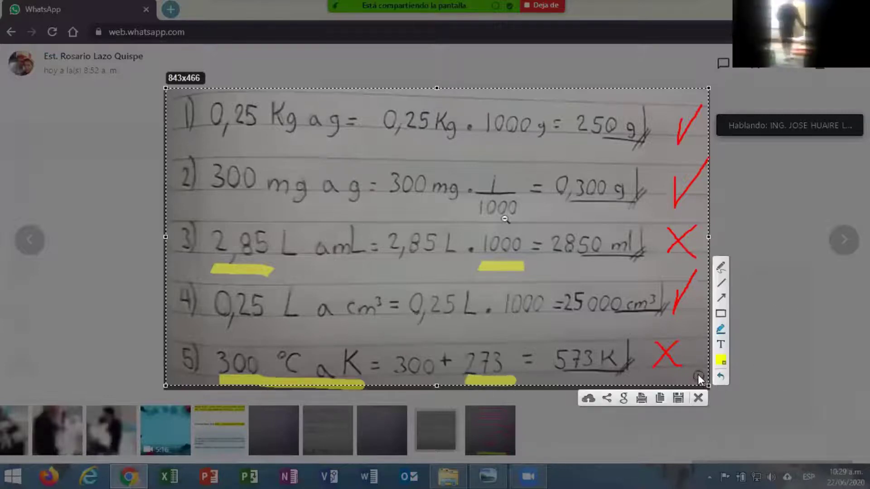
# Draw red arrows pointing at 2850 ml and 573 K, then copy the capture to the clipboard
pyautogui.click(722, 297)
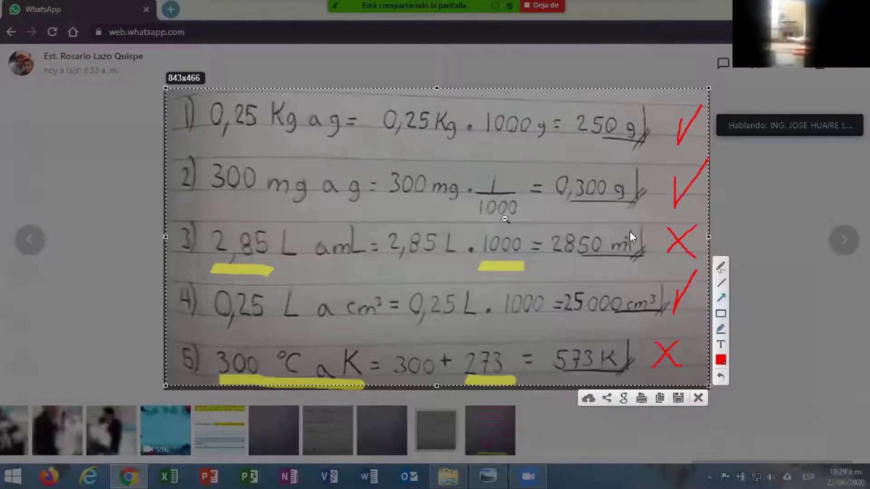
pyautogui.moveTo(662, 231); pyautogui.dragTo(631, 236)
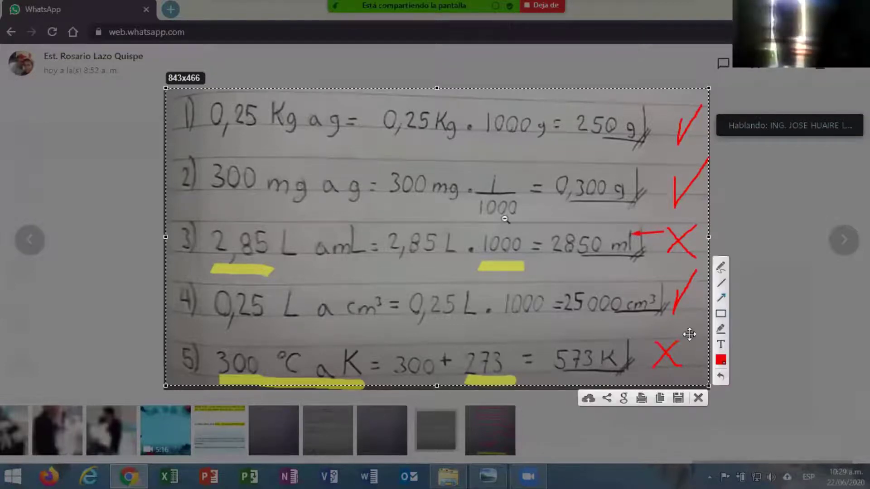
pyautogui.moveTo(648, 343); pyautogui.dragTo(640, 346)
pyautogui.hotkey('ctrl', 'z')
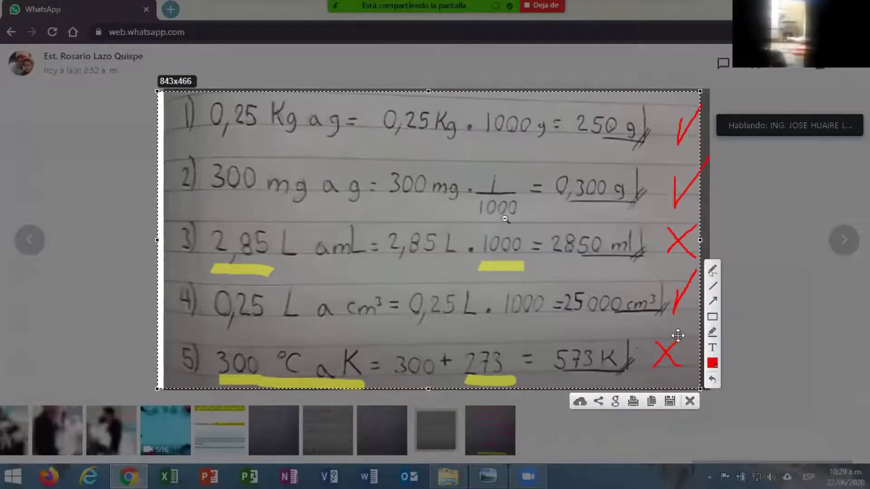
pyautogui.moveTo(645, 277); pyautogui.dragTo(653, 276)
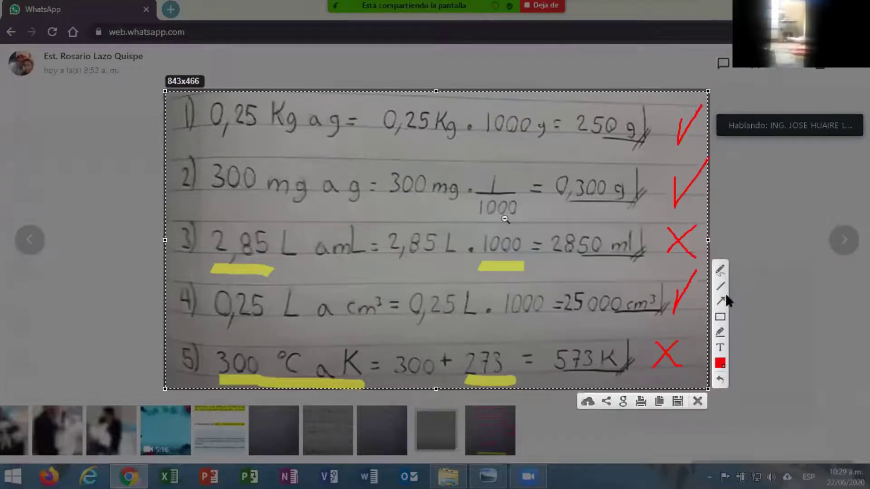
pyautogui.moveTo(653, 335); pyautogui.dragTo(604, 343)
pyautogui.click(722, 301)
pyautogui.moveTo(661, 222); pyautogui.dragTo(610, 232)
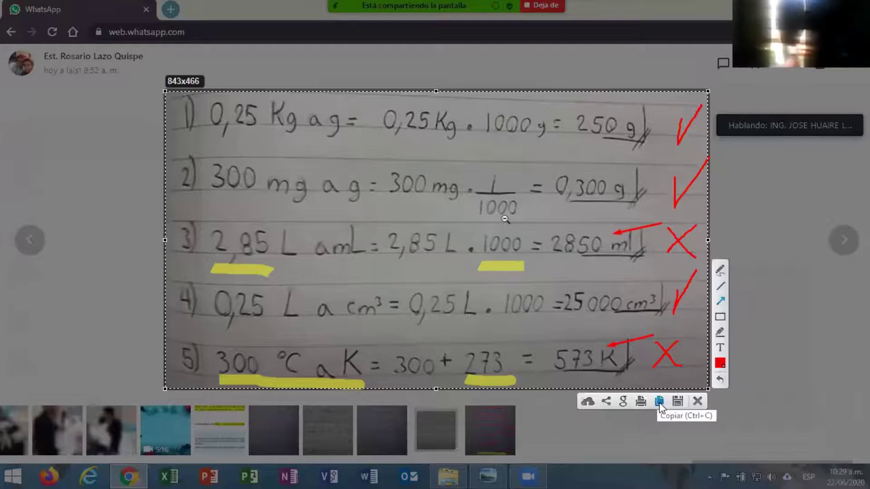
pyautogui.click(659, 401)
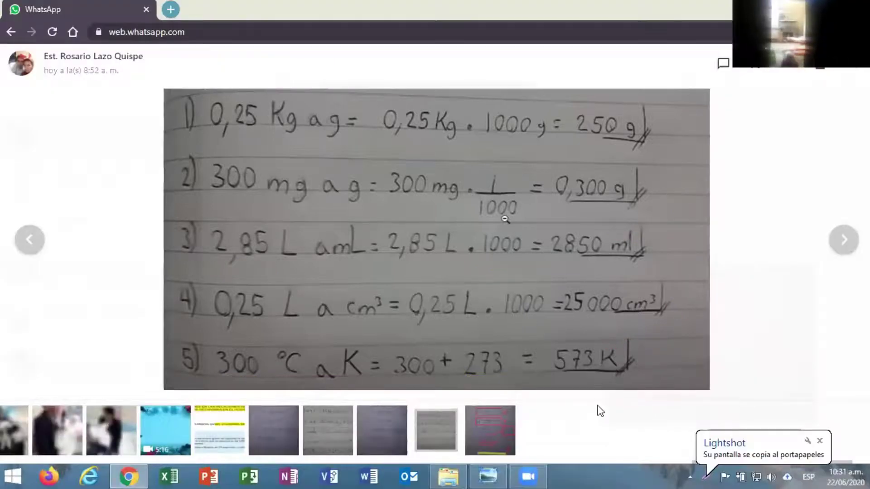
# Close the media viewer to return to the 5A student's chat
pyautogui.click(759, 133)
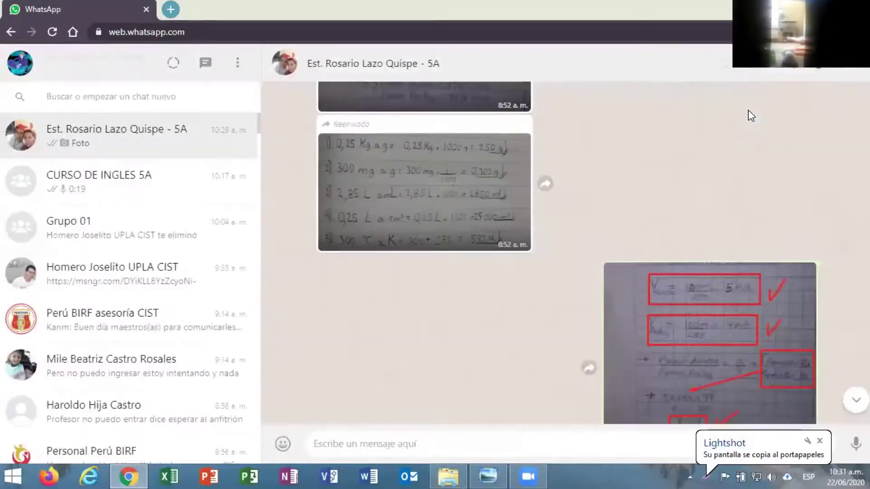
pyautogui.scroll(-2, 458, 211)
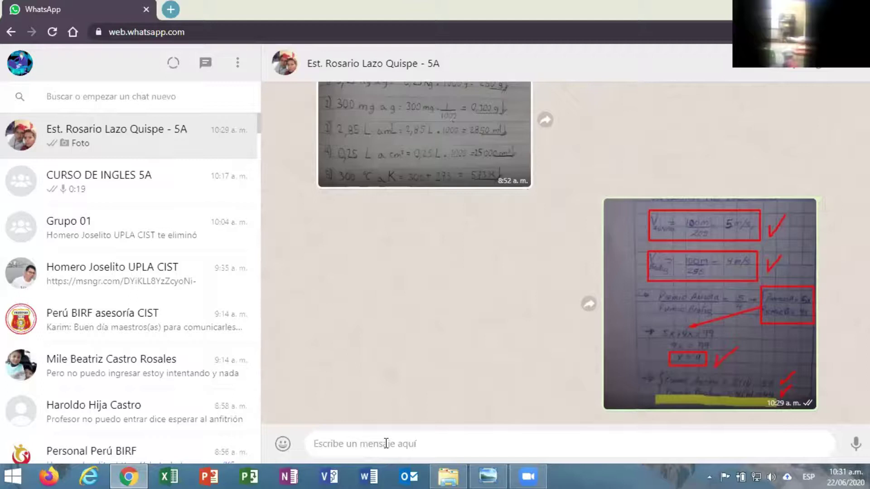
# Send the message 'FELICITACIONES VAS POR BUEN CAMINO, REVISA LAS PREGUNTAS 3 Y 5.'
pyautogui.write('fE')
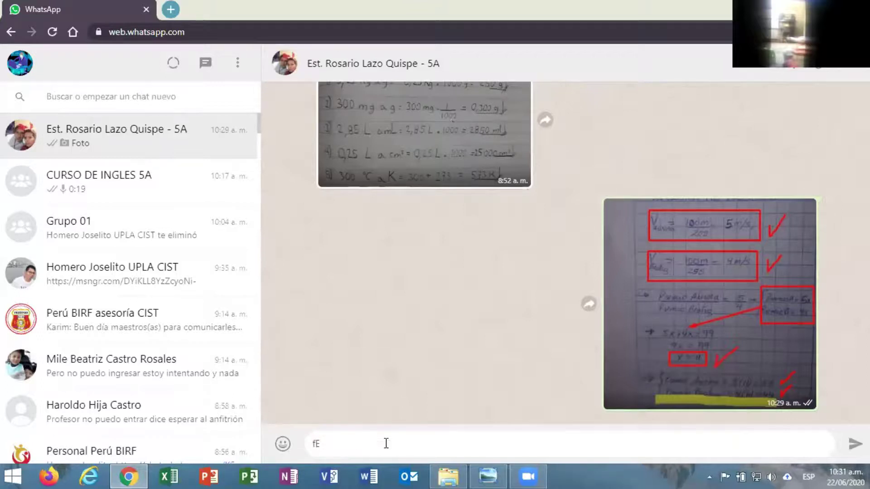
pyautogui.press('BackSpace')
pyautogui.press('BackSpace')
pyautogui.write('FE')
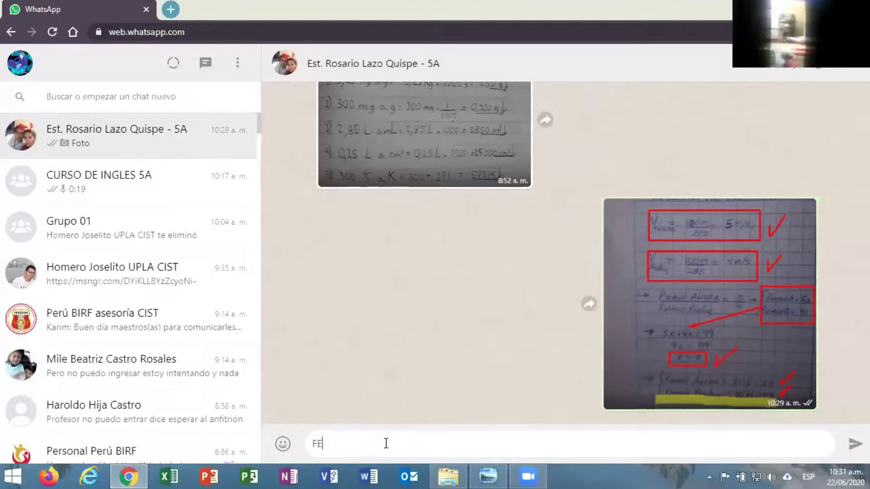
pyautogui.write('LICITACIONES VAS POR ')
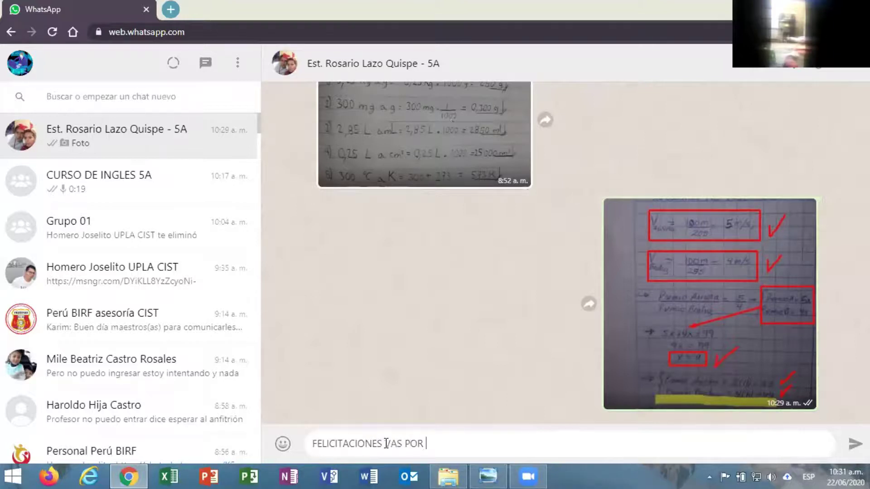
pyautogui.write('BUEN CAMINO')
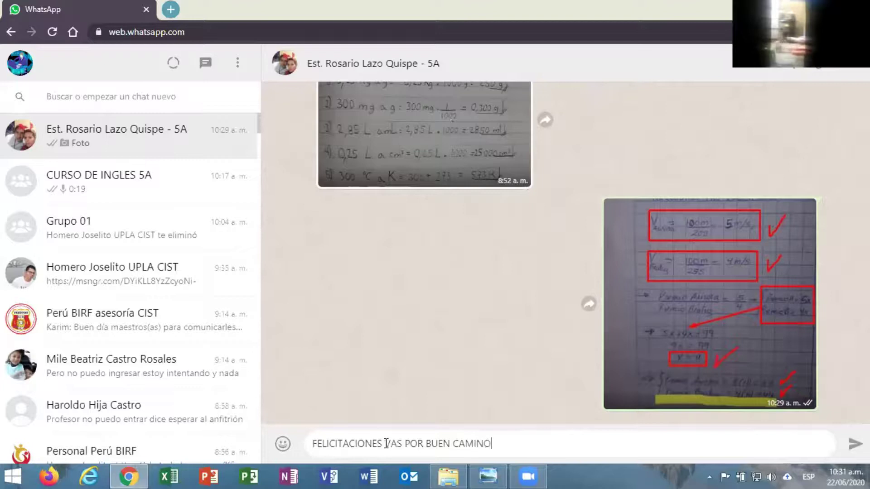
pyautogui.write(', REVISA LAS PREGUNTAS')
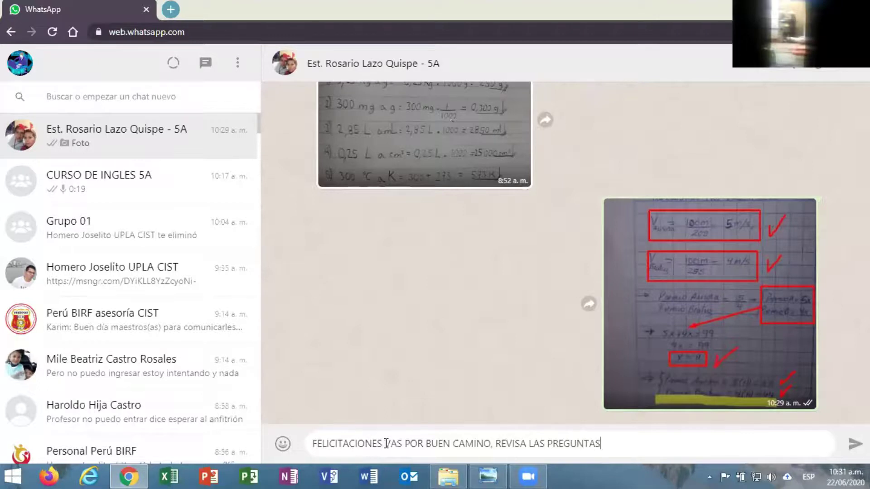
pyautogui.write(' 3 Y 5.')
pyautogui.press('Return')
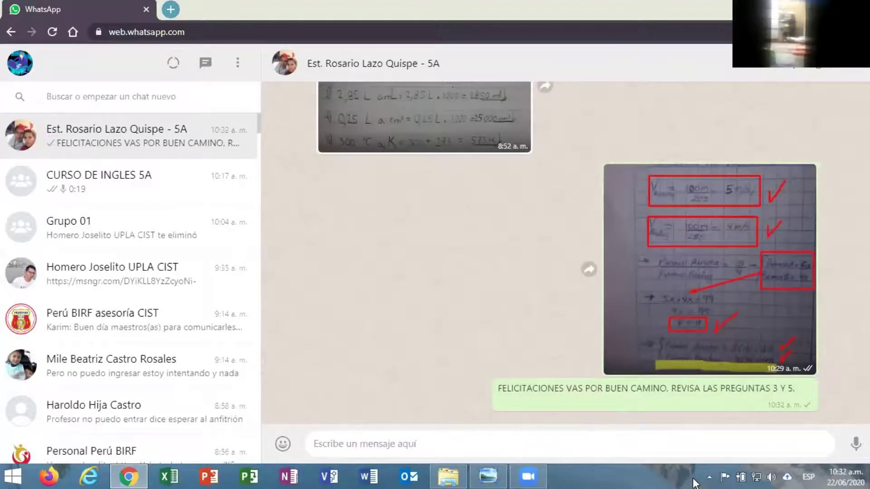
# Paste the marked unit-conversions capture into the chat and send it as a photo
pyautogui.rightClick(324, 444)
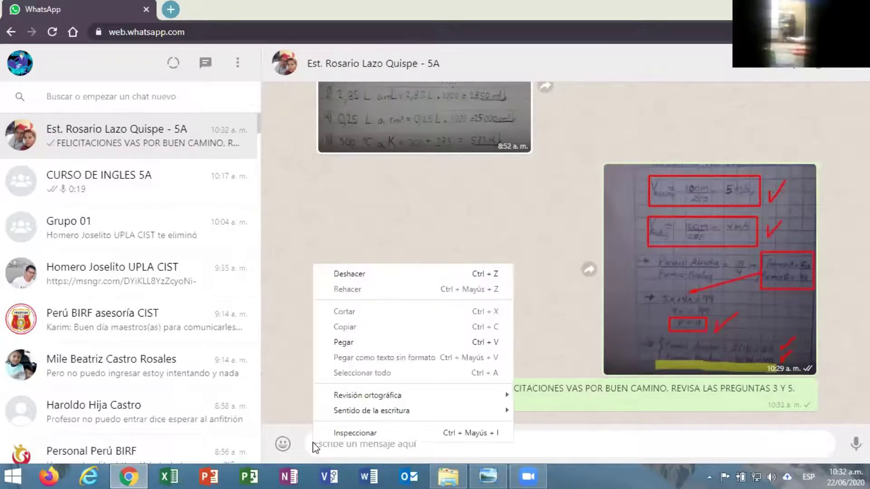
pyautogui.hotkey('ctrl', 'v')
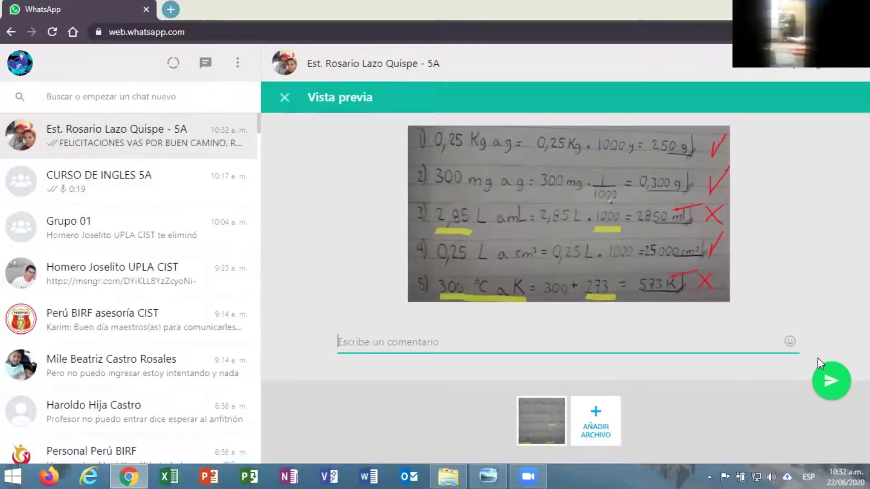
pyautogui.click(843, 384)
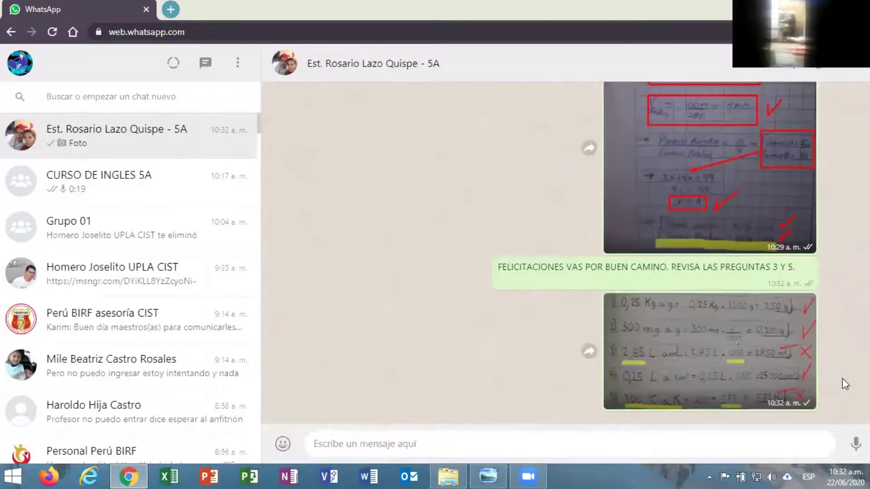
pyautogui.scroll(2, 433, 342)
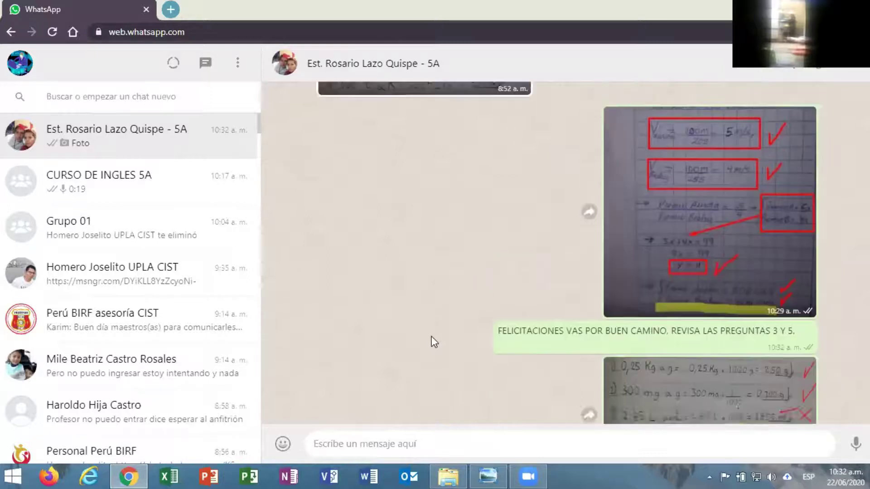
pyautogui.scroll(5, 434, 335)
pyautogui.click(444, 249)
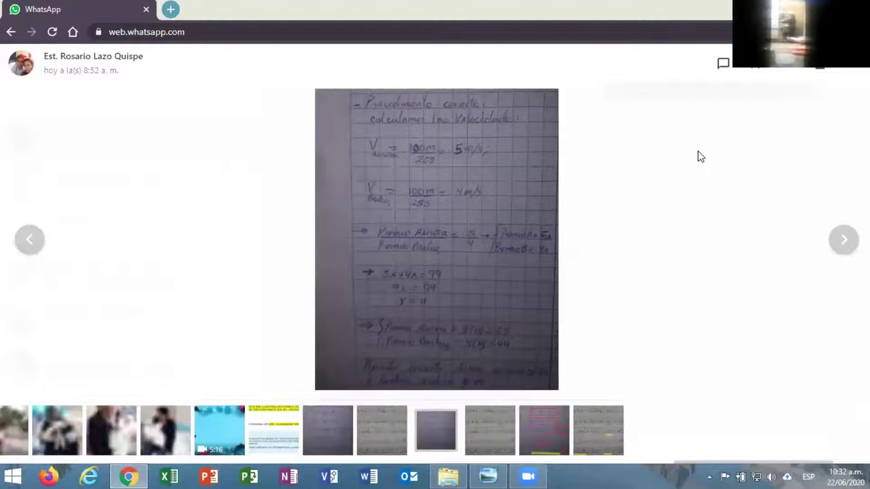
pyautogui.press('Right')
pyautogui.click(846, 72)
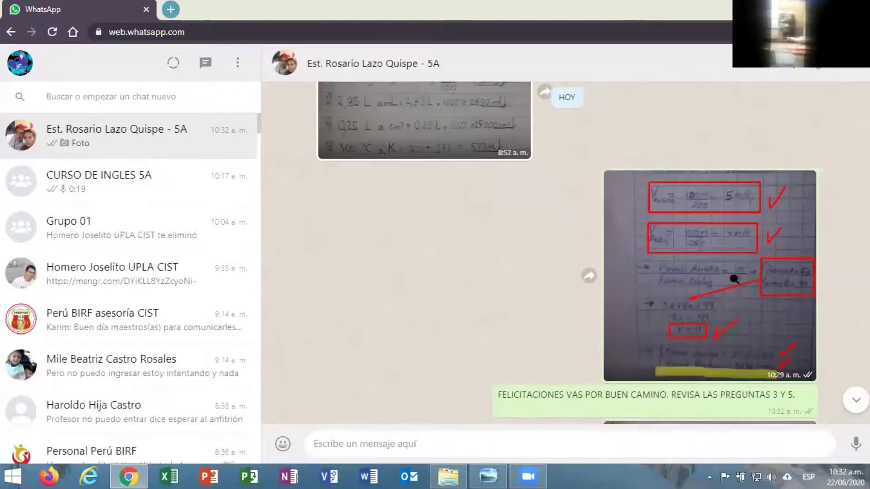
pyautogui.click(734, 278)
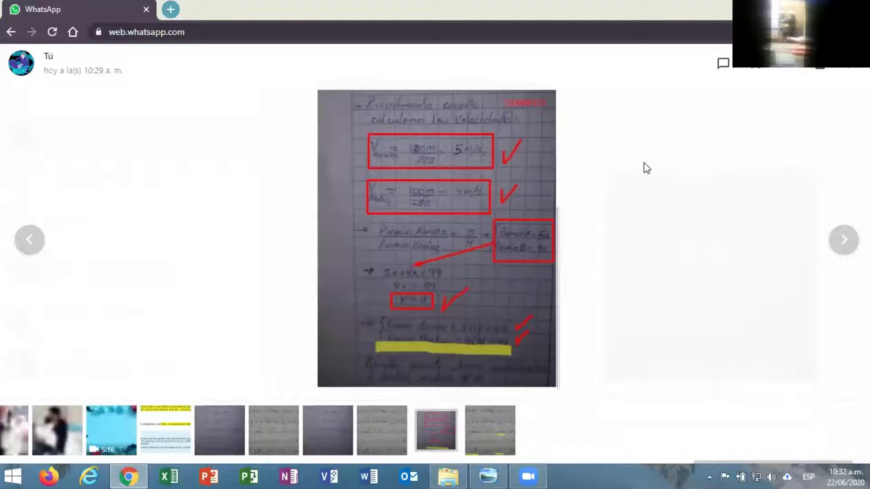
pyautogui.click(775, 116)
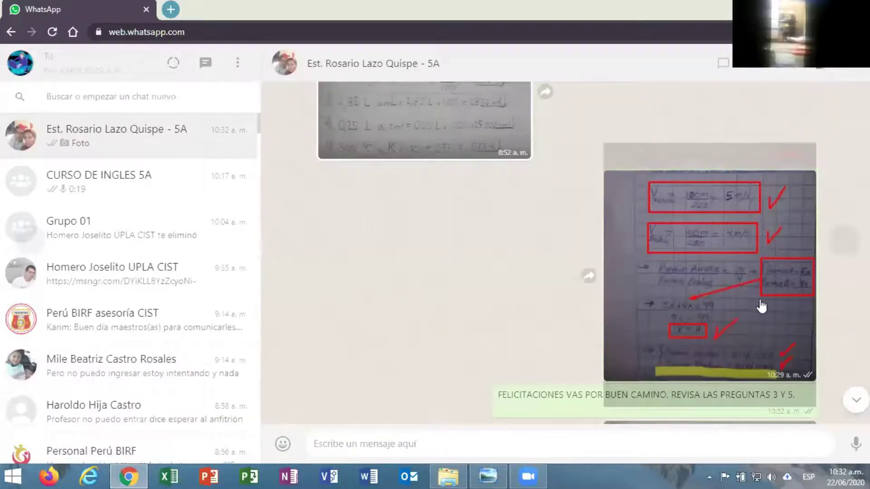
pyautogui.scroll(-3, 762, 318)
pyautogui.click(760, 339)
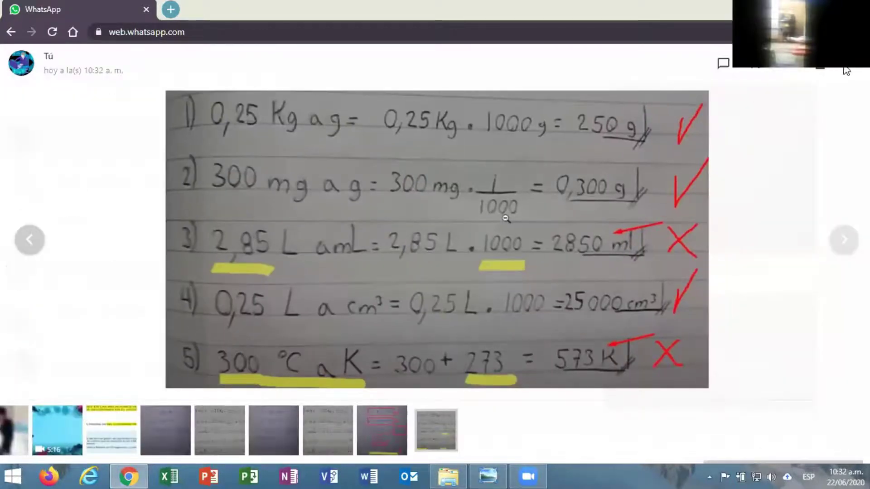
pyautogui.click(846, 73)
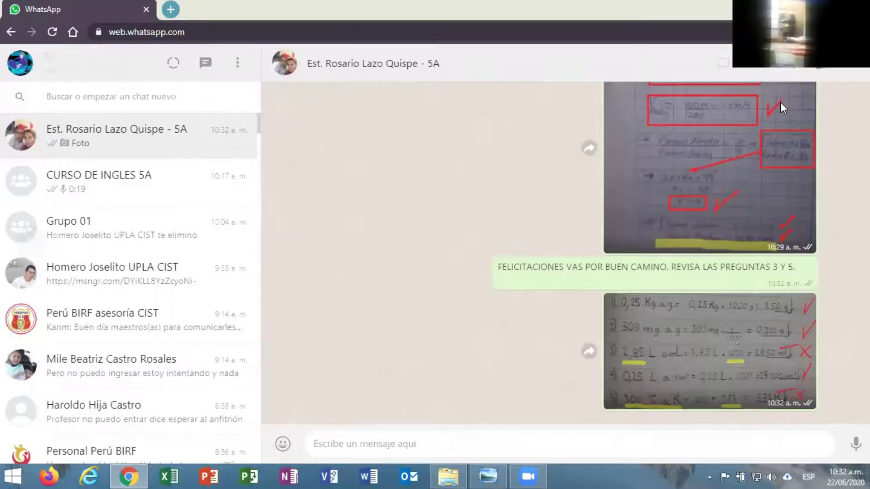
pyautogui.scroll(3, 680, 204)
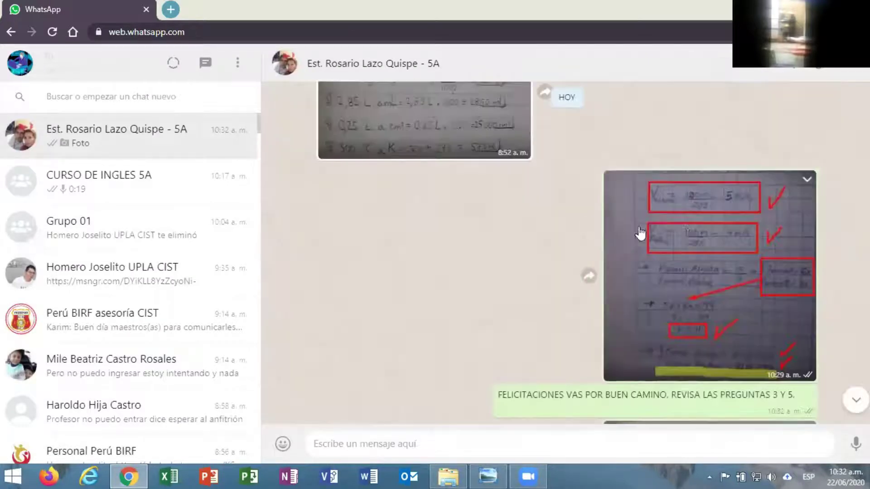
pyautogui.scroll(3, 589, 244)
pyautogui.scroll(3, 423, 235)
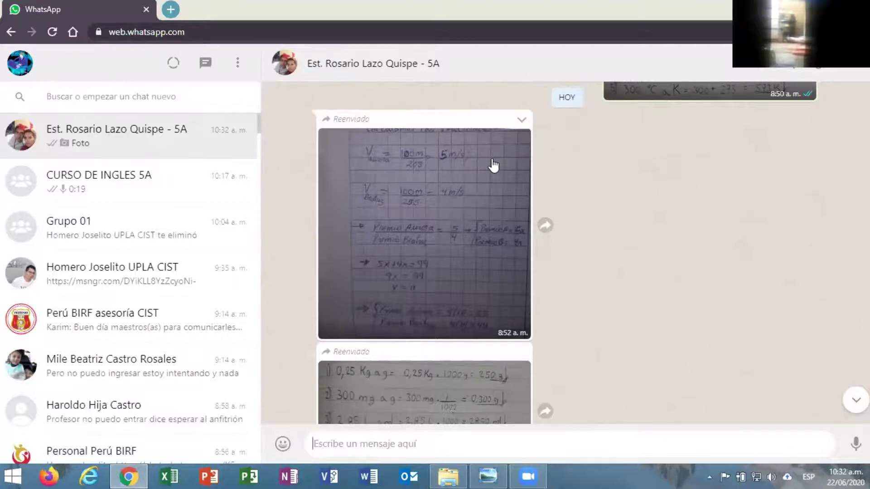
pyautogui.scroll(-5, 740, 186)
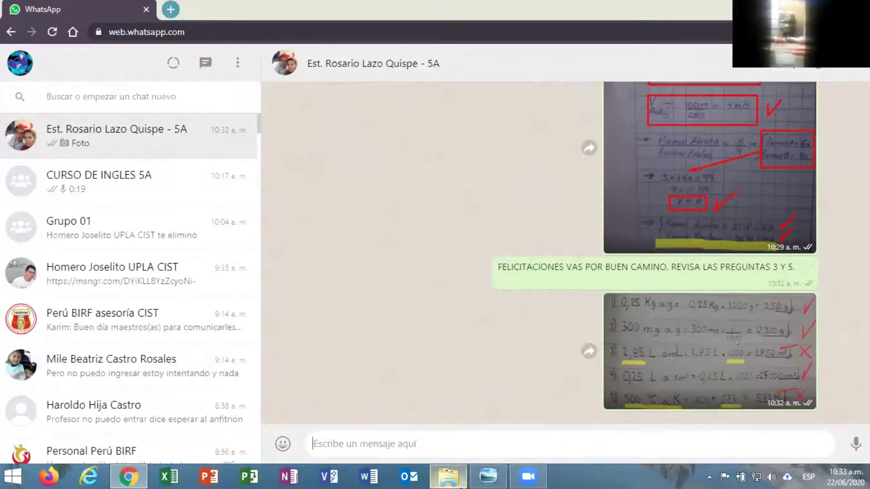
pyautogui.moveTo(488, 479)
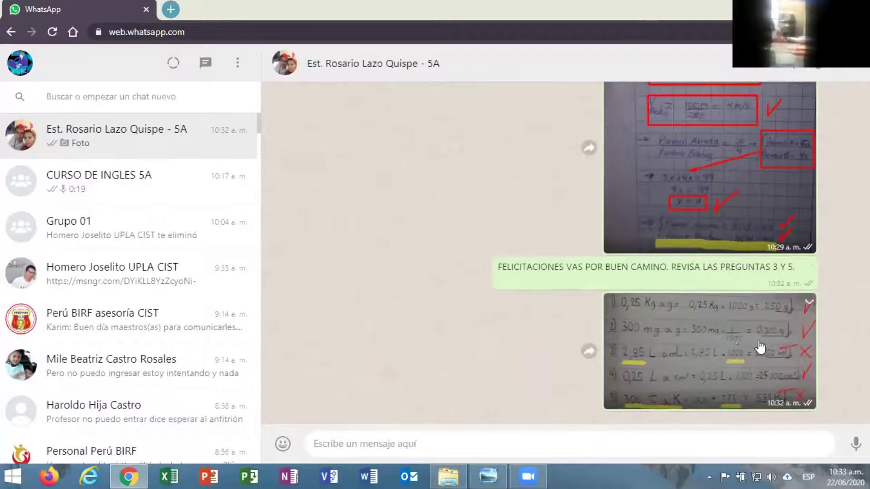
pyautogui.scroll(4, 703, 360)
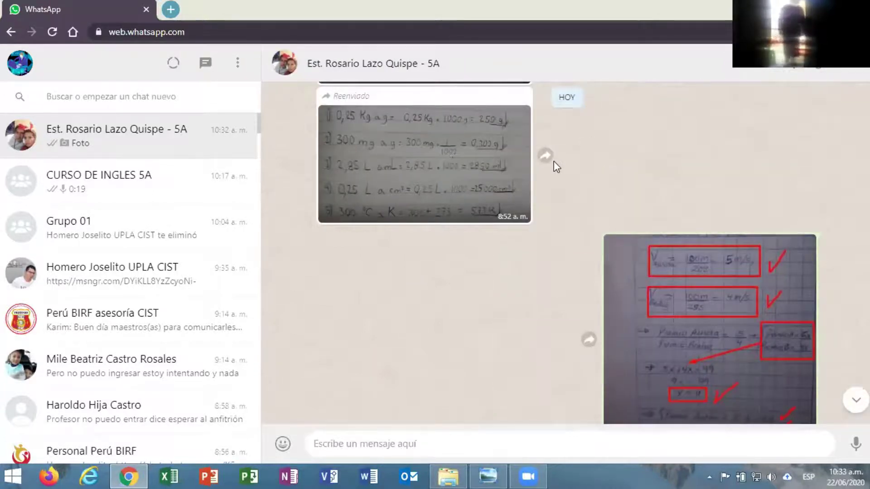
pyautogui.scroll(-4, 553, 161)
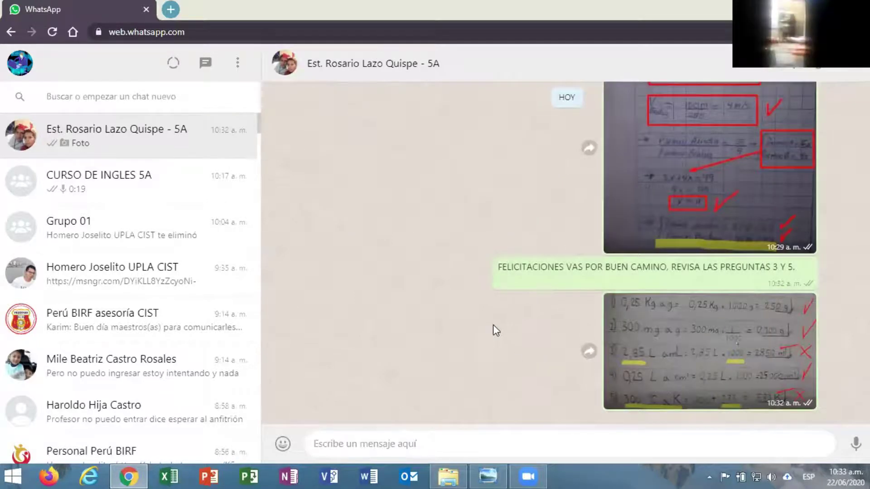
pyautogui.scroll(4, 493, 324)
pyautogui.scroll(-3, 406, 313)
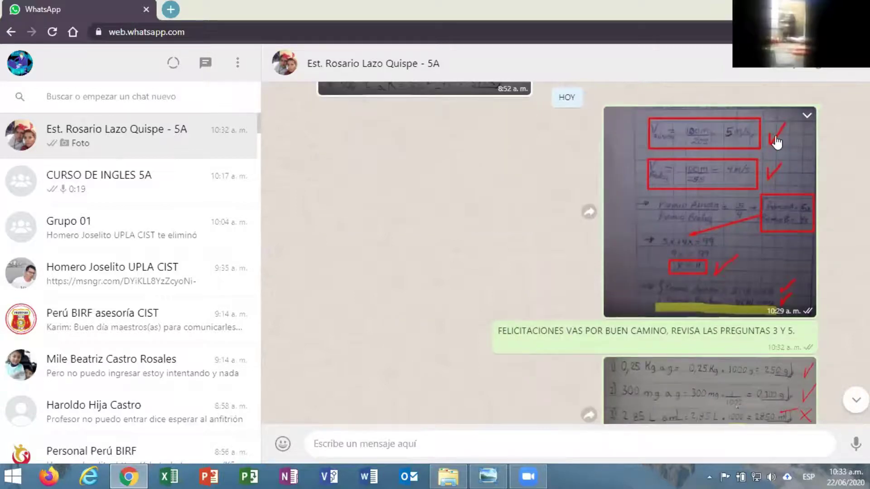
# Choose 'Crear una sala' from WhatsApp's main menu to start a Messenger video room
pyautogui.click(855, 71)
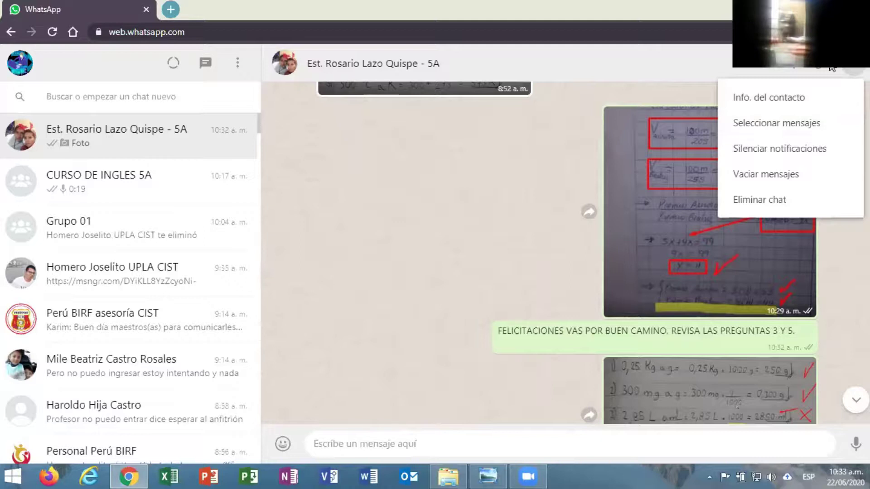
pyautogui.click(817, 70)
pyautogui.click(816, 70)
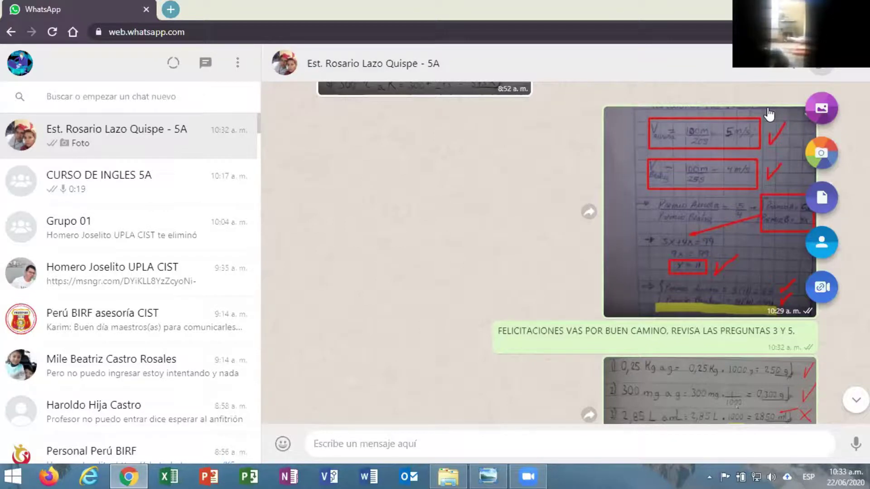
pyautogui.click(237, 63)
pyautogui.click(237, 64)
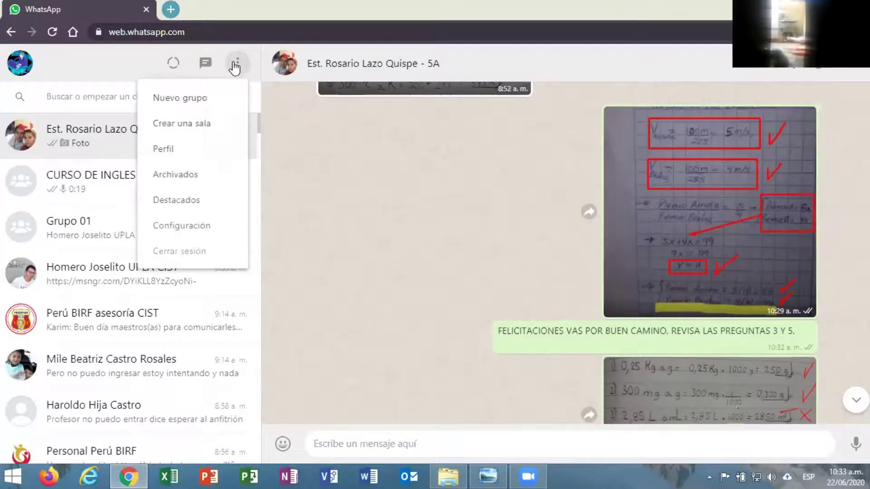
pyautogui.click(196, 123)
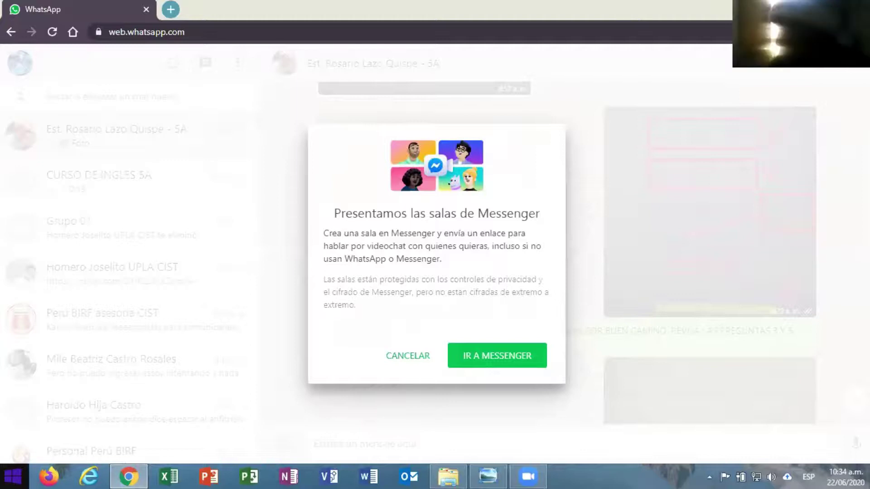
# Accept WhatsApp's Messenger Rooms offer and continue to Messenger to create a video room
pyautogui.click(514, 362)
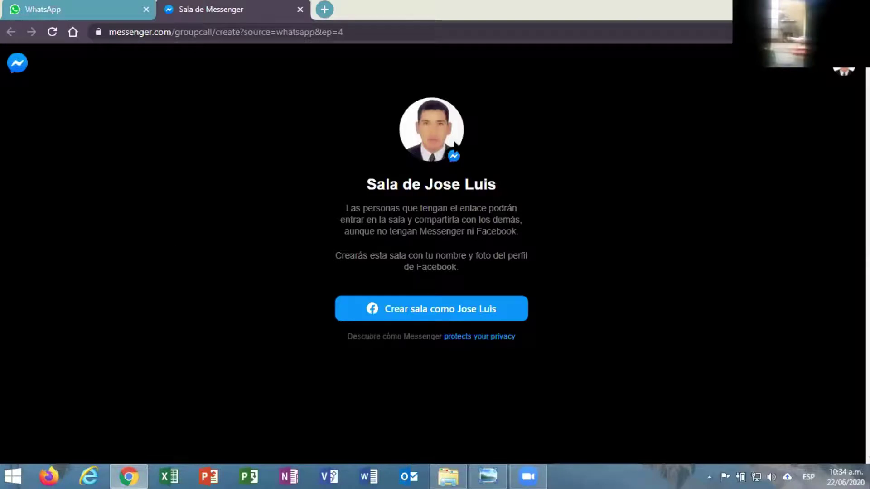
# Create the Messenger room with the Facebook profile and copy its invitation link
pyautogui.click(507, 302)
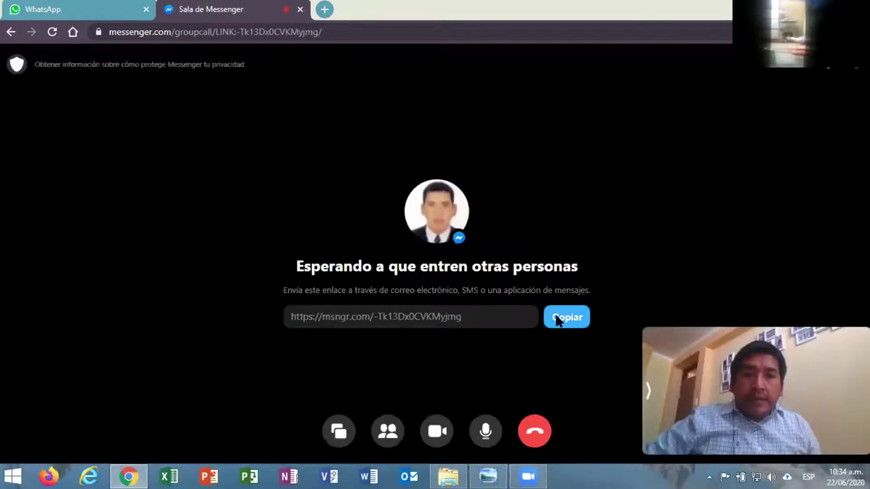
pyautogui.click(583, 313)
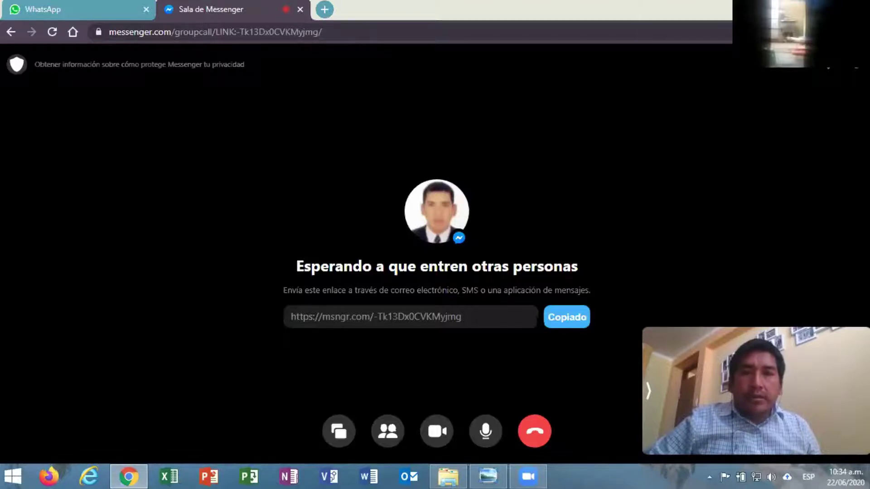
pyautogui.click(471, 318)
pyautogui.hotkey('ctrl', 'c')
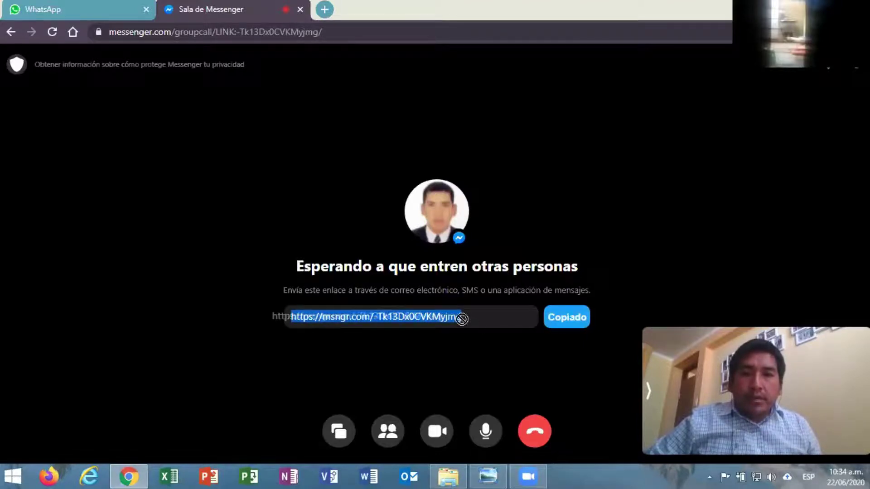
pyautogui.rightClick(425, 317)
pyautogui.click(466, 327)
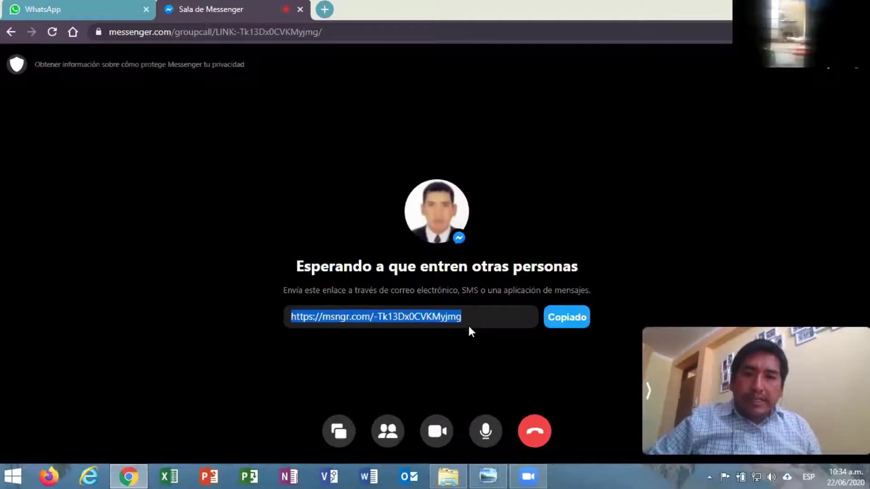
# Back in WhatsApp, open the contact's chat and focus its message box
pyautogui.click(58, 7)
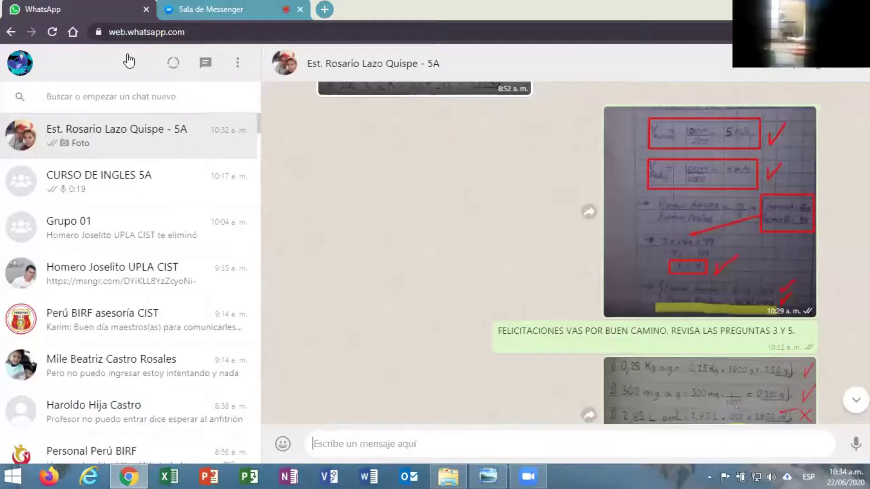
pyautogui.click(152, 274)
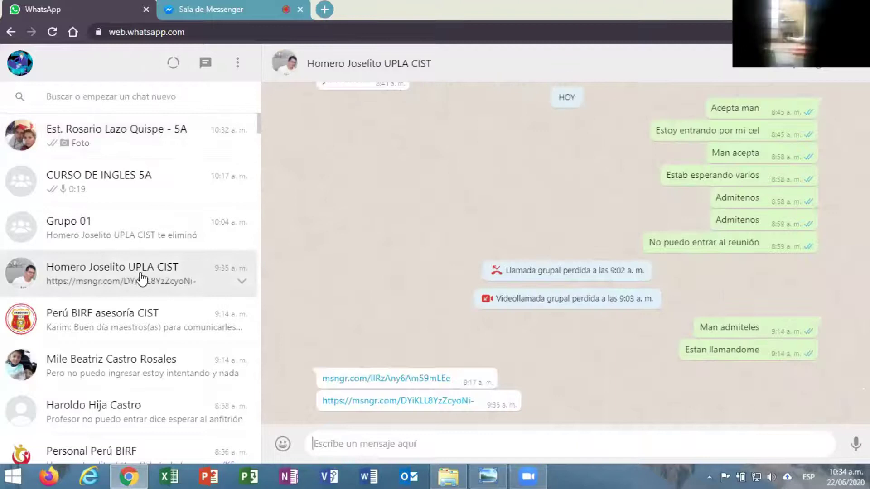
pyautogui.rightClick(417, 444)
pyautogui.click(335, 443)
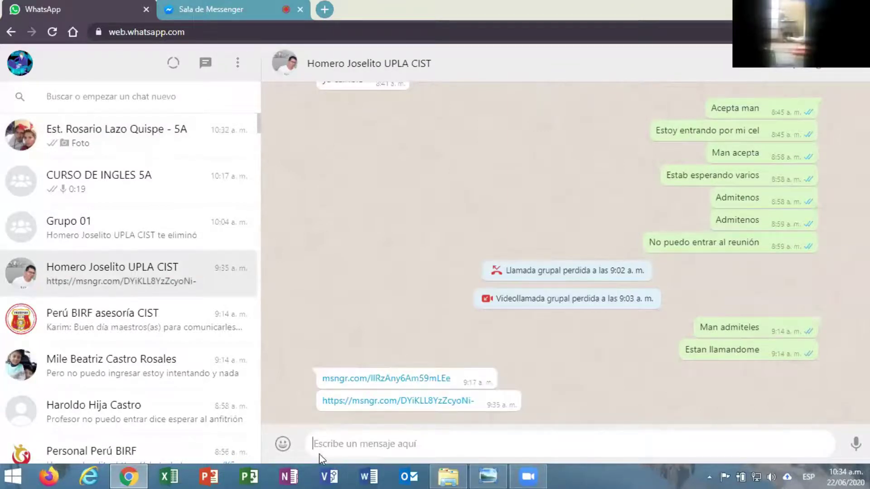
pyautogui.rightClick(324, 449)
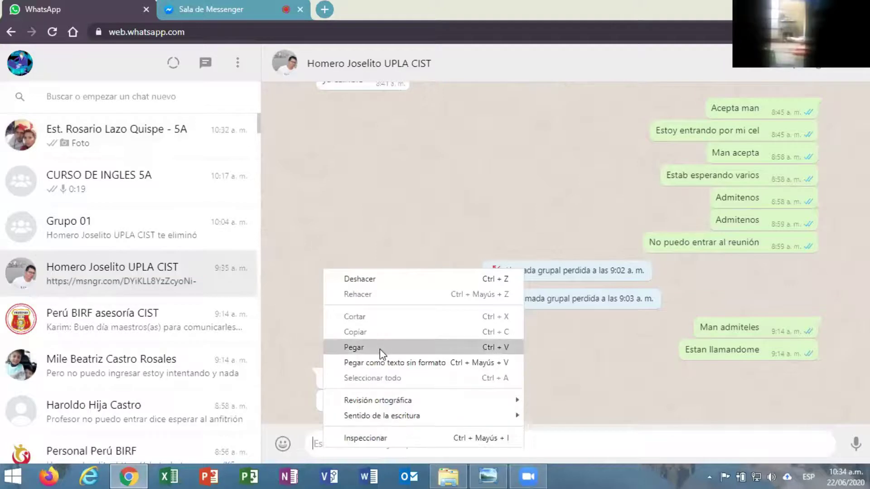
pyautogui.click(534, 445)
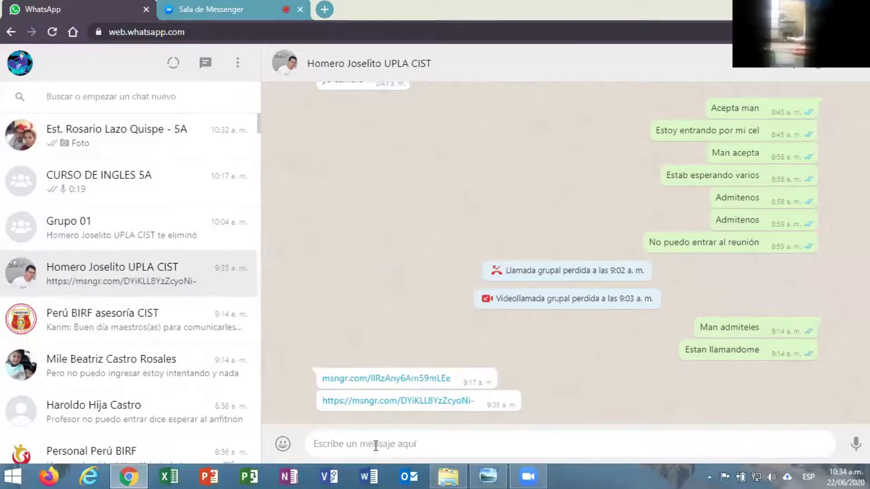
# Paste the Messenger room link into the message, removing the mistyped text, and send it
pyautogui.write('ct')
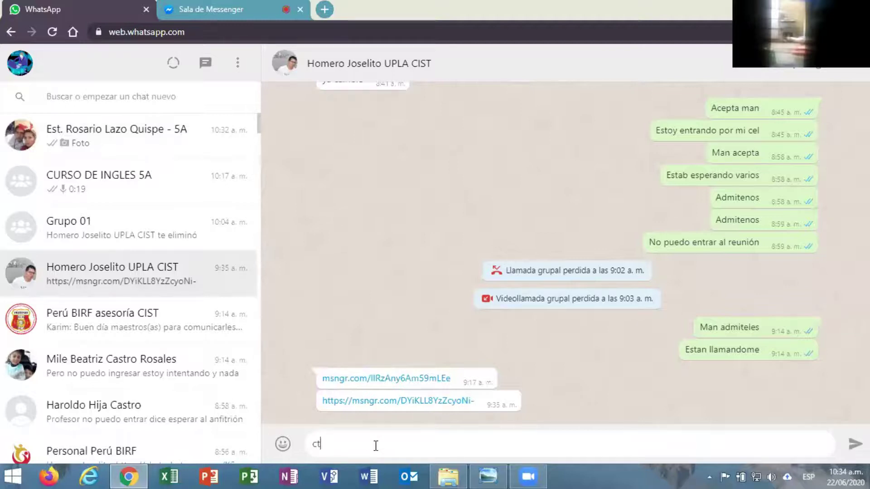
pyautogui.write('rl +v')
pyautogui.moveTo(377, 444); pyautogui.dragTo(285, 444)
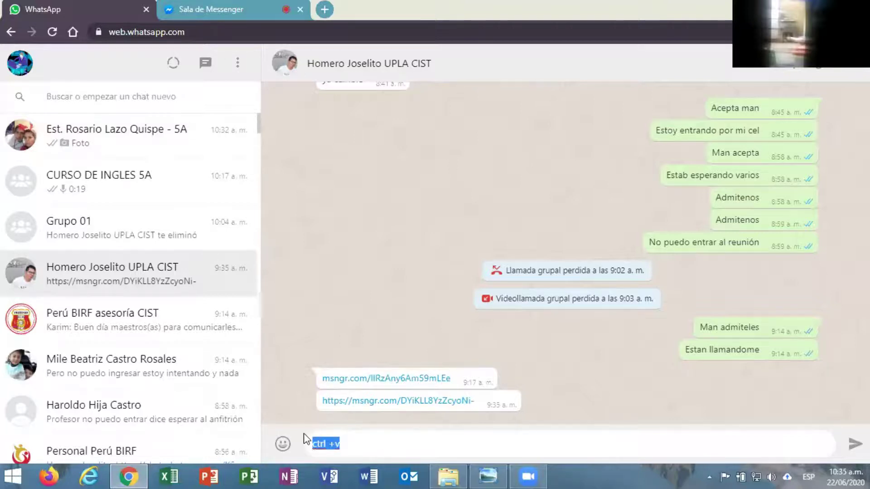
pyautogui.press('BackSpace')
pyautogui.hotkey('ctrl', 'v')
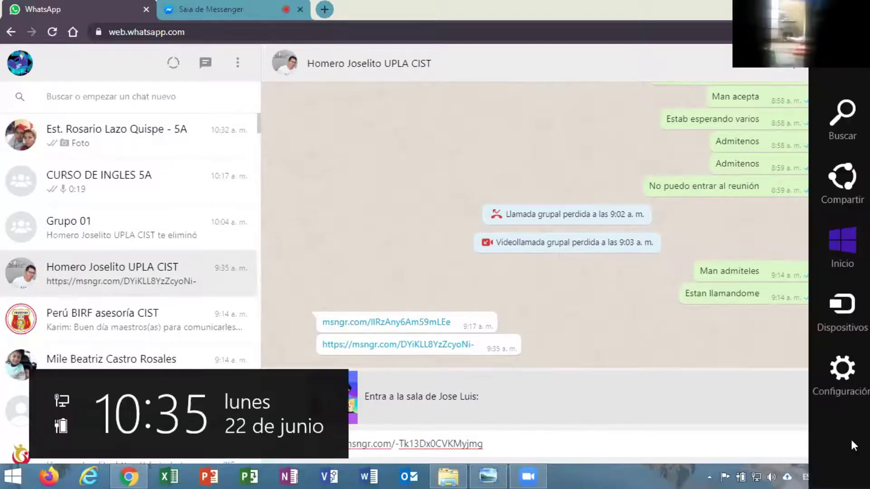
pyautogui.click(855, 443)
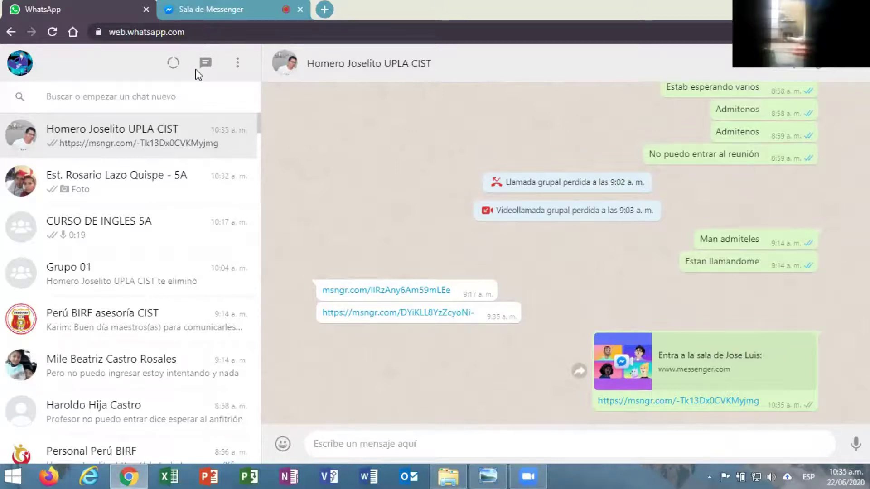
pyautogui.hotkey('ctrl', 'Tab')
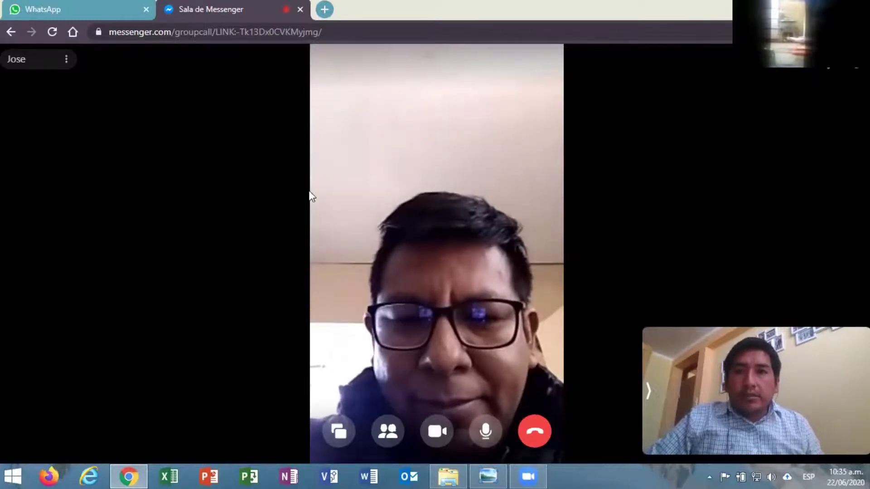
# Bring the live Messenger room call tab back into view
pyautogui.click(95, 10)
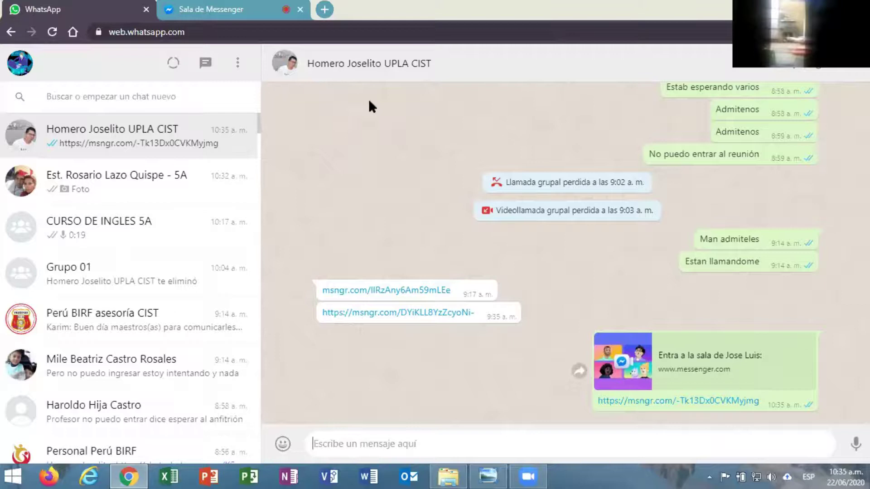
pyautogui.hotkey('ctrl', 'Tab')
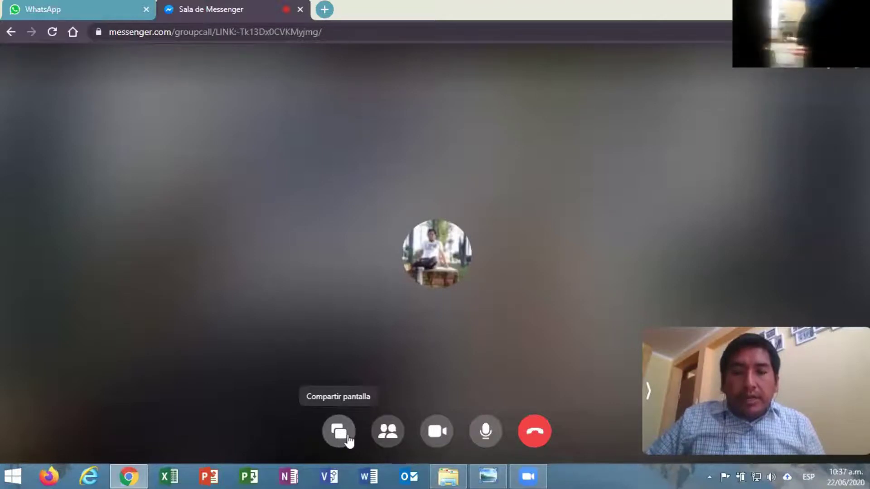
# Lock the Messenger room against new entrants from the people panel, then close the panel
pyautogui.click(391, 436)
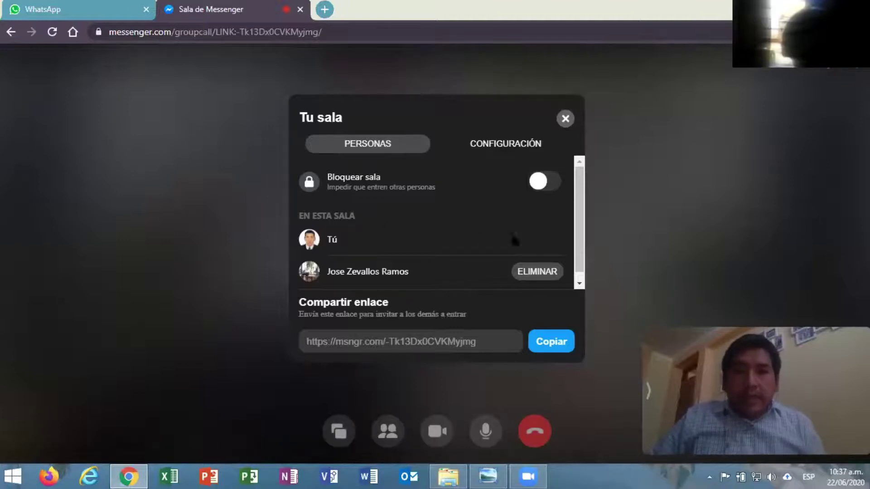
pyautogui.scroll(-1, 579, 213)
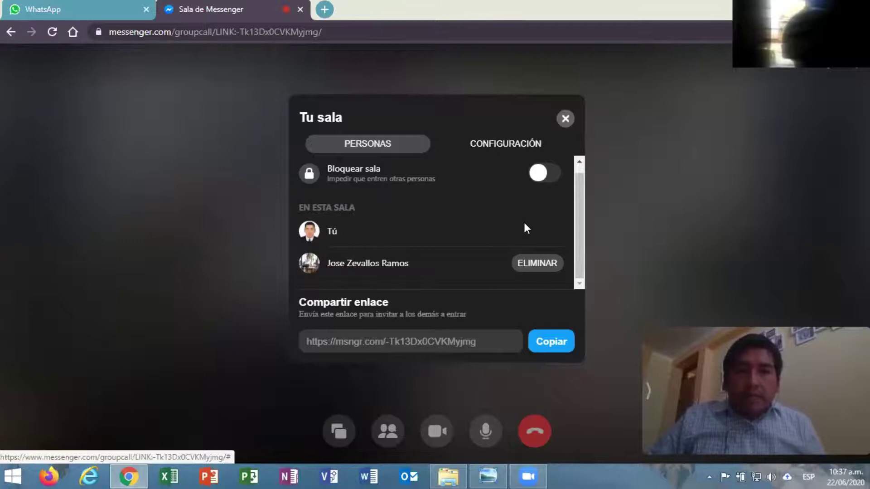
pyautogui.click(555, 178)
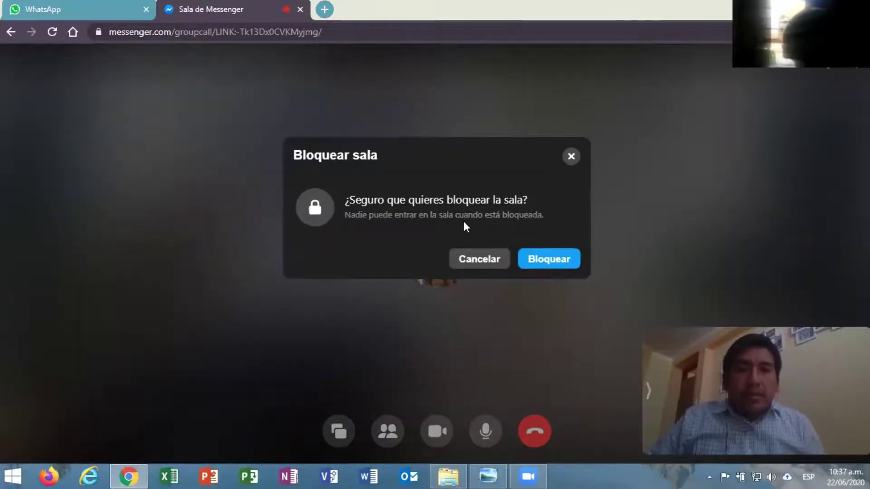
pyautogui.click(573, 261)
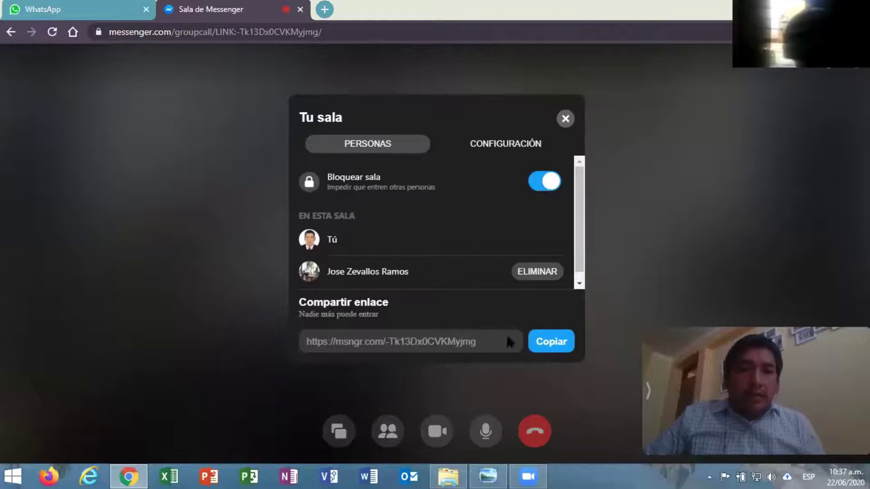
pyautogui.moveTo(577, 211); pyautogui.dragTo(583, 188)
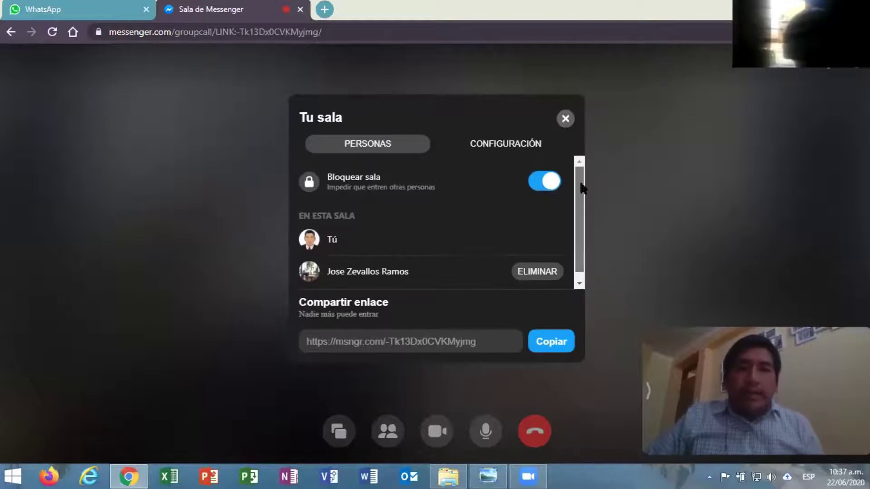
pyautogui.click(511, 148)
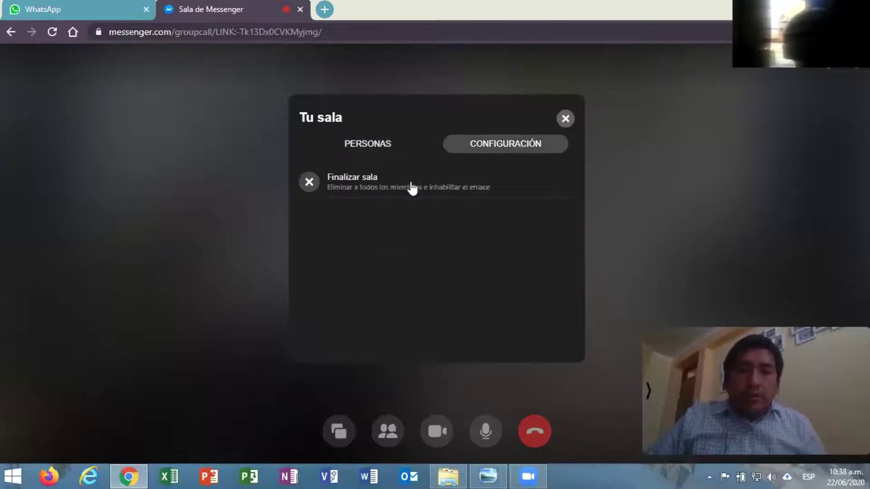
pyautogui.click(363, 150)
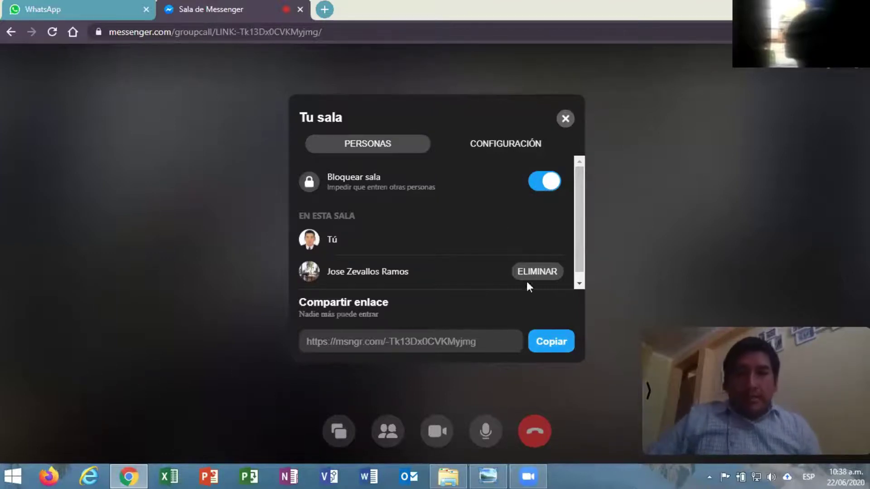
pyautogui.click(565, 119)
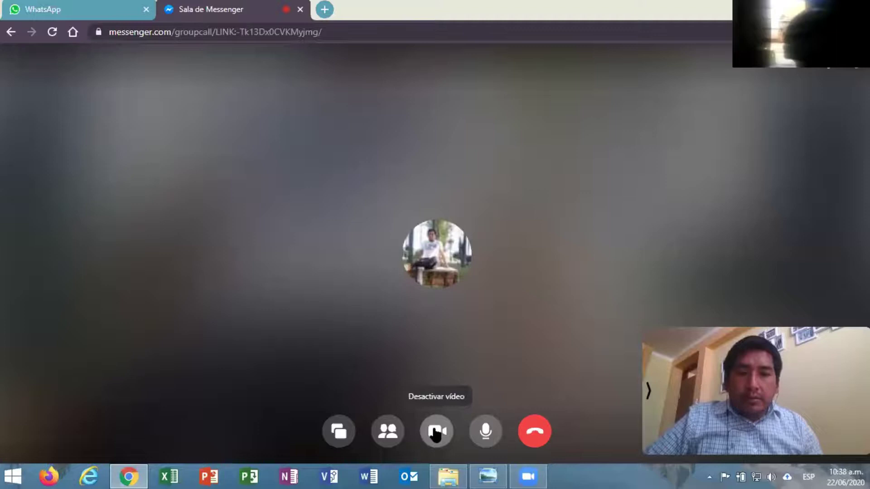
pyautogui.click(434, 433)
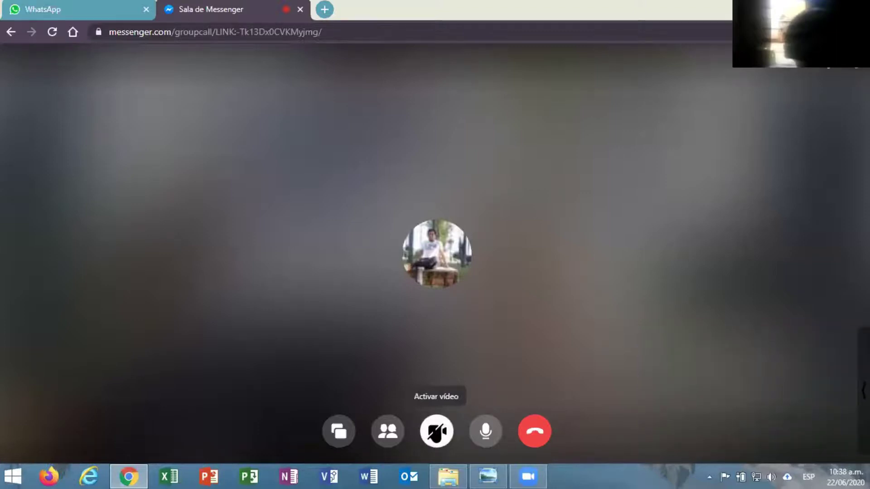
pyautogui.click(435, 432)
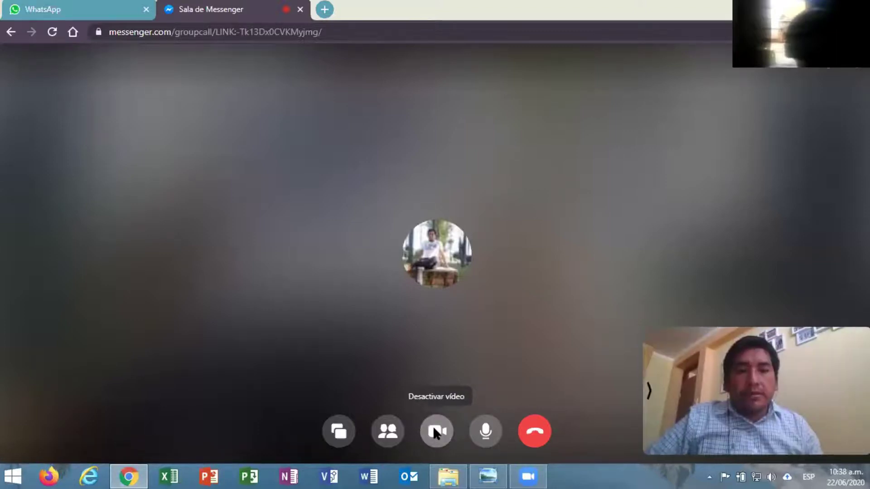
pyautogui.click(483, 434)
pyautogui.click(483, 434)
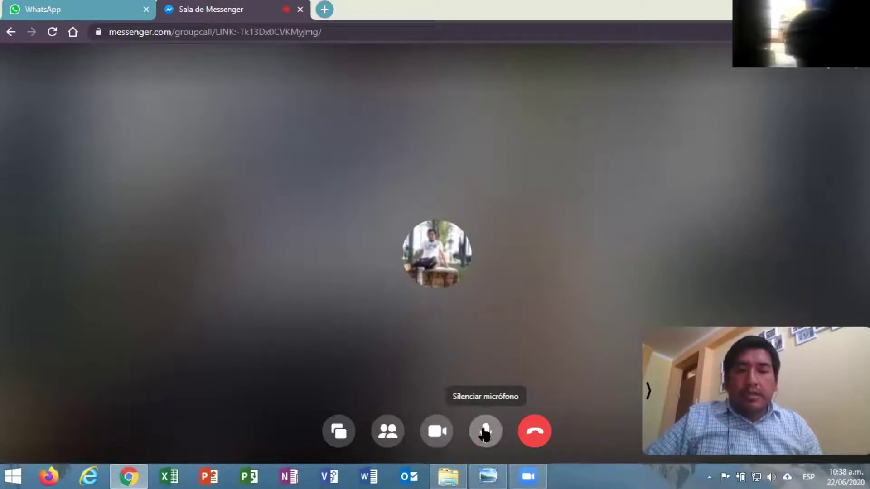
pyautogui.click(483, 433)
pyautogui.click(484, 434)
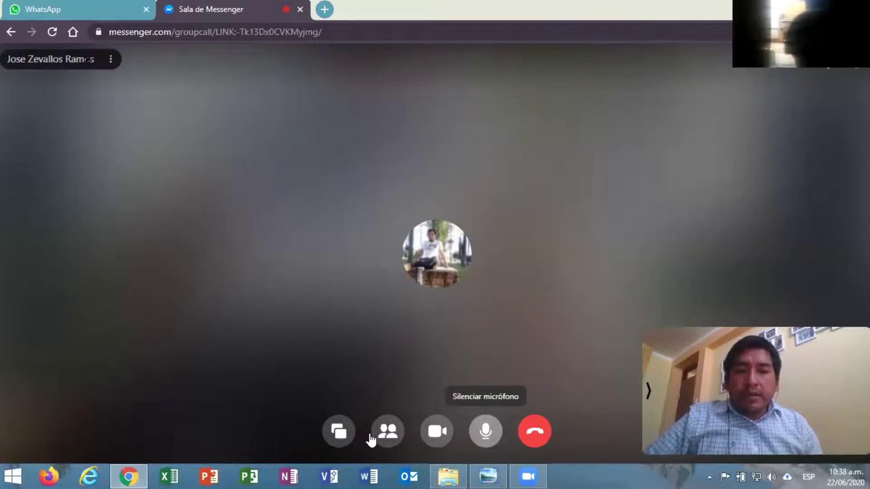
pyautogui.click(339, 431)
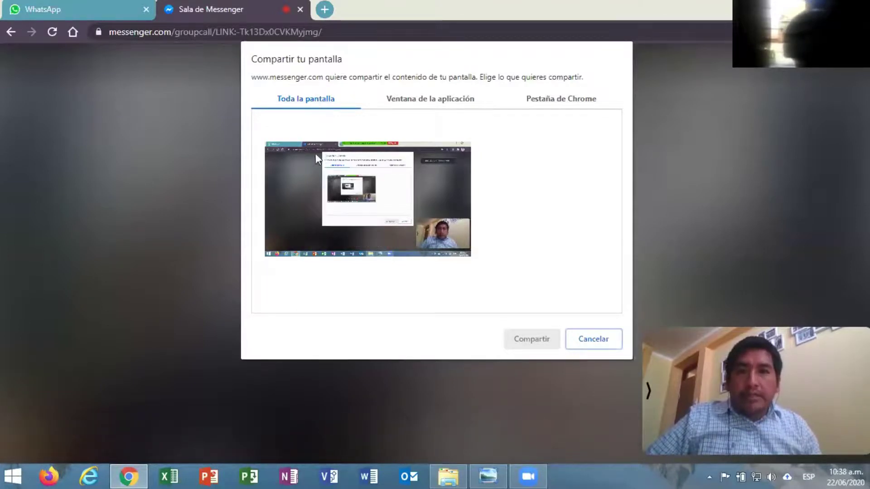
pyautogui.click(431, 97)
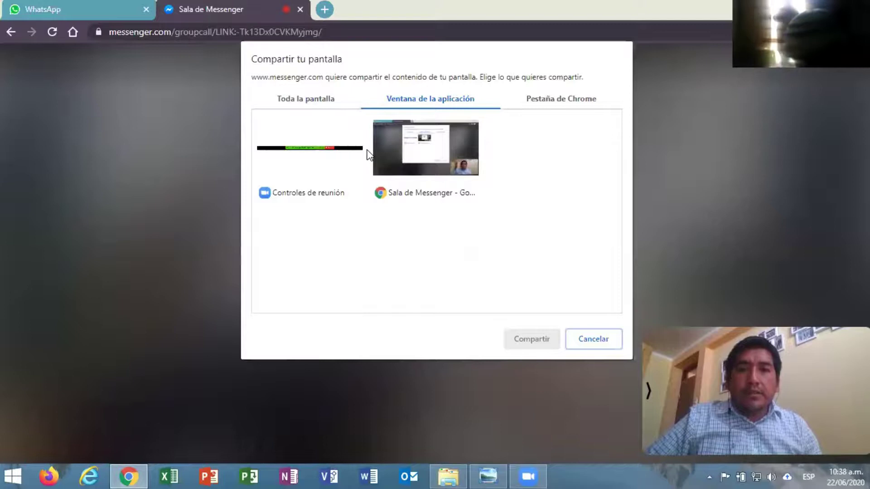
pyautogui.click(575, 98)
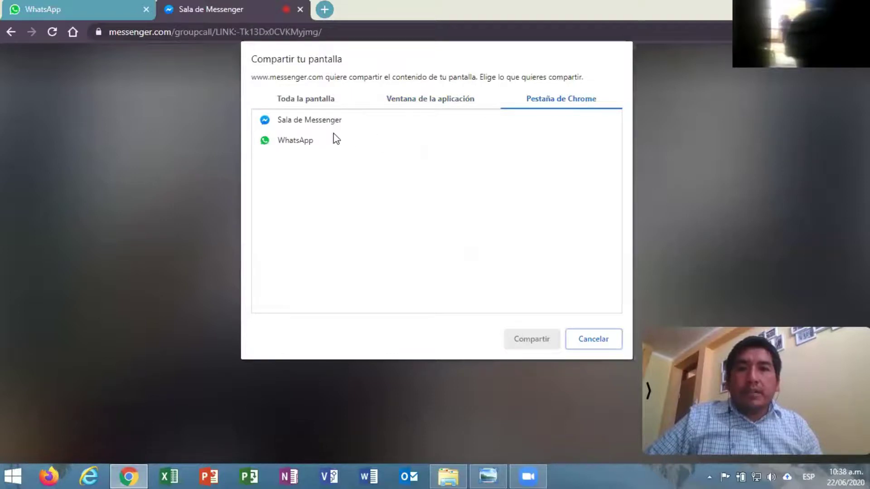
pyautogui.click(292, 142)
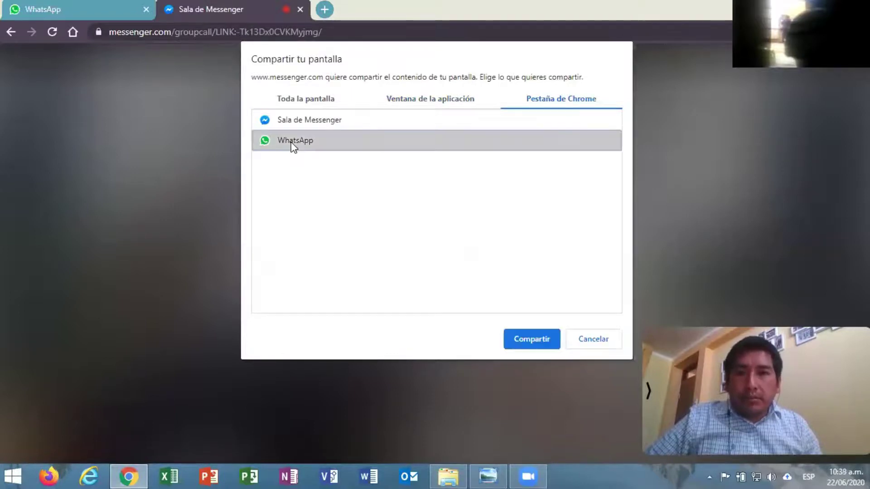
pyautogui.click(538, 338)
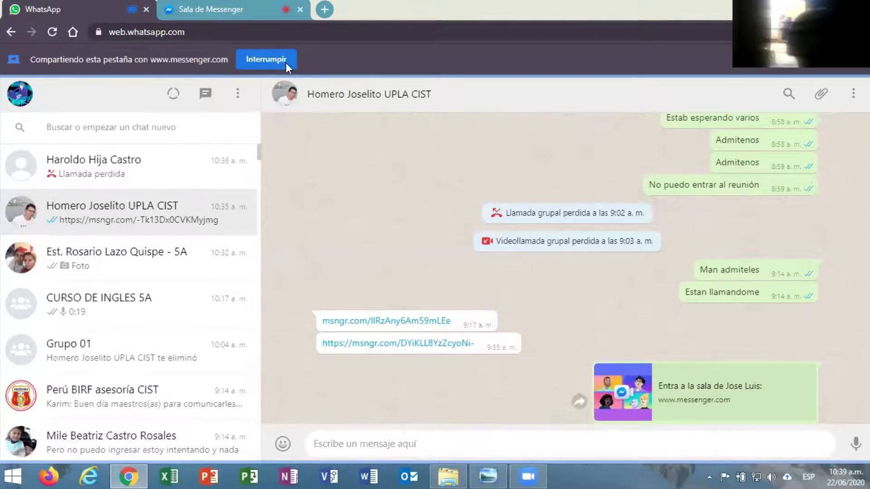
pyautogui.click(285, 63)
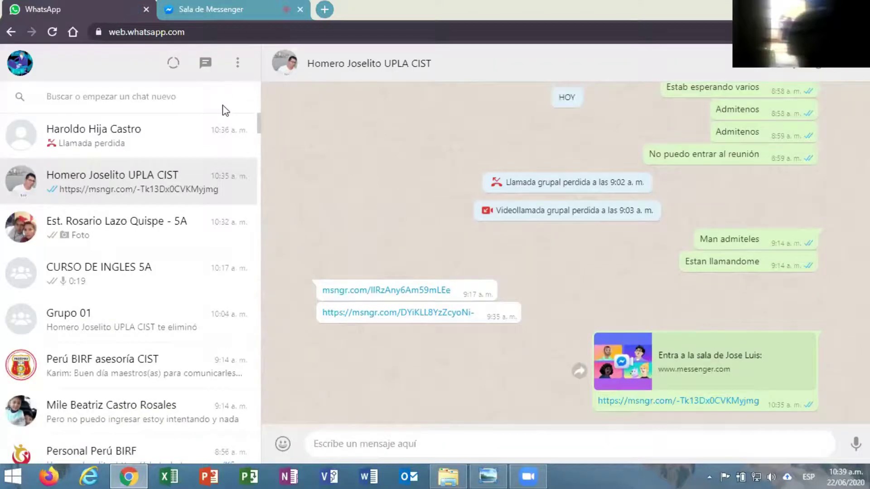
pyautogui.click(240, 10)
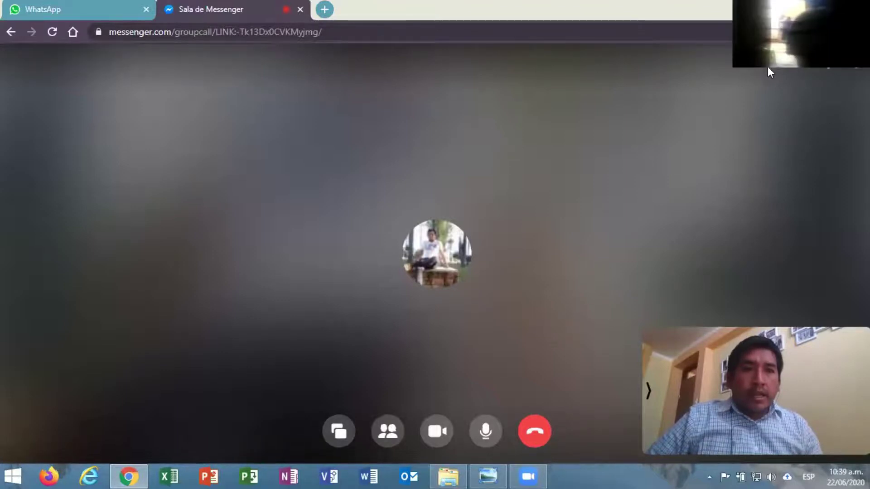
# Review the call's camera (TOSHIBA webcam), microphone (none) and default audio output, then save
pyautogui.click(828, 71)
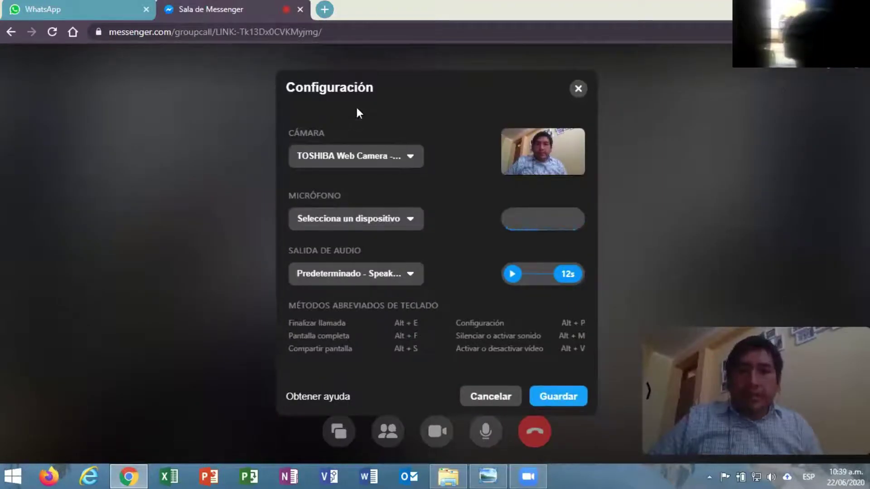
pyautogui.click(411, 162)
pyautogui.click(412, 161)
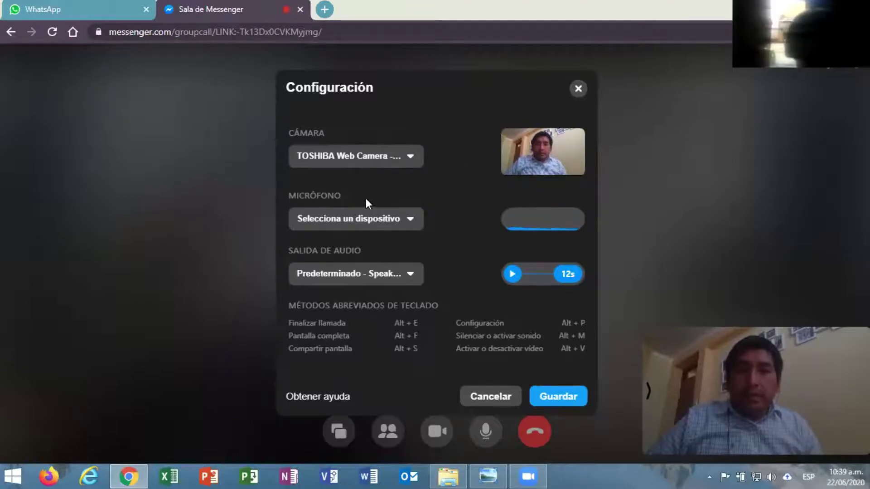
pyautogui.click(414, 221)
pyautogui.click(415, 222)
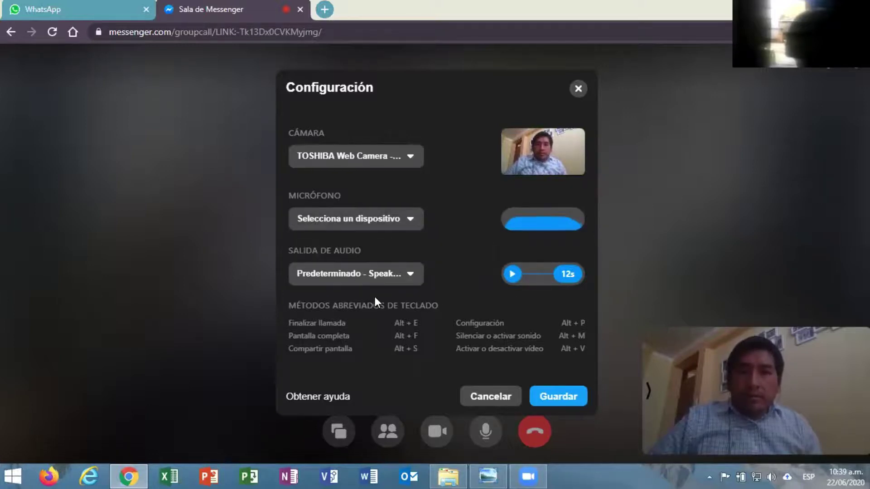
pyautogui.click(409, 284)
pyautogui.click(434, 278)
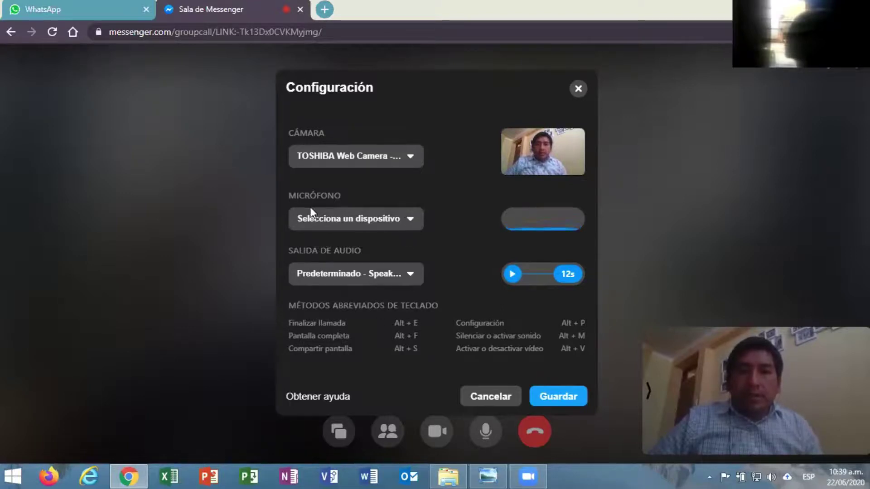
pyautogui.click(410, 220)
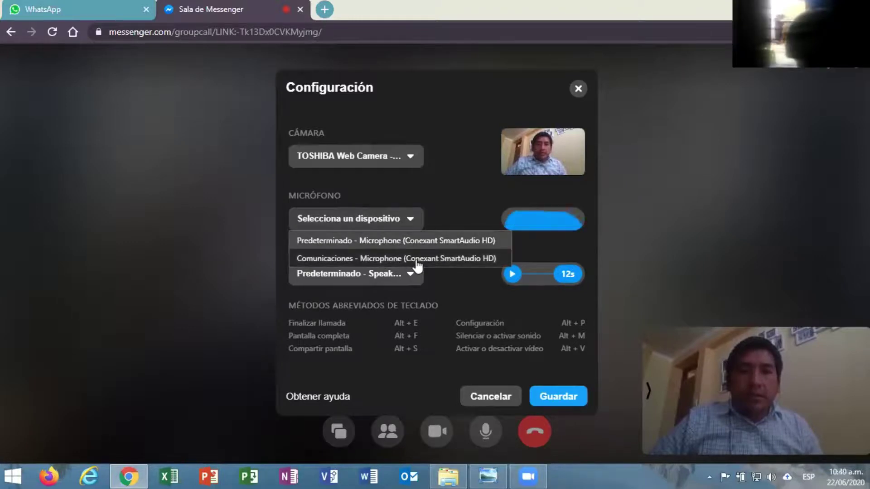
pyautogui.click(439, 212)
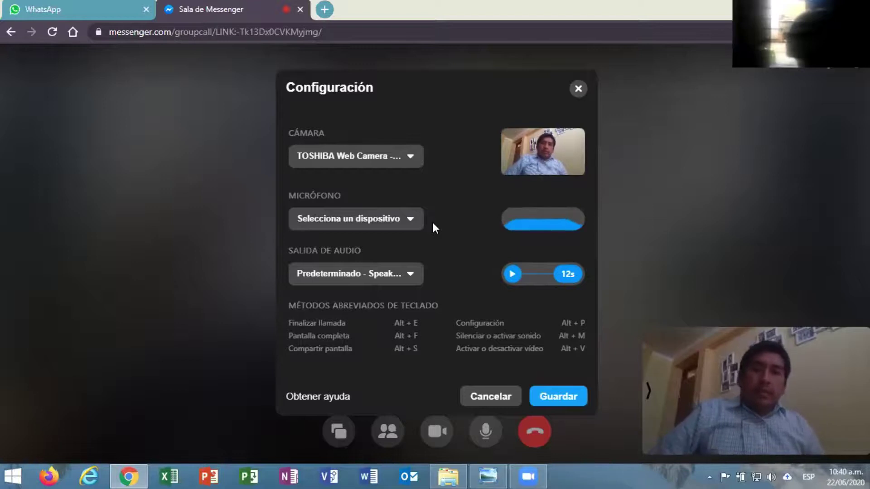
pyautogui.click(410, 159)
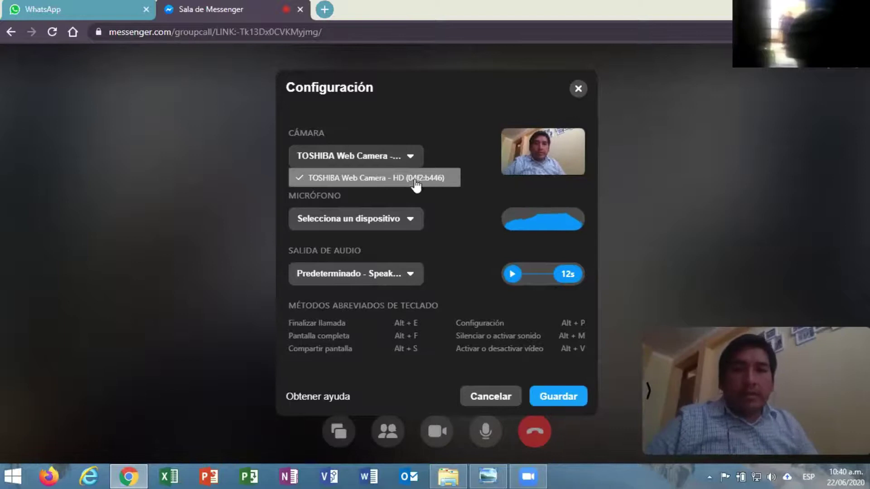
pyautogui.click(472, 150)
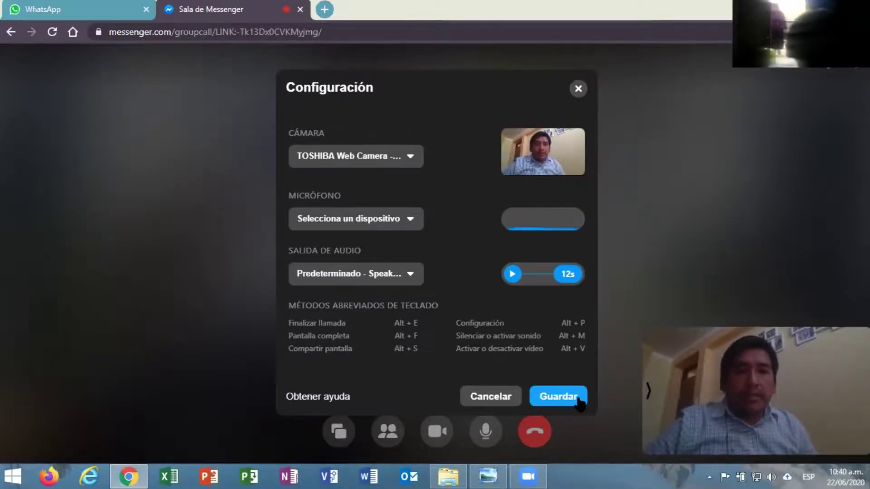
pyautogui.click(557, 397)
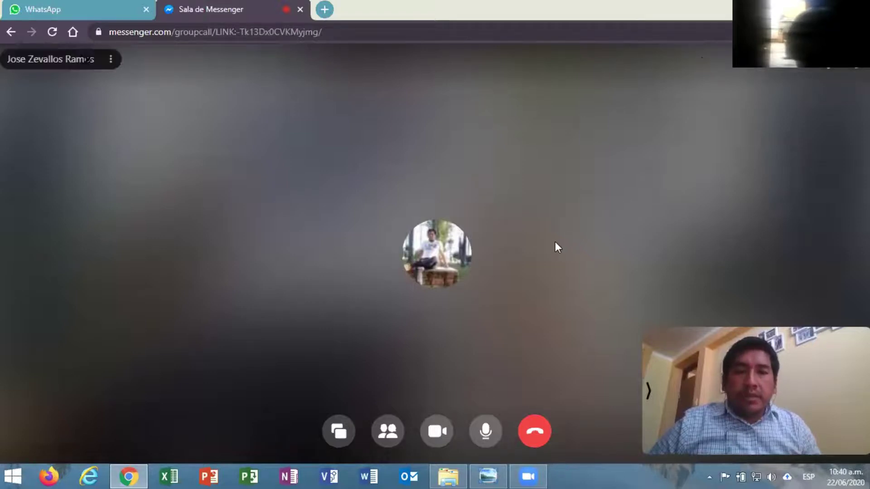
# Leave the Messenger room call, rate it three stars, and close the room tab
pyautogui.click(535, 432)
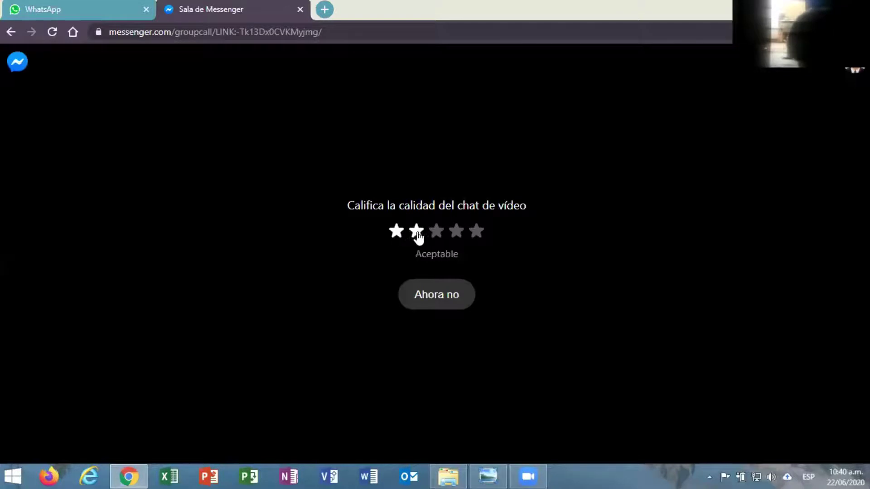
pyautogui.click(437, 233)
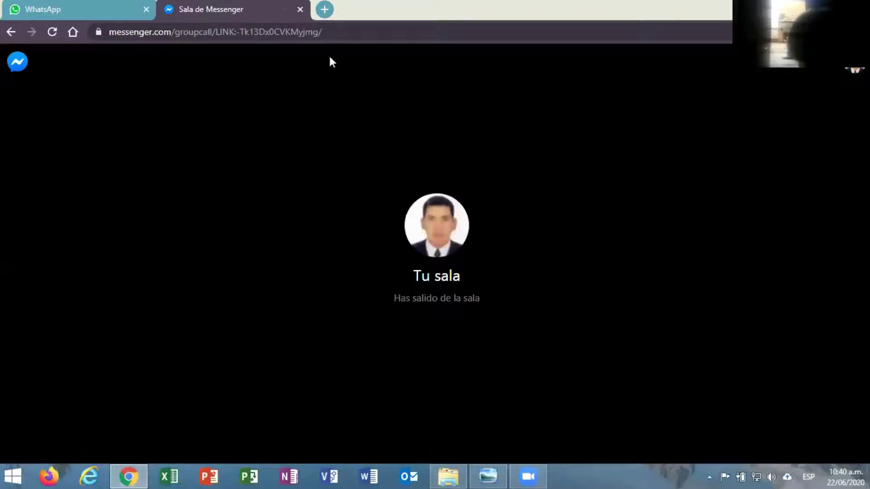
pyautogui.click(300, 9)
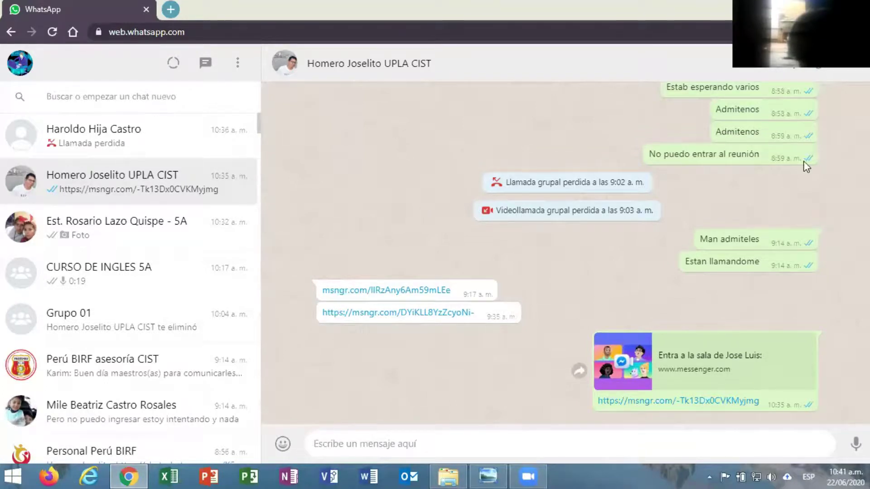
# Open a new browser tab showing the Google homepage beside the WhatsApp tab
pyautogui.scroll(5, 399, 326)
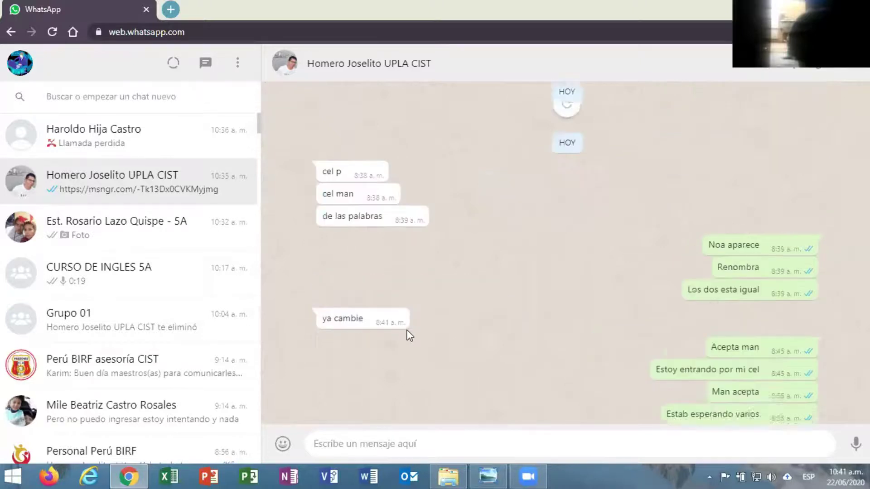
pyautogui.scroll(-5, 407, 333)
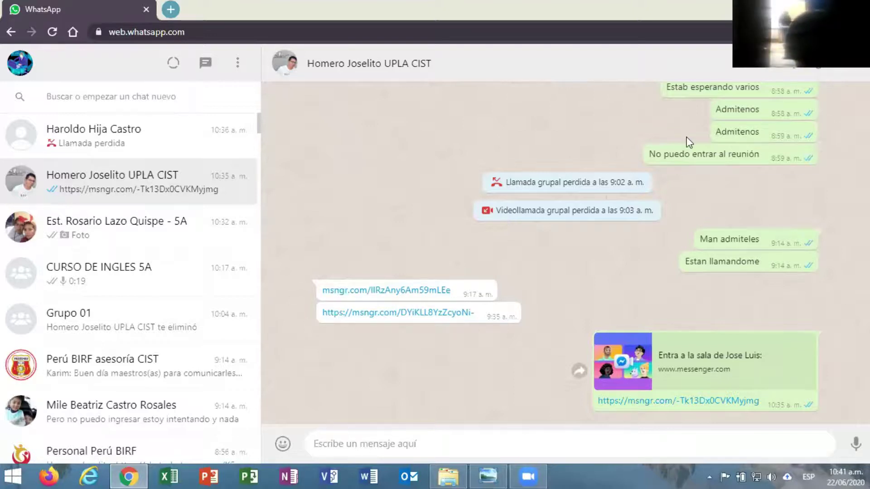
pyautogui.moveTo(813, 91)
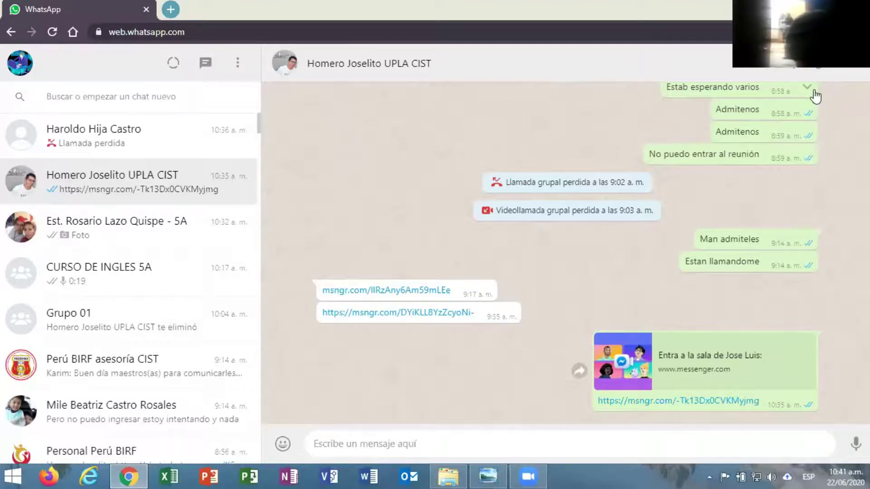
pyautogui.click(170, 9)
pyautogui.click(72, 33)
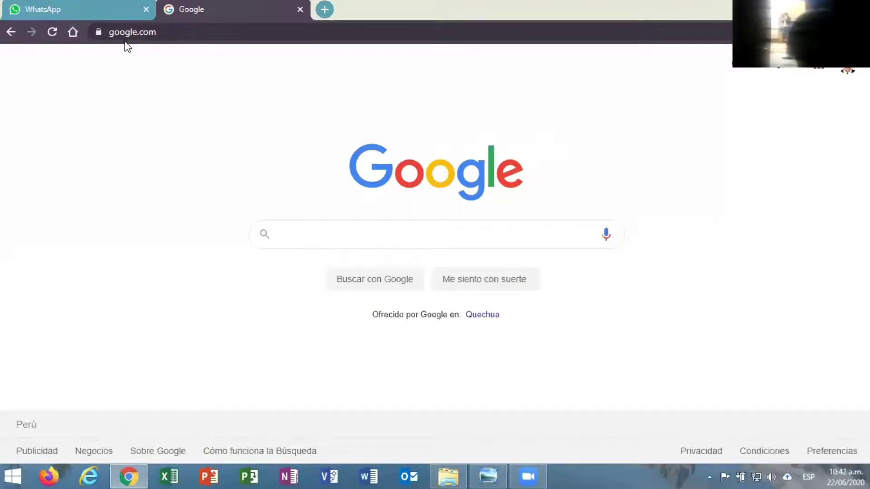
pyautogui.click(75, 15)
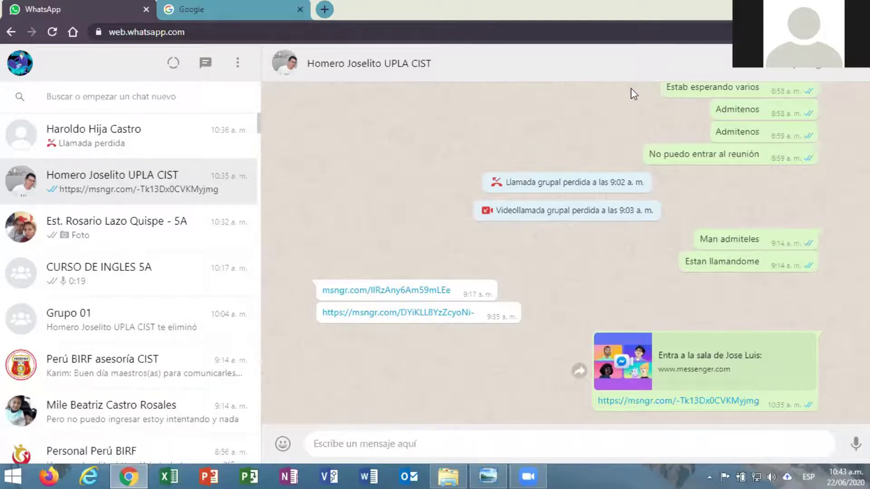
pyautogui.click(253, 18)
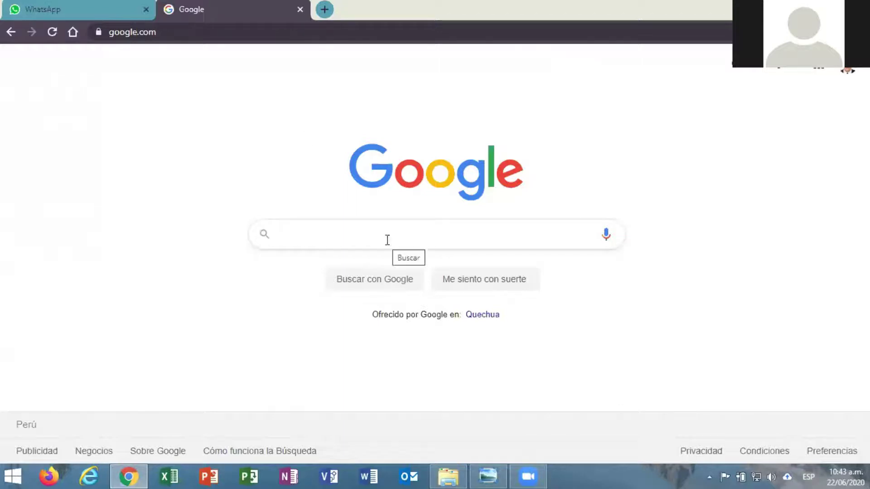
# Search Google for lightshot and open the official Lightshot site, app.prntscr.com/es/
pyautogui.click(307, 227)
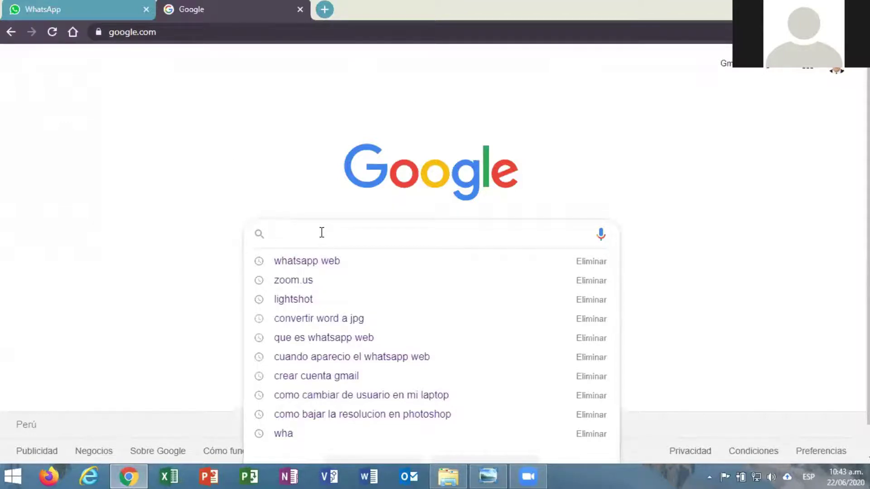
pyautogui.write('LIGH')
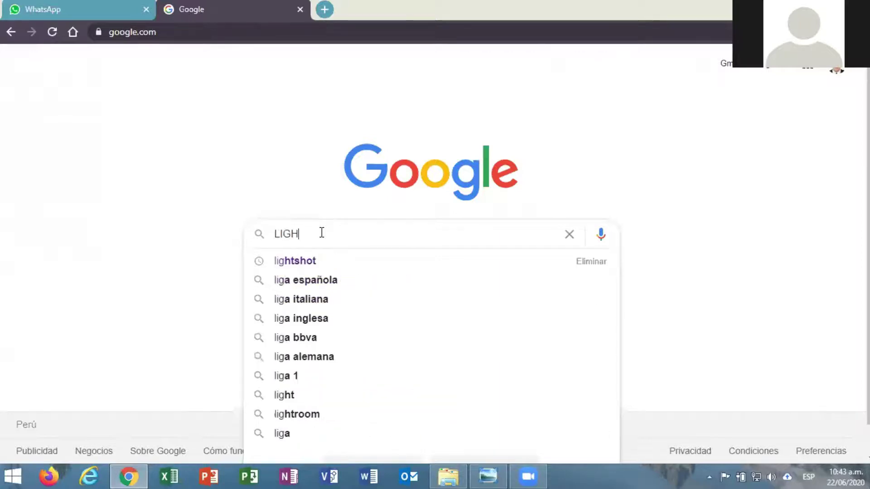
pyautogui.write('SHO')
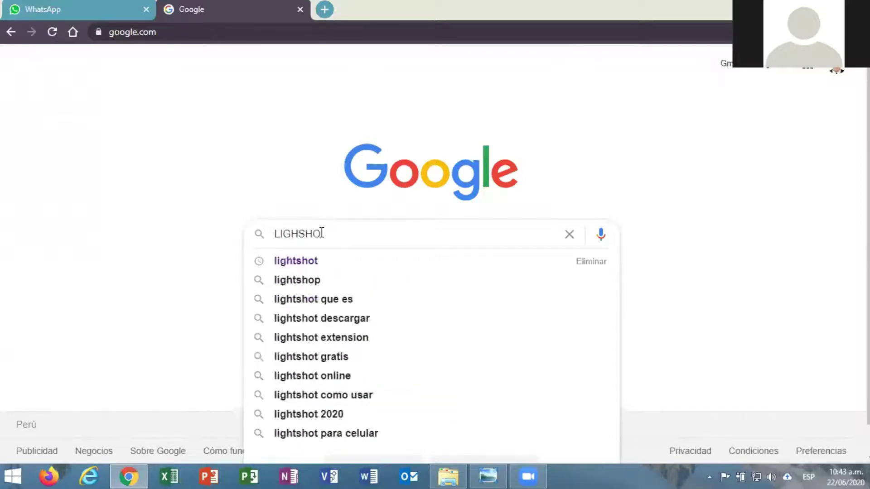
pyautogui.click(305, 263)
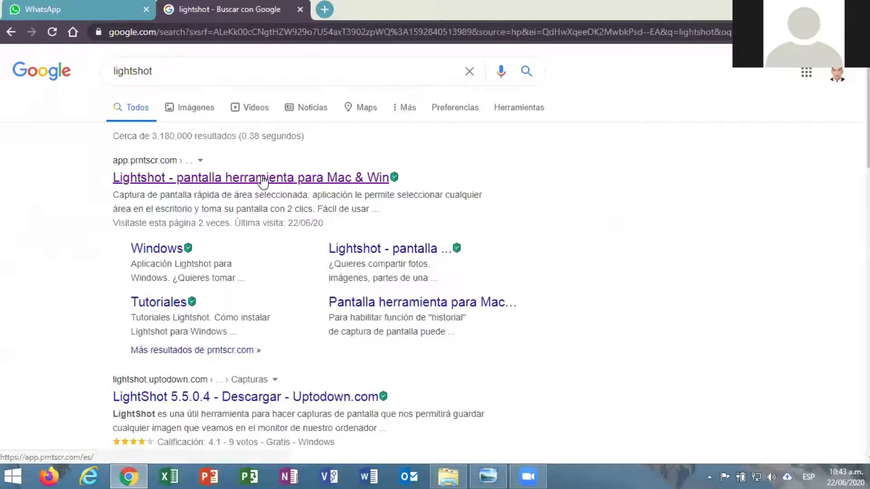
pyautogui.click(302, 178)
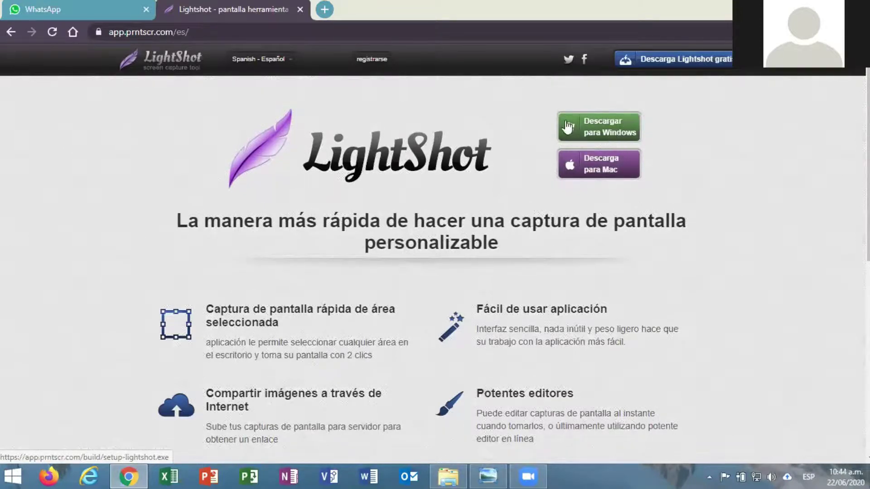
pyautogui.click(629, 128)
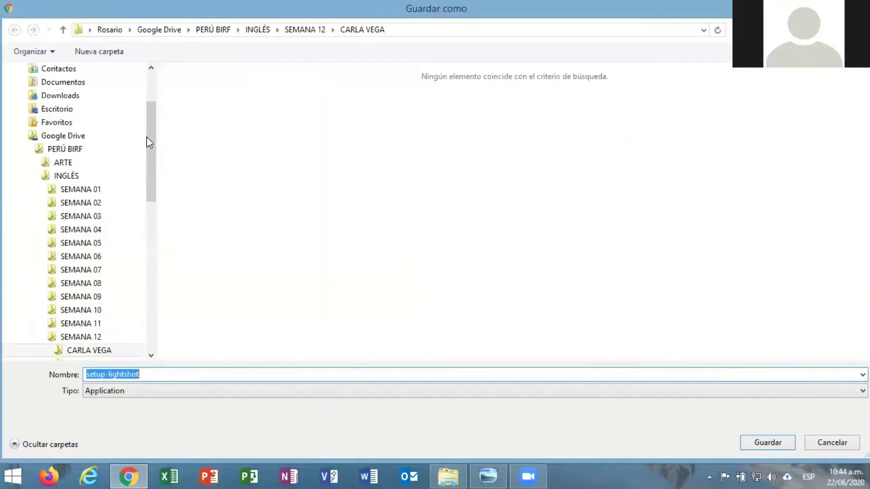
pyautogui.click(23, 136)
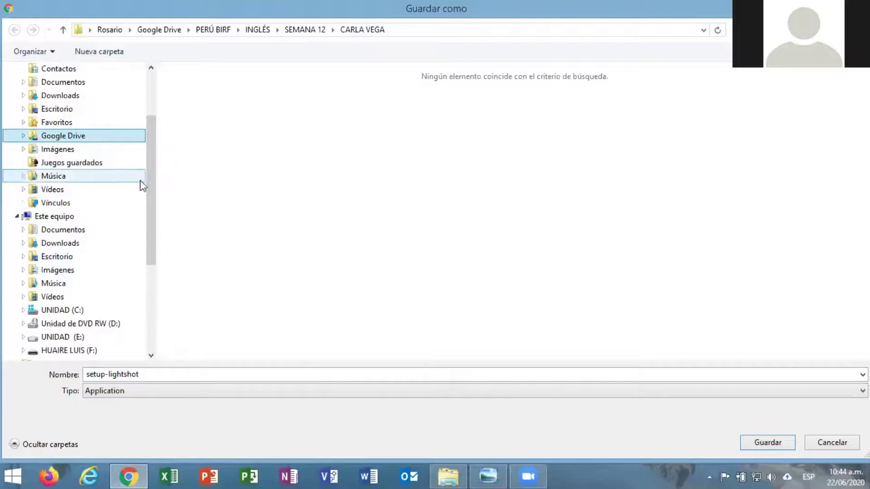
pyautogui.moveTo(147, 187); pyautogui.dragTo(151, 91)
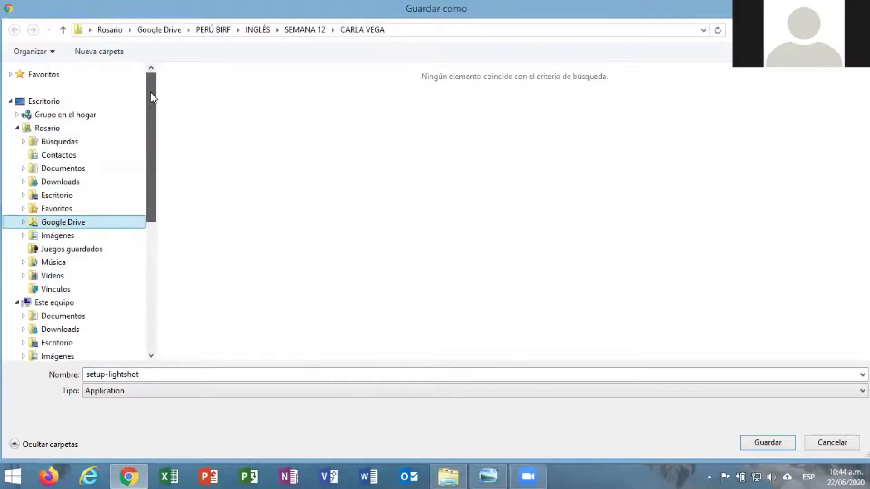
pyautogui.click(64, 182)
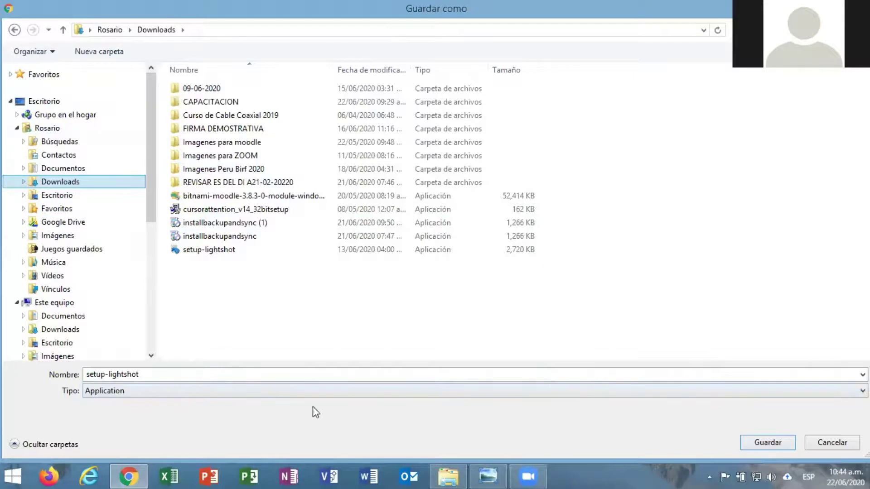
pyautogui.click(787, 444)
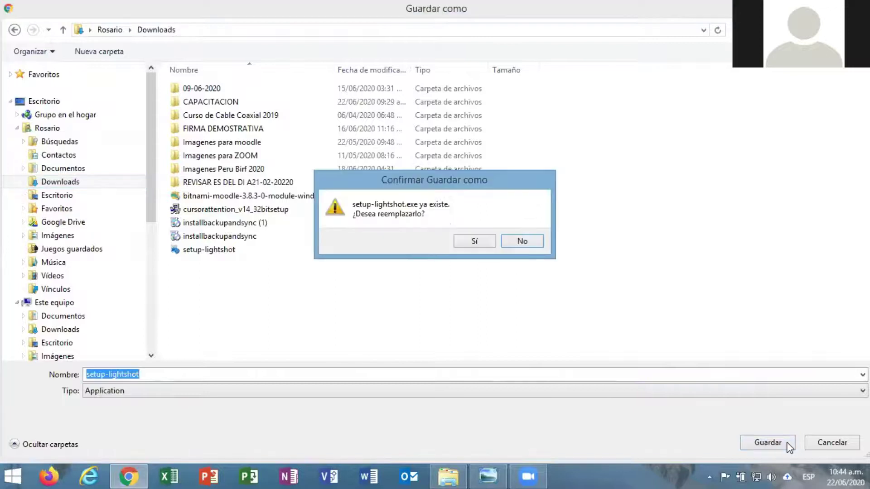
pyautogui.click(536, 241)
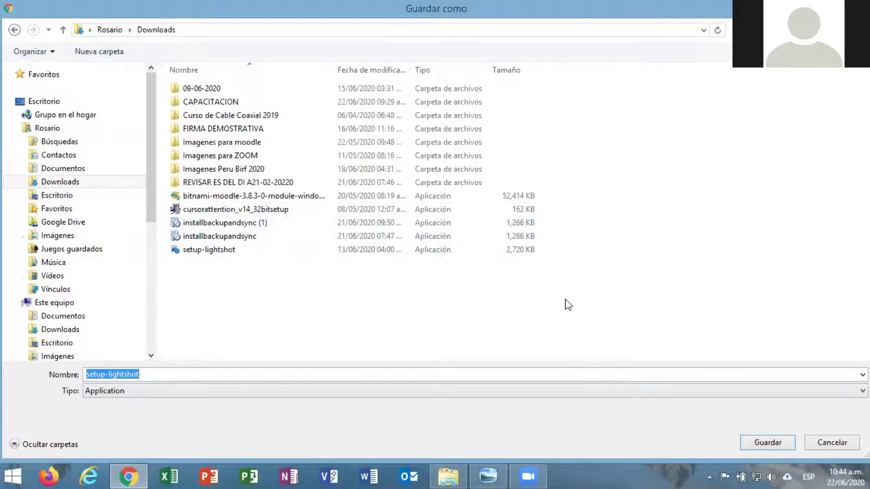
pyautogui.click(829, 444)
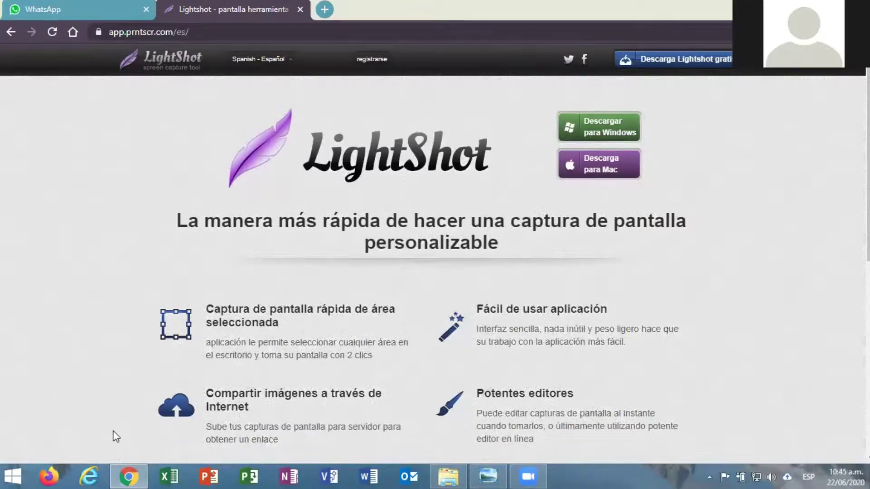
# Add an extra empty Chrome tab, then return to the WhatsApp chat via the Lightshot tab
pyautogui.click(324, 14)
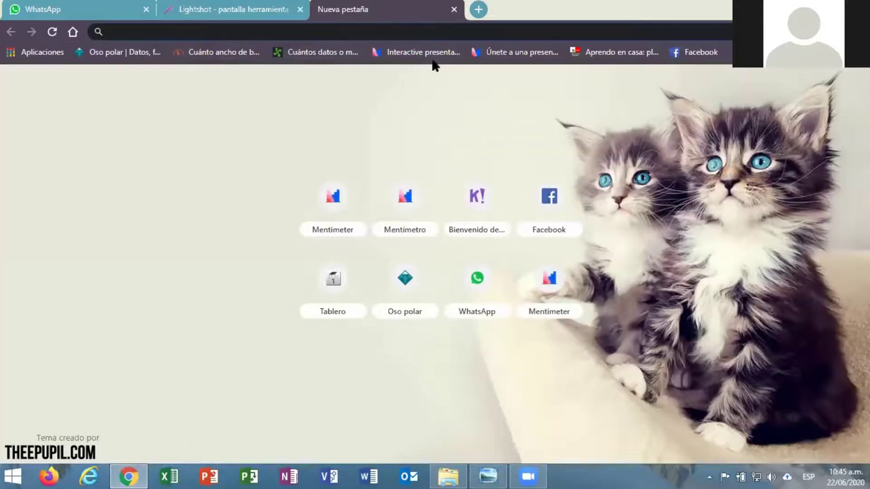
pyautogui.click(860, 32)
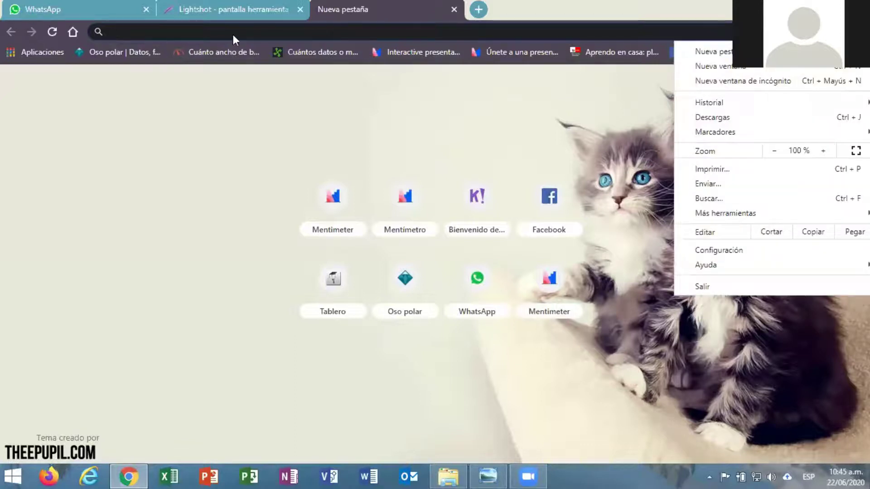
pyautogui.click(340, 21)
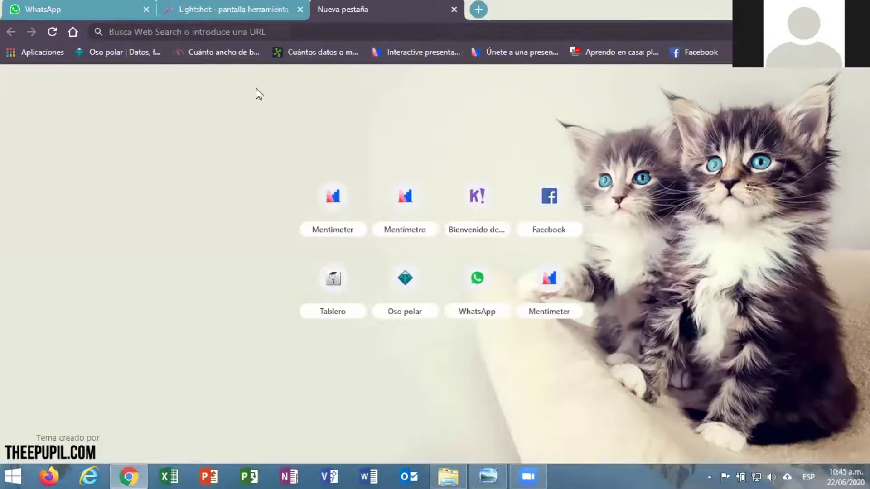
pyautogui.click(276, 19)
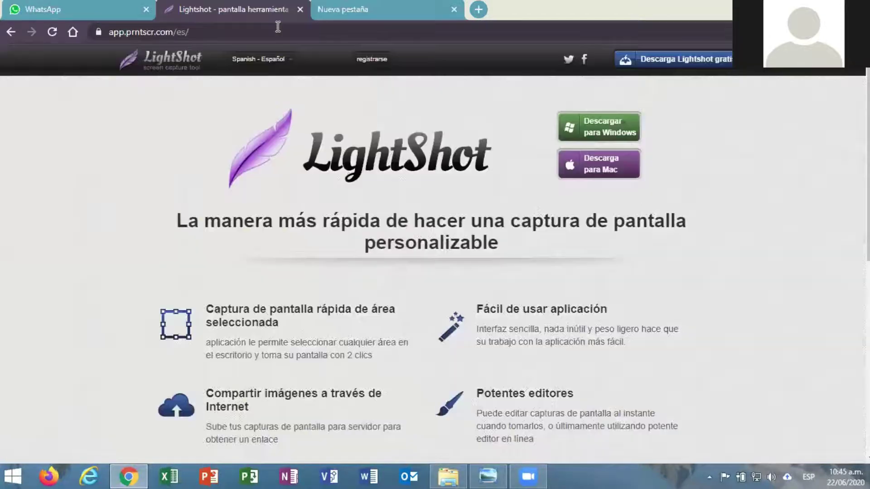
pyautogui.click(82, 7)
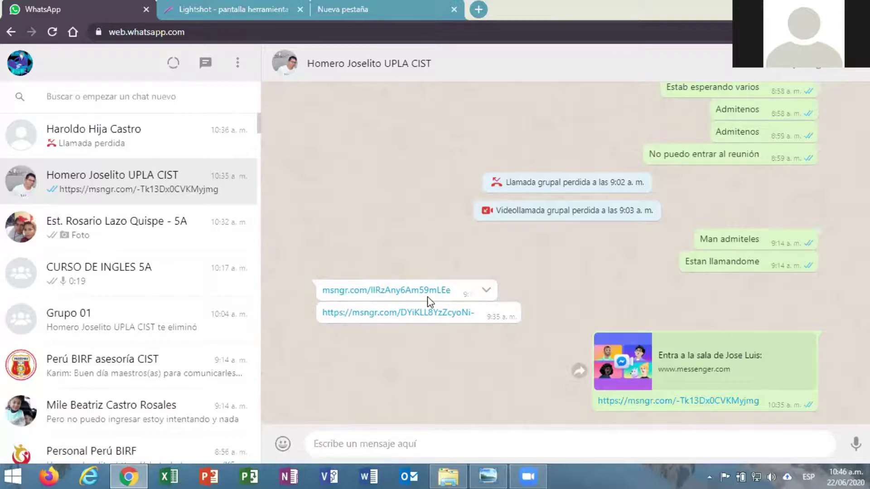
# Start a Lightshot capture, cancel the full-screen selection, and restart region-capture mode
pyautogui.press('Print')
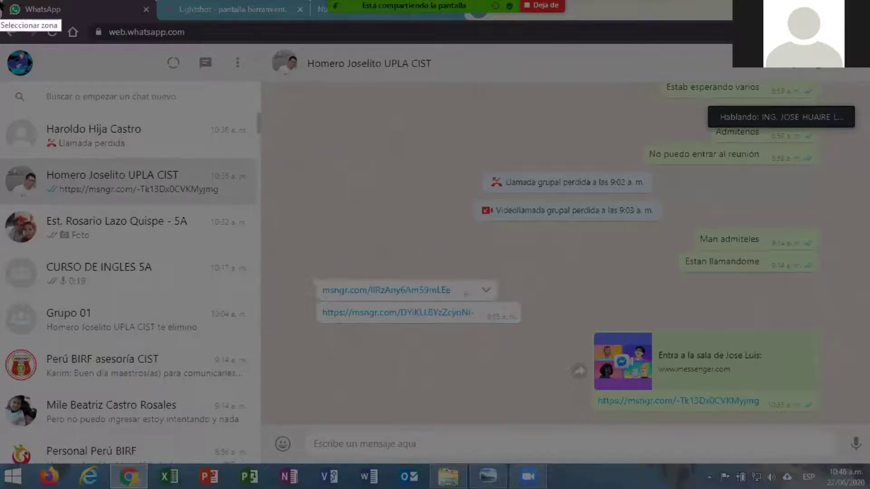
pyautogui.moveTo(1, 3); pyautogui.dragTo(869, 488)
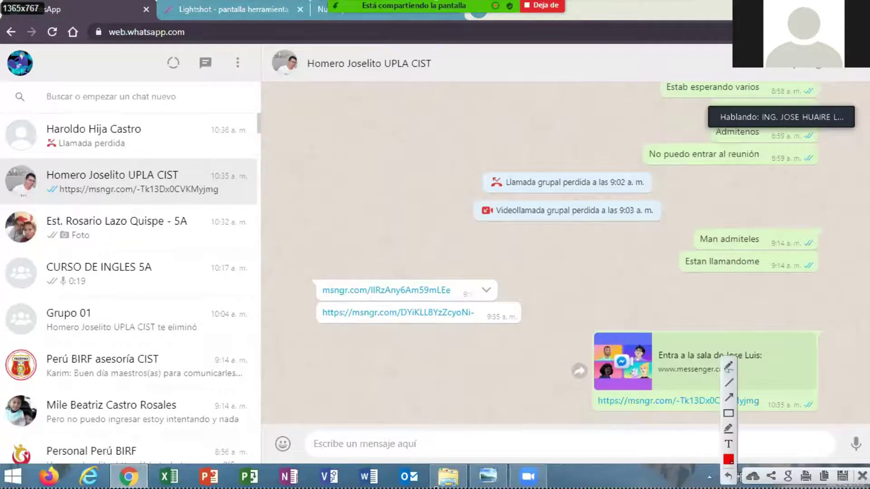
pyautogui.press('Escape')
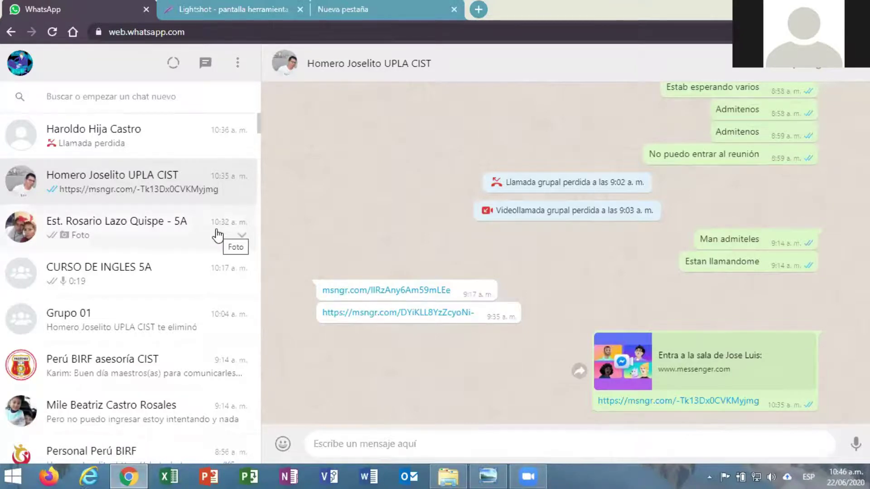
pyautogui.press('Print')
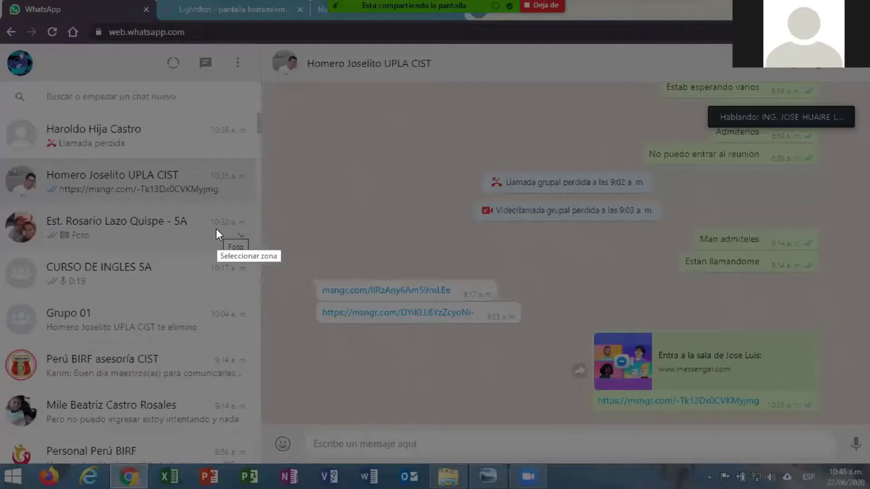
# Capture the chat list and mark the student's chat with a red box and arrow
pyautogui.moveTo(0, 42)
pyautogui.mouseDown()
pyautogui.moveTo(95, 290)
pyautogui.moveTo(249, 334)
pyautogui.moveTo(258, 348)
pyautogui.moveTo(262, 473)
pyautogui.moveTo(261, 464)
pyautogui.mouseUp()
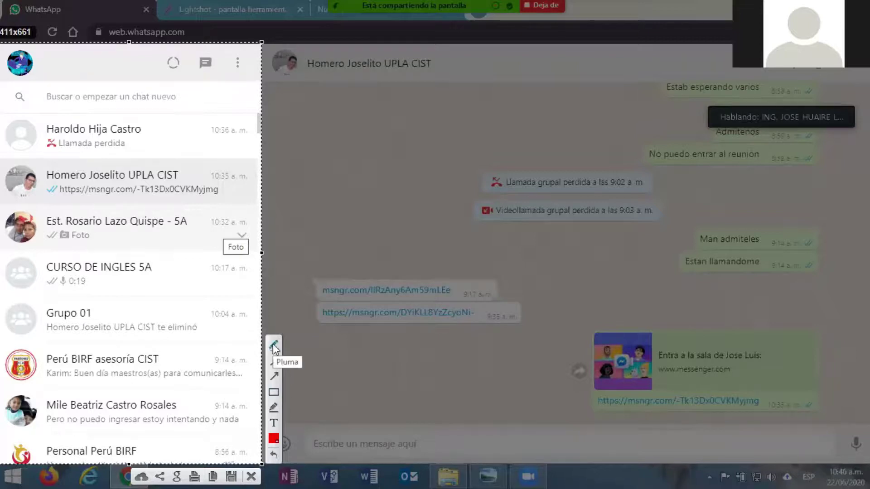
pyautogui.click(274, 361)
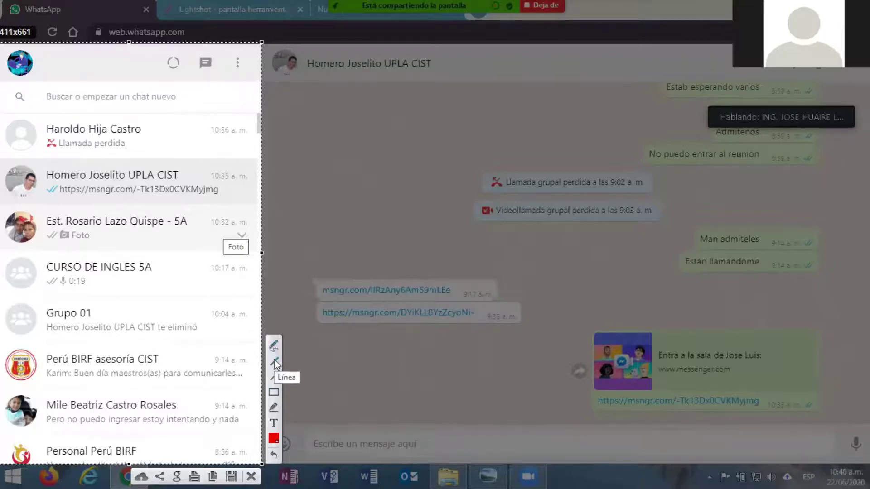
pyautogui.click(276, 376)
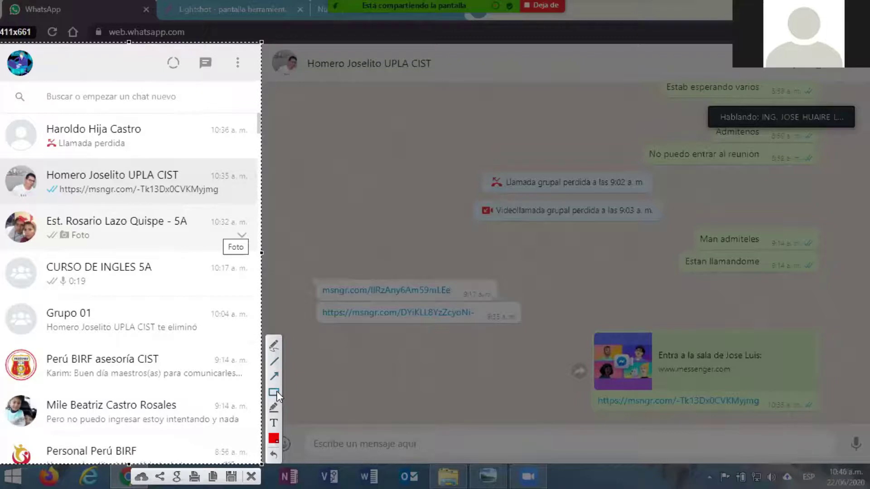
pyautogui.click(276, 390)
pyautogui.moveTo(3, 210)
pyautogui.mouseDown()
pyautogui.moveTo(30, 259)
pyautogui.moveTo(190, 241)
pyautogui.moveTo(194, 249)
pyautogui.mouseUp()
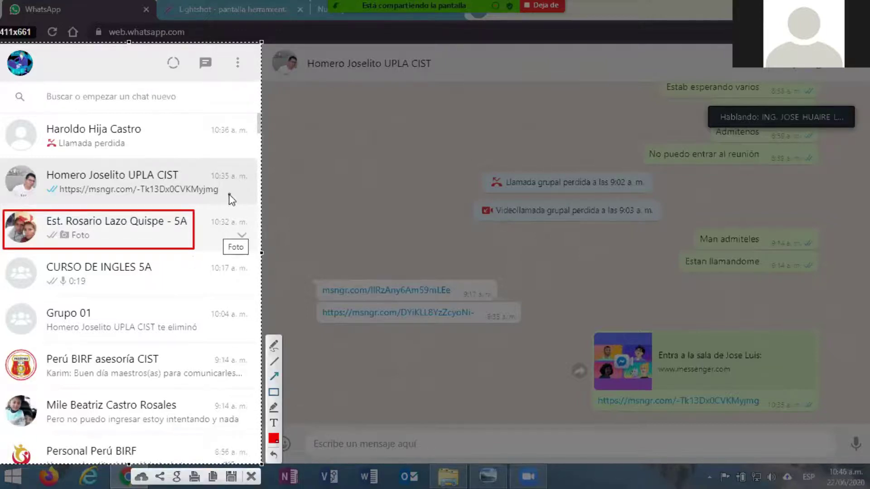
pyautogui.moveTo(239, 188); pyautogui.dragTo(200, 220)
# Circle CURSO DE INGLES 5A in yellow and underline the Perú BIRF chat in red
pyautogui.click(275, 409)
pyautogui.moveTo(36, 295); pyautogui.dragTo(154, 288)
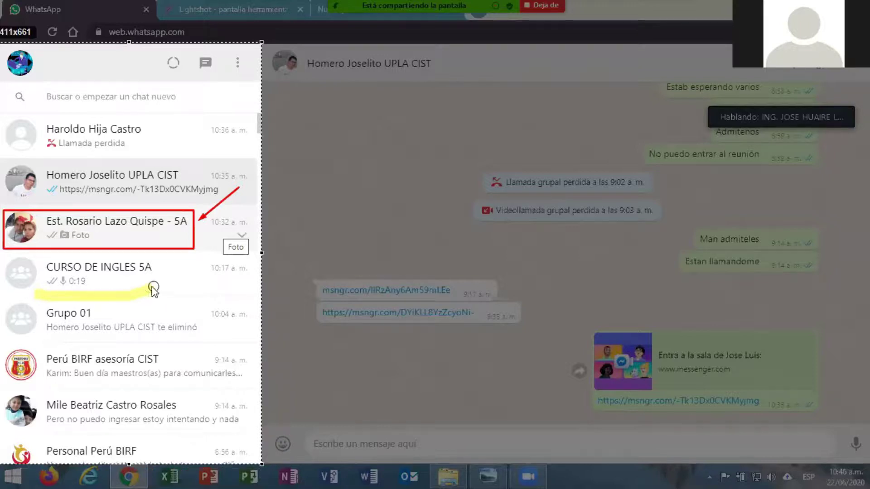
pyautogui.moveTo(154, 258)
pyautogui.mouseDown()
pyautogui.moveTo(66, 251)
pyautogui.moveTo(7, 268)
pyautogui.moveTo(43, 297)
pyautogui.mouseUp()
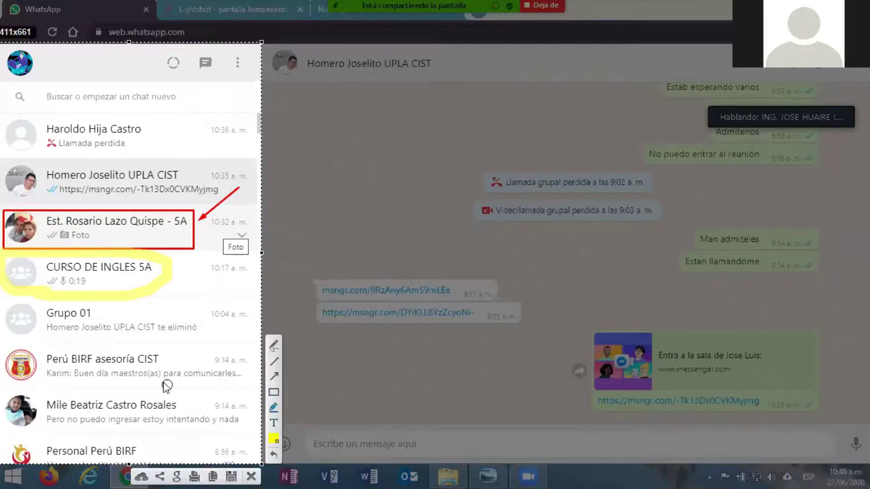
pyautogui.click(274, 360)
pyautogui.moveTo(40, 386)
pyautogui.mouseDown()
pyautogui.moveTo(176, 392)
pyautogui.moveTo(168, 386)
pyautogui.mouseUp()
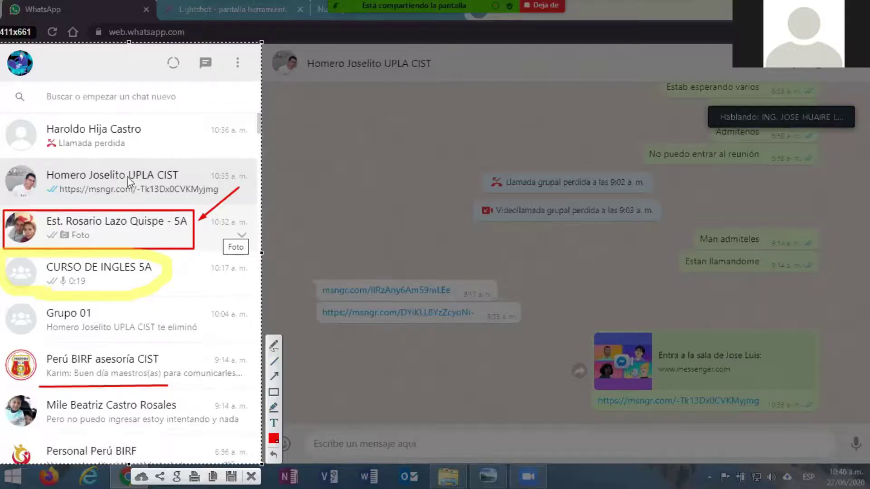
pyautogui.moveTo(83, 97); pyautogui.dragTo(96, 120)
# Label the capture PARTICIPANTES above the chat list and colour the label blue
pyautogui.write('PARTICI')
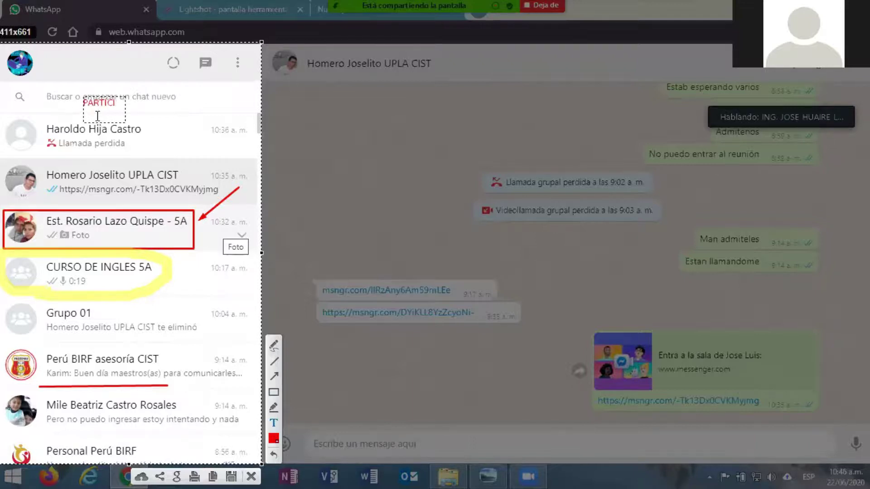
pyautogui.write('PANTES')
pyautogui.moveTo(148, 103); pyautogui.dragTo(81, 102)
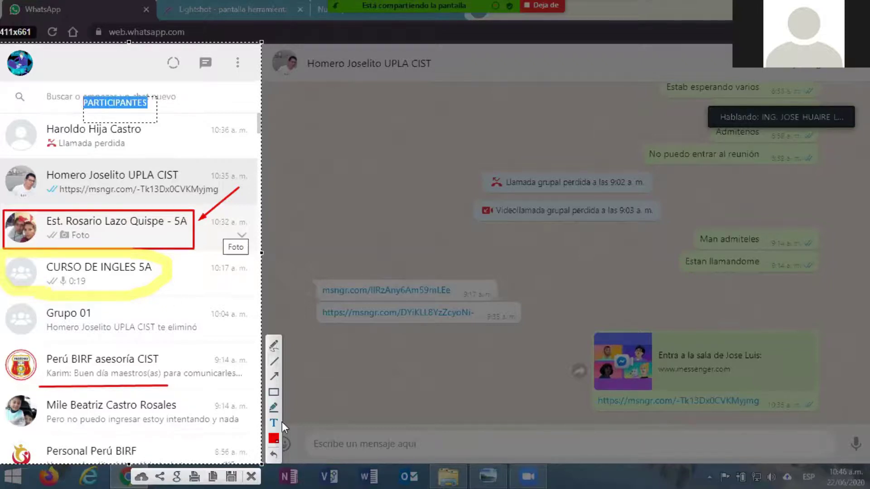
pyautogui.click(274, 438)
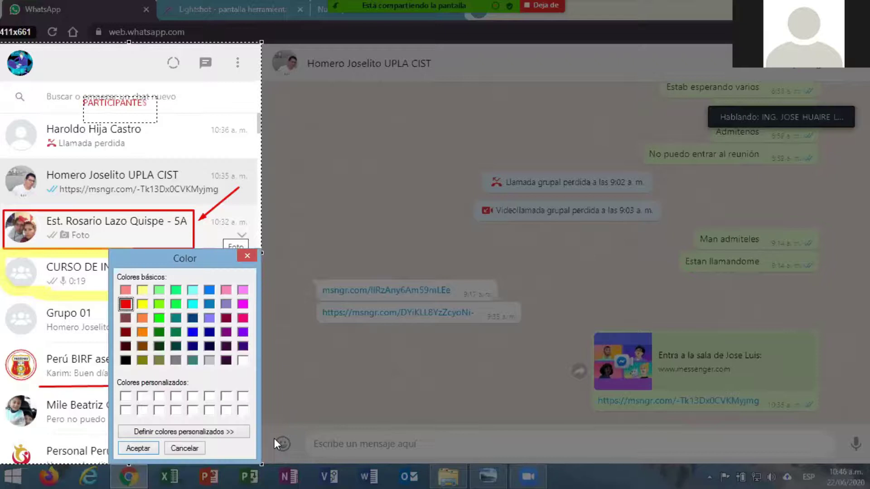
pyautogui.moveTo(200, 256); pyautogui.dragTo(366, 115)
pyautogui.click(366, 191)
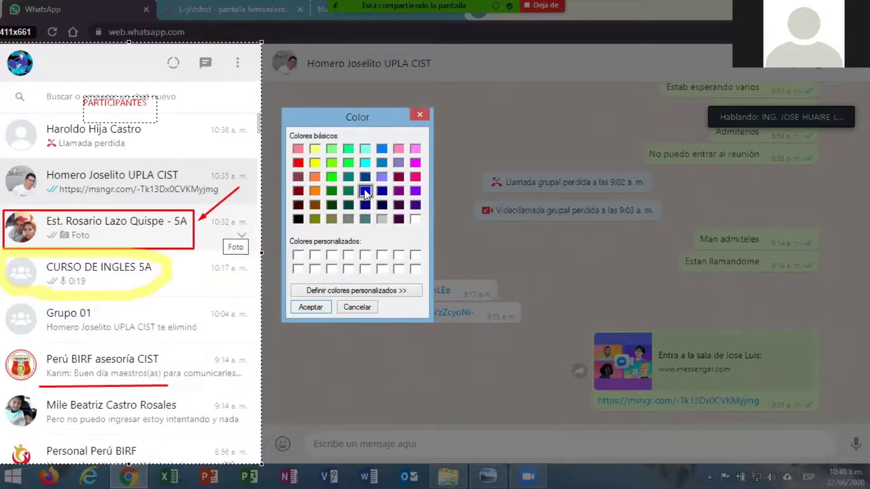
pyautogui.click(313, 306)
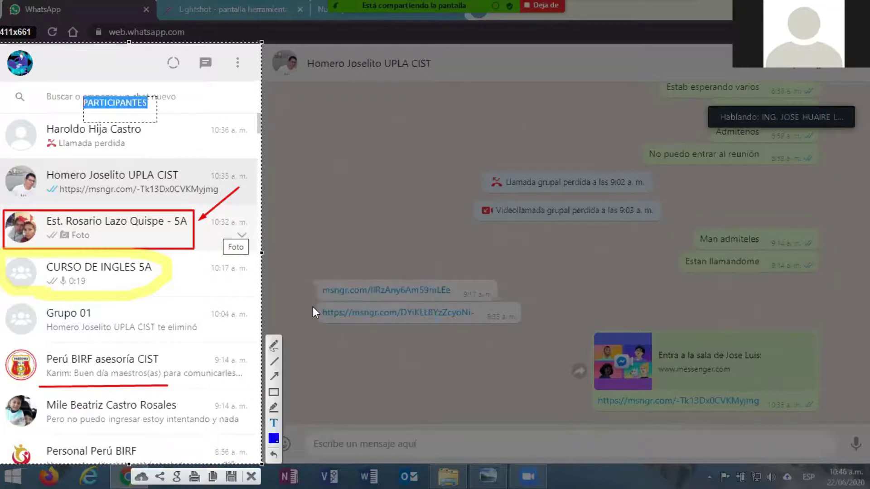
pyautogui.click(152, 119)
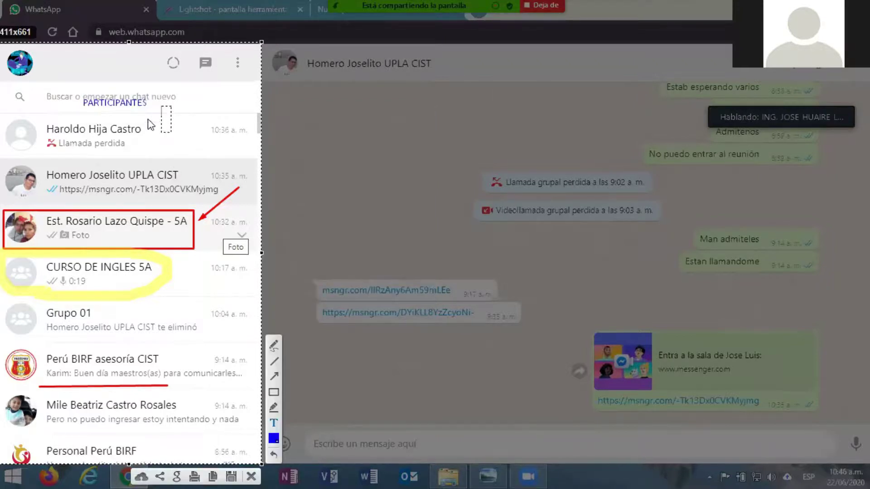
pyautogui.click(120, 105)
# Add a red NO ASISTIÓ label beside the Perú BIRF chat
pyautogui.click(271, 454)
pyautogui.moveTo(119, 108); pyautogui.dragTo(131, 113)
pyautogui.click(274, 423)
pyautogui.write('NOS')
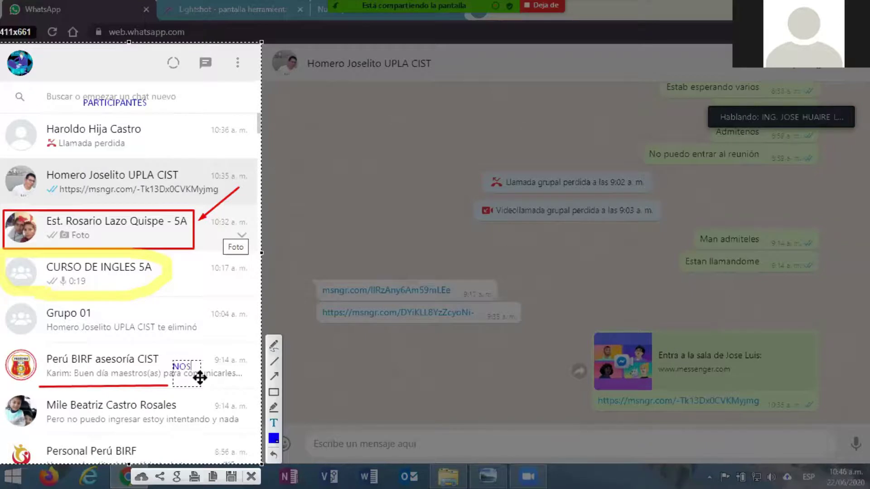
pyautogui.press('BackSpace')
pyautogui.write('ASISTIÓ')
pyautogui.moveTo(191, 358); pyautogui.dragTo(158, 369)
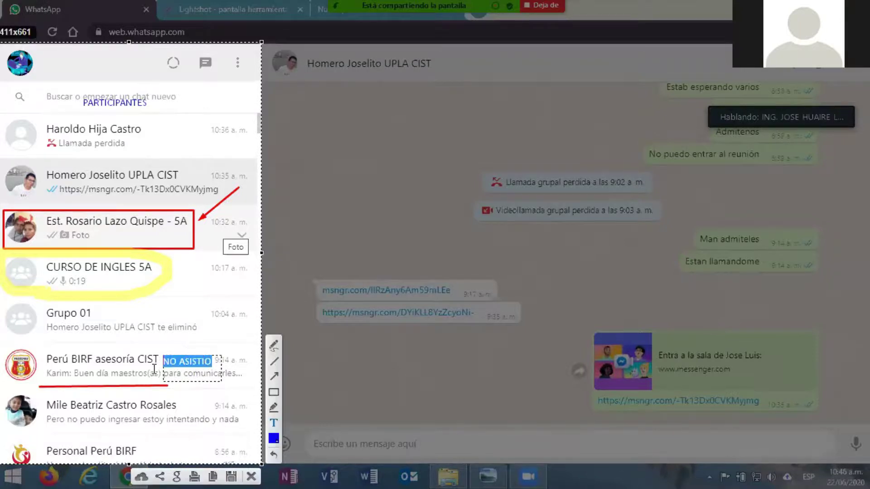
pyautogui.click(273, 438)
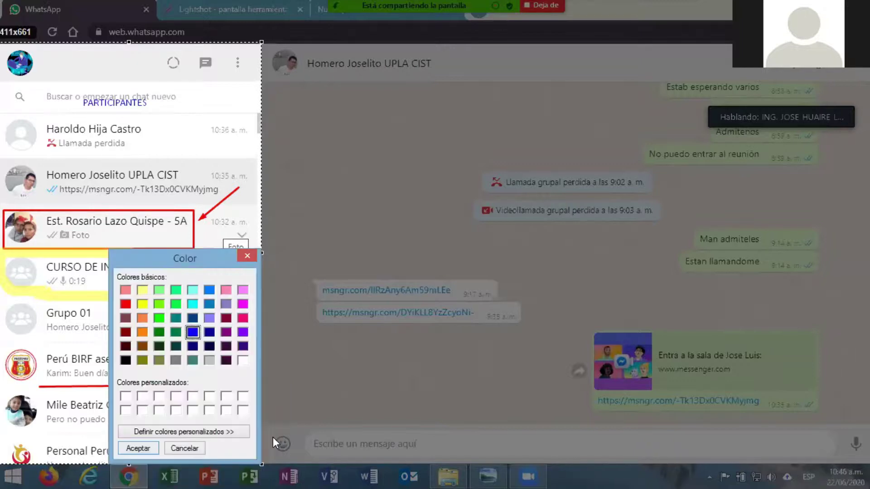
pyautogui.moveTo(208, 262); pyautogui.dragTo(400, 185)
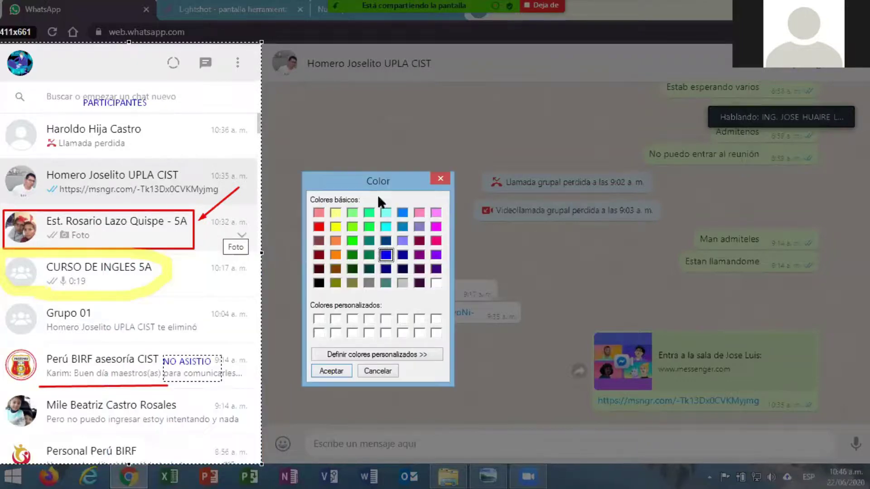
pyautogui.click(319, 226)
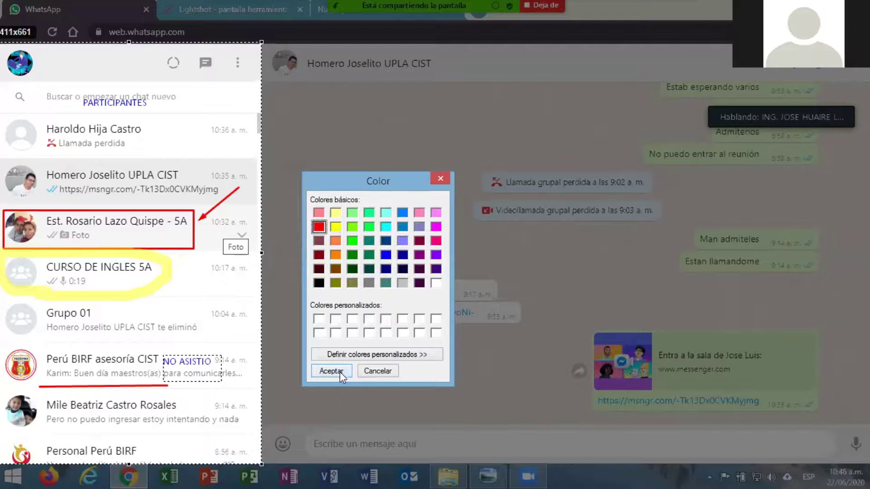
pyautogui.click(339, 370)
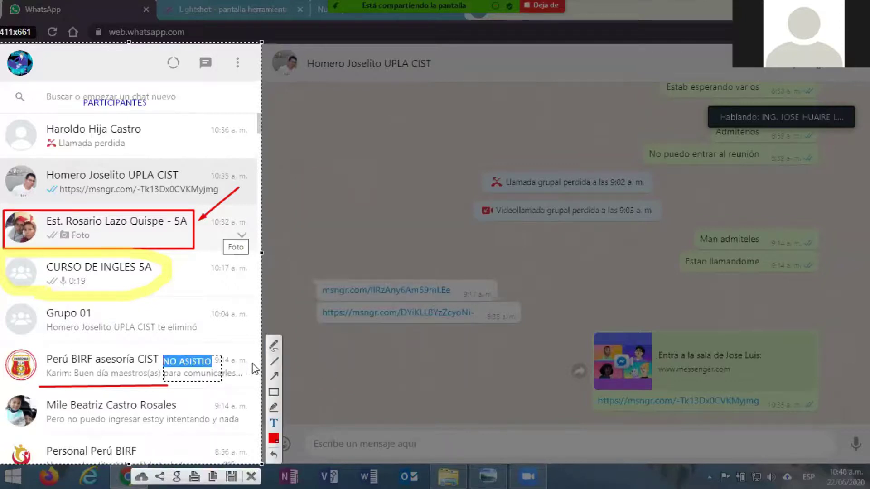
pyautogui.click(238, 348)
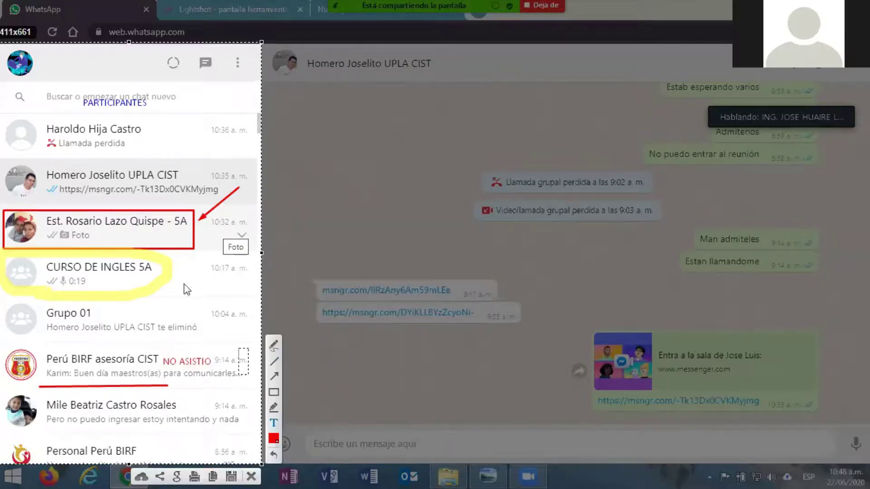
# Undo the NO ASISTIÓ label and stray marks, then copy the capture to the clipboard
pyautogui.click(146, 106)
pyautogui.click(126, 101)
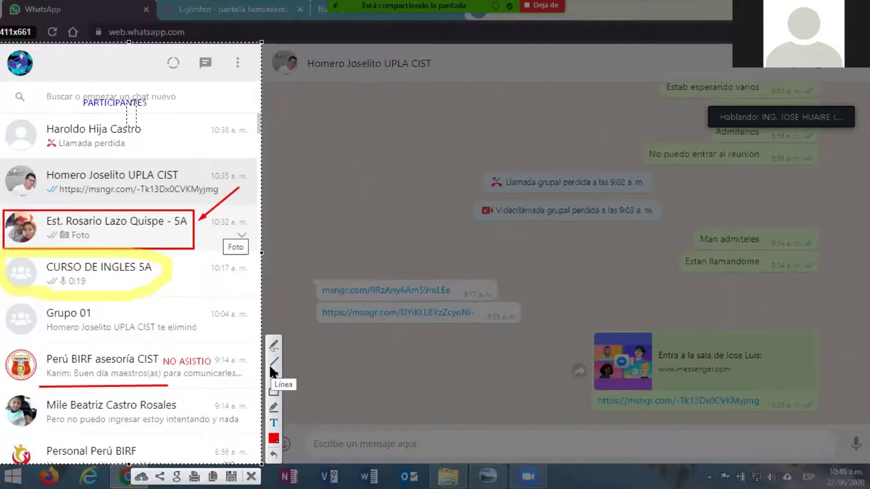
pyautogui.click(272, 455)
pyautogui.click(271, 455)
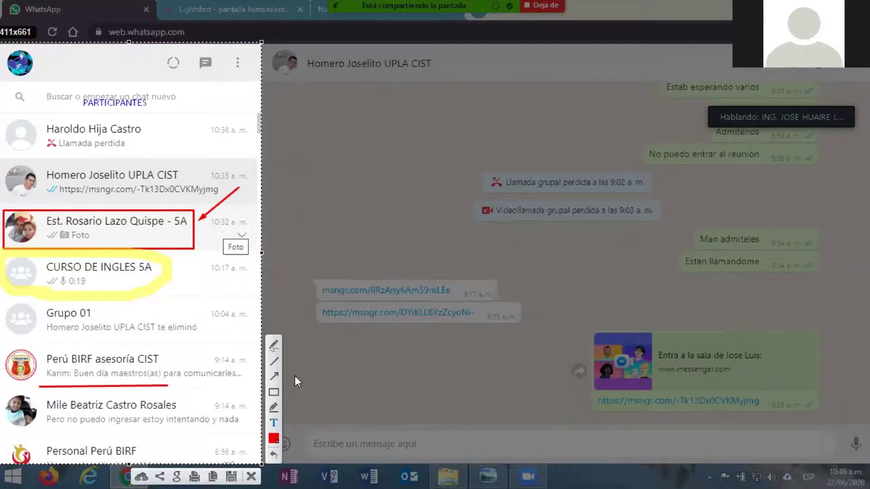
pyautogui.click(213, 476)
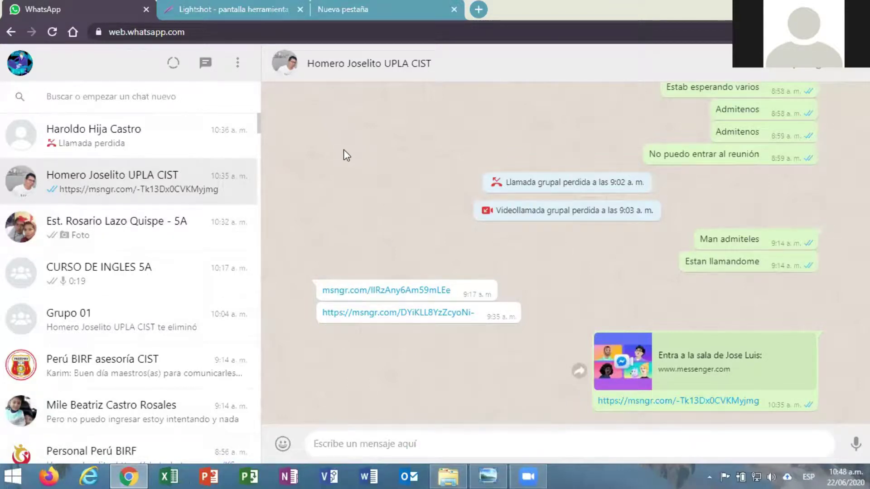
pyautogui.hotkey('ctrl', '3')
pyautogui.click(257, 20)
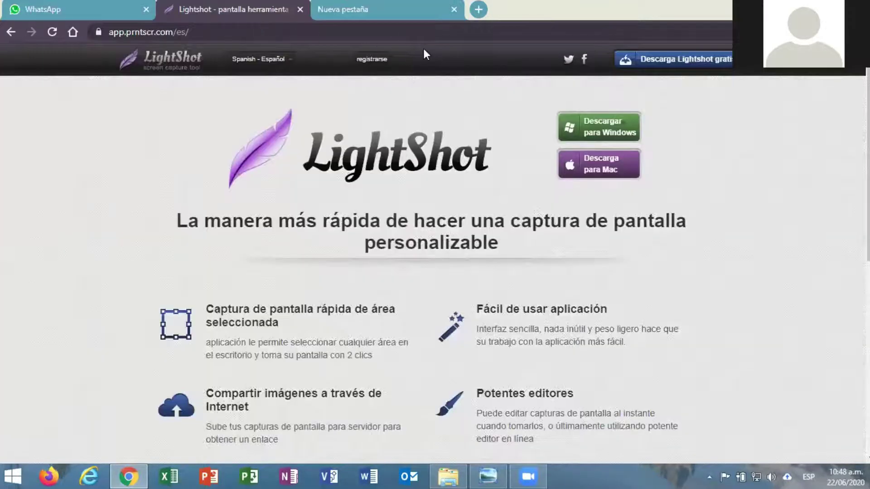
pyautogui.click(390, 20)
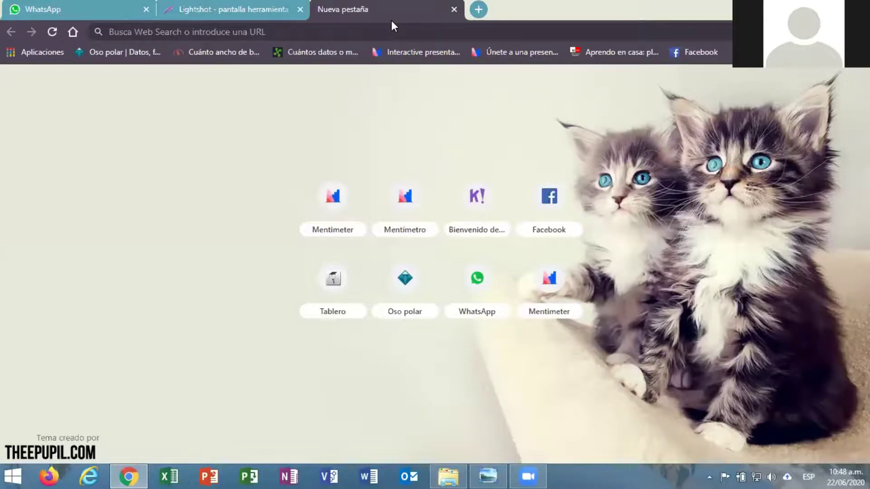
pyautogui.hotkey('ctrl', 'Tab')
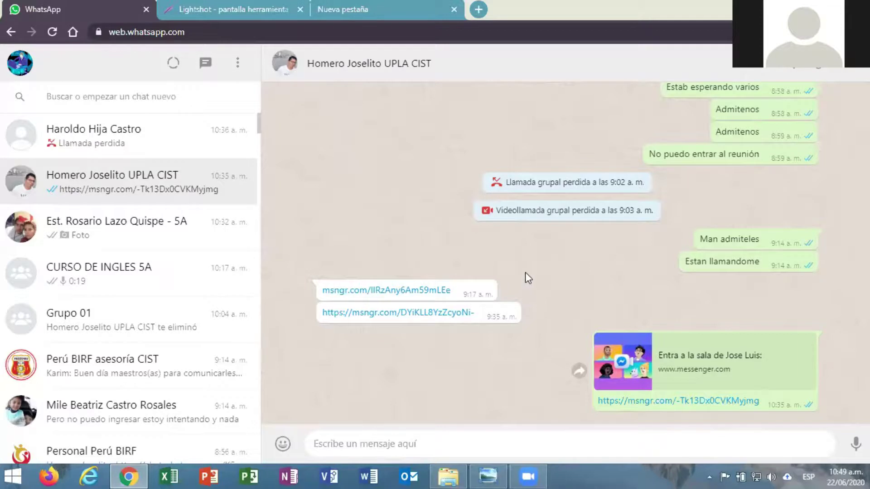
pyautogui.click(343, 18)
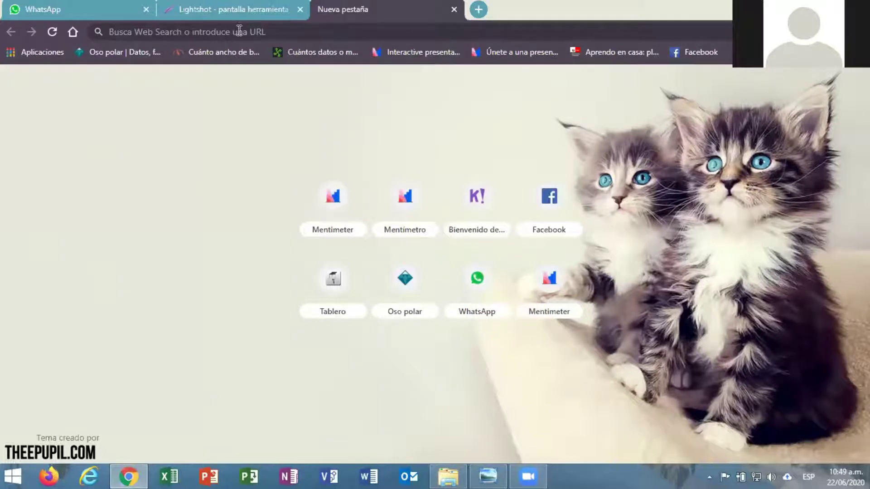
pyautogui.click(235, 11)
pyautogui.click(79, 8)
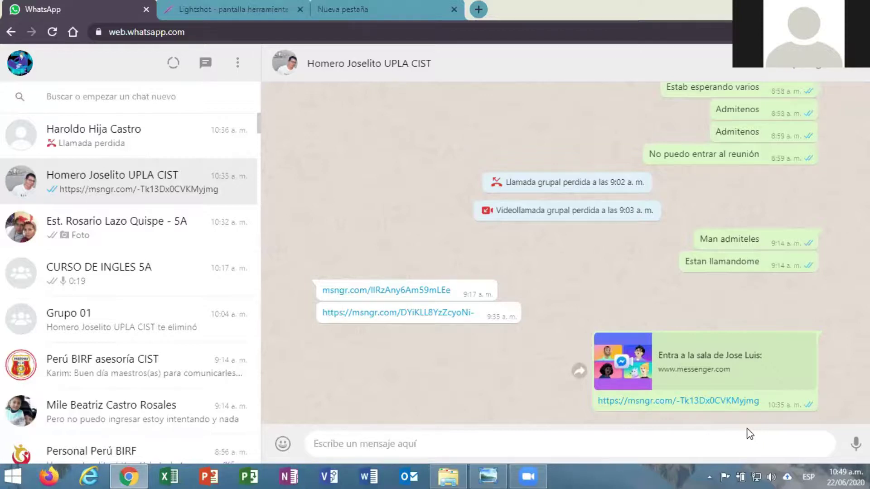
pyautogui.middleClick(181, 5)
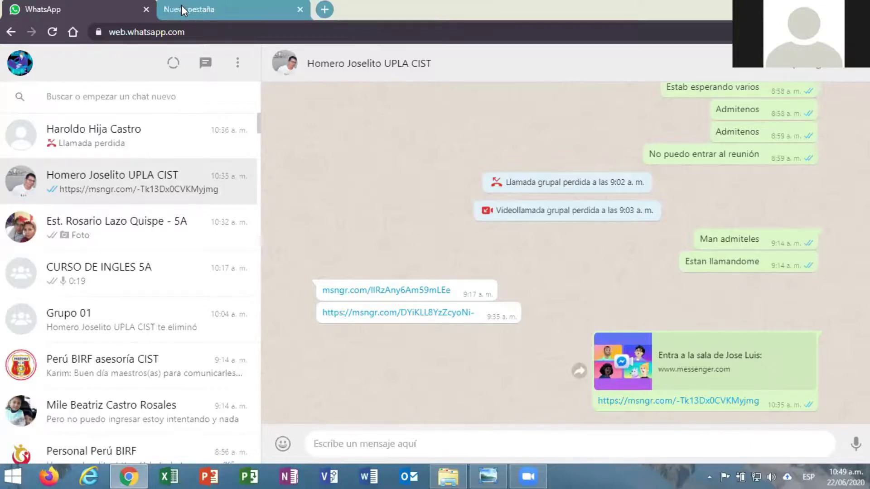
# Close the empty tab and open a new tab on the Google homepage
pyautogui.middleClick(313, 21)
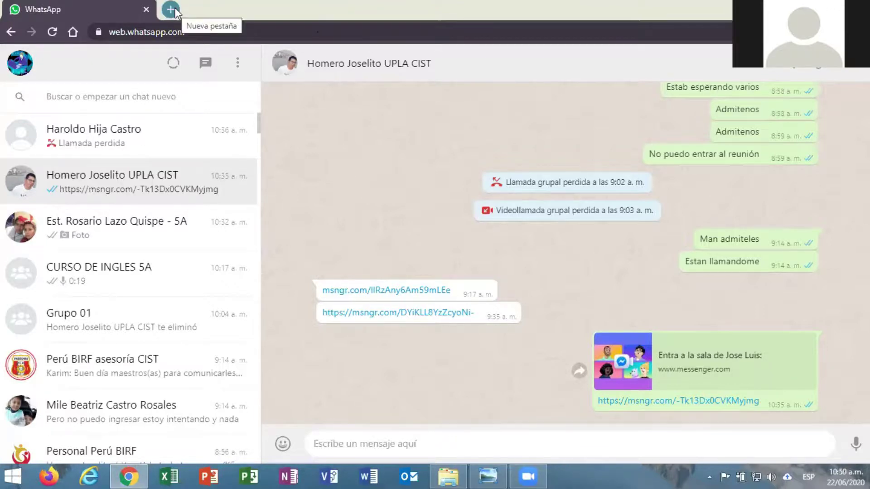
pyautogui.click(173, 9)
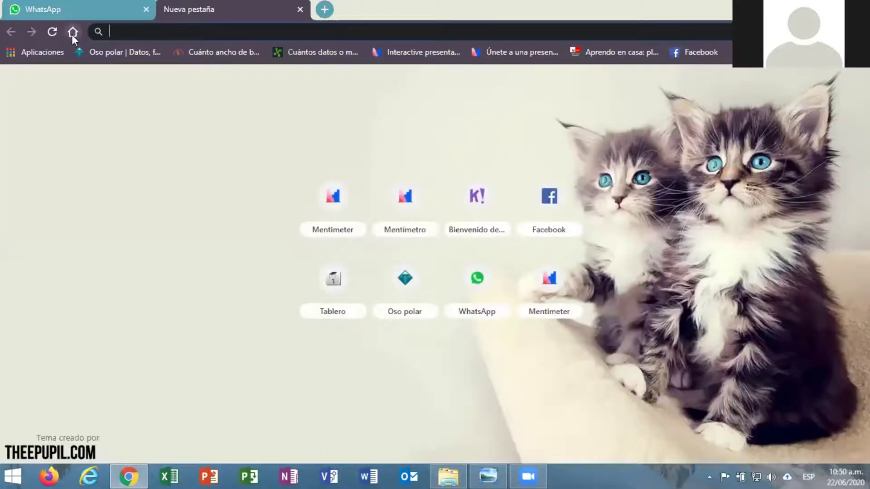
pyautogui.click(72, 33)
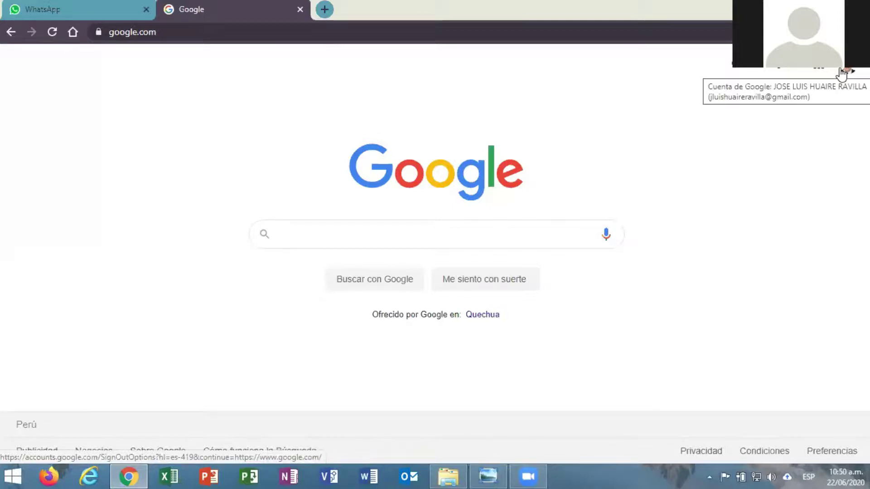
# Sign out of the Google account, then sign back in by entering the account password
pyautogui.click(842, 72)
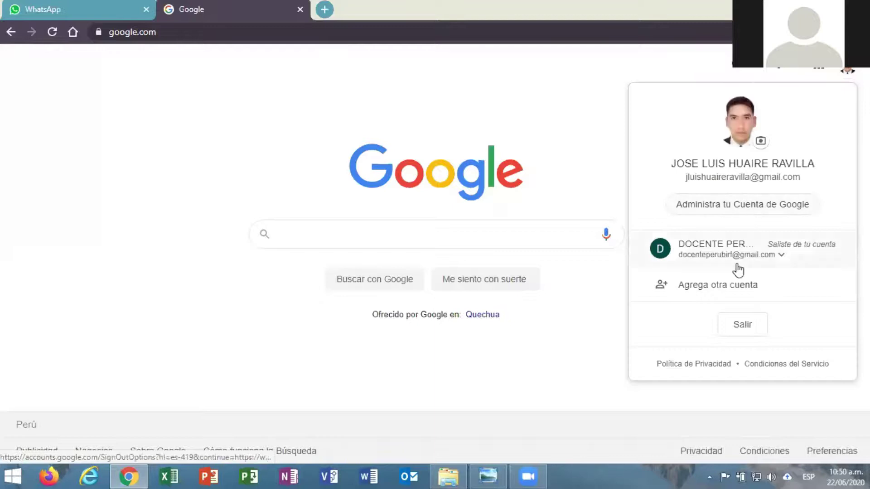
pyautogui.click(742, 327)
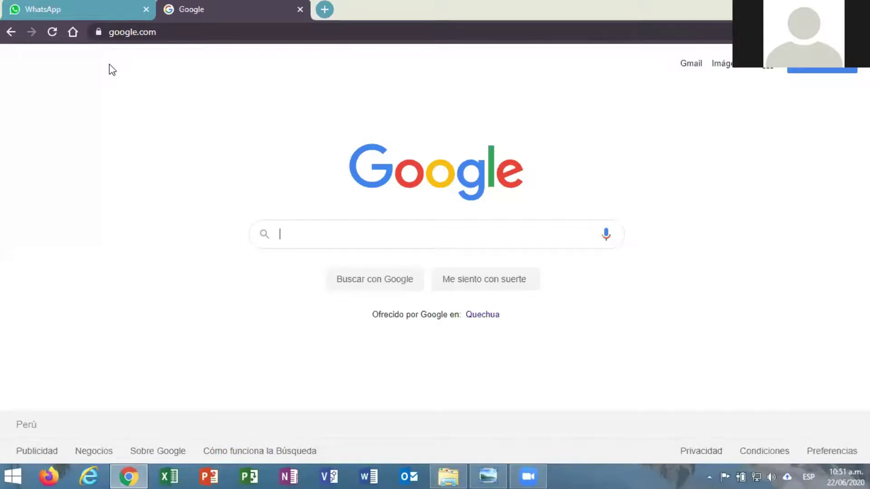
pyautogui.click(828, 68)
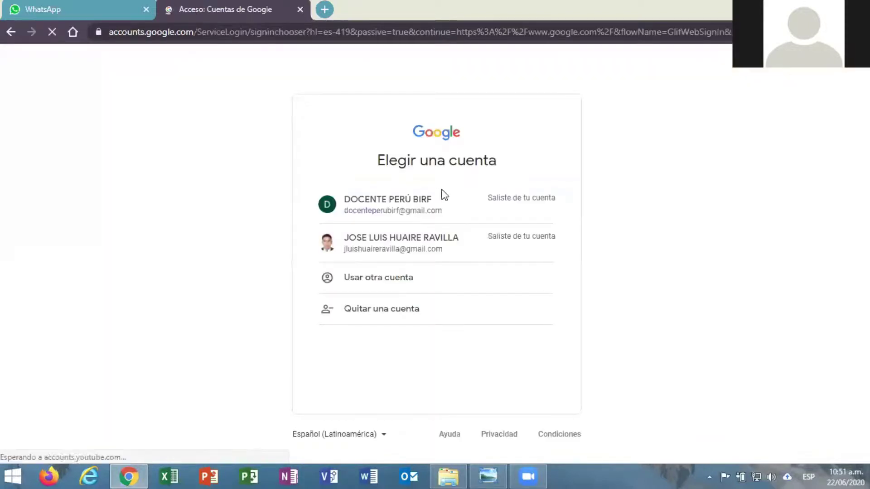
pyautogui.click(435, 247)
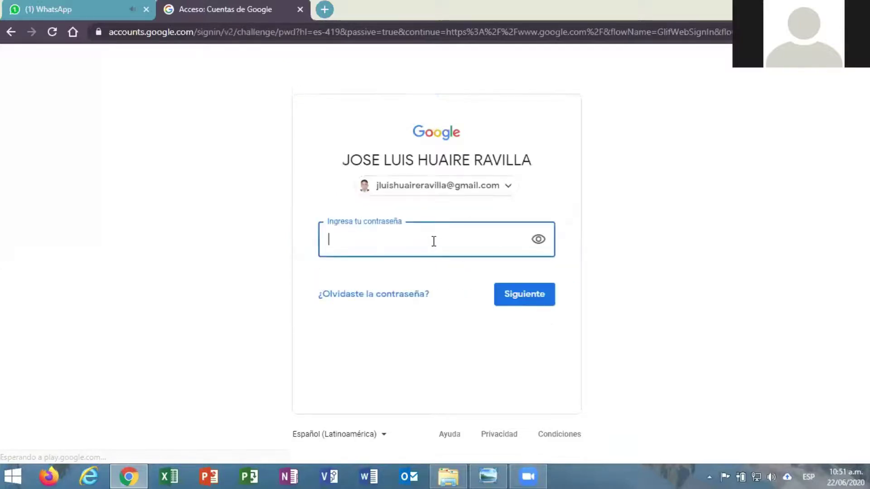
pyautogui.write('•••••••••••••')
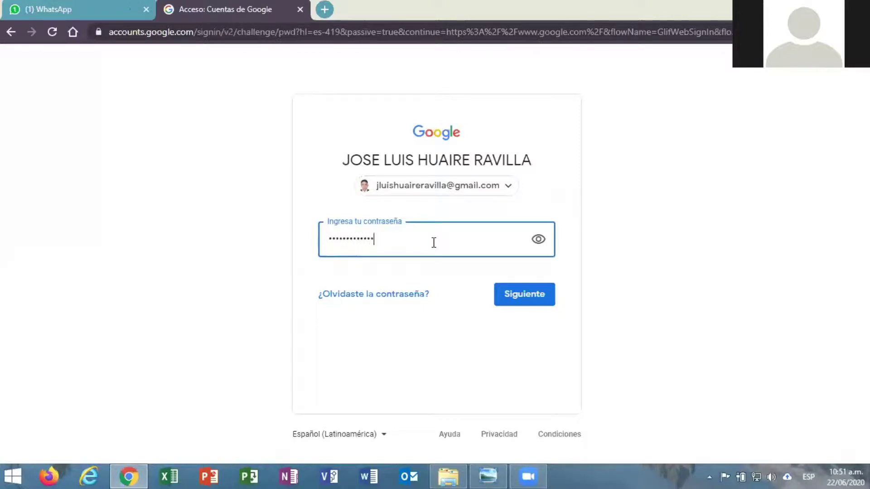
pyautogui.press('Return')
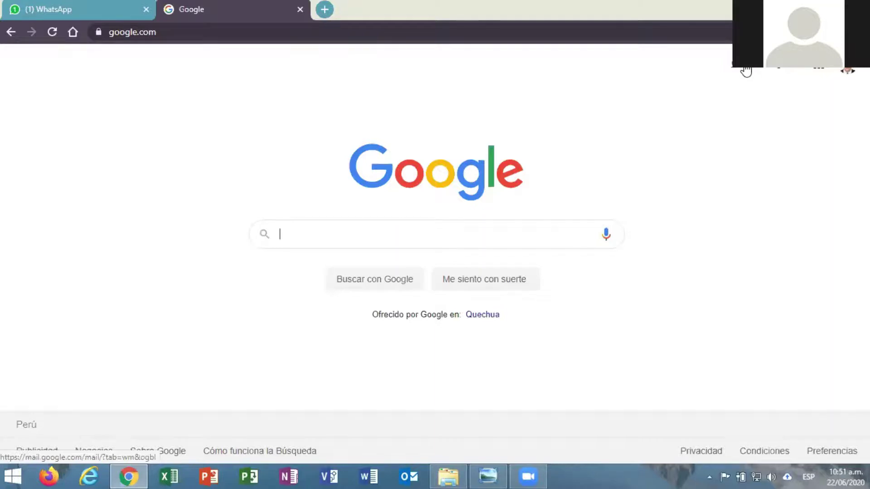
# Open Gmail, reload it after the temporary error, then close its tab
pyautogui.click(746, 71)
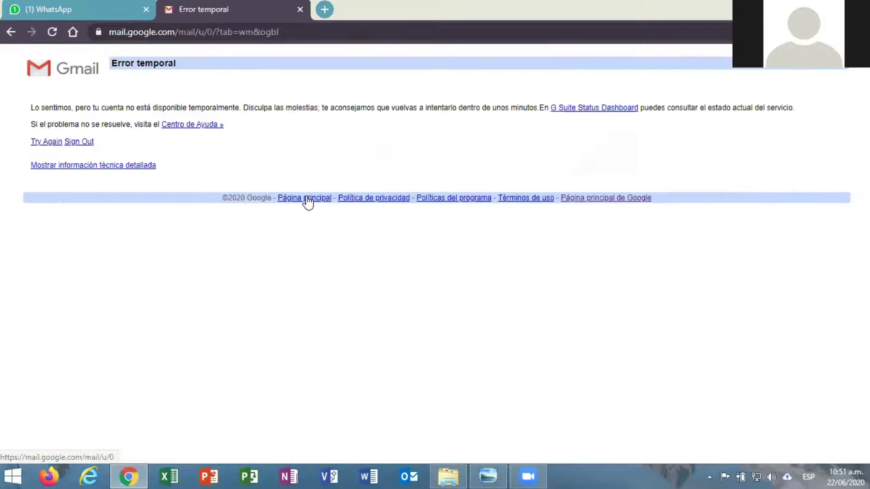
pyautogui.click(54, 32)
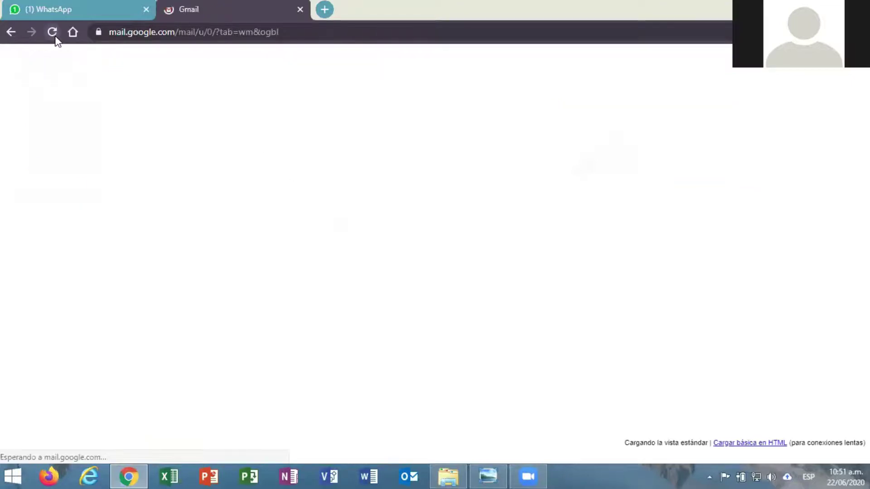
pyautogui.click(53, 32)
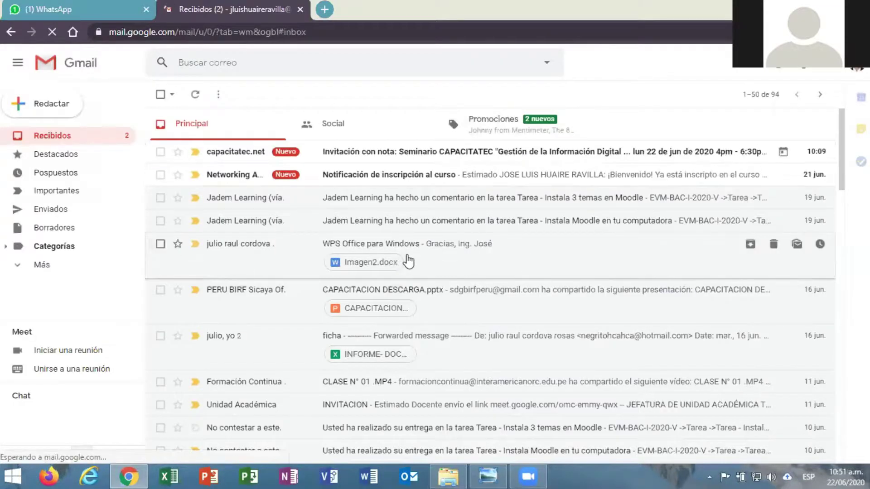
pyautogui.click(833, 73)
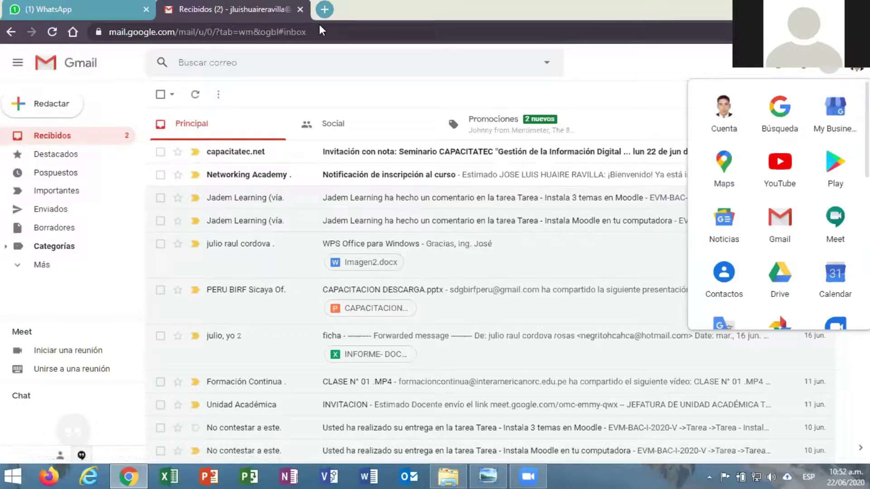
pyautogui.hotkey('ctrl', 'w')
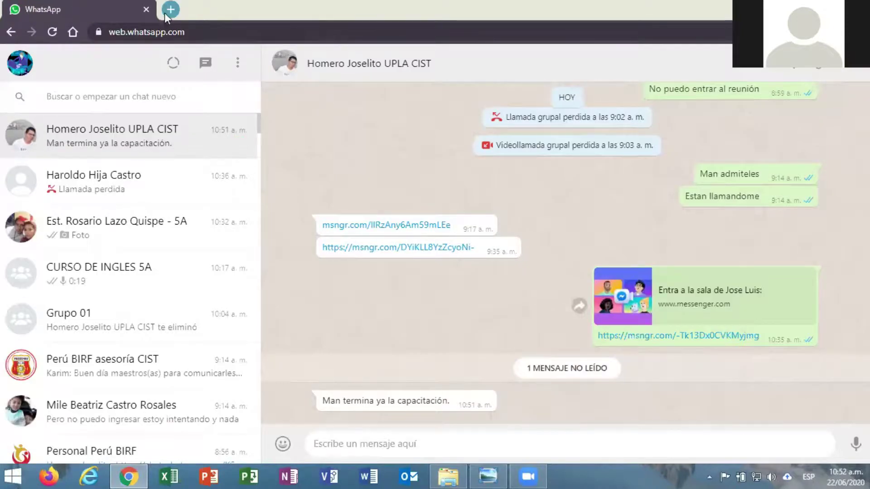
# Open a new tab on the Google homepage and launch Google Drive from the apps list
pyautogui.click(170, 10)
pyautogui.click(77, 30)
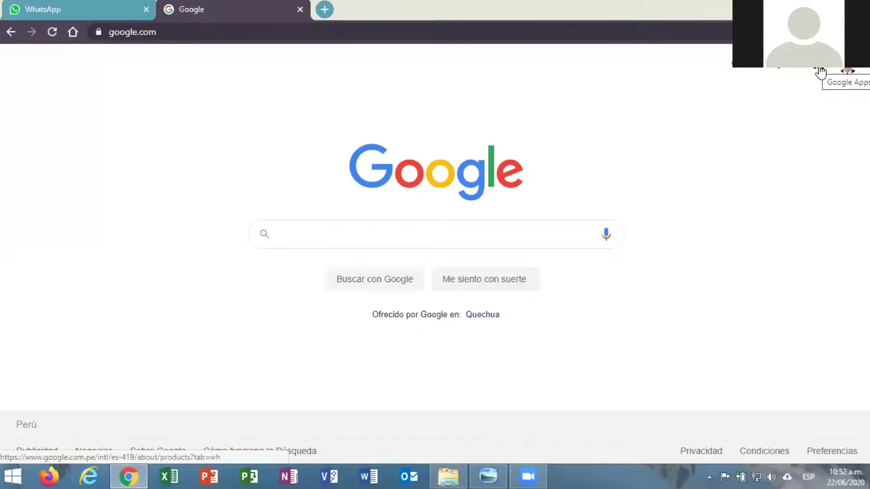
pyautogui.click(820, 71)
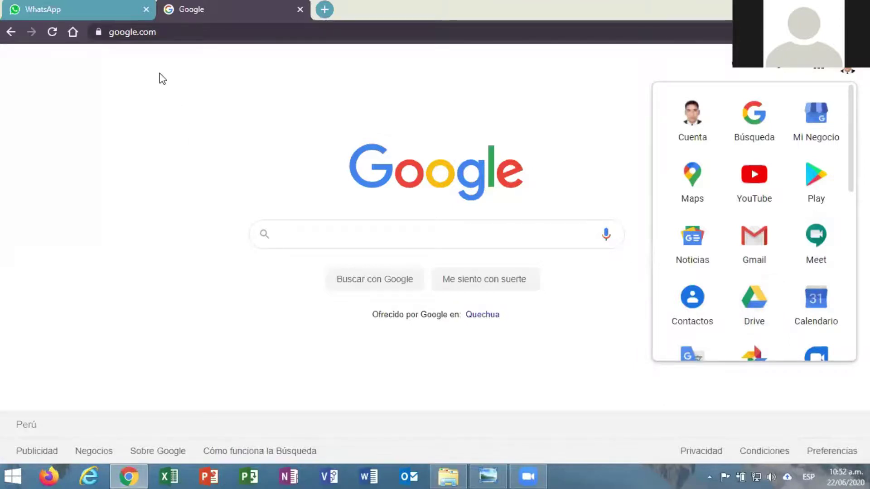
pyautogui.click(757, 299)
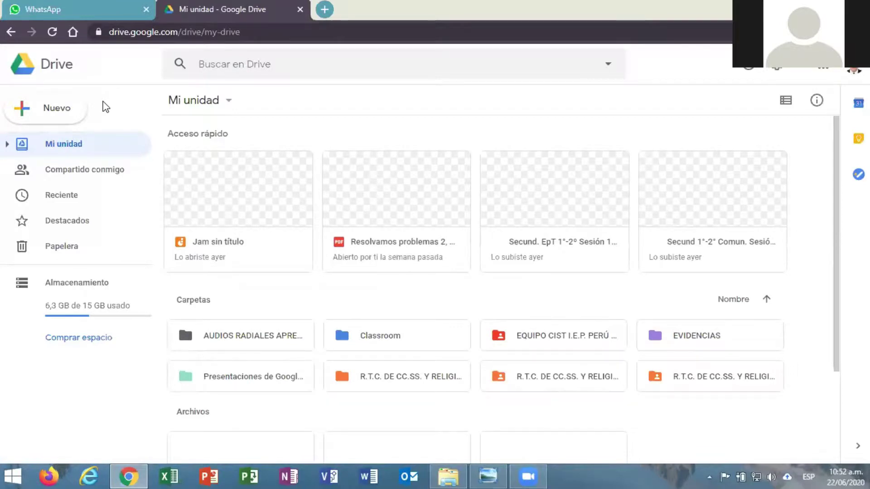
# Scroll through My Drive and dismiss the desktop notifications banner
pyautogui.scroll(-3, 528, 278)
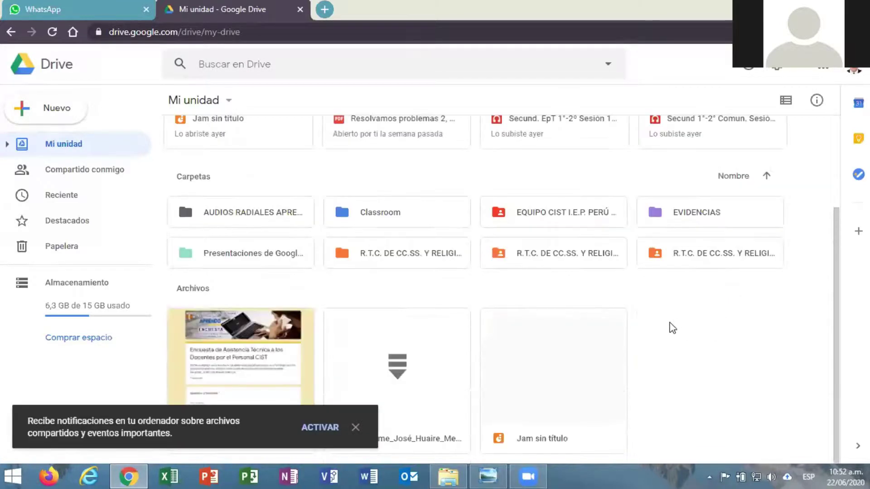
pyautogui.scroll(3, 584, 295)
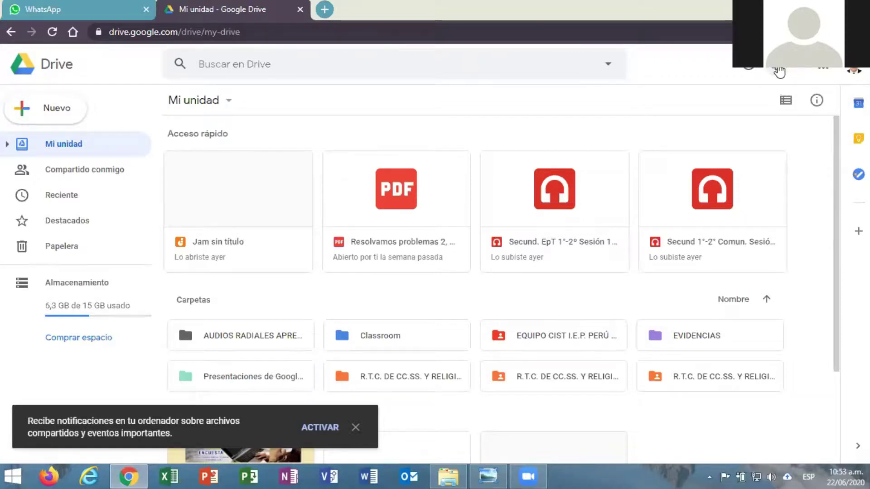
pyautogui.click(356, 428)
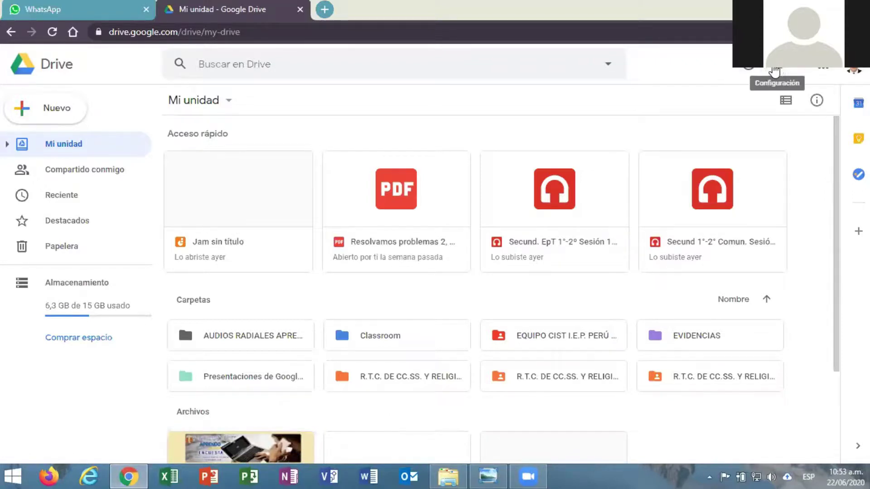
pyautogui.click(780, 68)
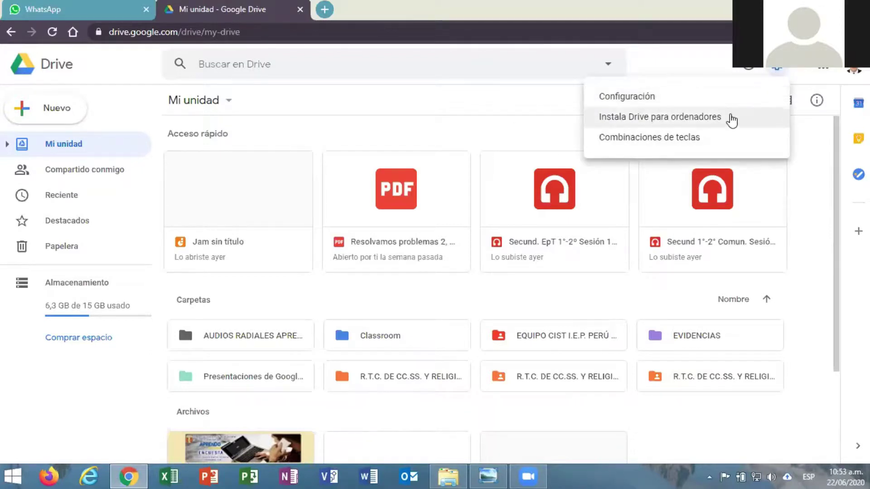
# Open the Drive for desktop download page and scroll to the Backup and Sync offer
pyautogui.click(669, 142)
pyautogui.click(746, 120)
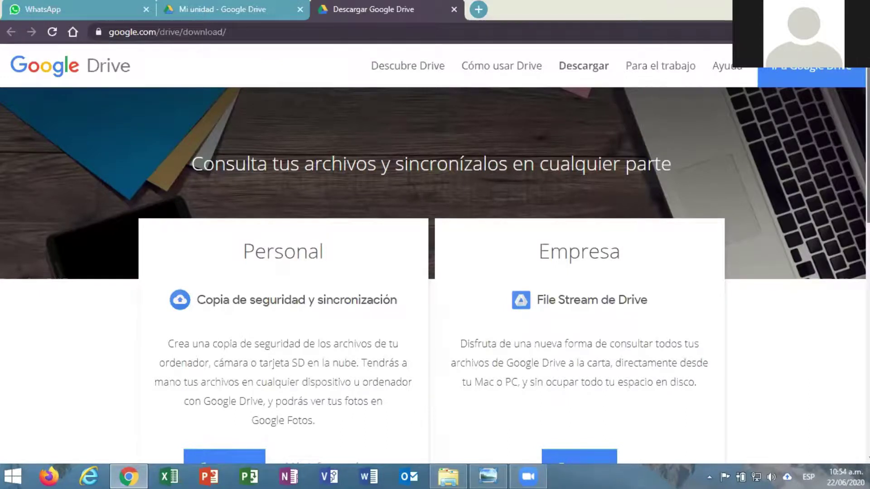
pyautogui.scroll(-2, 435, 276)
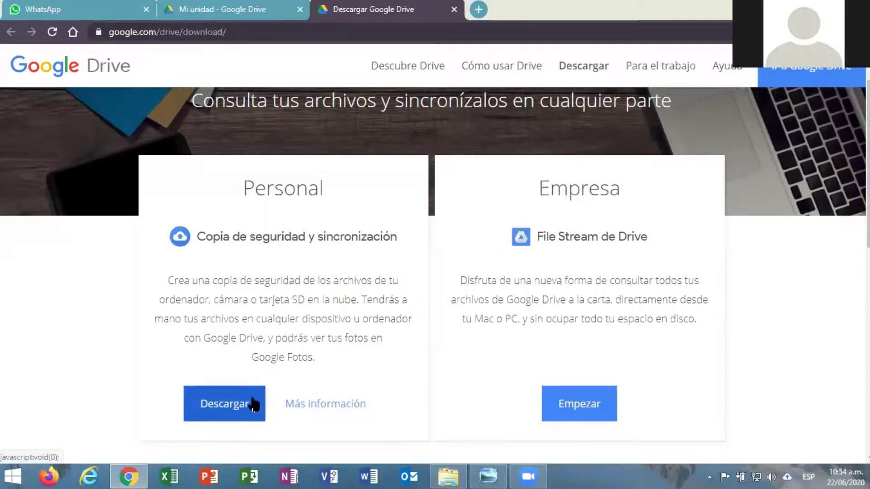
# Download Backup and Sync for personal use, accepting the terms
pyautogui.click(252, 401)
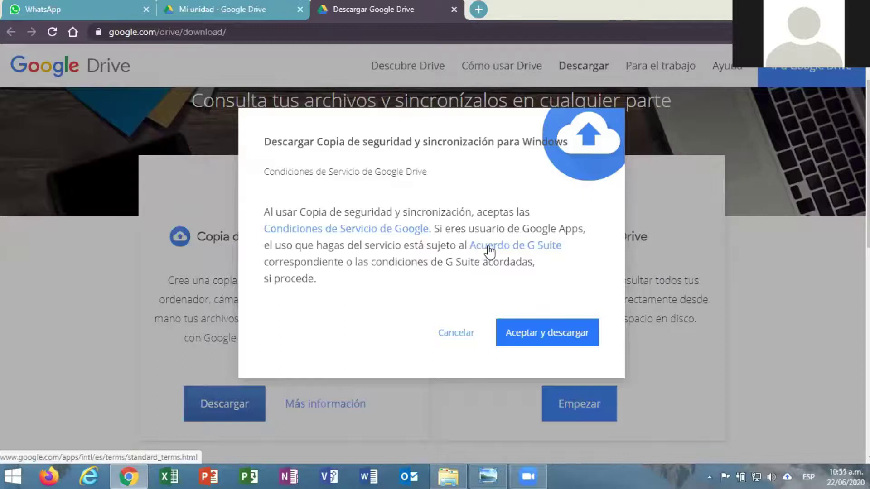
pyautogui.click(592, 333)
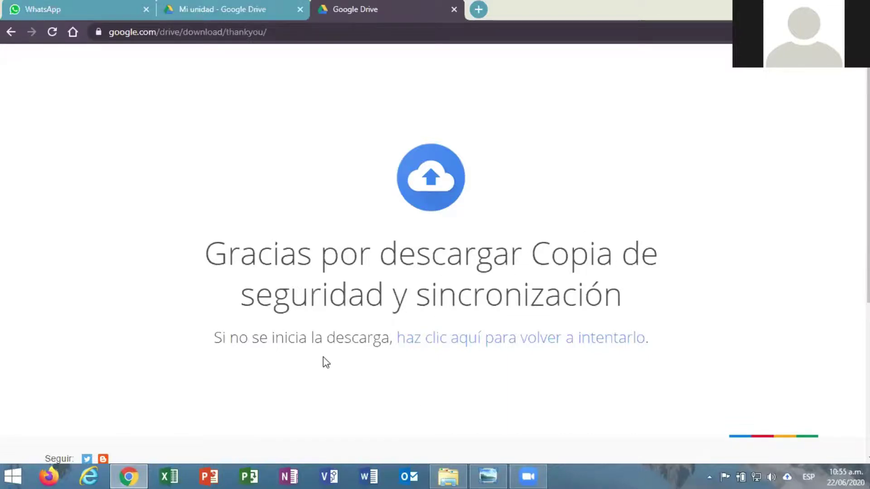
# Retry the download and save it in Downloads, appending 3 to the installer file name
pyautogui.click(559, 347)
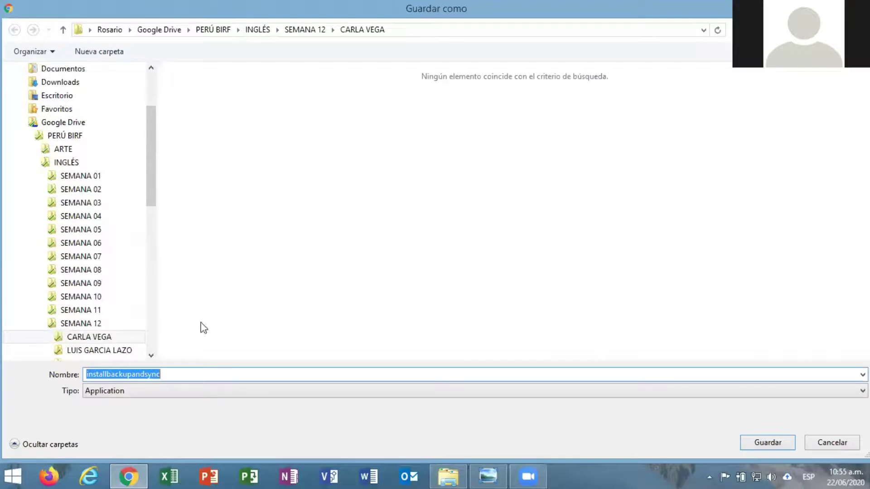
pyautogui.moveTo(155, 178); pyautogui.dragTo(163, 116)
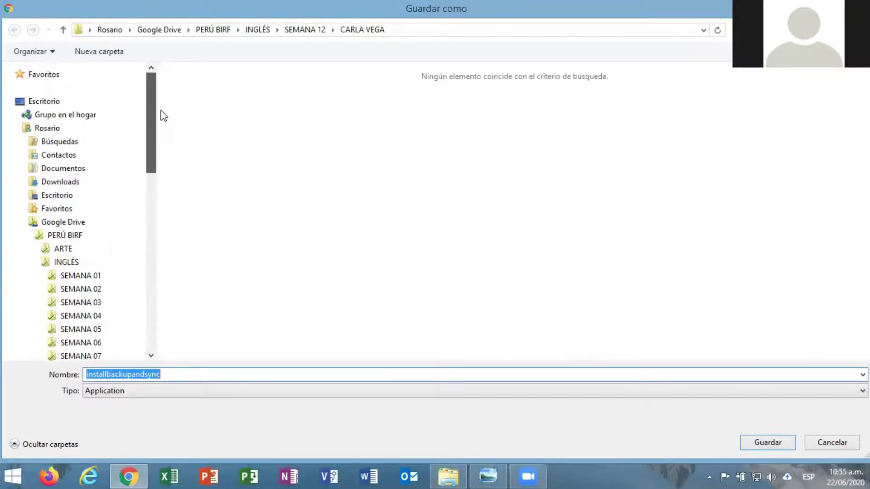
pyautogui.click(23, 222)
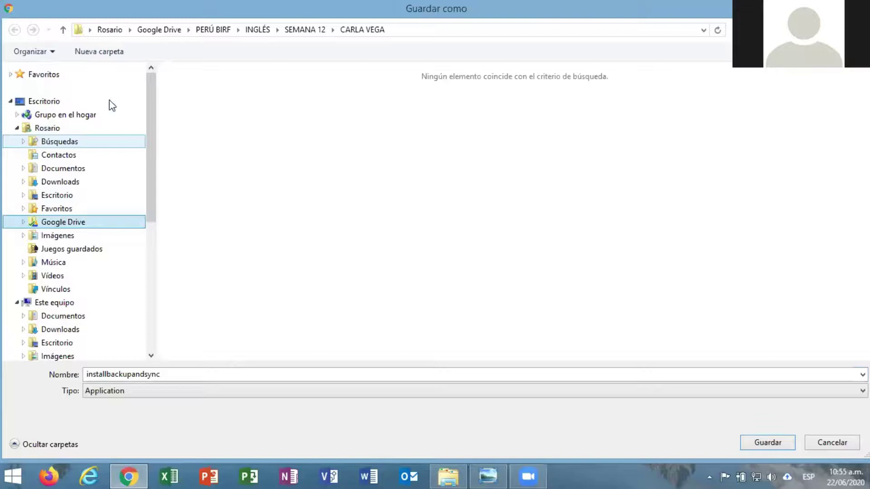
pyautogui.click(70, 181)
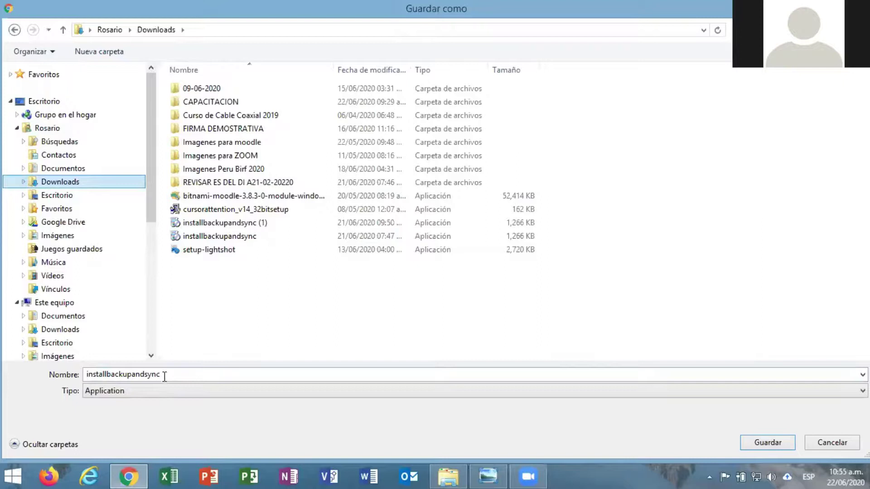
pyautogui.click(200, 375)
pyautogui.click(198, 374)
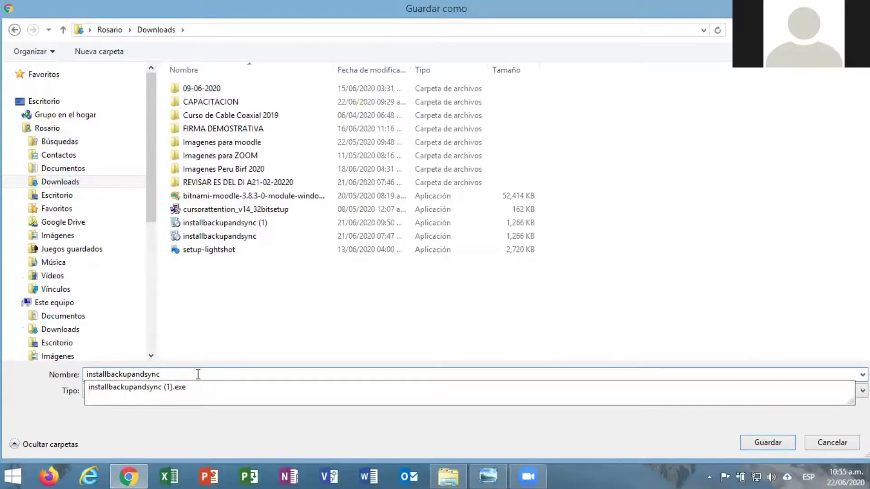
pyautogui.write('3')
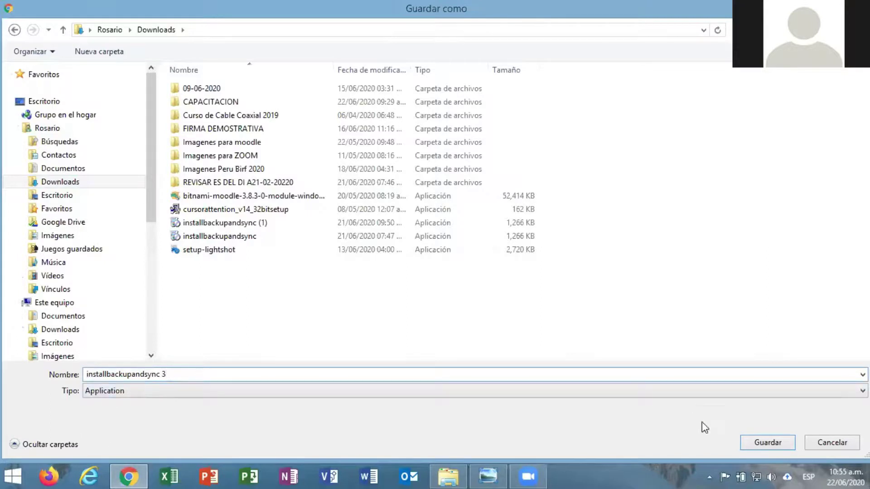
pyautogui.click(772, 447)
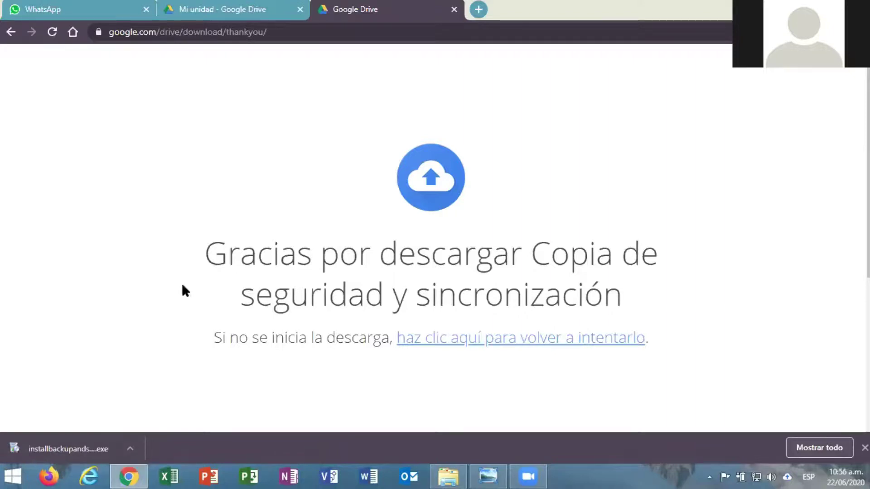
# Run the downloaded Backup and Sync installer and close it once installation finishes
pyautogui.click(84, 450)
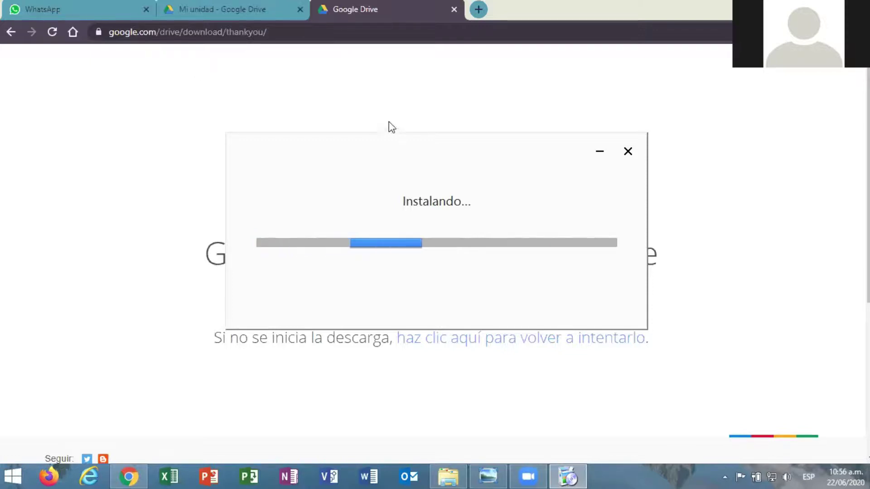
pyautogui.click(237, 19)
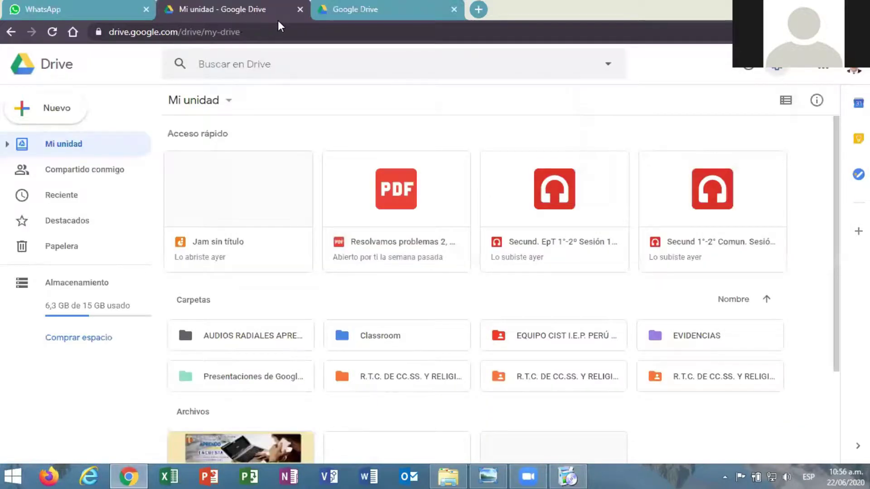
pyautogui.hotkey('ctrl', 'Tab')
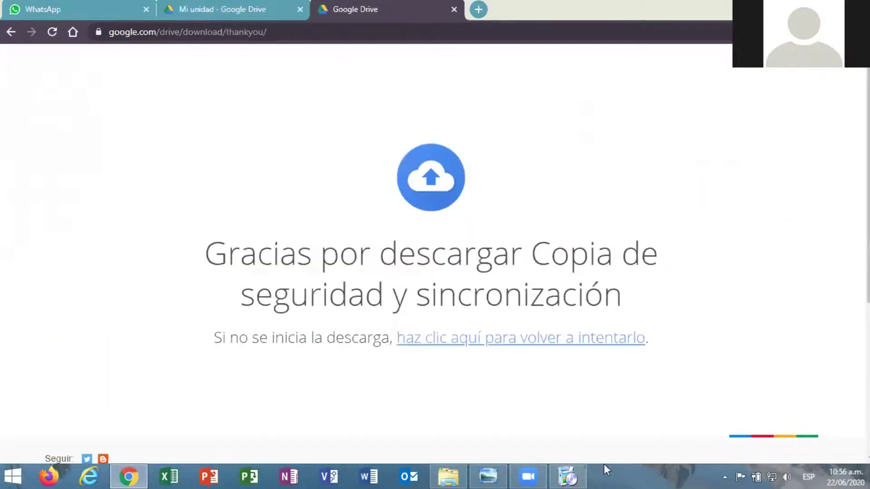
pyautogui.click(567, 476)
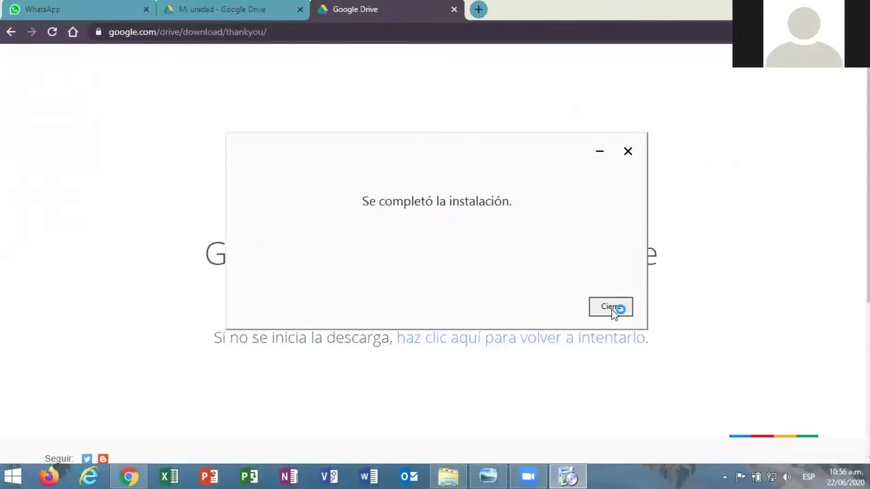
pyautogui.click(626, 312)
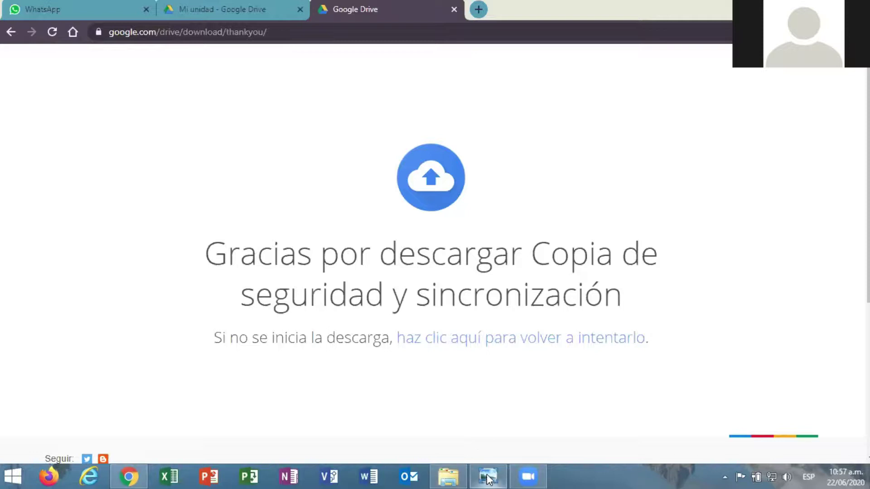
pyautogui.moveTo(453, 484)
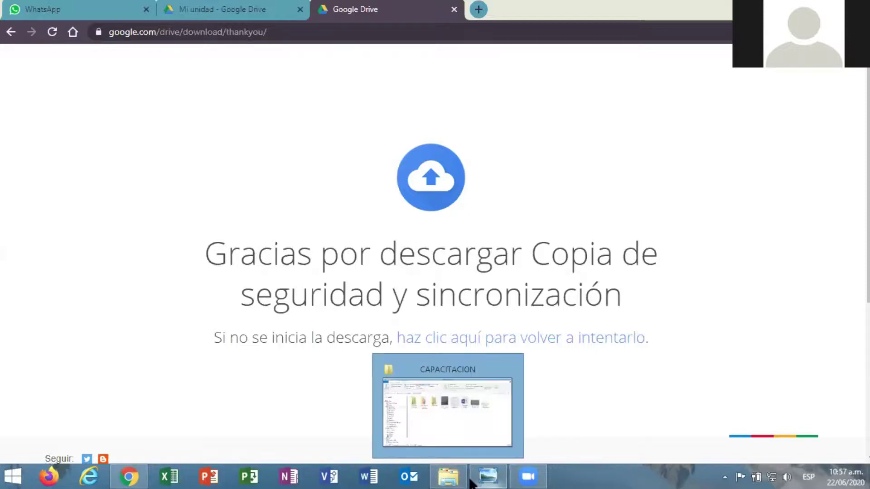
# Bring up the CAPACITACION folder, then minimize all windows with Win+D to show the desktop
pyautogui.click(450, 484)
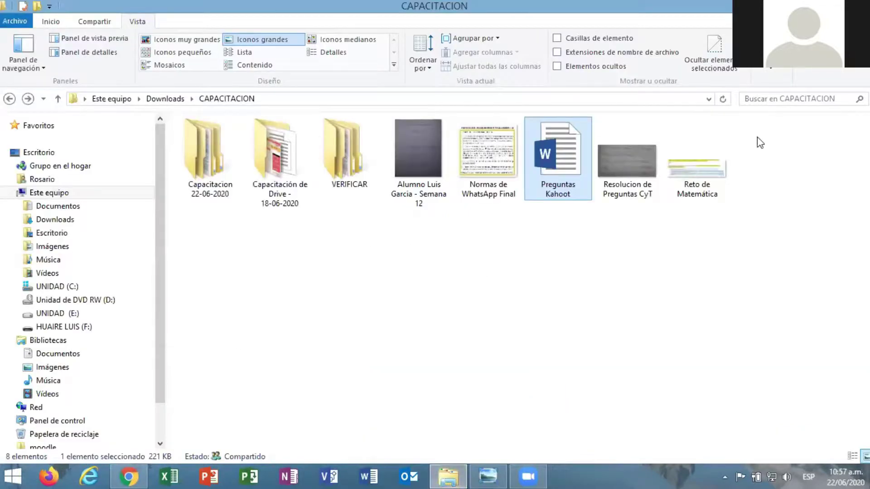
pyautogui.hotkey('alt', 'Tab')
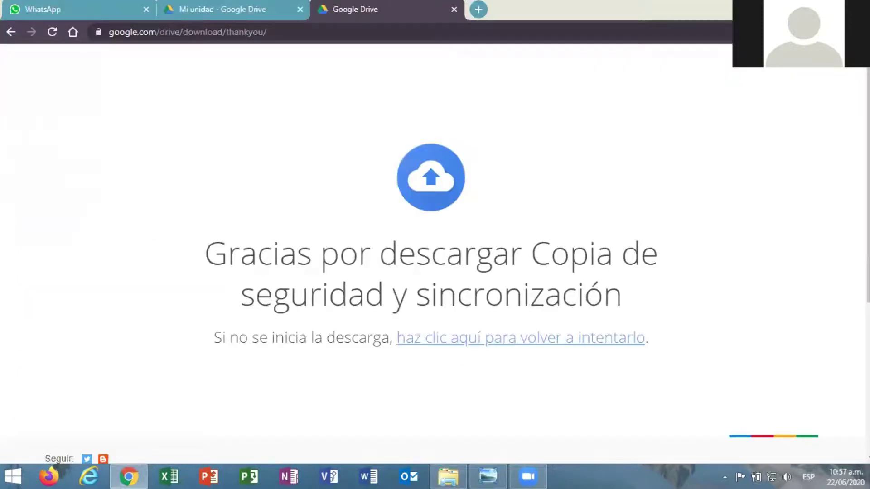
pyautogui.press('super+d')
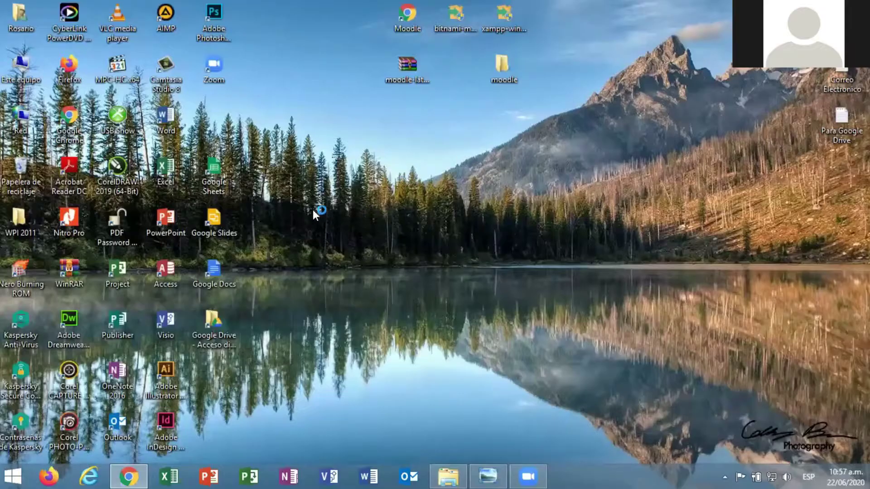
# Select the new Google Sheets, Slides and Docs desktop shortcuts, then return to the browser
pyautogui.moveTo(262, 131); pyautogui.dragTo(197, 363)
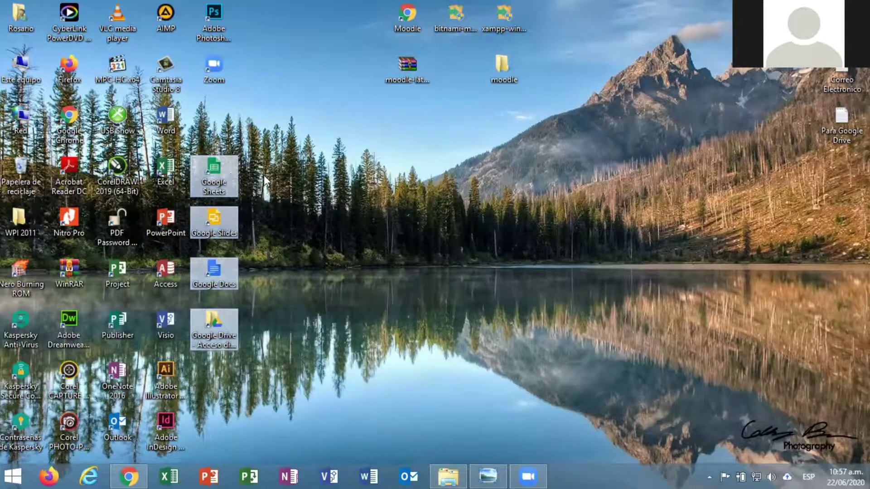
pyautogui.click(218, 176)
pyautogui.click(215, 225)
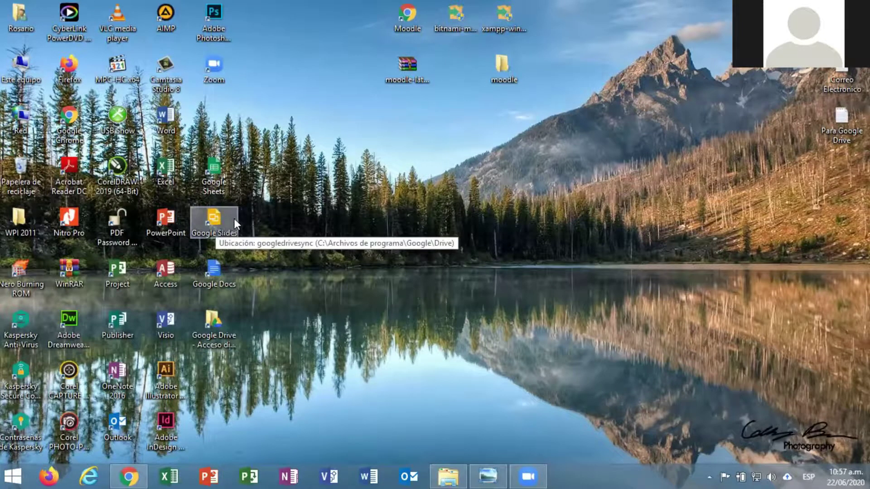
pyautogui.click(216, 286)
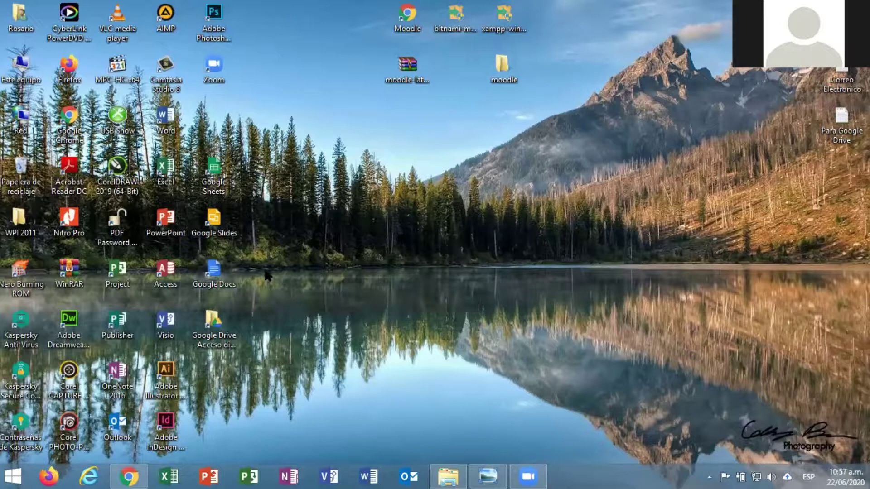
pyautogui.click(363, 302)
pyautogui.moveTo(262, 149); pyautogui.dragTo(213, 298)
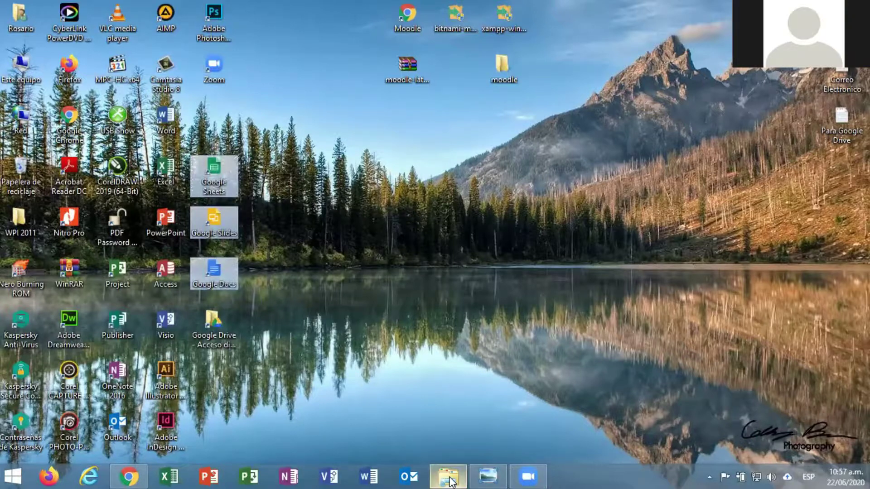
pyautogui.click(489, 481)
pyautogui.click(489, 481)
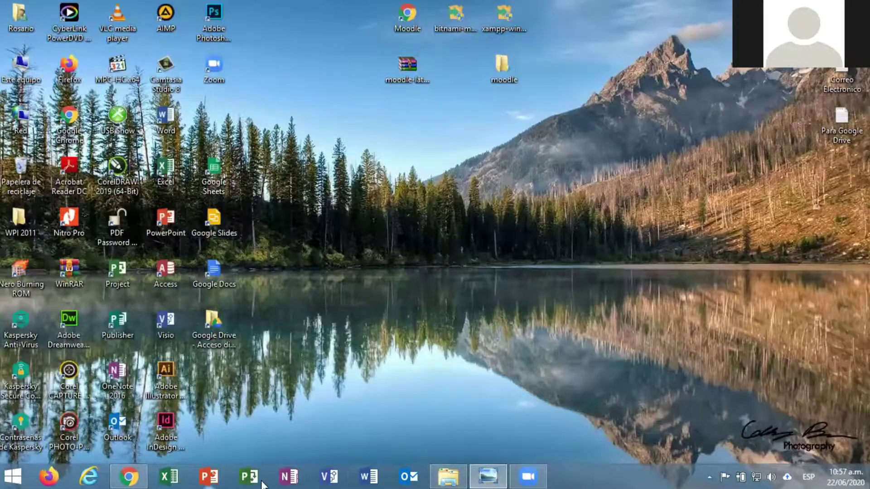
pyautogui.click(143, 484)
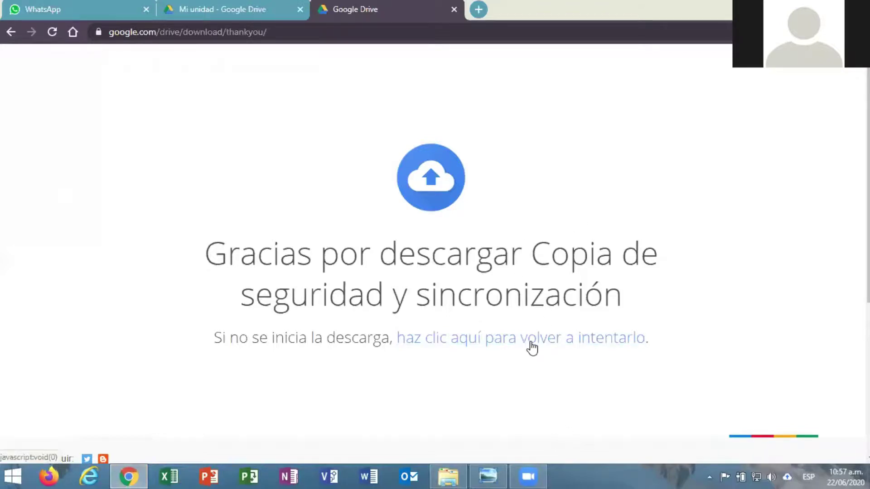
# Restore Chrome and switch to the 'Mi unidad - Google Drive' tab
pyautogui.click(502, 337)
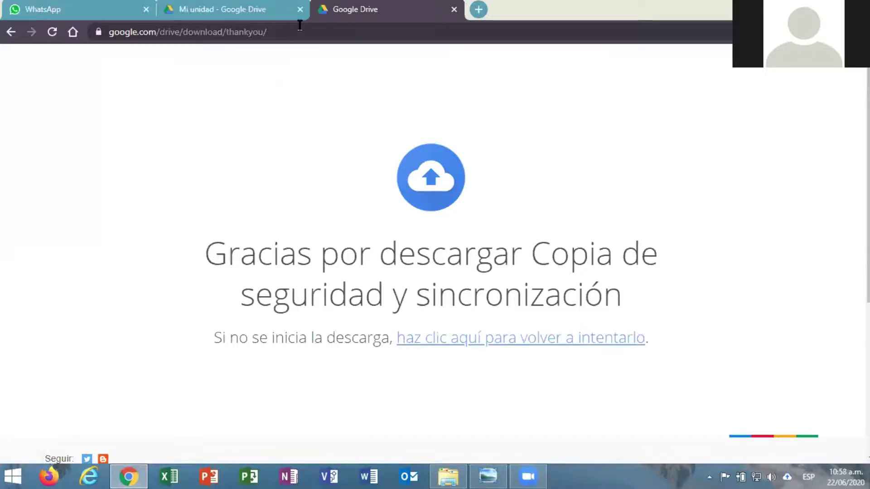
pyautogui.hotkey('ctrl', 'shift', 'Tab')
pyautogui.click(89, 6)
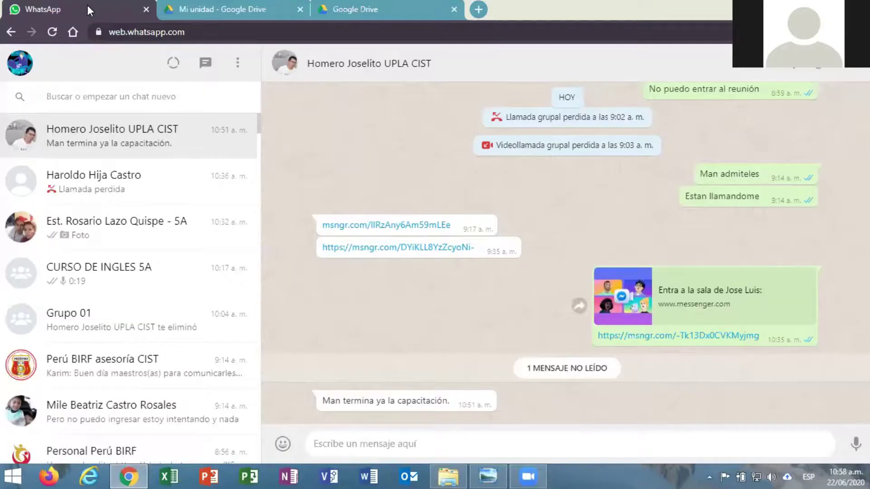
pyautogui.click(167, 8)
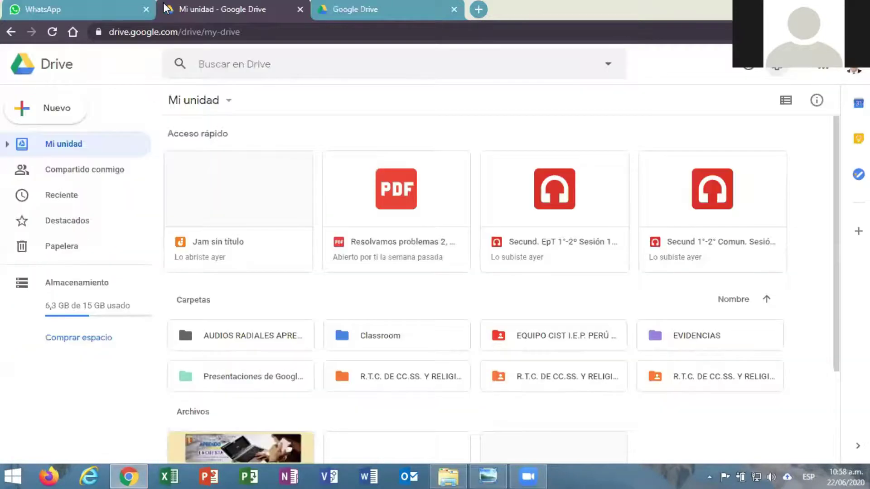
# Show the desktop and refresh it twice from the desktop context menu
pyautogui.press('super+d')
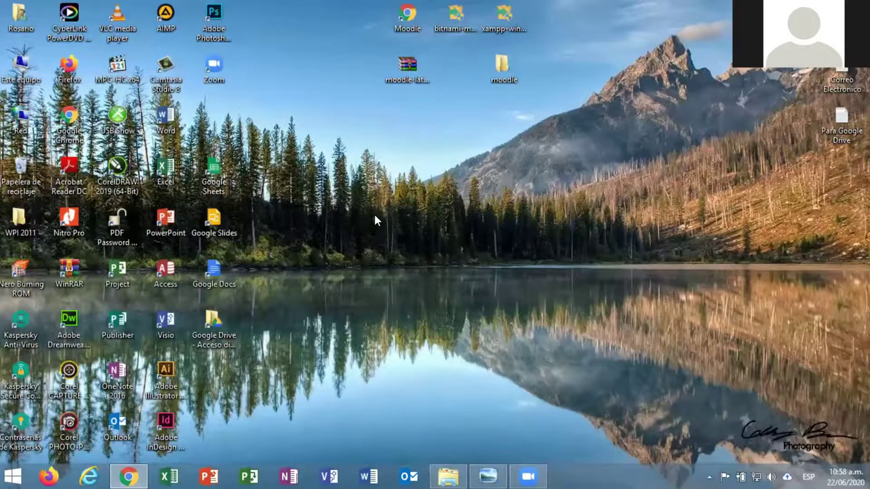
pyautogui.rightClick(330, 185)
pyautogui.click(386, 254)
pyautogui.rightClick(349, 172)
pyautogui.click(428, 241)
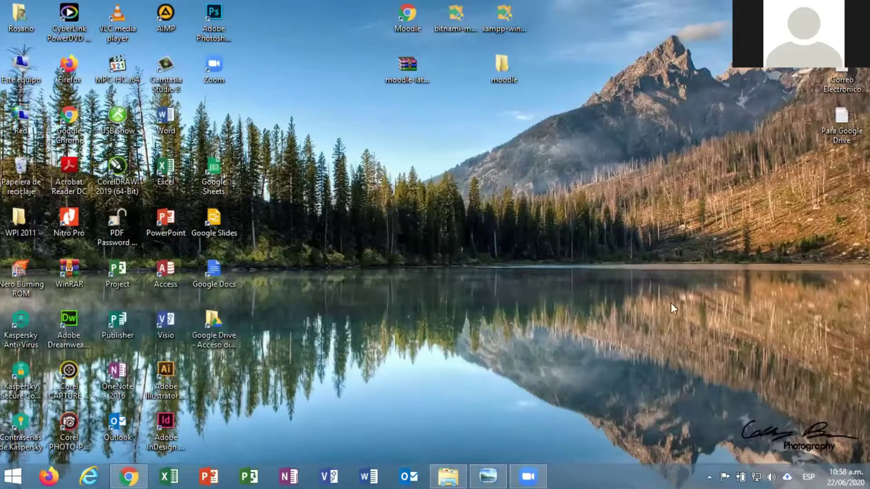
# Close the La Célula image viewer, minimize the CAPACITACION folder, and bring Chrome forward
pyautogui.click(494, 479)
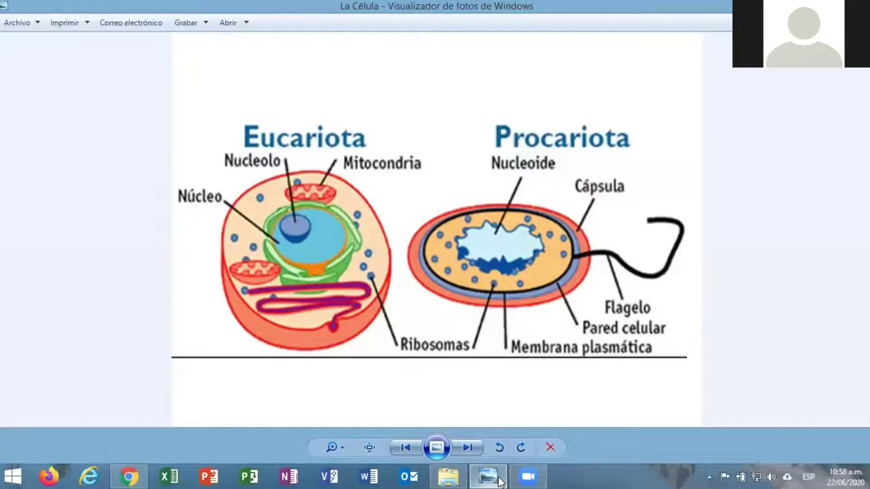
pyautogui.click(859, 5)
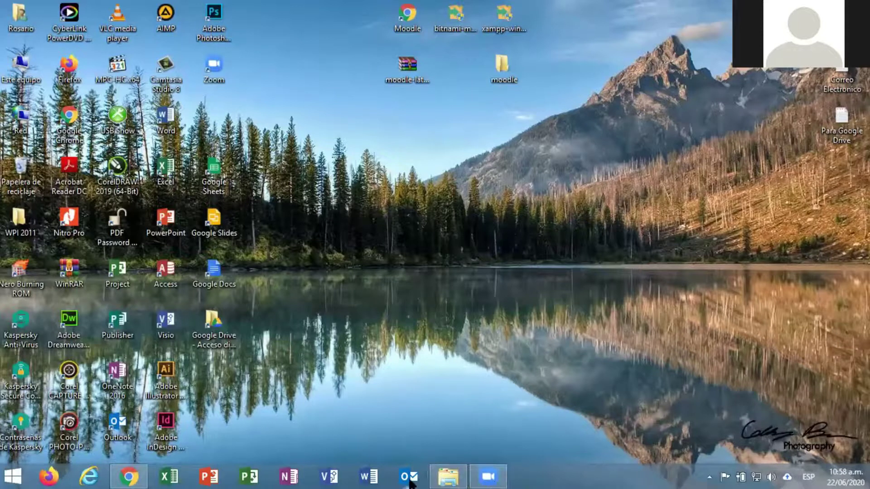
pyautogui.click(448, 480)
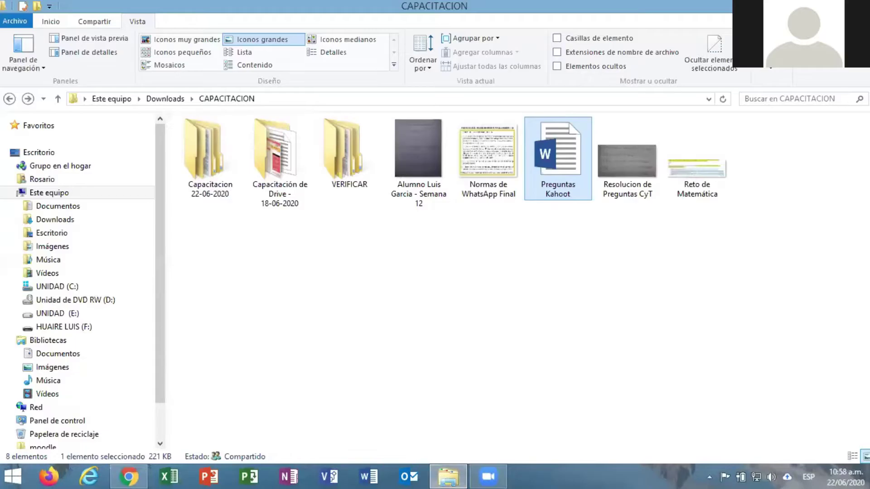
pyautogui.press('super+d')
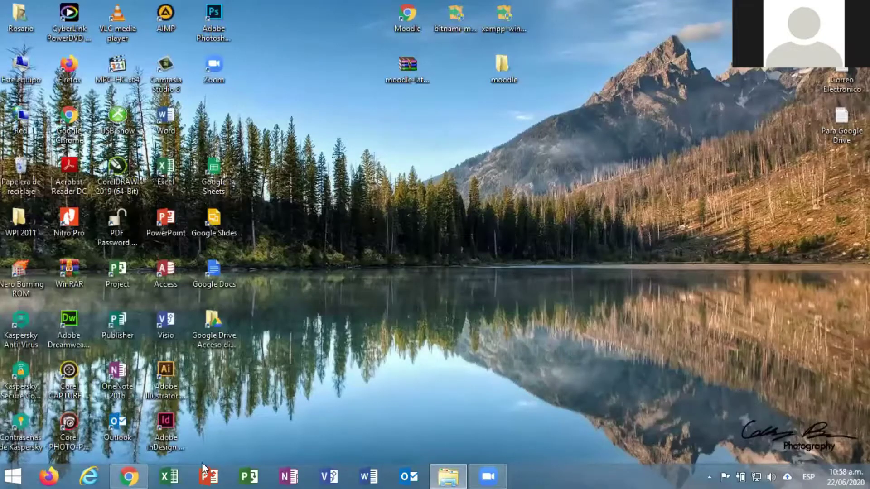
pyautogui.click(136, 479)
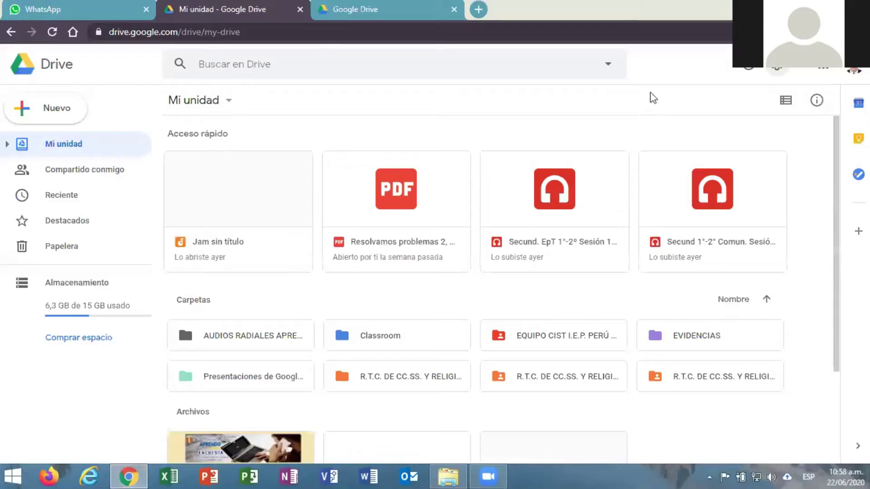
# Detach the Backup and Sync 'Gracias por descargar' tab into its own Chrome window
pyautogui.click(439, 18)
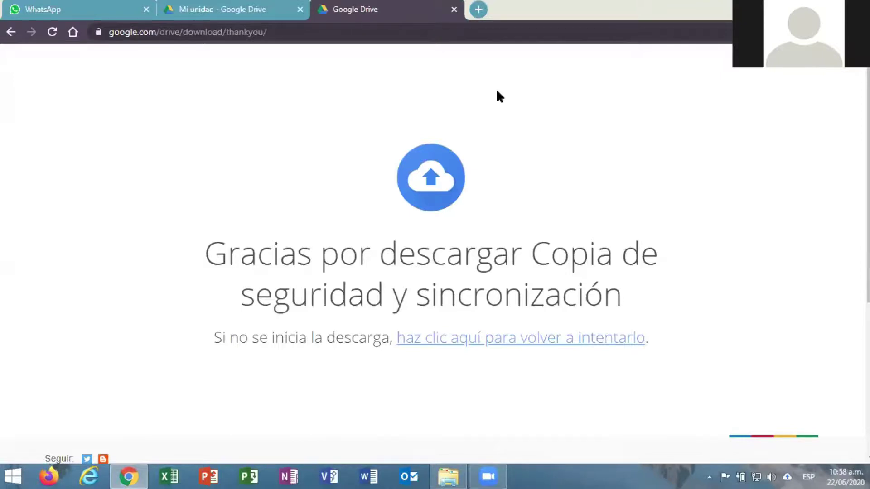
pyautogui.hotkey('ctrl', 'shift', 'Tab')
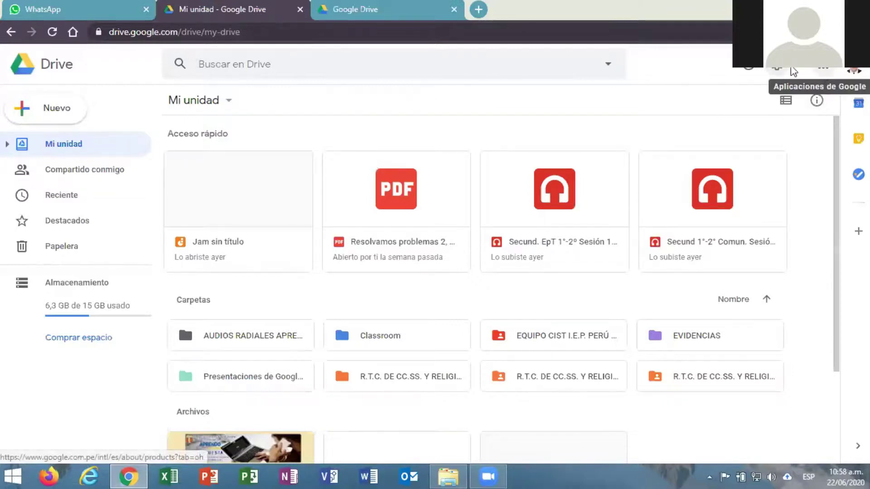
pyautogui.hotkey('ctrl', 'Tab')
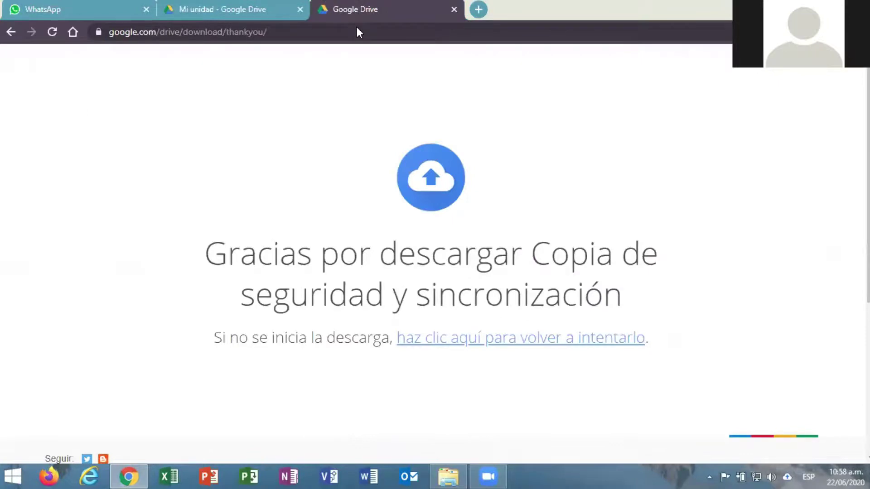
pyautogui.moveTo(351, 13); pyautogui.dragTo(235, 63)
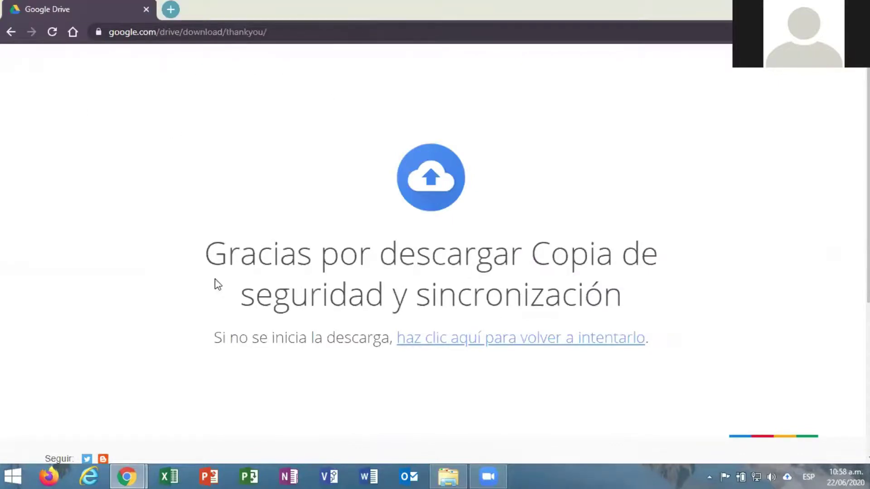
pyautogui.moveTo(868, 181)
pyautogui.mouseDown()
pyautogui.moveTo(868, 293)
pyautogui.moveTo(868, 183)
pyautogui.mouseUp()
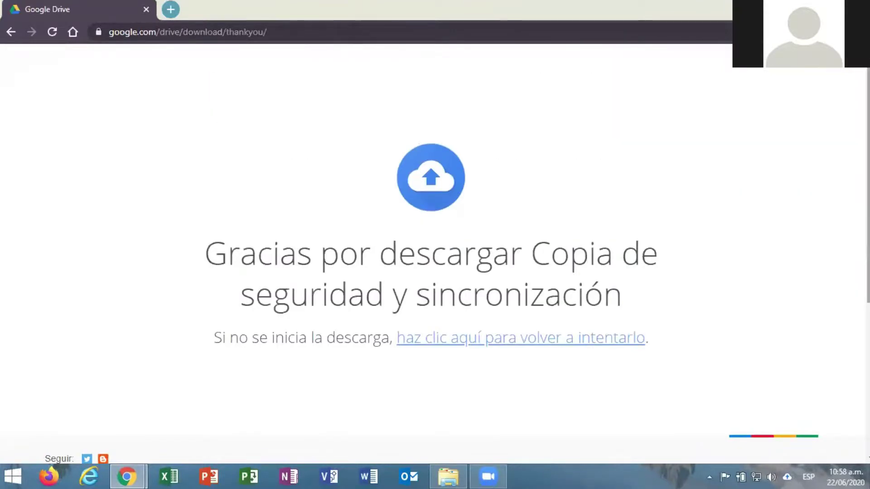
# Browse the Capacitación de Drive, Capacitacion 22-06-2020 and VERIFICAR folders, then open MAÑANA from Downloads
pyautogui.click(447, 478)
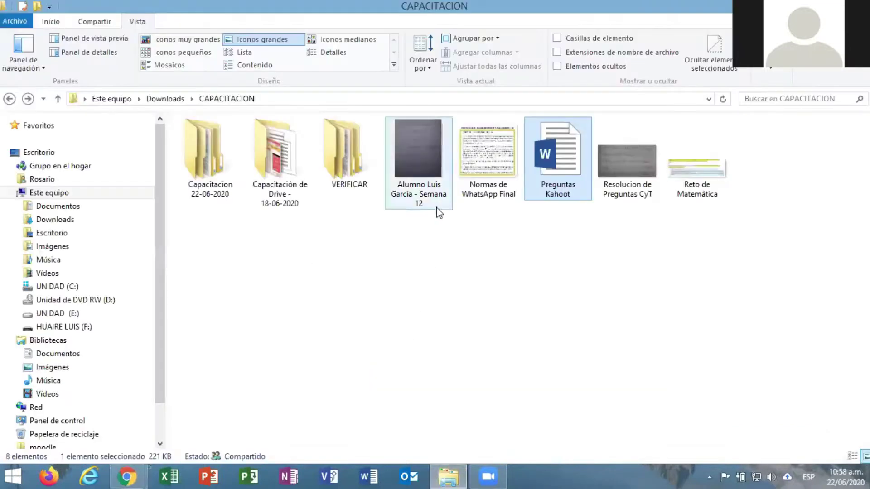
pyautogui.doubleClick(280, 164)
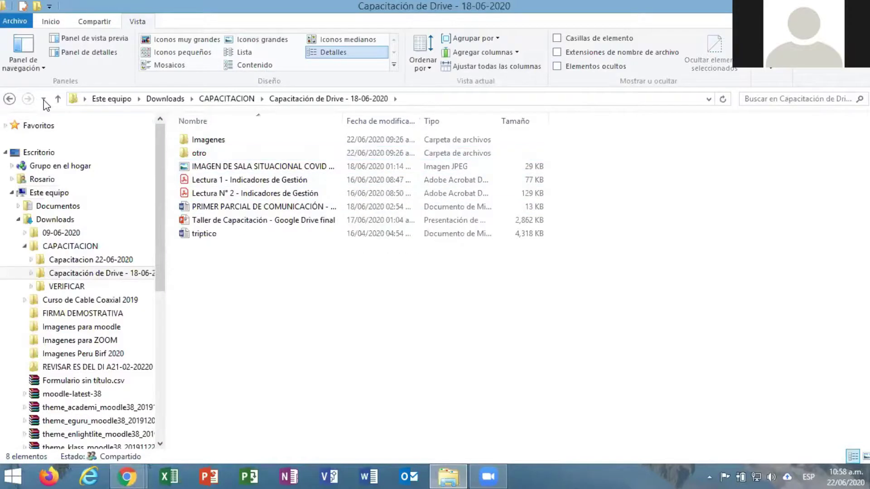
pyautogui.click(57, 99)
pyautogui.doubleClick(200, 137)
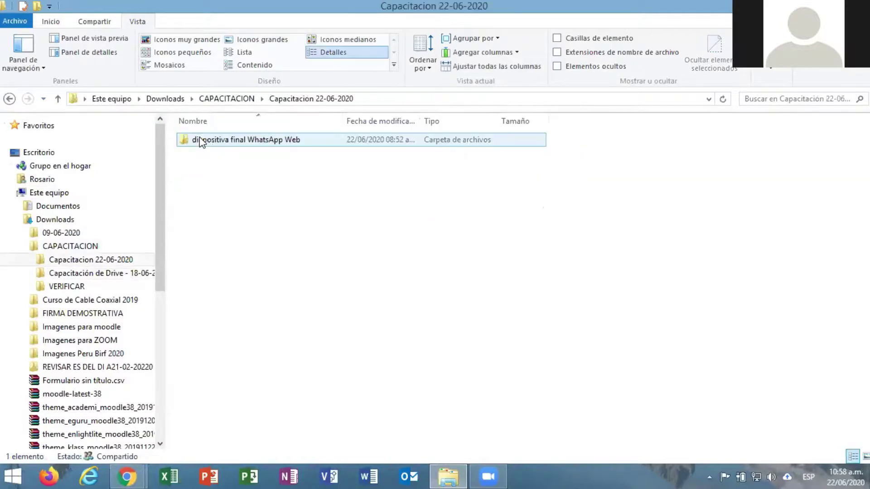
pyautogui.click(10, 99)
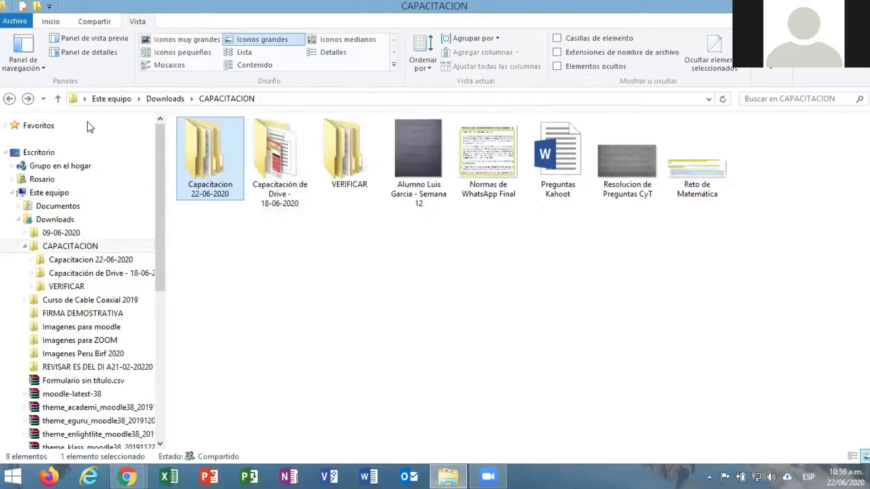
pyautogui.doubleClick(337, 154)
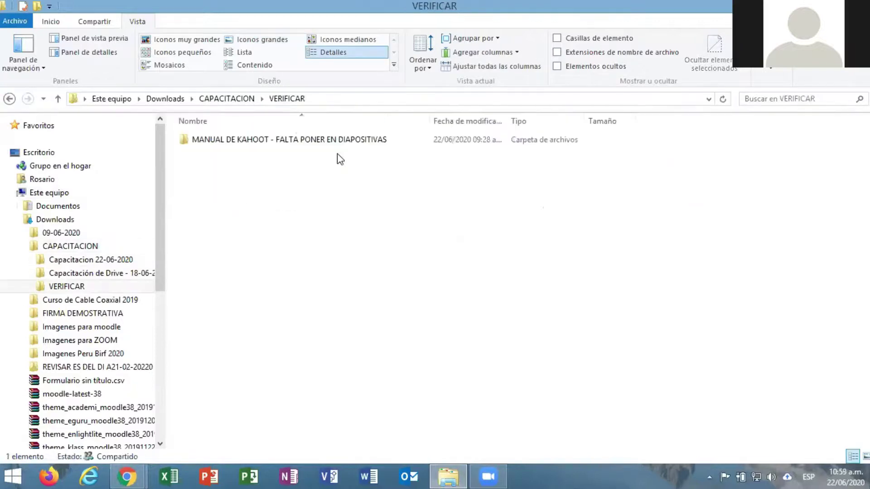
pyautogui.click(9, 100)
pyautogui.click(9, 100)
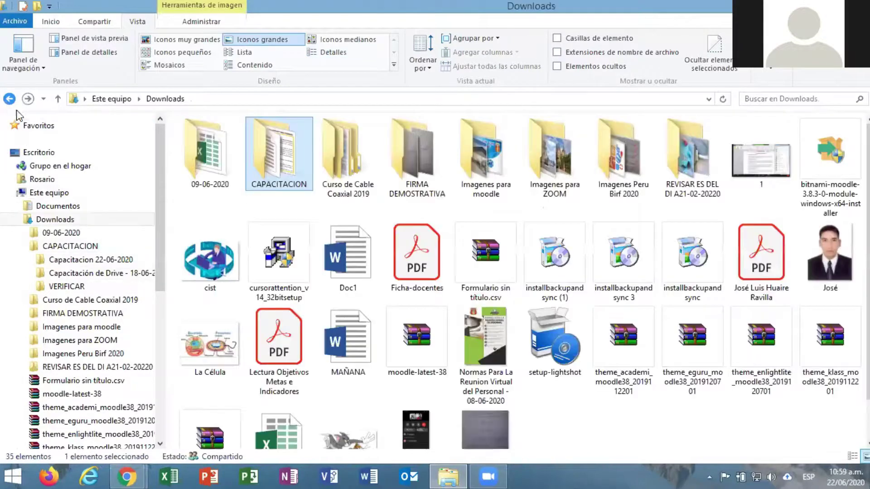
pyautogui.doubleClick(361, 351)
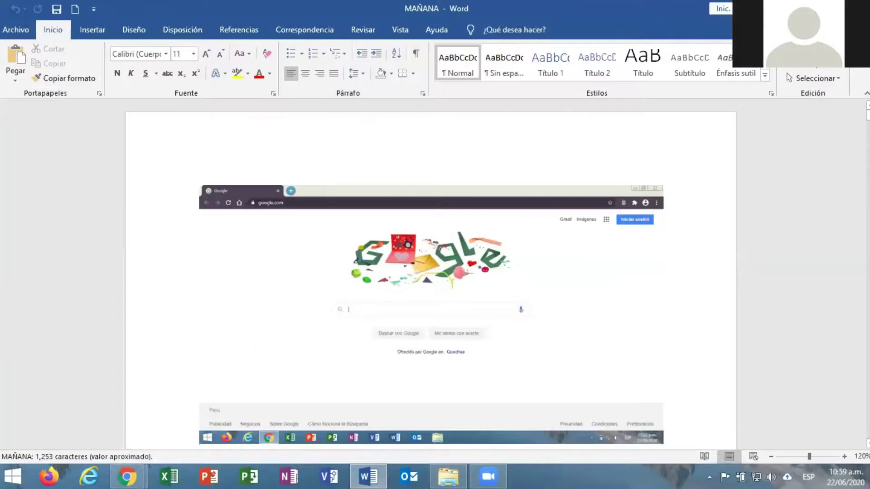
# Set the MAÑANA document's ribbon to Auto-hide so the pages fill the screen
pyautogui.moveTo(867, 111); pyautogui.dragTo(867, 227)
pyautogui.scroll(10, 743, 229)
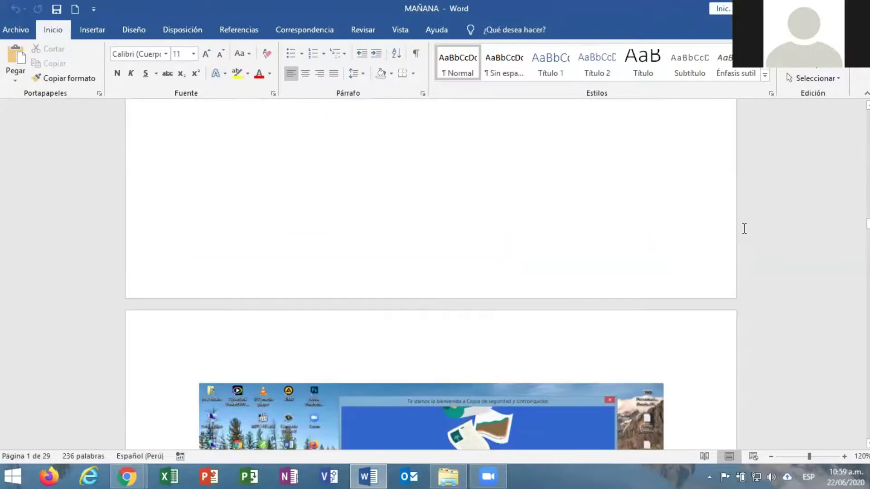
pyautogui.scroll(4, 664, 236)
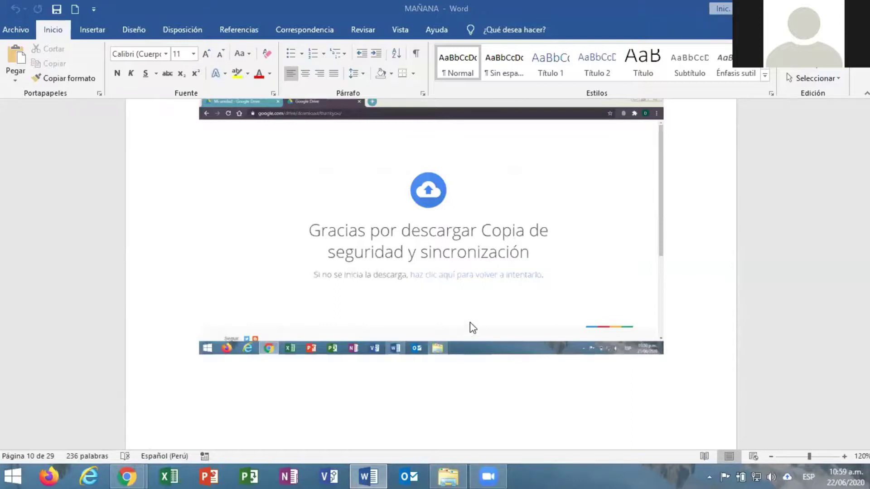
pyautogui.scroll(-3, 560, 288)
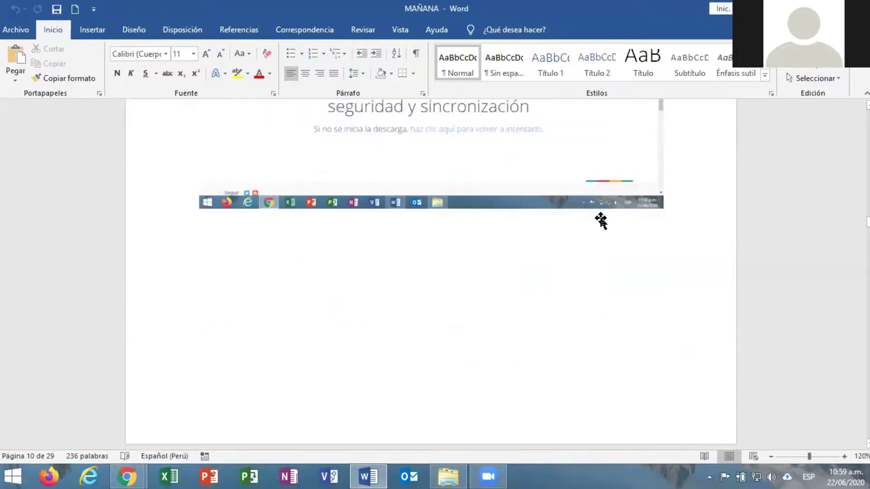
pyautogui.click(798, 8)
pyautogui.click(707, 31)
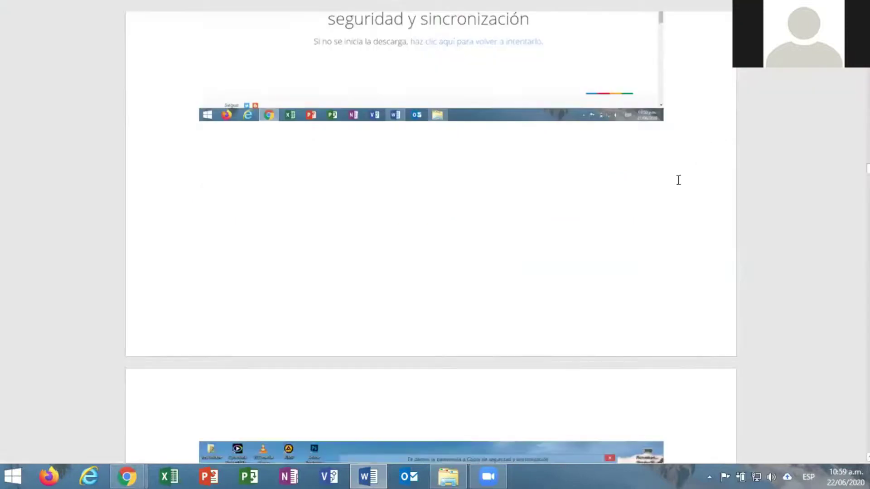
# Scroll through the Backup and Sync welcome screenshots, 'Todos tus archivos, disponibles al instante'
pyautogui.scroll(4, 675, 209)
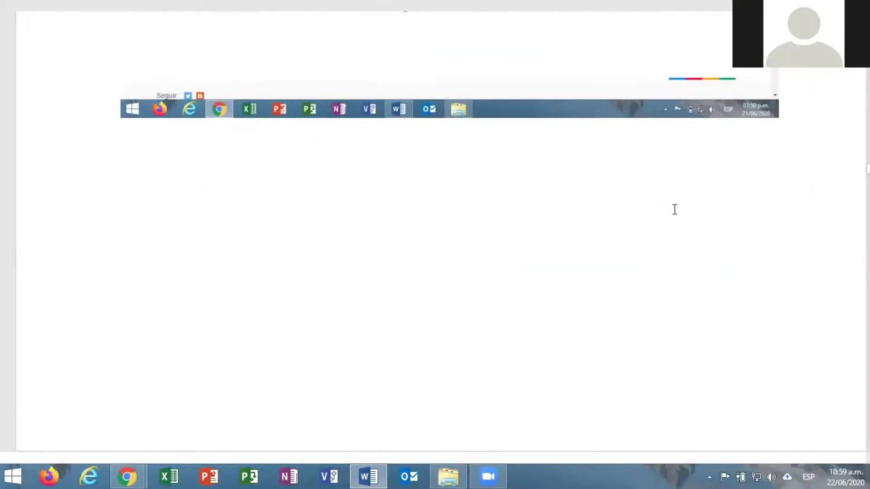
pyautogui.scroll(-2, 673, 211)
pyautogui.scroll(1, 674, 210)
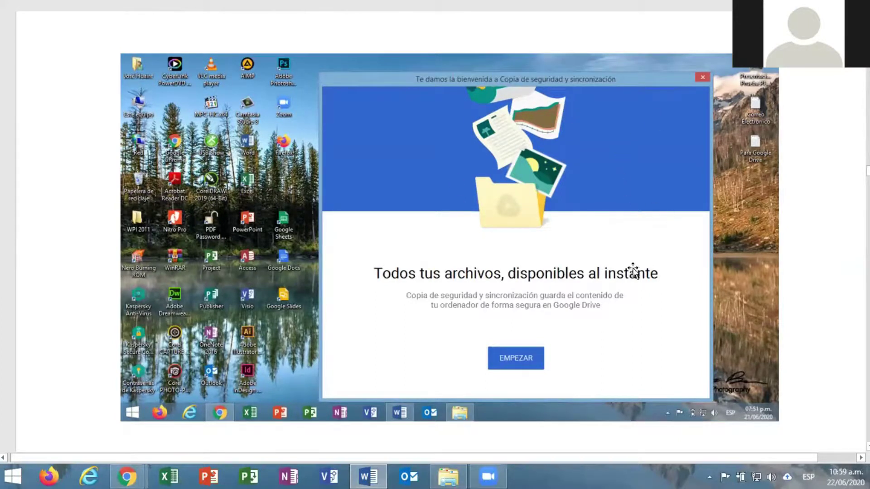
pyautogui.scroll(-2, 625, 252)
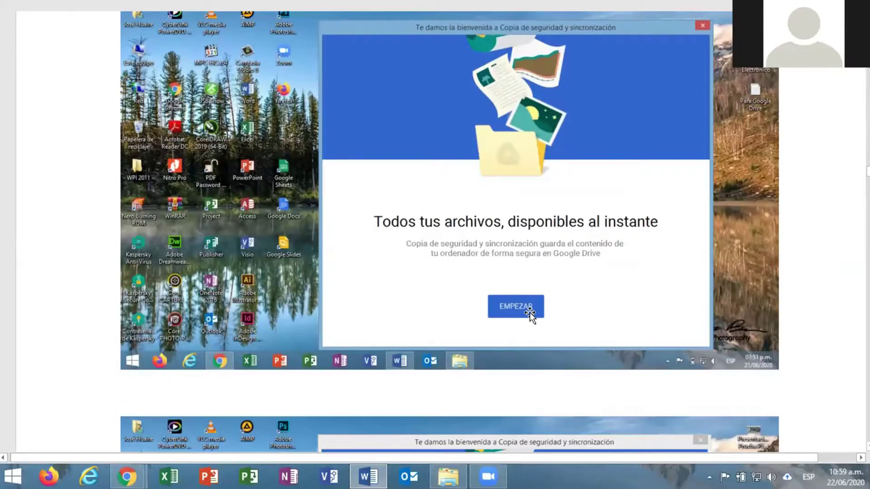
pyautogui.scroll(-10, 533, 313)
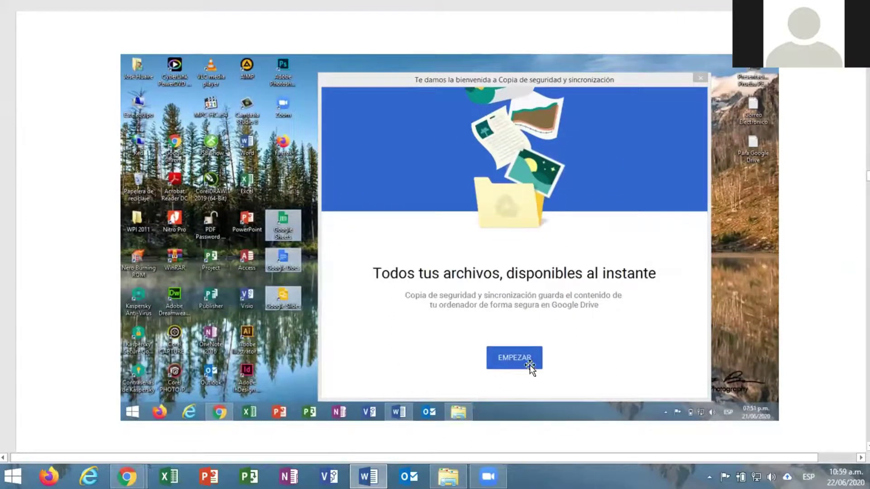
pyautogui.scroll(-5, 534, 362)
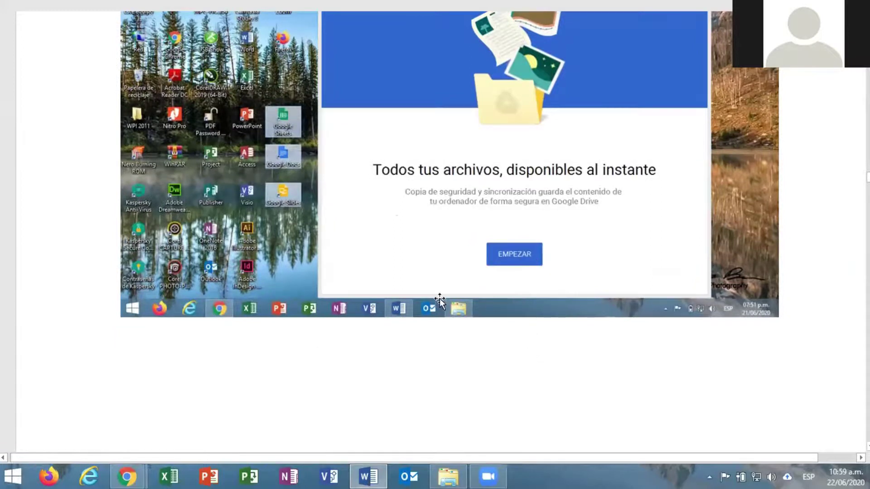
pyautogui.scroll(5, 563, 279)
pyautogui.scroll(1, 561, 272)
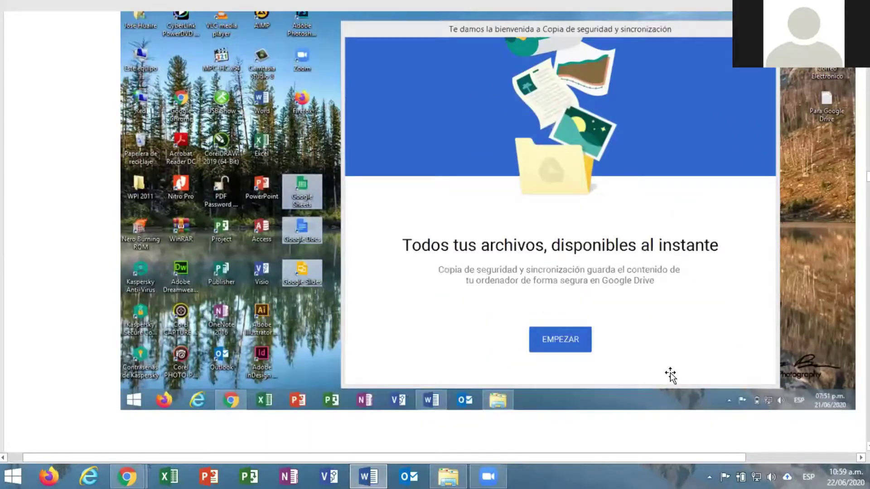
pyautogui.moveTo(685, 458); pyautogui.dragTo(764, 452)
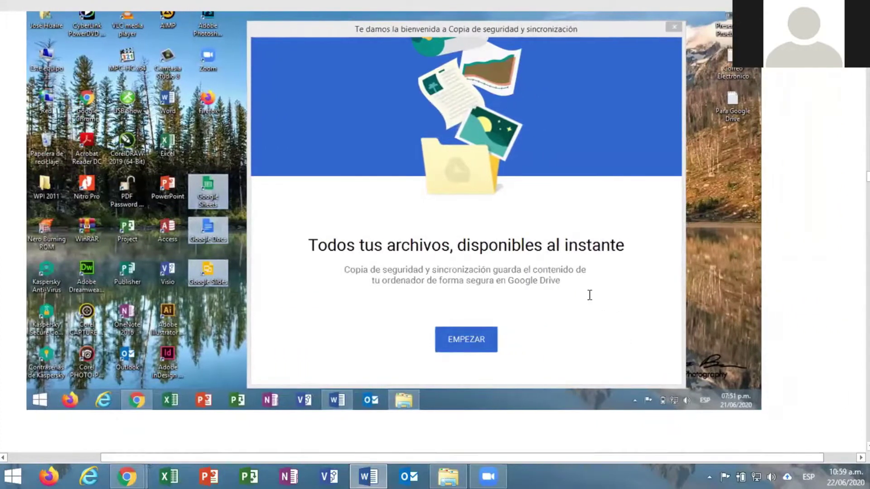
pyautogui.scroll(-10, 588, 292)
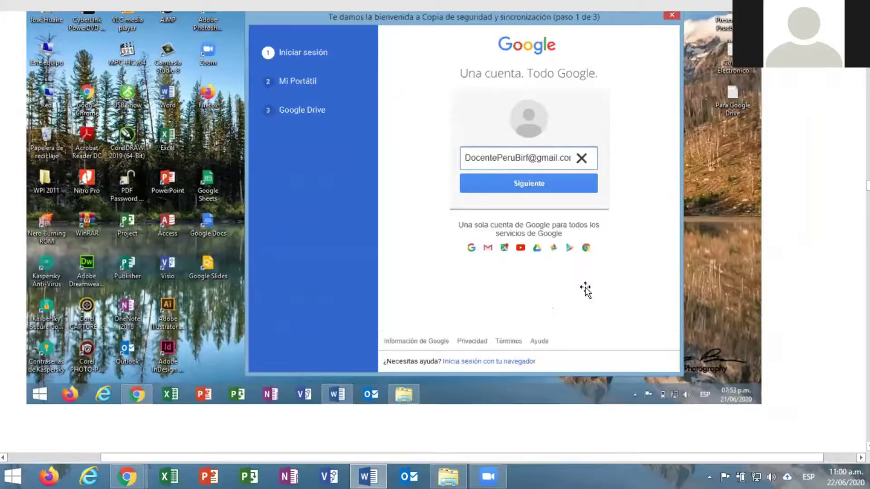
# Scroll past the sign-in screenshot to the step 2 'Mi Portátil' screenshot captioned 'Primer intento'
pyautogui.scroll(2, 585, 290)
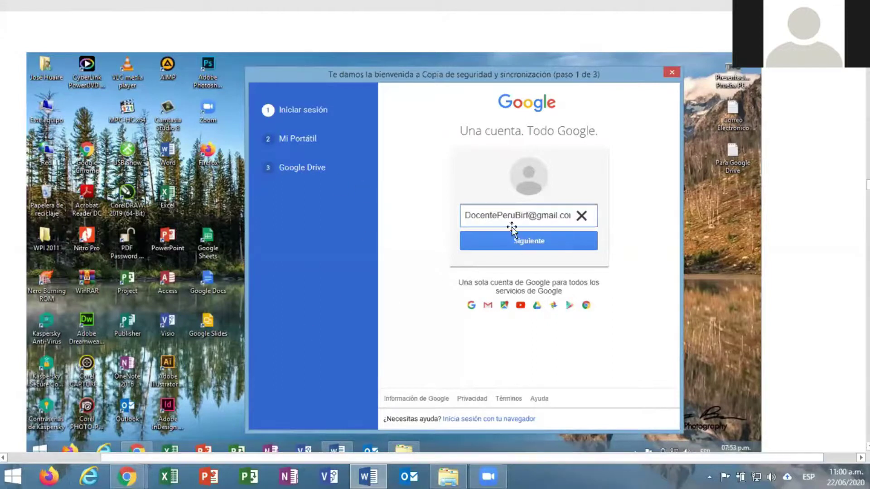
pyautogui.scroll(-5, 504, 269)
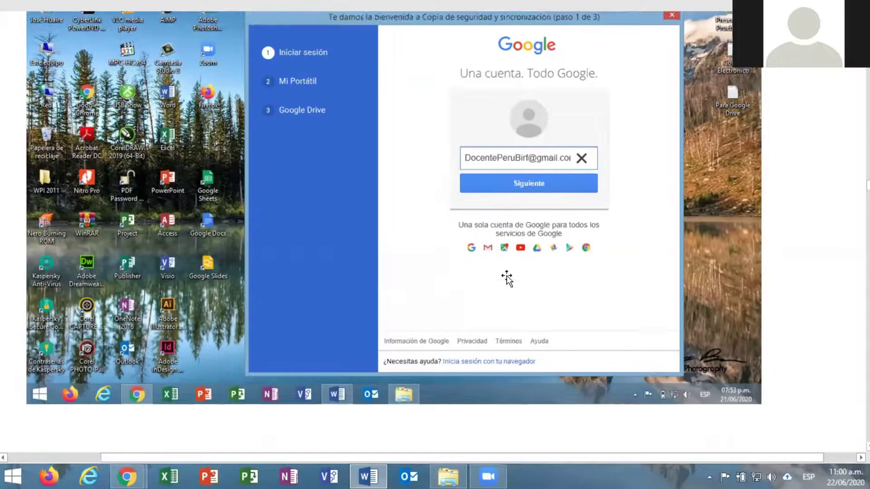
pyautogui.scroll(-5, 505, 262)
pyautogui.scroll(7, 502, 256)
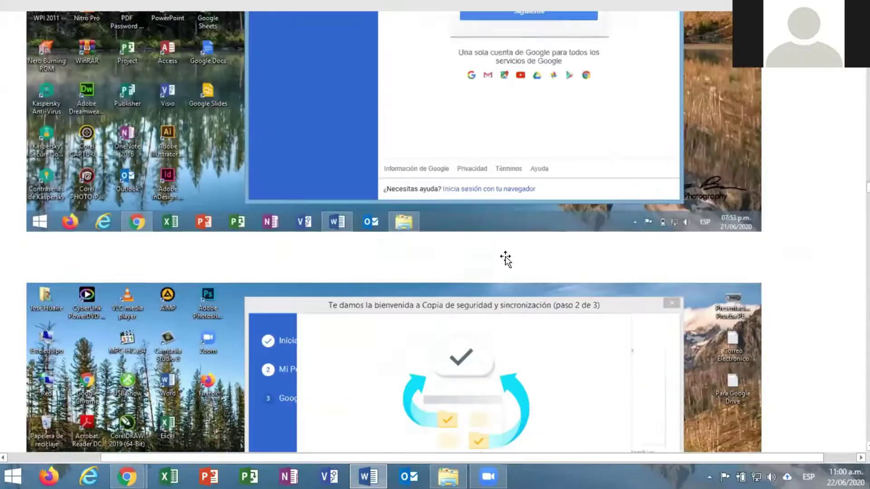
pyautogui.scroll(-9, 528, 290)
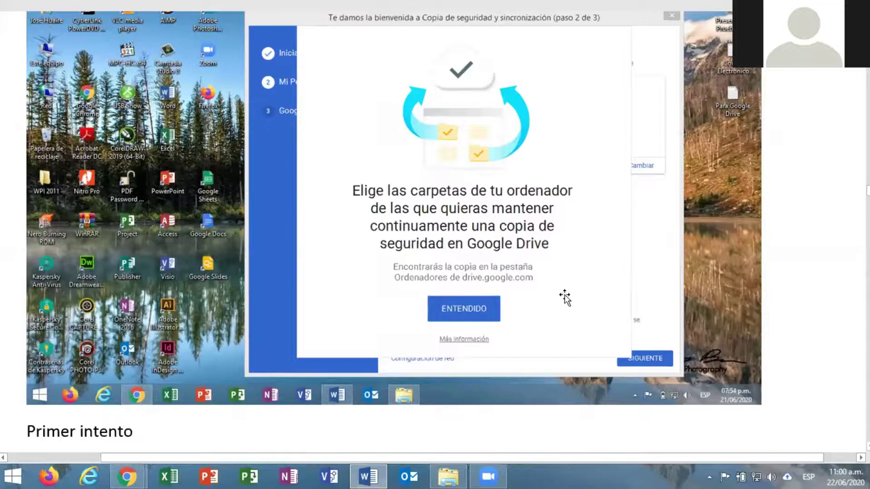
pyautogui.scroll(1, 544, 311)
pyautogui.scroll(1, 542, 311)
pyautogui.scroll(-1, 542, 311)
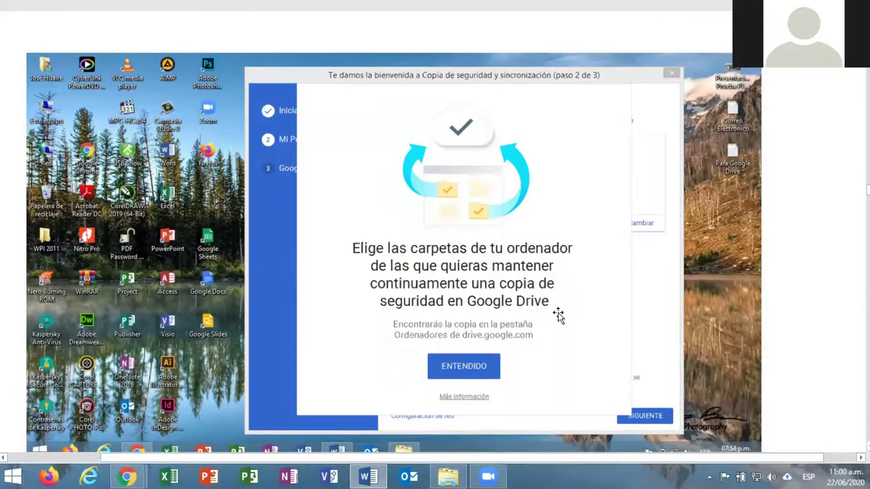
pyautogui.scroll(-3, 557, 312)
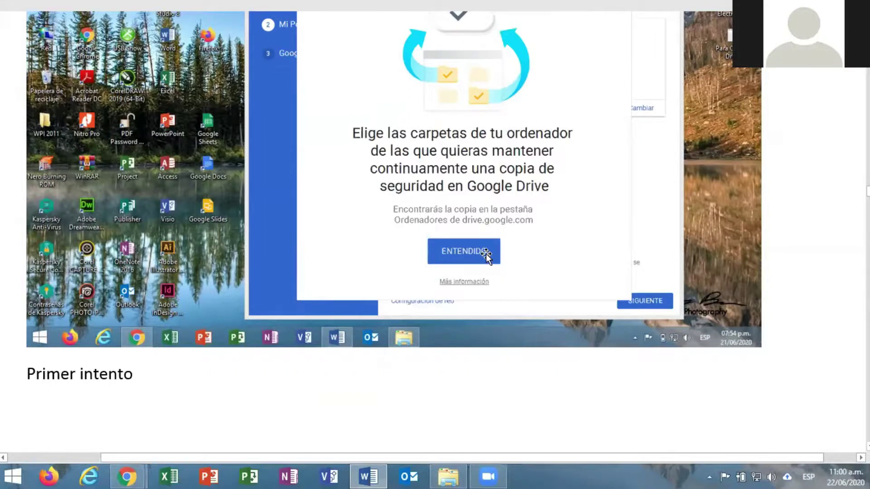
pyautogui.scroll(-15, 487, 258)
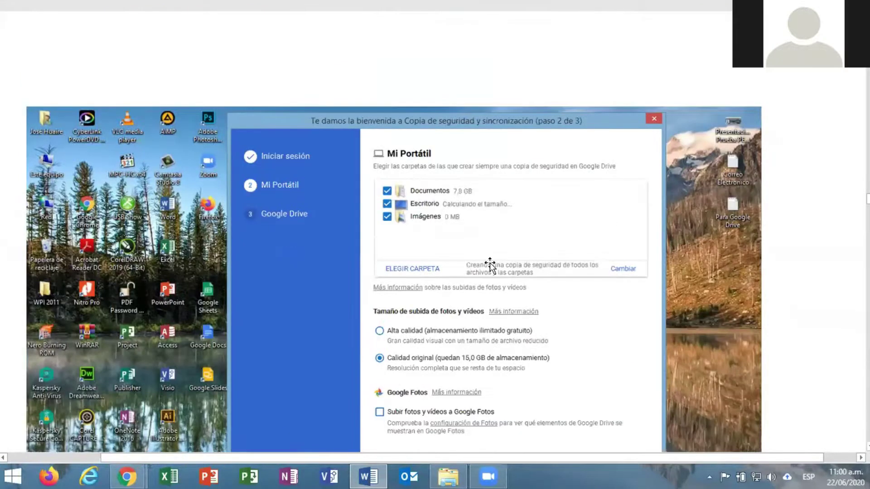
# Scroll to the step 3 screenshot with 'Sincronizar todo en Mi unidad' and the 'Nos parece esta ventanita' text
pyautogui.scroll(-2, 490, 265)
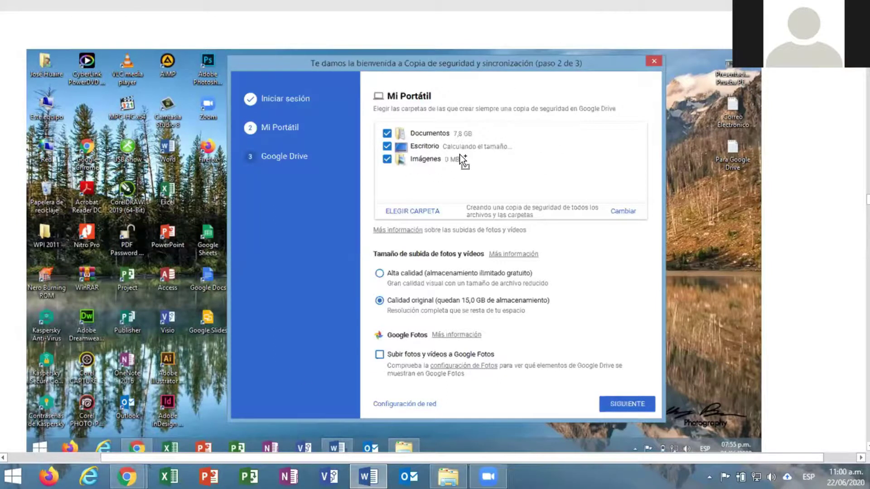
pyautogui.keyDown('ctrl'); pyautogui.scroll(1, 459, 156); pyautogui.keyUp('ctrl')
pyautogui.scroll(-2, 466, 156)
pyautogui.scroll(2, 474, 154)
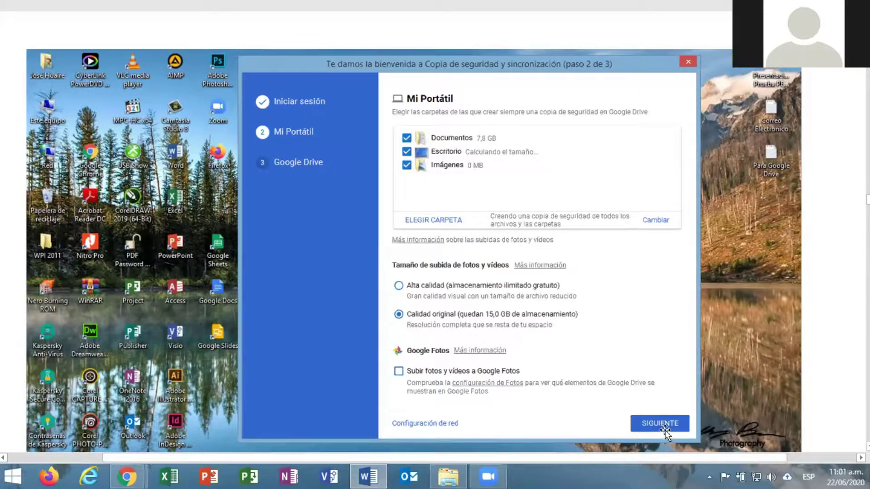
pyautogui.hotkey('alt', 'Tab')
pyautogui.scroll(-4, 598, 365)
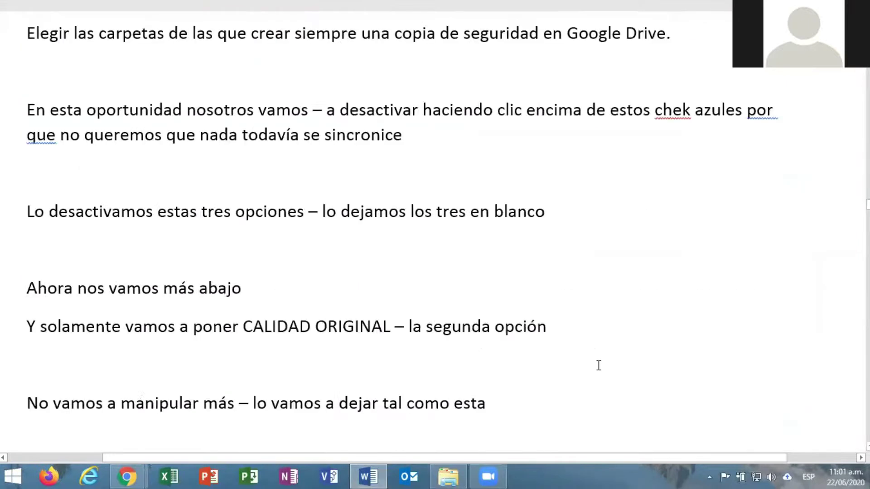
pyautogui.scroll(-20, 598, 365)
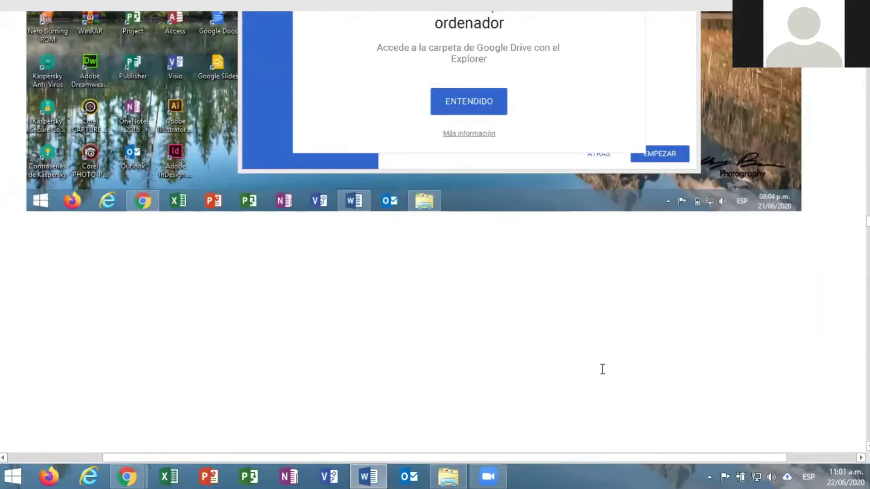
pyautogui.scroll(15, 603, 370)
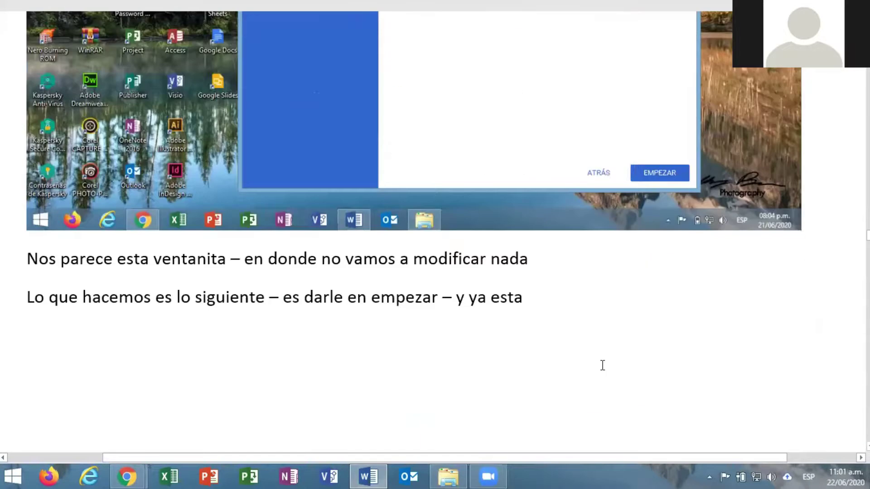
pyautogui.scroll(18, 603, 365)
pyautogui.scroll(-16, 602, 367)
pyautogui.scroll(7, 605, 370)
# Scroll down to the 'Ya esta sincronizado entonces' text in MAÑANA
pyautogui.scroll(-7, 605, 370)
pyautogui.scroll(6, 606, 371)
pyautogui.scroll(-18, 613, 373)
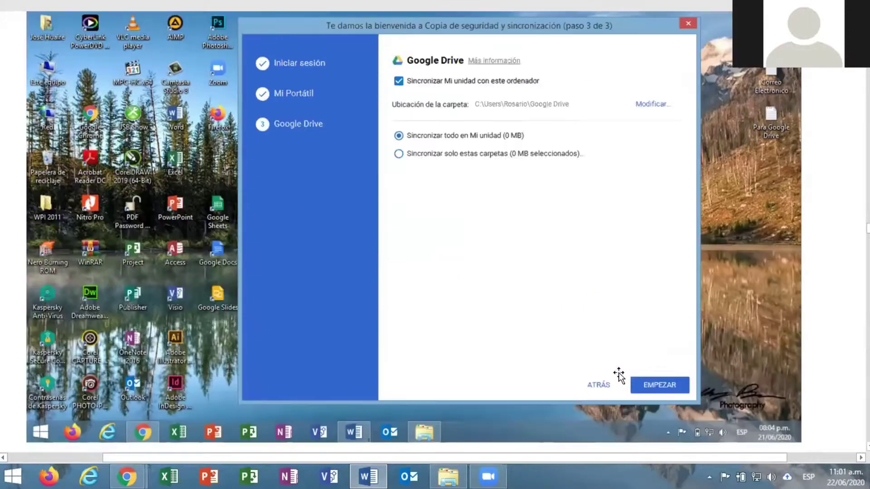
pyautogui.scroll(5, 619, 375)
pyautogui.scroll(-20, 619, 374)
pyautogui.scroll(8, 619, 375)
pyautogui.scroll(10, 619, 375)
pyautogui.scroll(-12, 619, 374)
pyautogui.scroll(5, 620, 373)
pyautogui.scroll(-12, 620, 372)
pyautogui.scroll(-20, 619, 375)
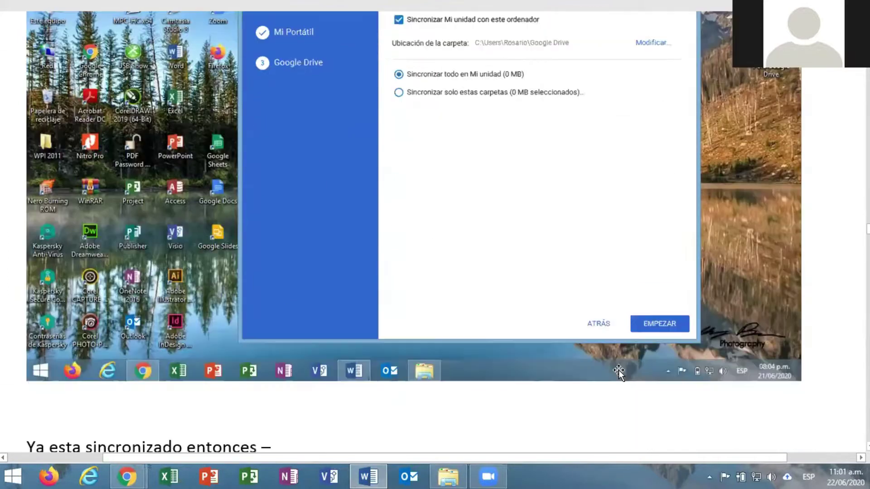
pyautogui.scroll(3, 619, 372)
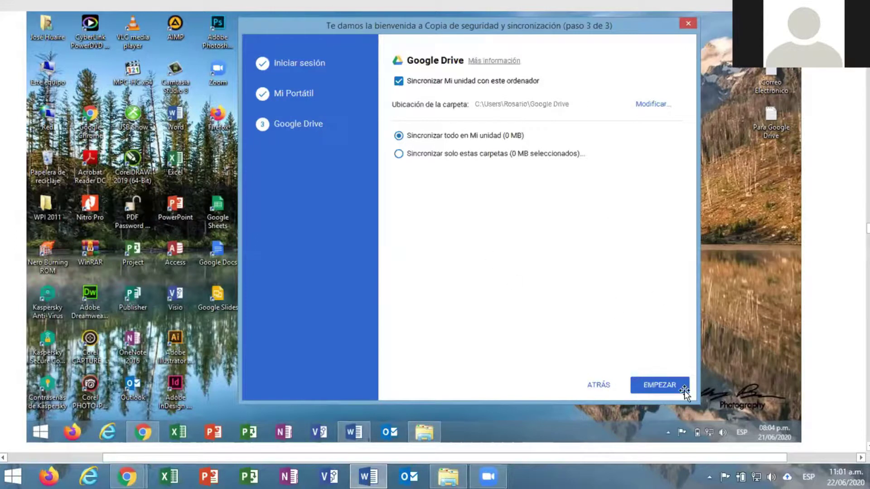
# Scroll on to the screenshot of the empty Google Drive folder with the setup notice
pyautogui.scroll(-8, 585, 421)
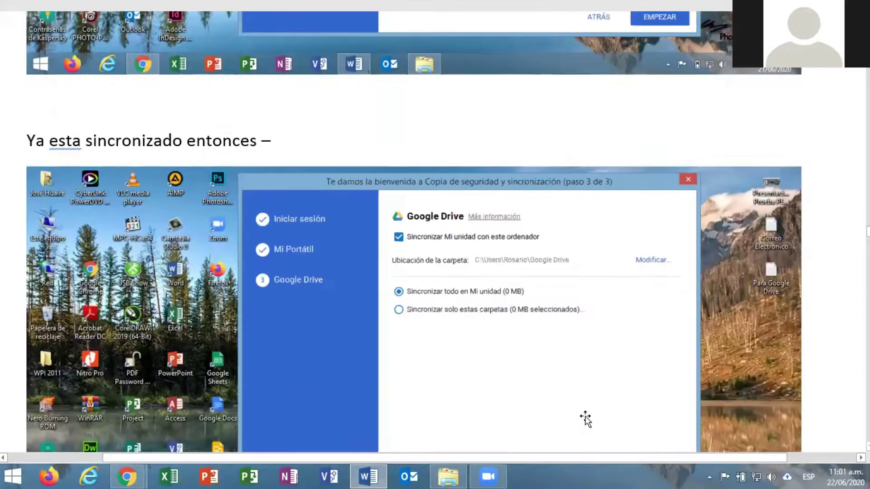
pyautogui.scroll(7, 585, 419)
pyautogui.scroll(-7, 586, 419)
pyautogui.scroll(-3, 585, 419)
pyautogui.scroll(1, 586, 415)
pyautogui.scroll(-3, 587, 416)
pyautogui.scroll(2, 586, 416)
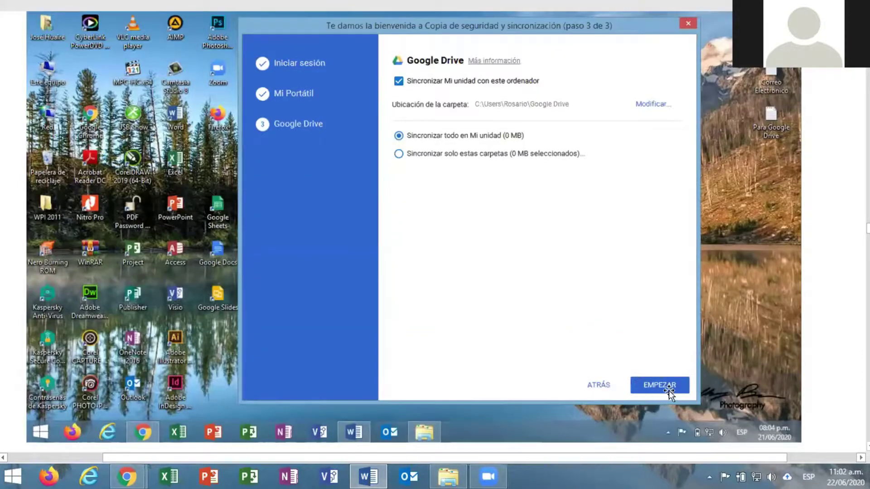
pyautogui.scroll(-2, 669, 391)
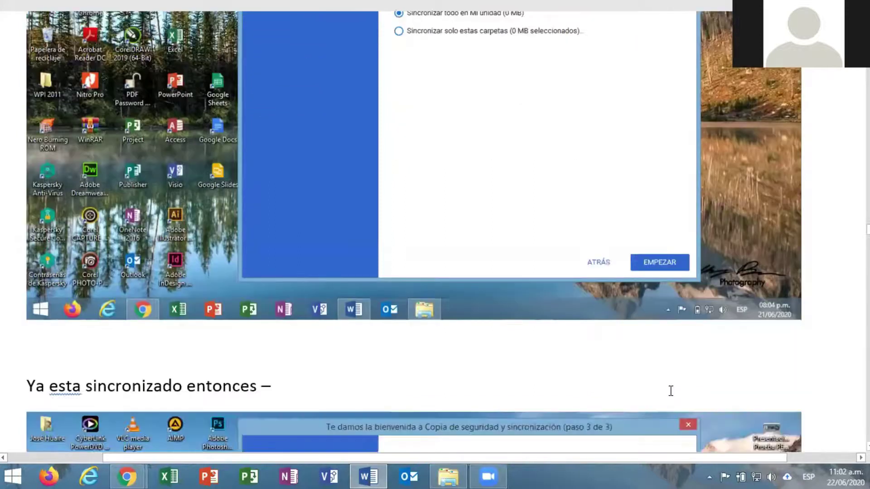
pyautogui.scroll(-11, 669, 391)
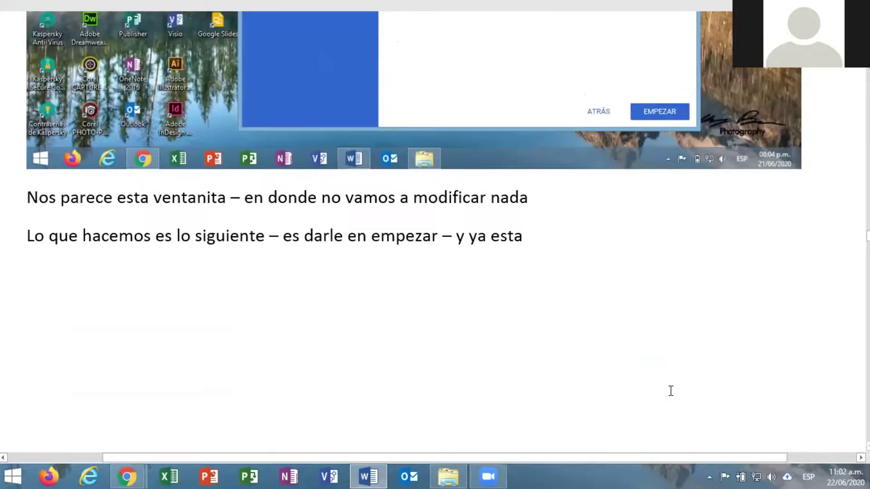
pyautogui.scroll(-3, 670, 391)
pyautogui.scroll(9, 669, 391)
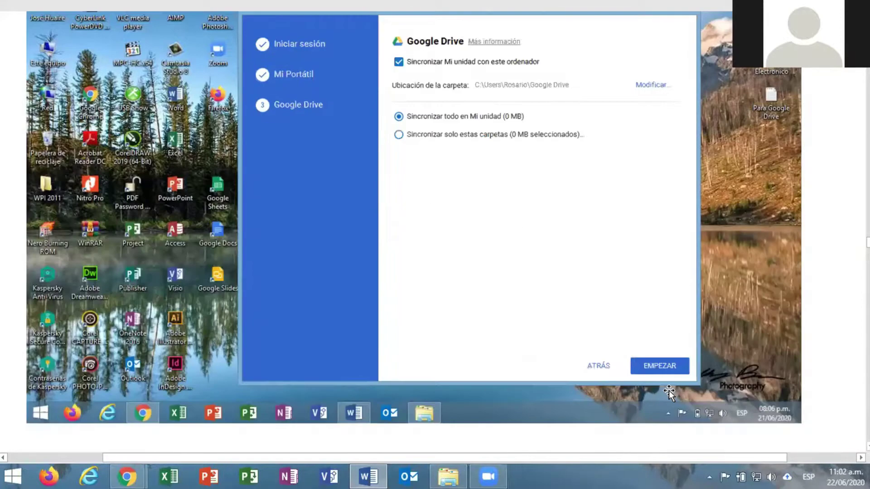
pyautogui.scroll(-10, 669, 391)
pyautogui.scroll(2, 669, 391)
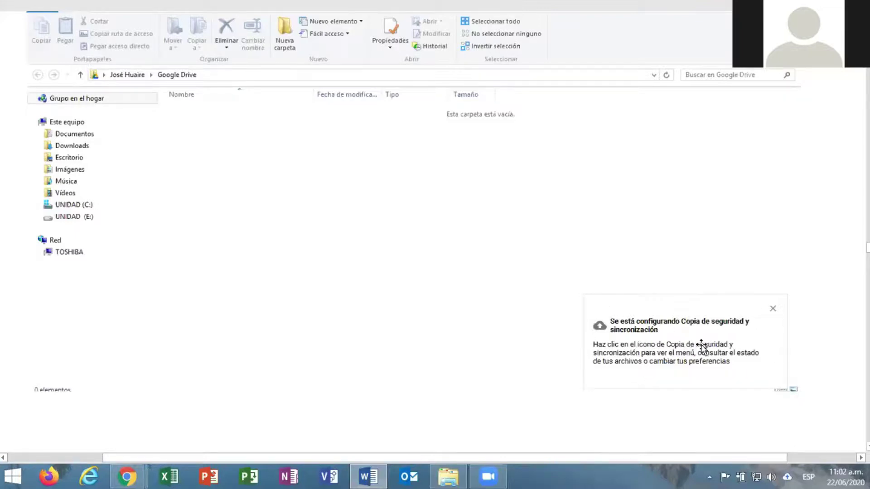
# Scroll the MAÑANA document past the thank-you and Drive screenshots to the 'Repetición:' settings-menu screenshot
pyautogui.scroll(-15, 539, 351)
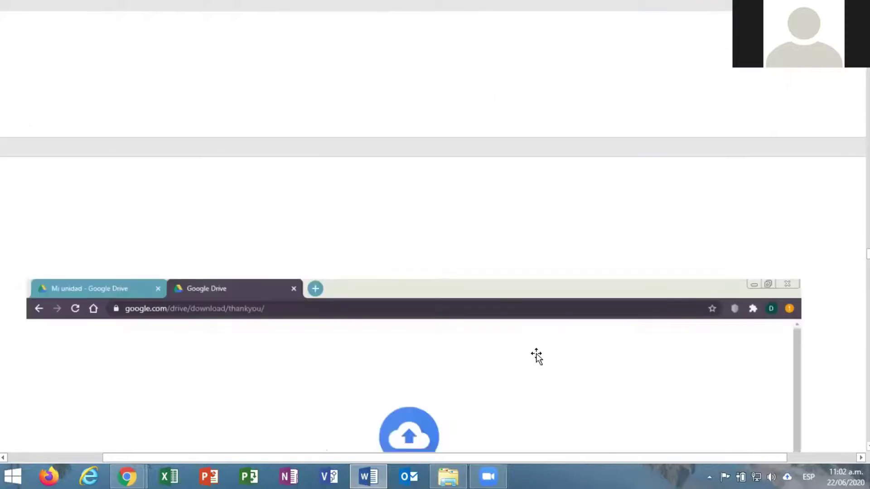
pyautogui.scroll(-12, 537, 357)
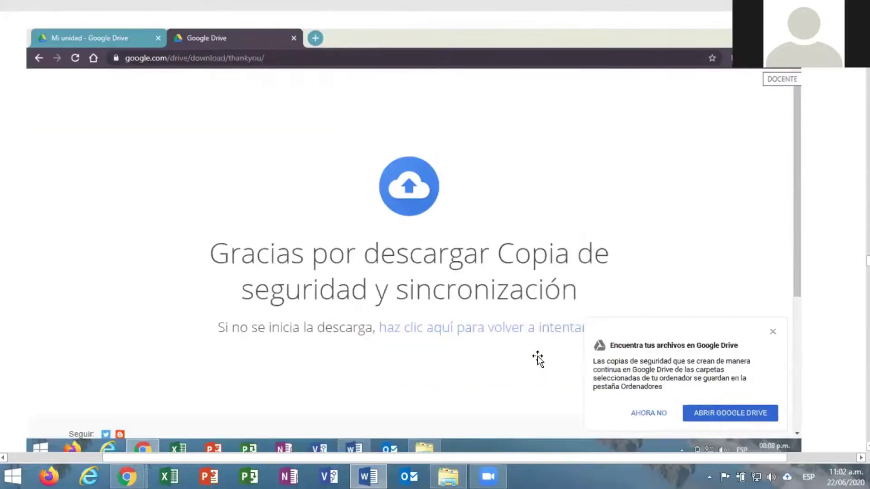
pyautogui.scroll(-12, 539, 357)
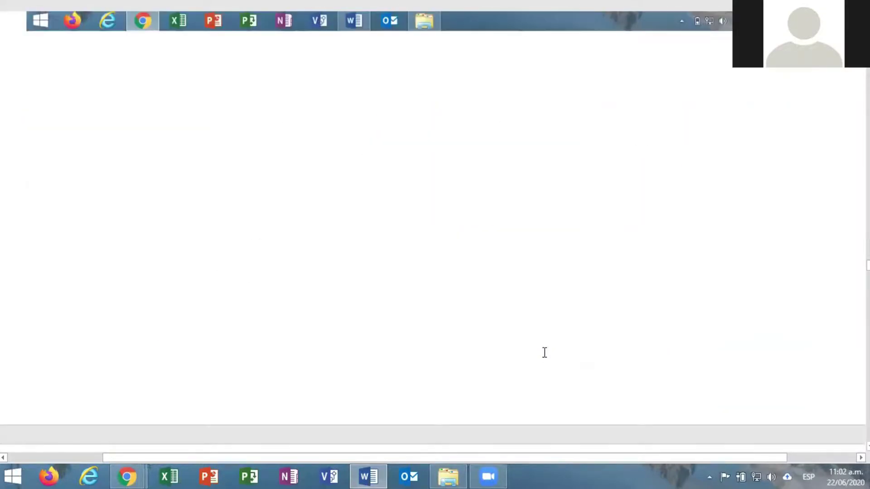
pyautogui.scroll(-5, 547, 354)
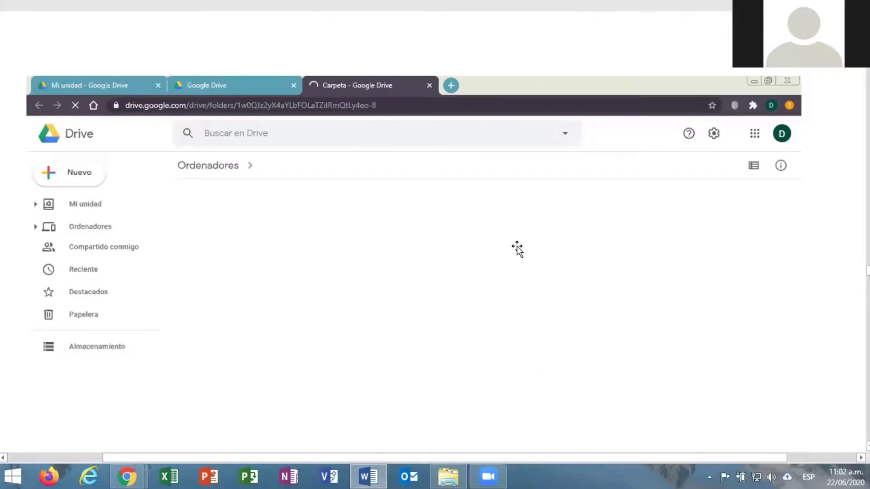
pyautogui.scroll(-3, 517, 249)
pyautogui.scroll(2, 517, 249)
pyautogui.scroll(-8, 517, 250)
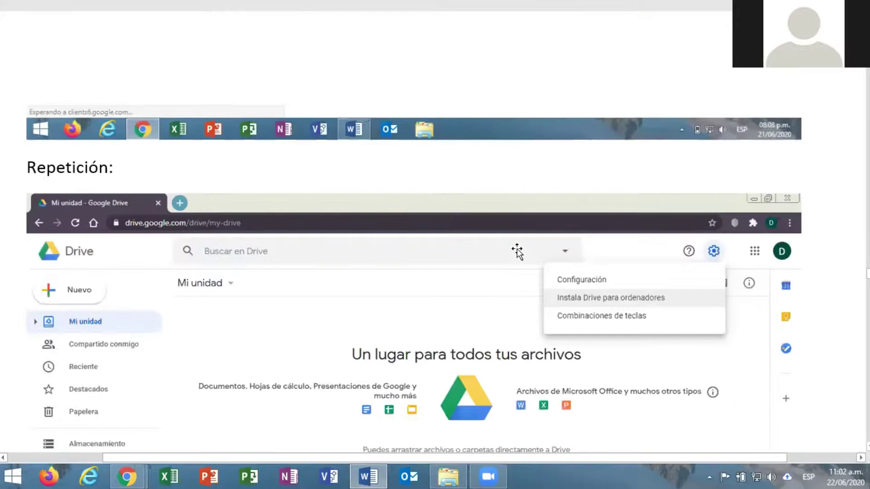
pyautogui.scroll(-3, 517, 250)
pyautogui.scroll(2, 399, 251)
pyautogui.scroll(-18, 403, 266)
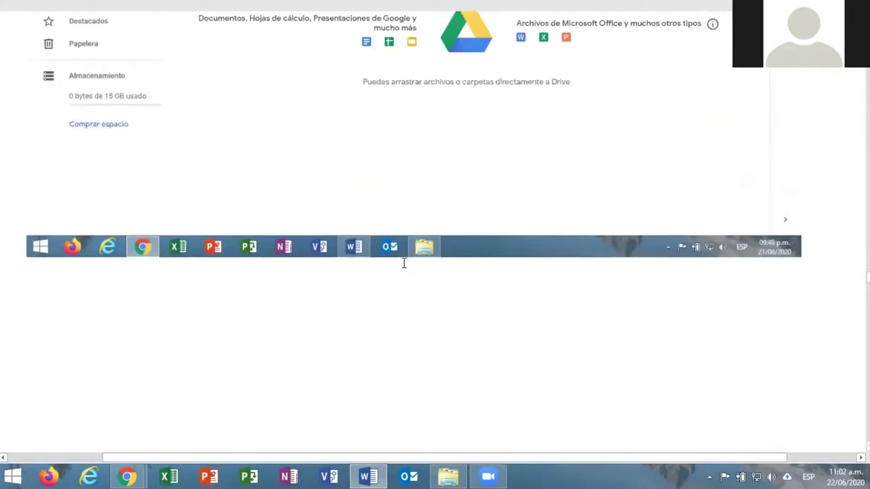
pyautogui.scroll(18, 403, 265)
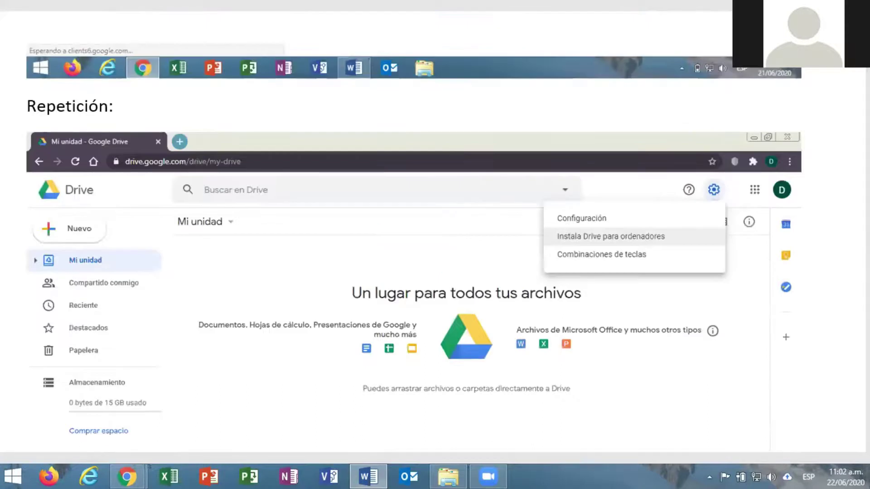
pyautogui.hotkey('alt', 'Tab')
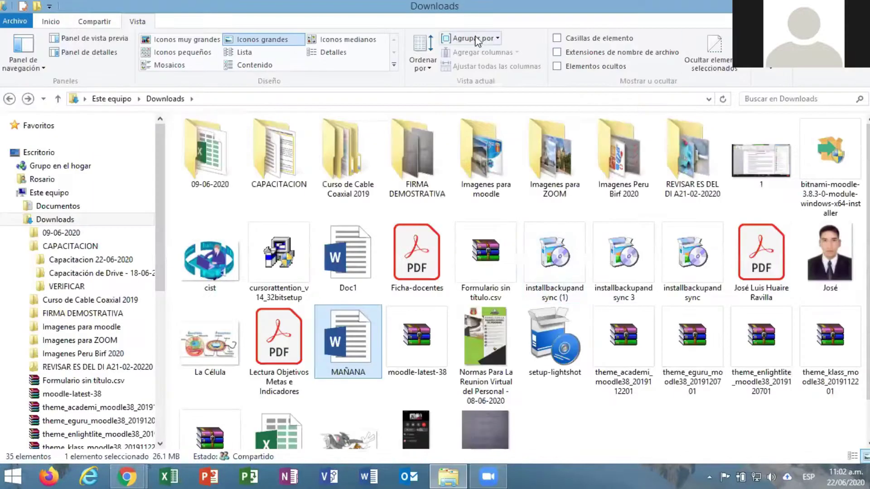
# Bring Chrome's Drive download thank-you page to the front over the Downloads window
pyautogui.click(488, 477)
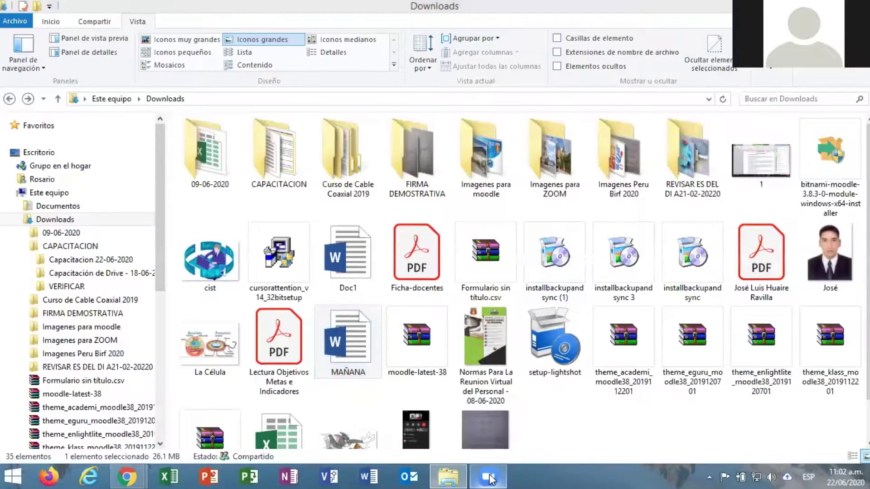
pyautogui.click(463, 480)
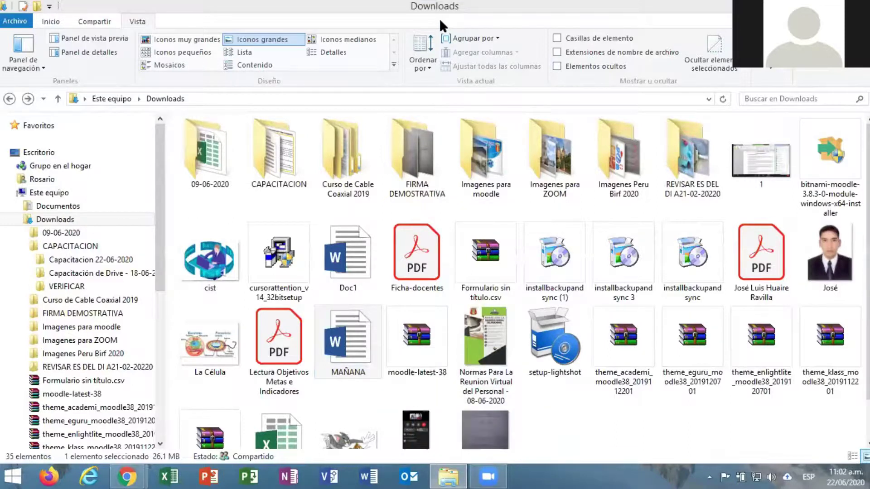
pyautogui.click(126, 477)
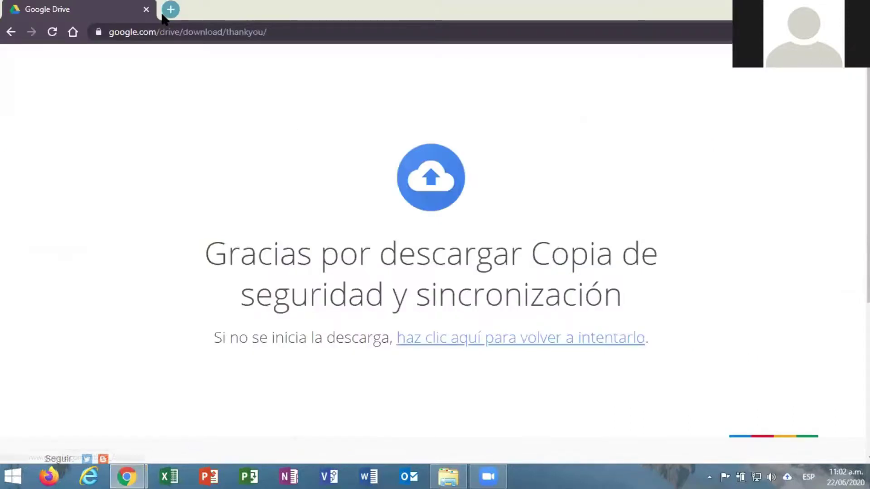
# Bring the Mi unidad browser window forward, close the thank-you window, and check the account panel
pyautogui.moveTo(126, 480)
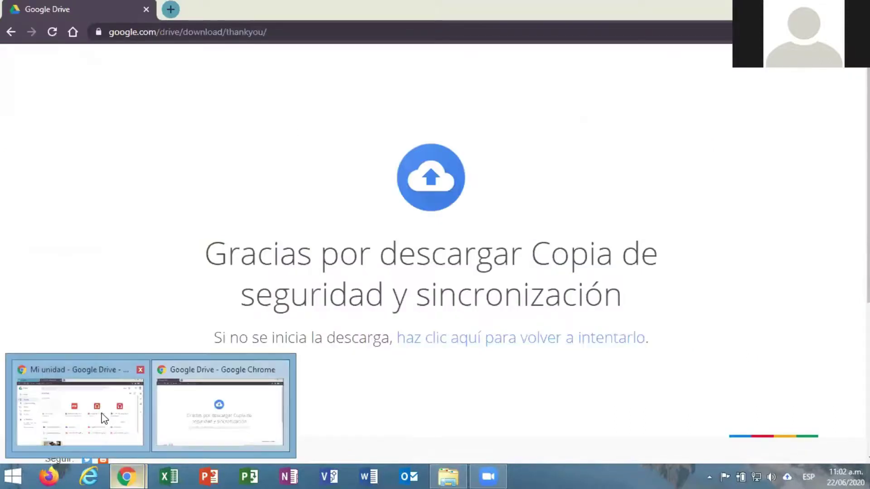
pyautogui.click(101, 413)
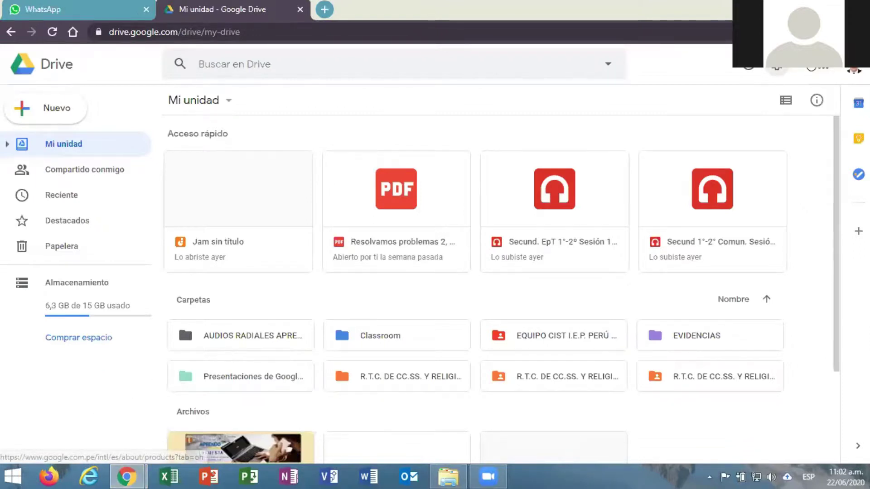
pyautogui.moveTo(126, 476)
pyautogui.click(280, 371)
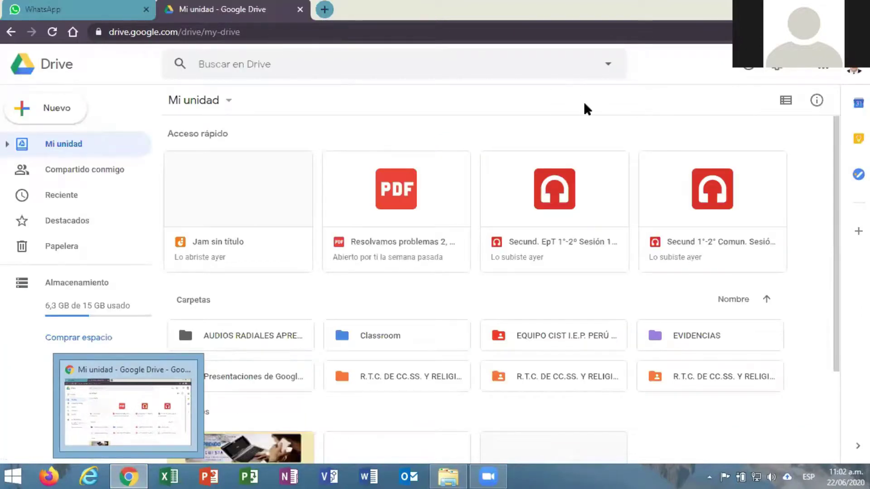
pyautogui.click(854, 69)
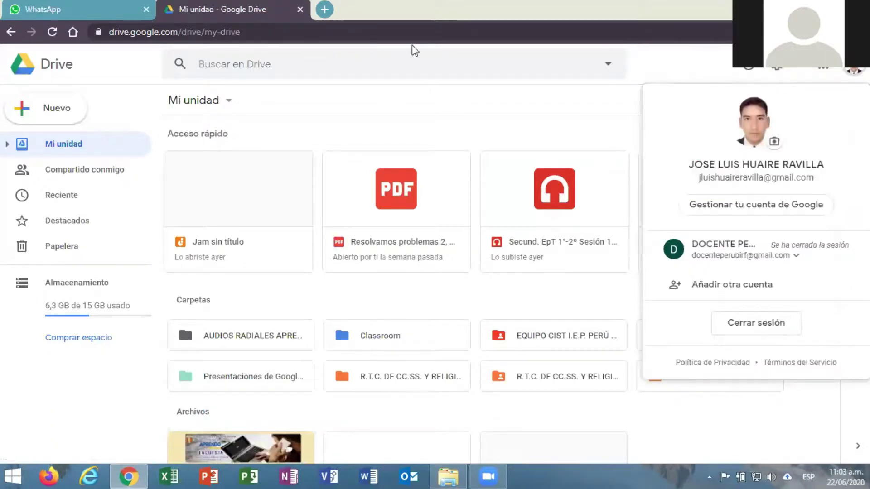
pyautogui.click(854, 69)
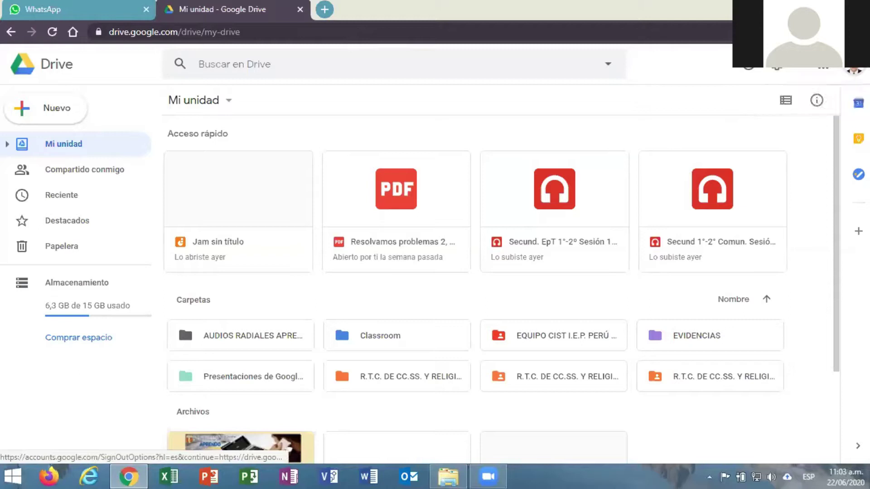
# Sign out of the current Google account and sign in to the other teacher account
pyautogui.click(771, 322)
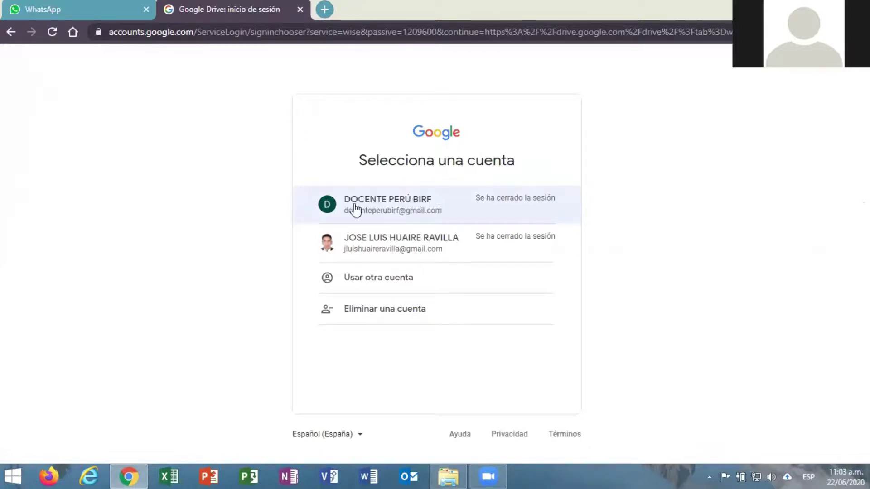
pyautogui.click(420, 205)
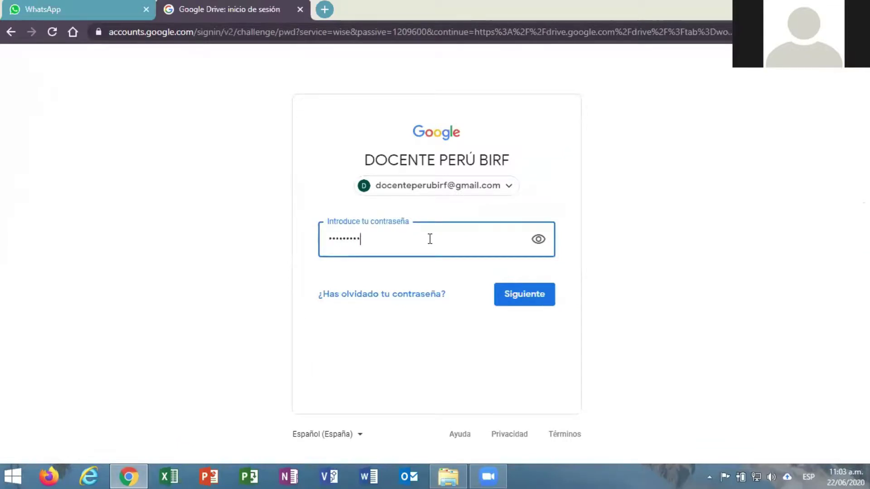
pyautogui.press('Return')
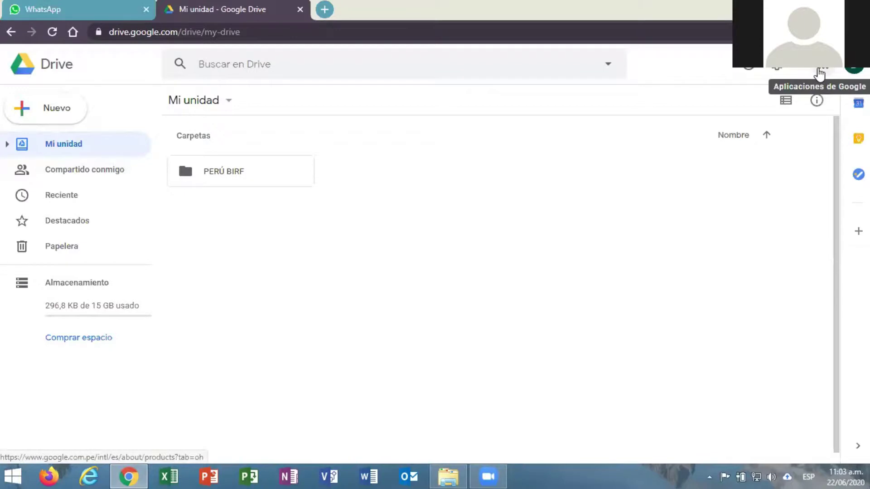
pyautogui.click(823, 68)
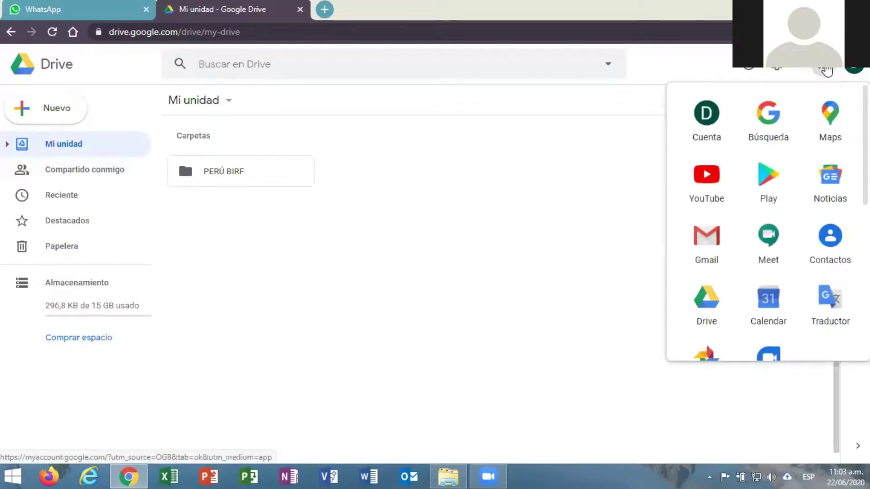
pyautogui.click(701, 312)
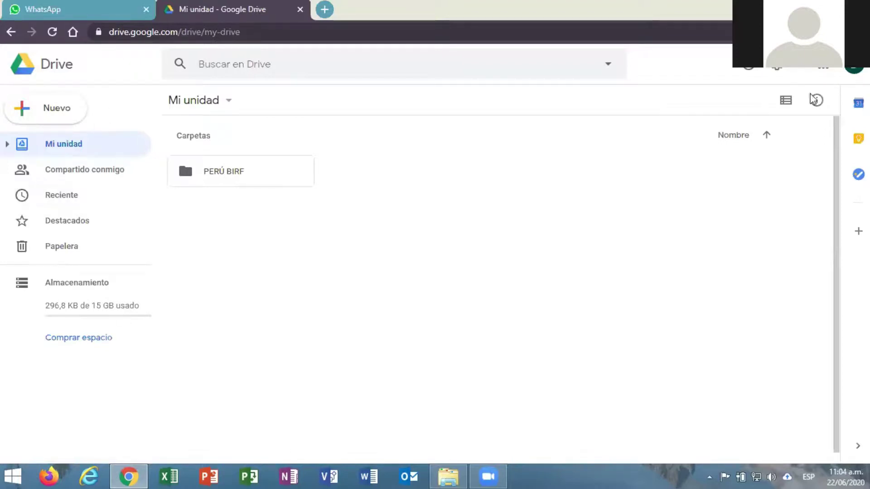
pyautogui.click(824, 70)
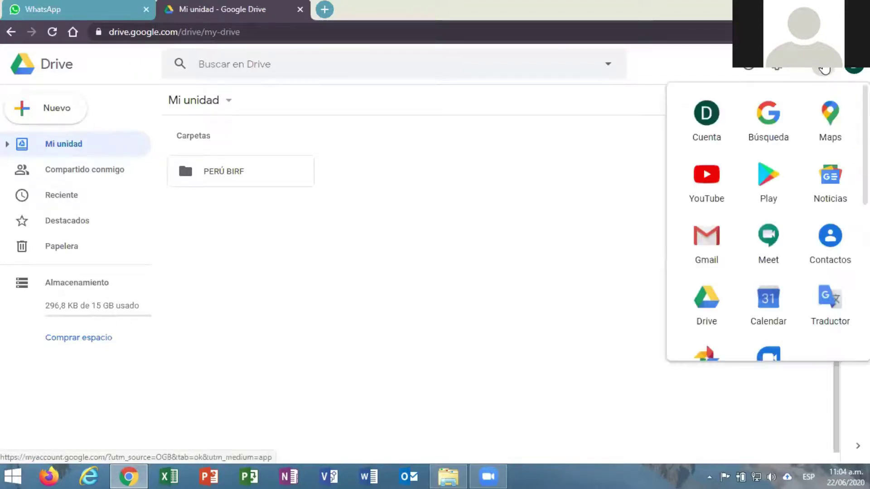
pyautogui.click(711, 309)
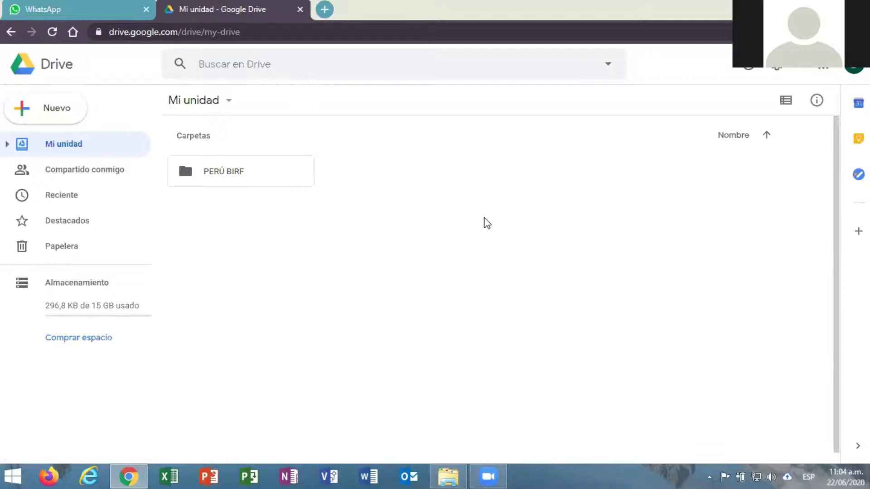
# Open the local Google Drive folder in Explorer's tree, showing synced PERÚ BIRF, then minimize it
pyautogui.click(449, 482)
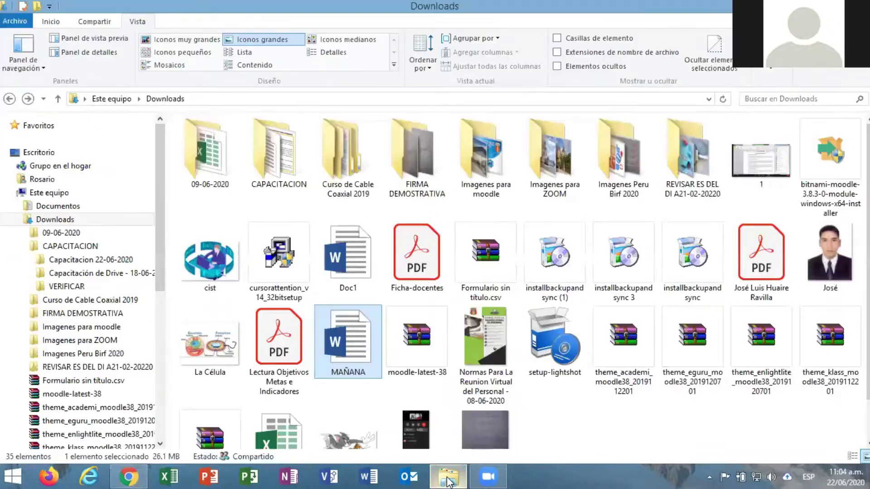
pyautogui.click(12, 192)
pyautogui.click(12, 207)
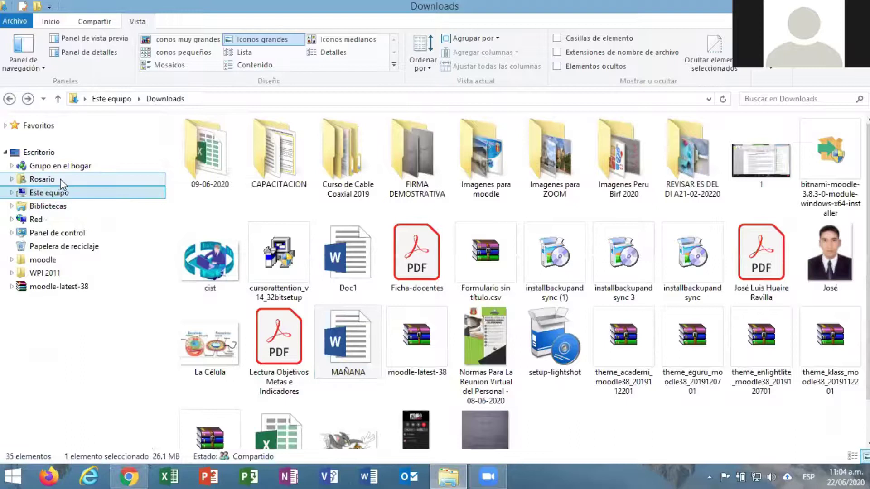
pyautogui.click(12, 180)
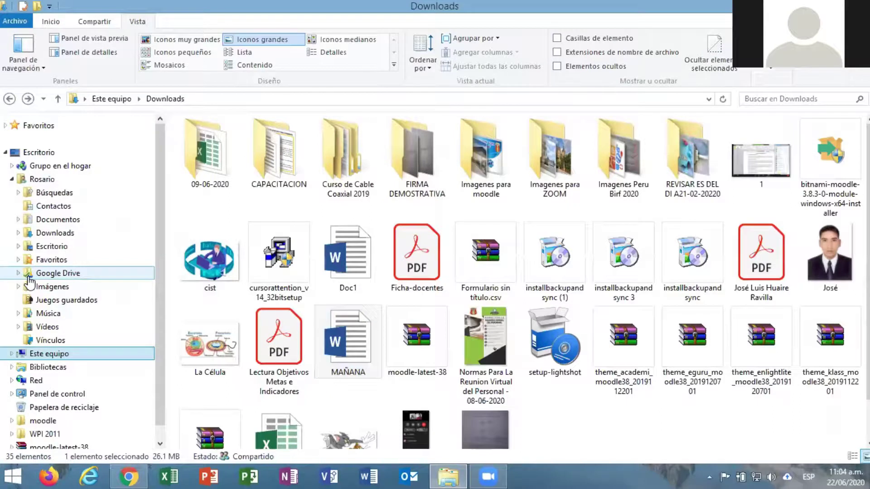
pyautogui.click(70, 273)
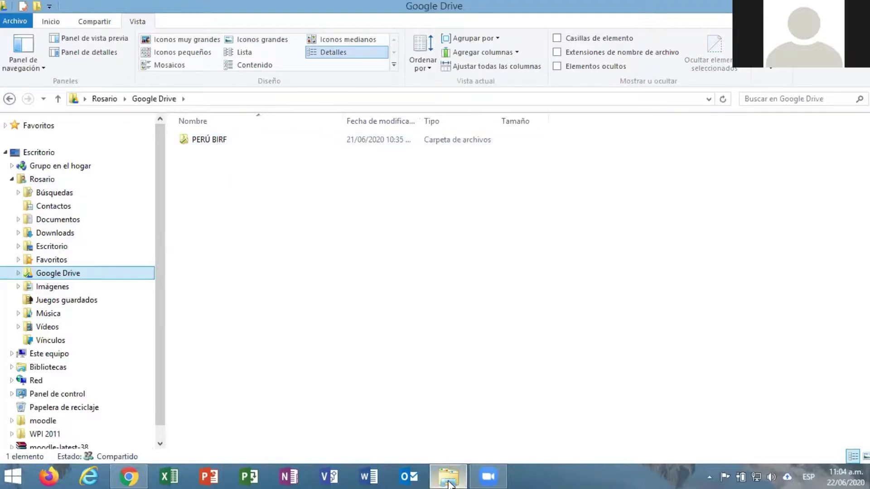
pyautogui.moveTo(450, 477)
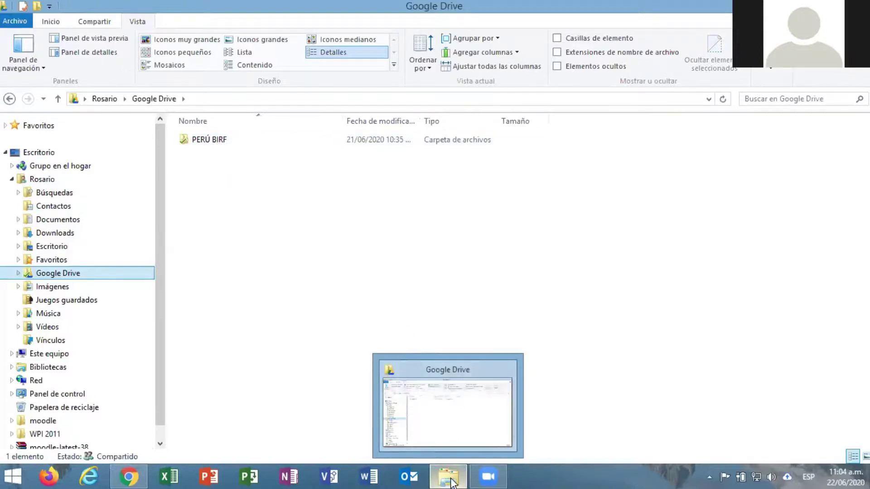
pyautogui.click(451, 479)
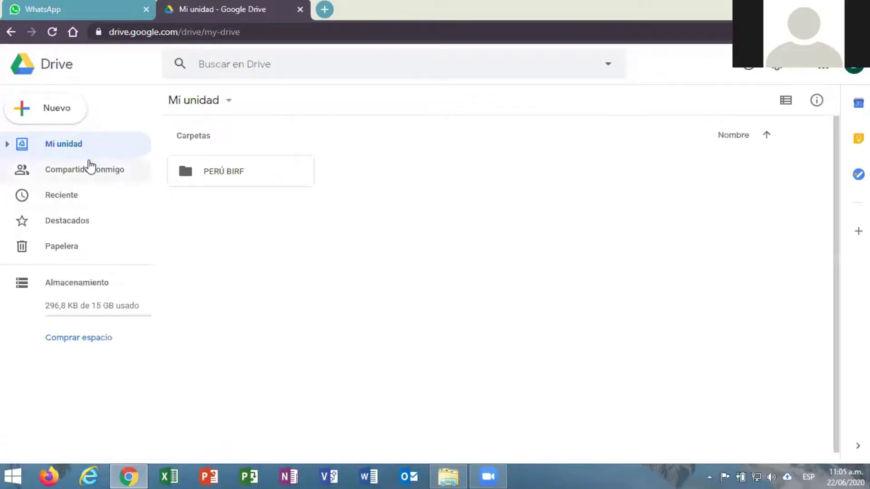
pyautogui.doubleClick(249, 176)
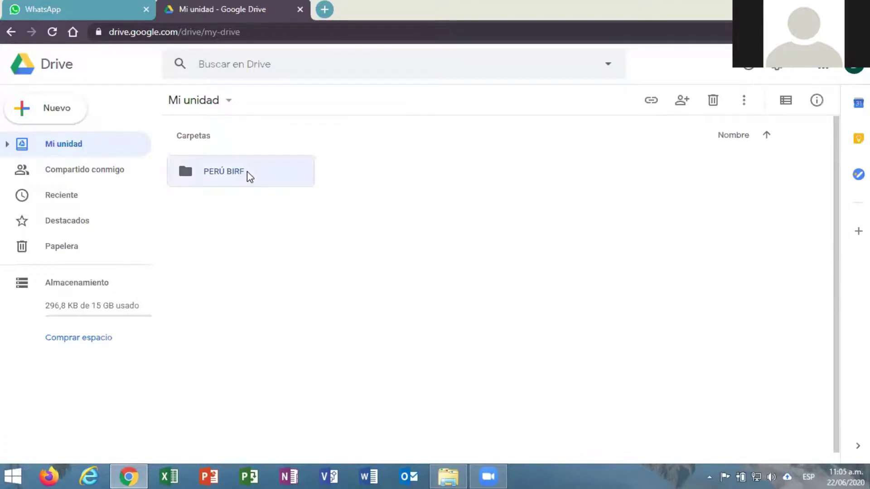
pyautogui.click(63, 143)
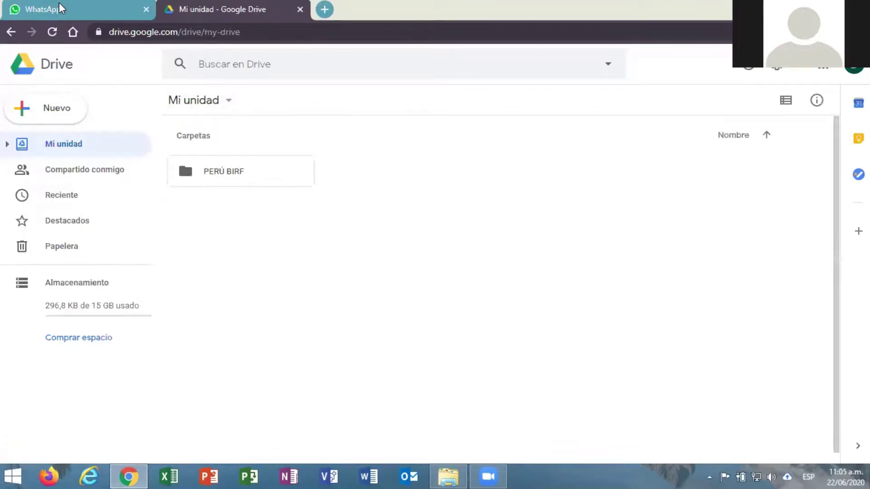
pyautogui.click(61, 9)
pyautogui.hotkey('ctrl', 'Tab')
pyautogui.click(449, 476)
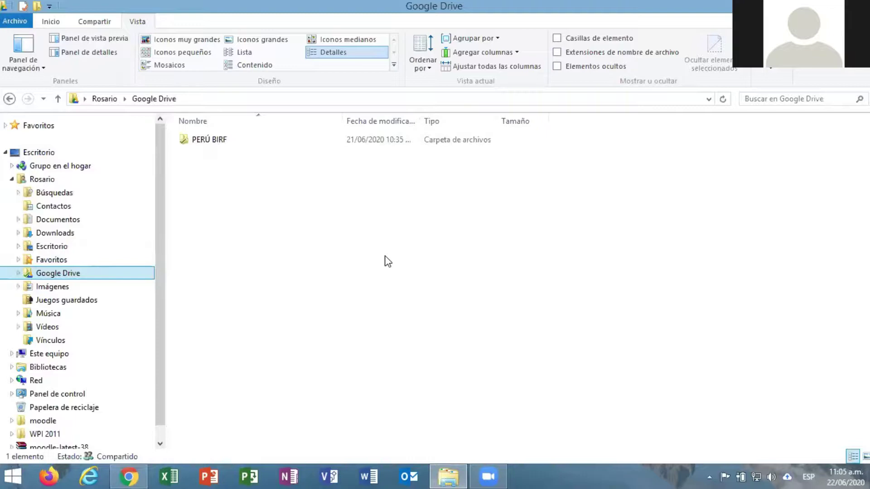
# Refresh the local Google Drive folder, confirming it still holds only PERÚ BIRF
pyautogui.rightClick(305, 201)
pyautogui.click(395, 287)
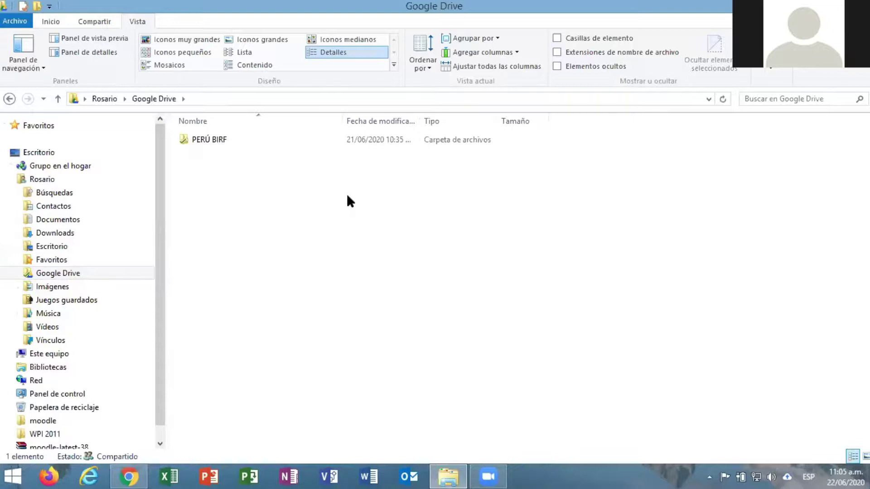
pyautogui.rightClick(295, 199)
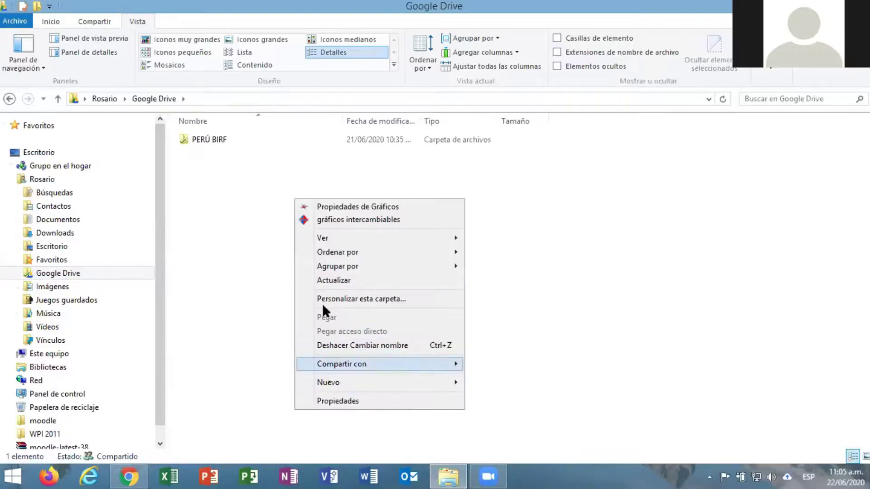
pyautogui.click(214, 186)
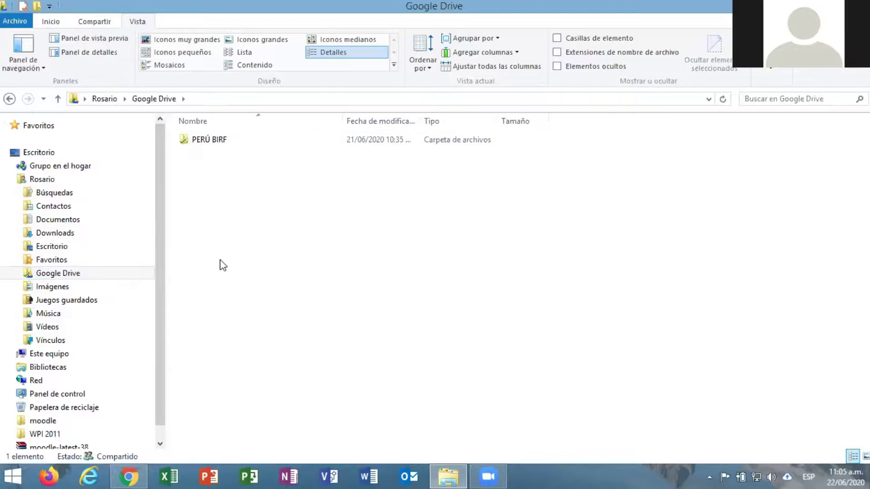
# Create a new folder named 'I.E.P. PERÚ BIRF' in the local Google Drive folder
pyautogui.rightClick(234, 189)
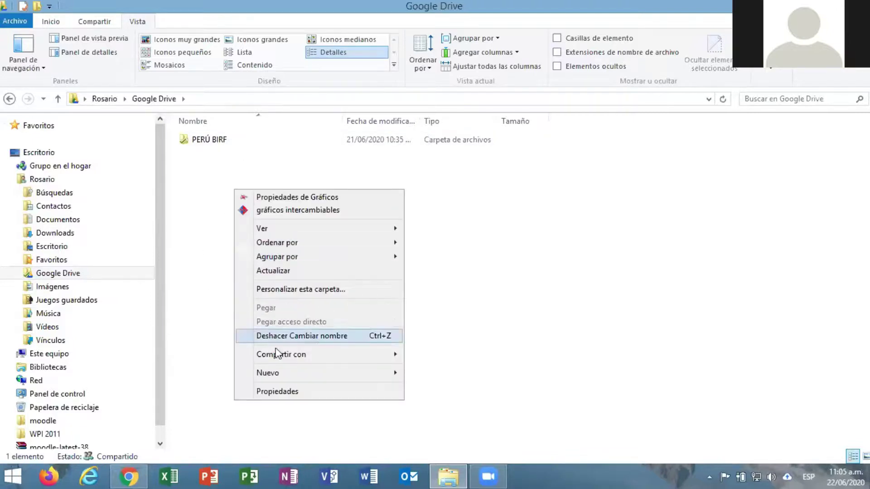
pyautogui.moveTo(316, 370)
pyautogui.click(462, 129)
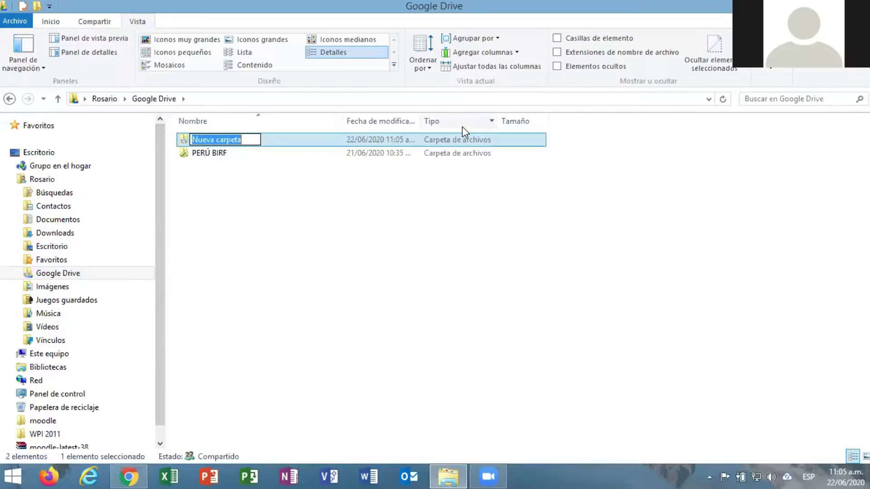
pyautogui.press('BackSpace')
pyautogui.write('IE')
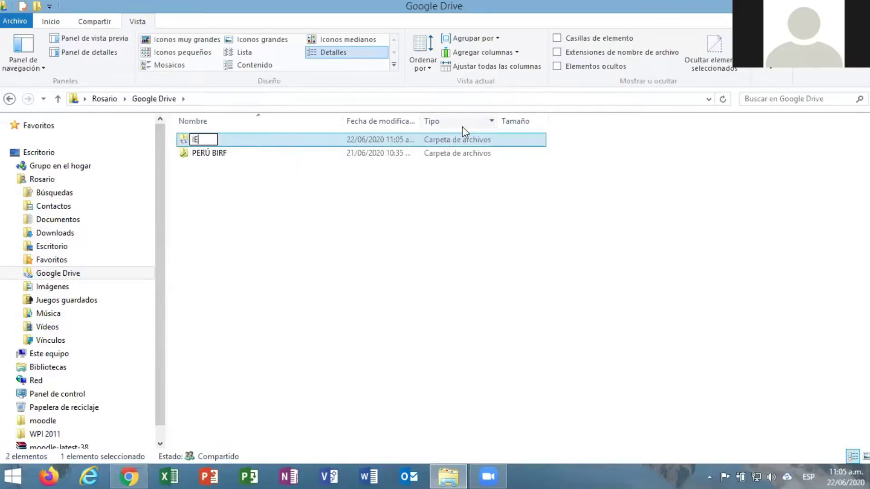
pyautogui.press('BackSpace')
pyautogui.press('BackSpace')
pyautogui.write('I.E.P. PERÚ BIRF')
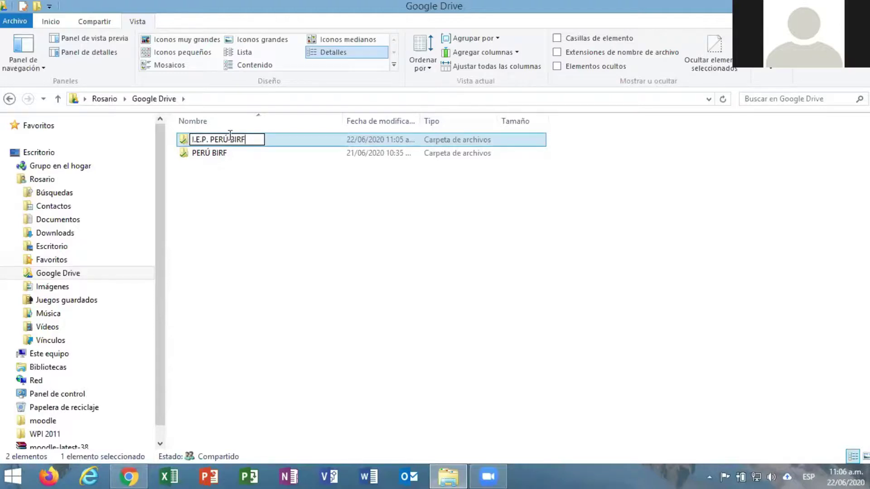
pyautogui.press('Return')
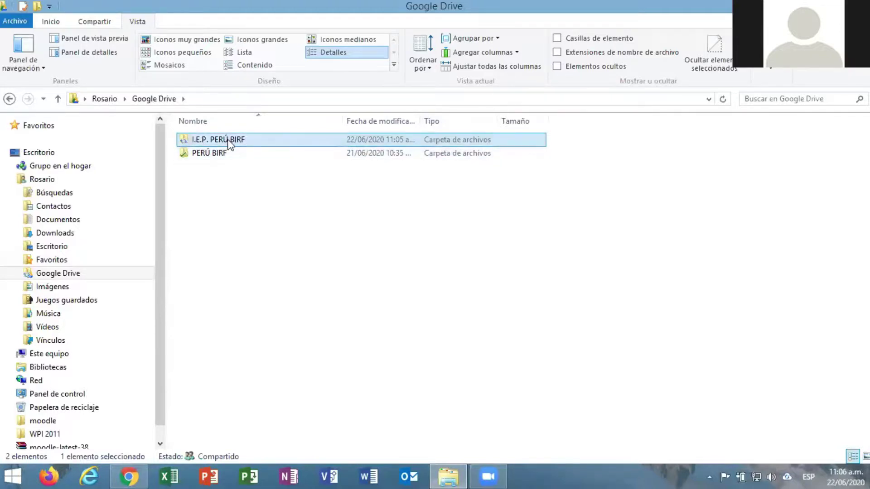
pyautogui.click(146, 478)
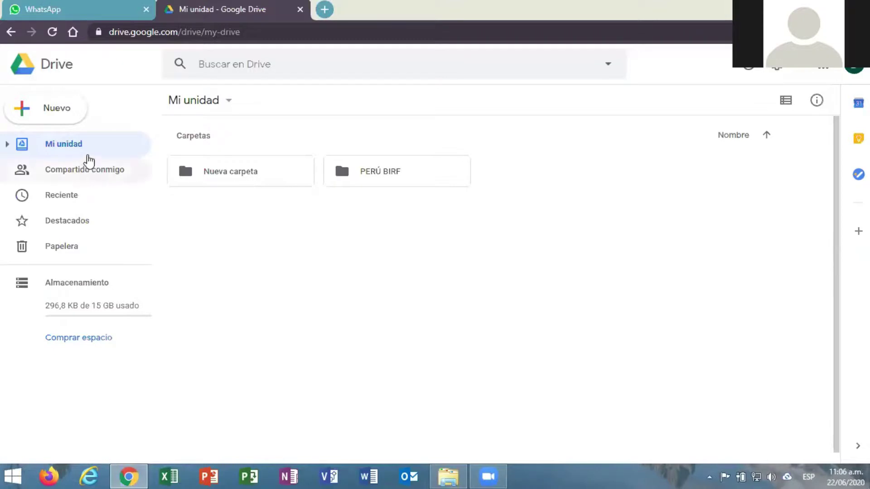
# Refresh Mi unidad on the web to confirm the I.E.P. PERÚ BIRF folder has synced
pyautogui.click(69, 145)
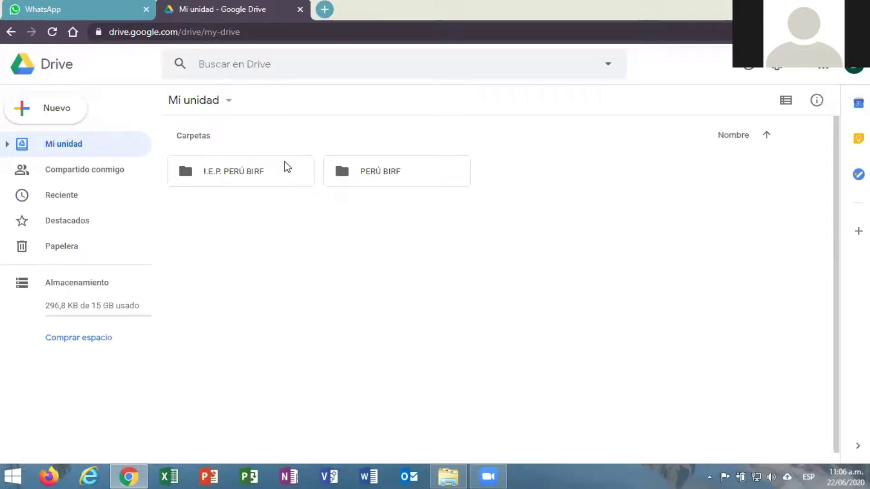
pyautogui.click(451, 479)
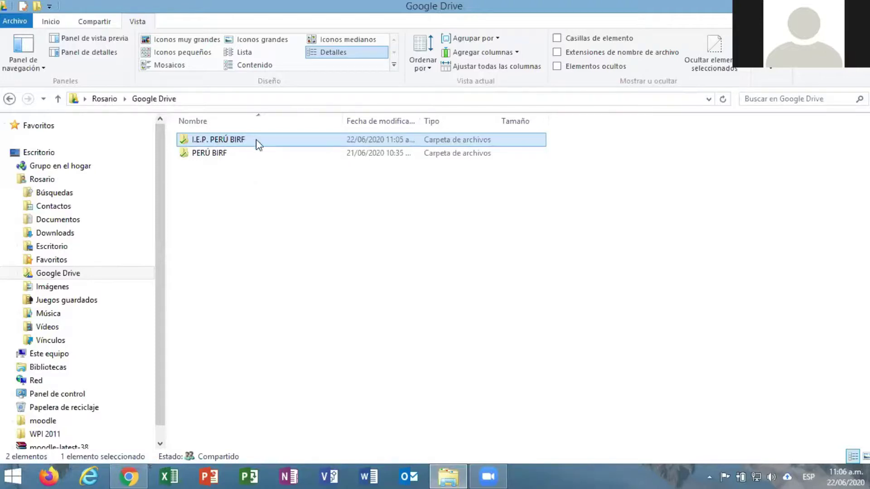
# Inside I.E.P. PERÚ BIRF, create a subfolder named 'PRIMERO B'
pyautogui.doubleClick(256, 139)
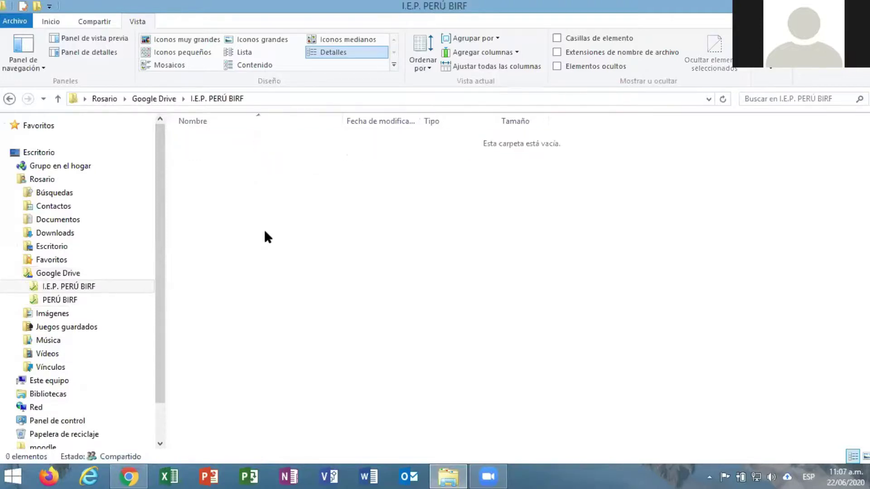
pyautogui.rightClick(239, 182)
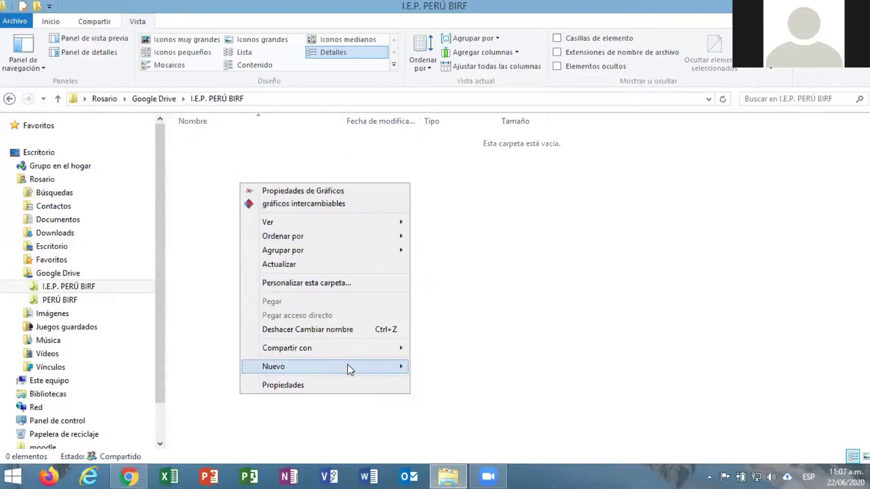
pyautogui.moveTo(347, 365)
pyautogui.click(464, 122)
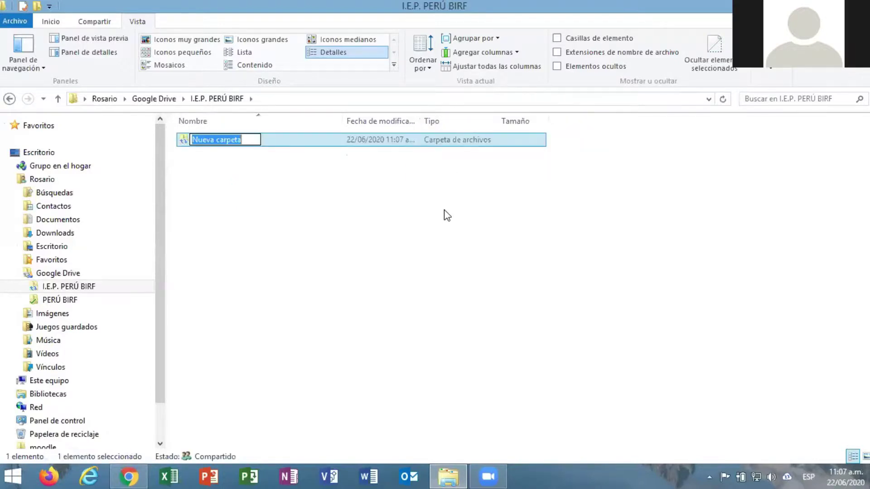
pyautogui.write('primro')
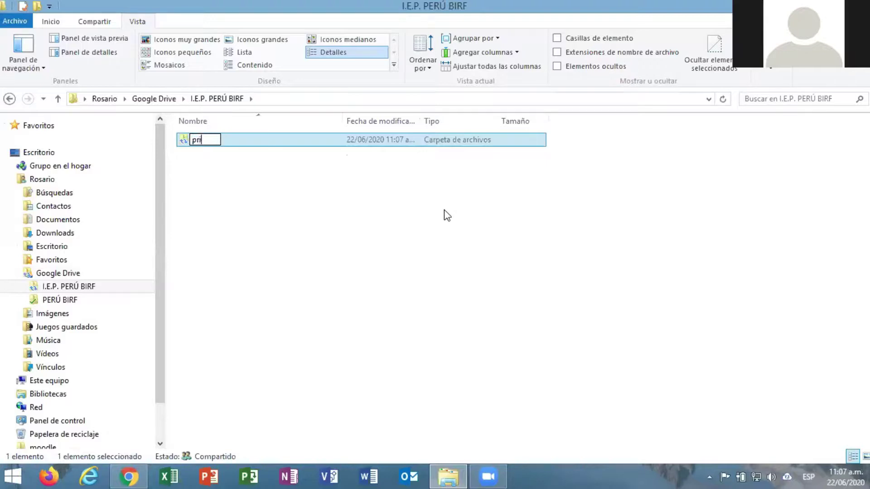
pyautogui.press('BackSpace')
pyautogui.press('BackSpace')
pyautogui.press('BackSpace')
pyautogui.press('BackSpace')
pyautogui.press('BackSpace')
pyautogui.press('BackSpace')
pyautogui.write('PRIMERO B')
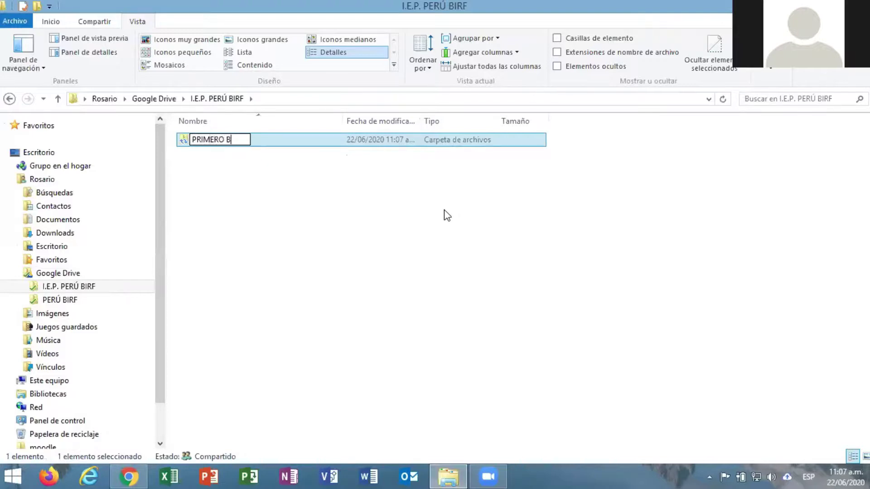
pyautogui.press('Return')
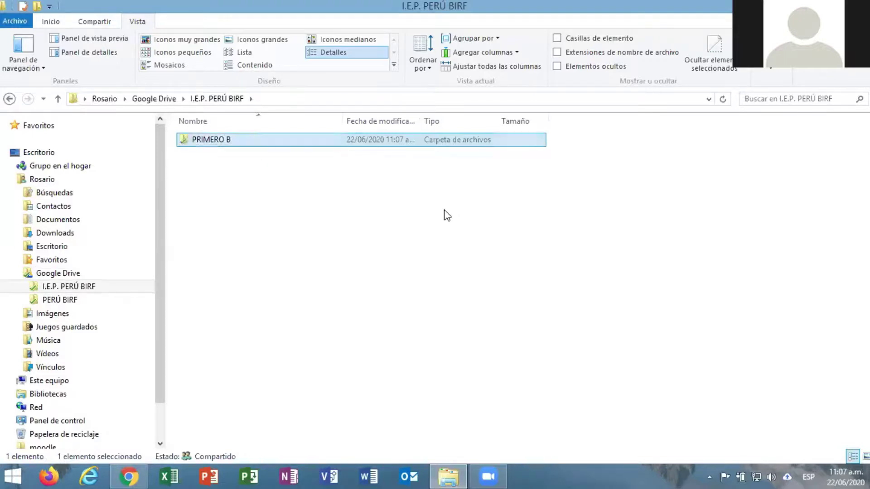
# Add a second subfolder named 'SEGUNDO B', cancelling an accidental shortcut wizard along the way
pyautogui.rightClick(249, 204)
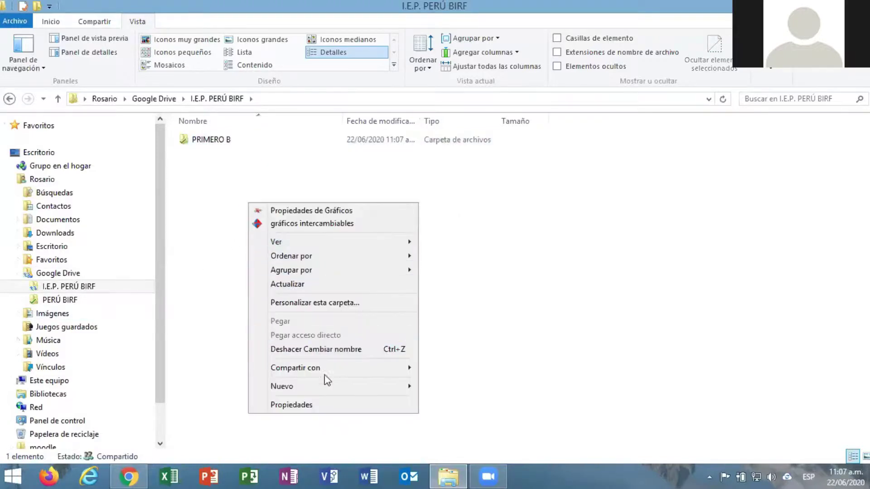
pyautogui.moveTo(326, 386)
pyautogui.click(476, 154)
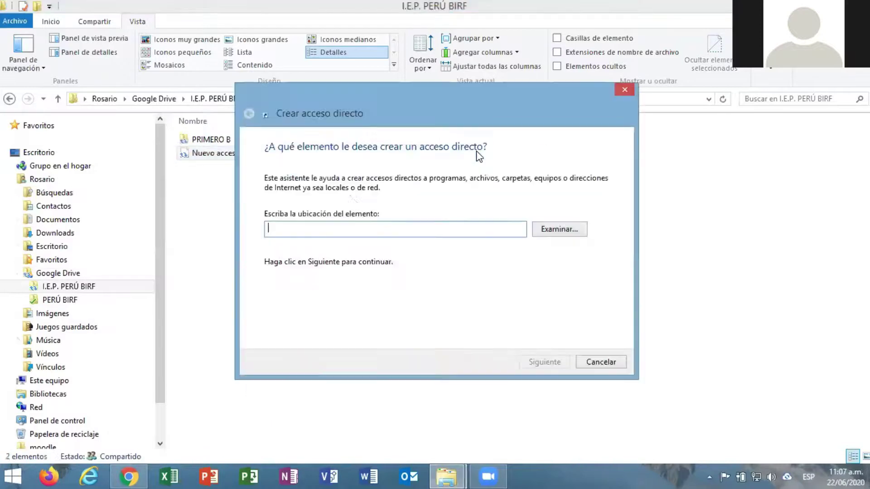
pyautogui.click(587, 361)
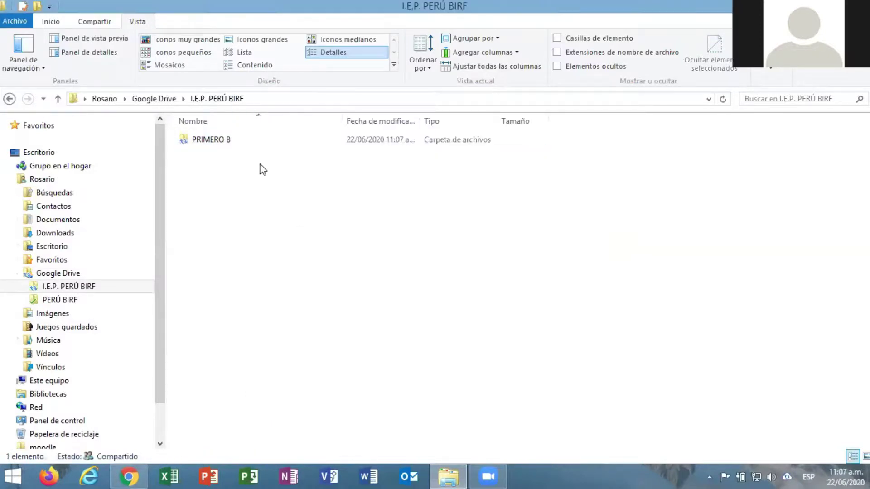
pyautogui.rightClick(243, 181)
pyautogui.moveTo(315, 363)
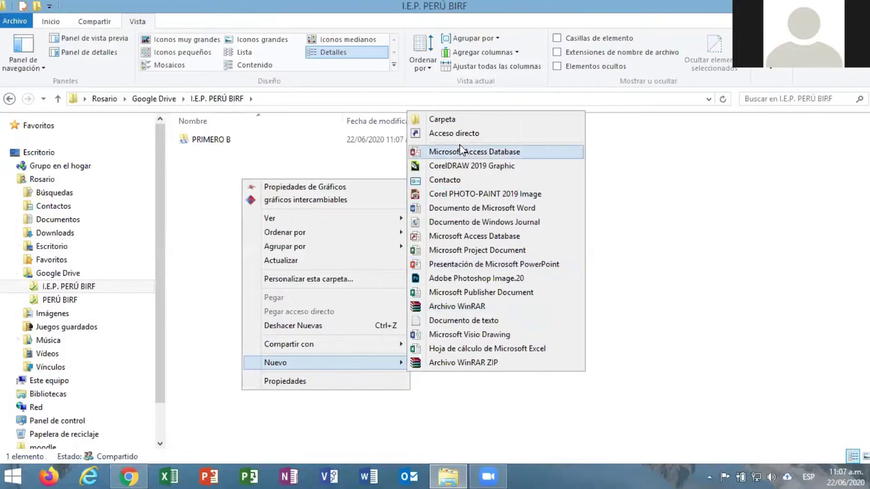
pyautogui.click(444, 120)
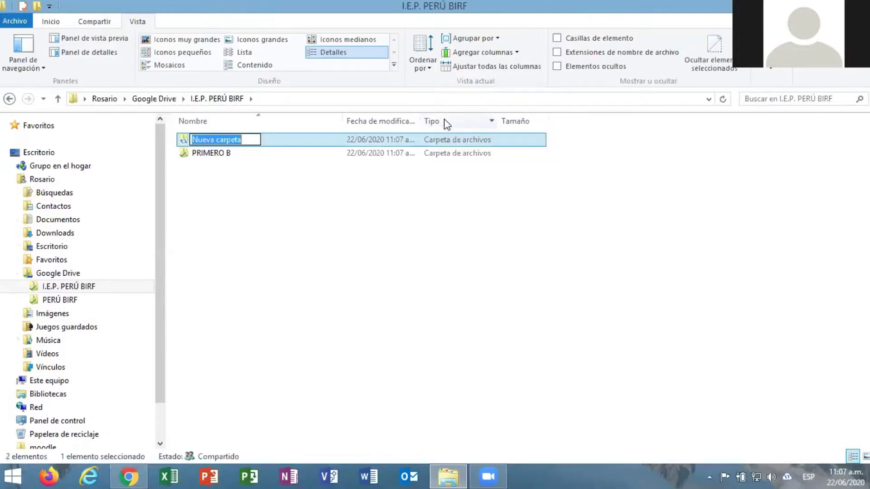
pyautogui.write('SEGUNDO B')
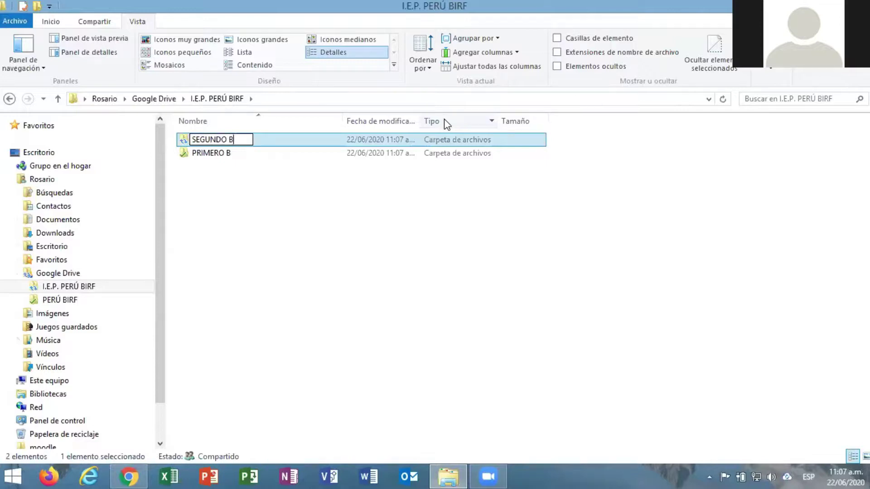
pyautogui.press('Return')
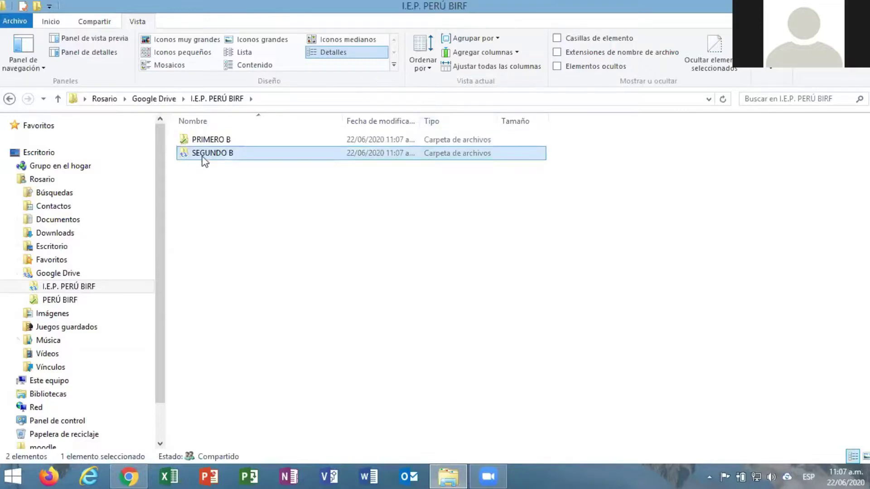
pyautogui.click(238, 186)
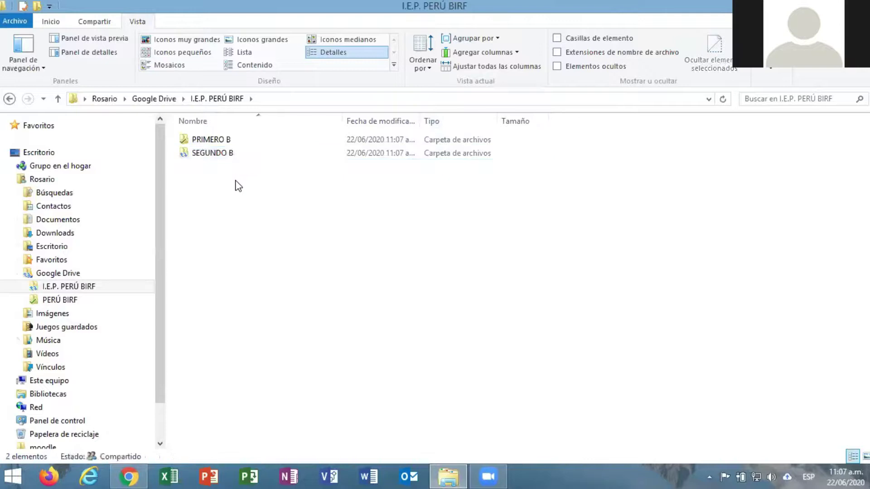
pyautogui.doubleClick(227, 140)
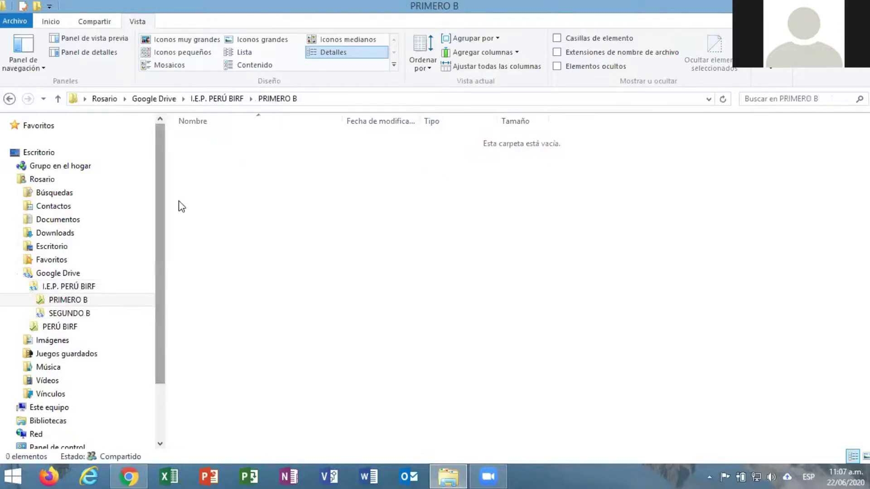
# Create a subfolder in PRIMERO B named after the first student
pyautogui.rightClick(217, 144)
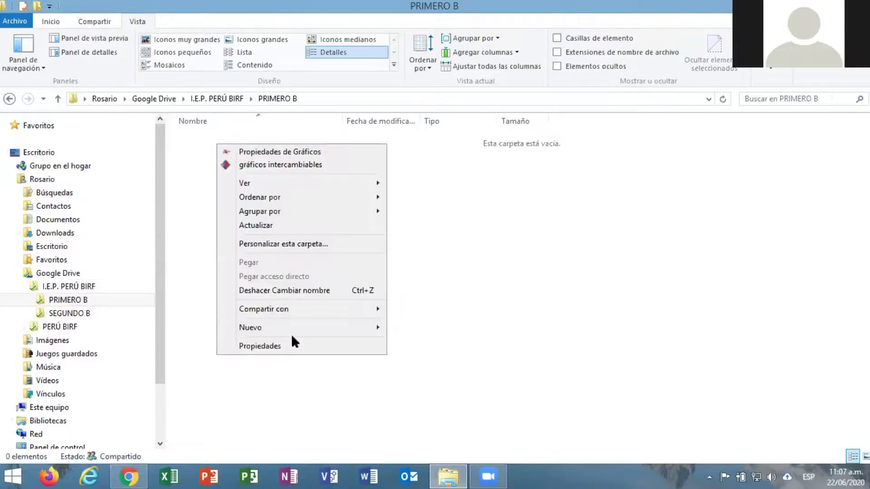
pyautogui.moveTo(294, 336)
pyautogui.click(427, 78)
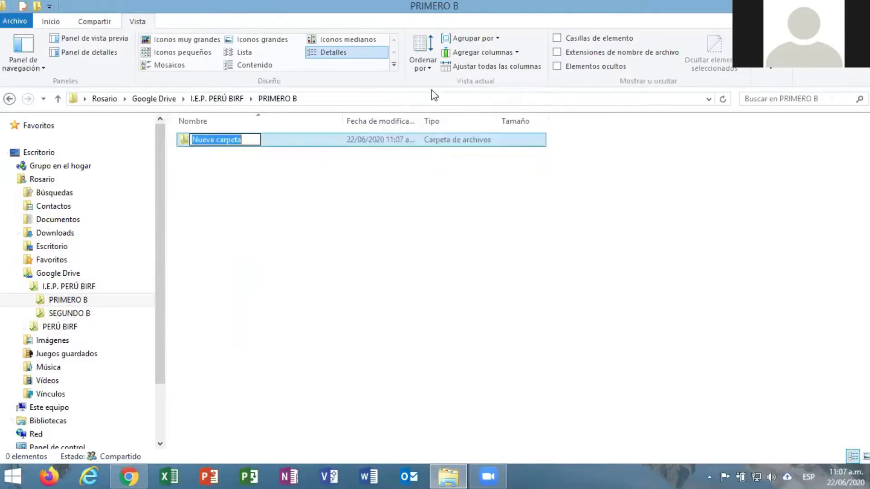
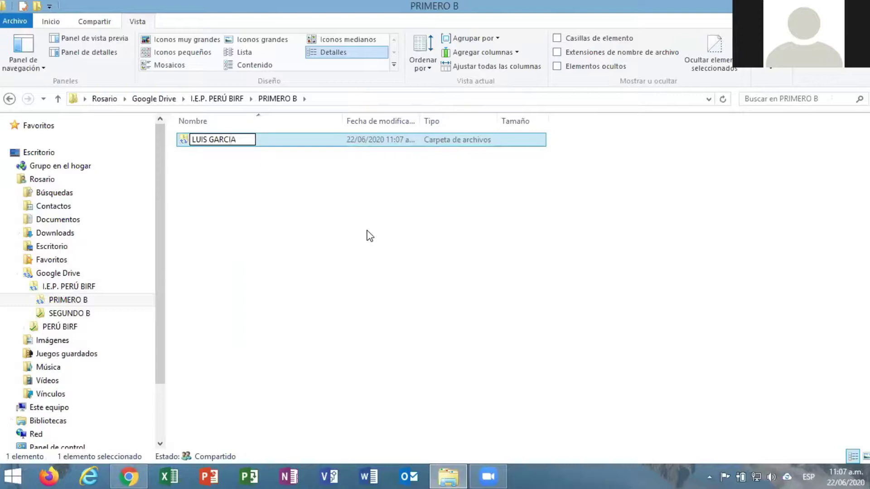
pyautogui.click(238, 206)
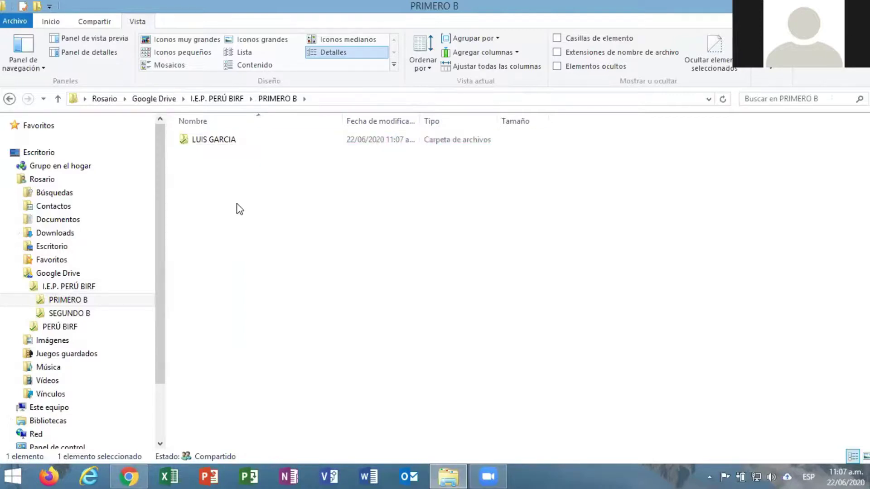
# Add a second subfolder in PRIMERO B named after another student
pyautogui.rightClick(238, 204)
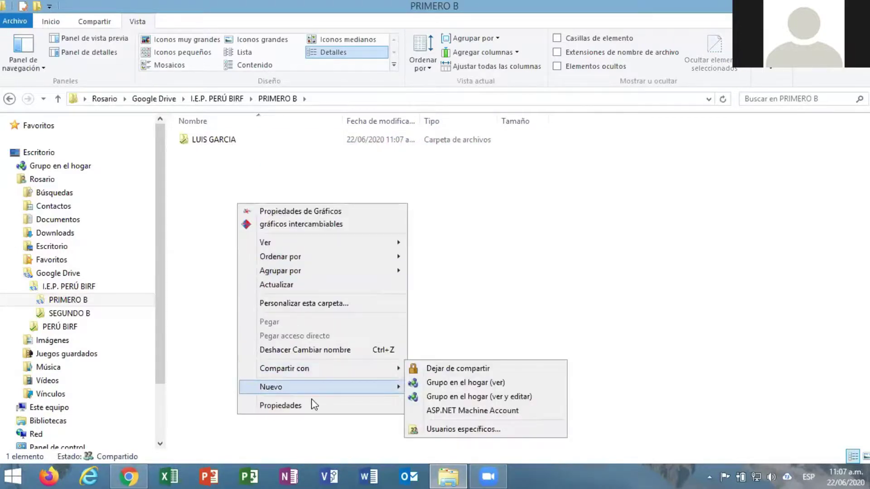
pyautogui.moveTo(318, 390)
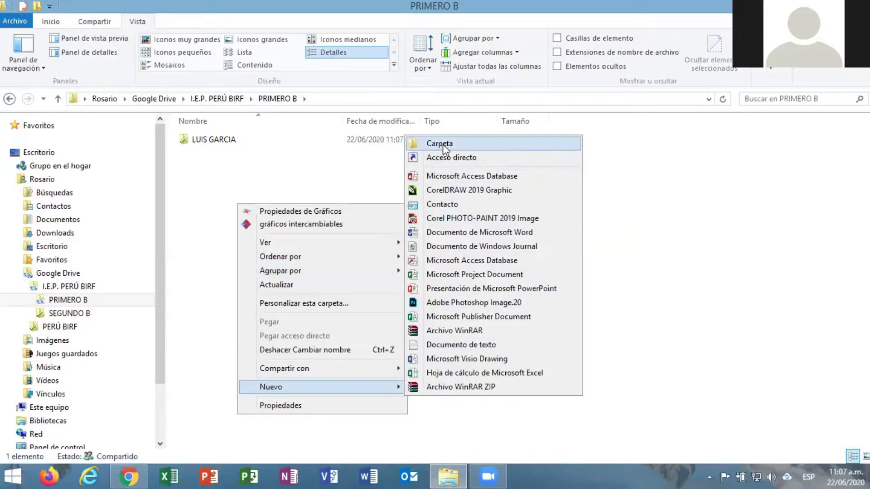
pyautogui.click(442, 145)
pyautogui.write('PR')
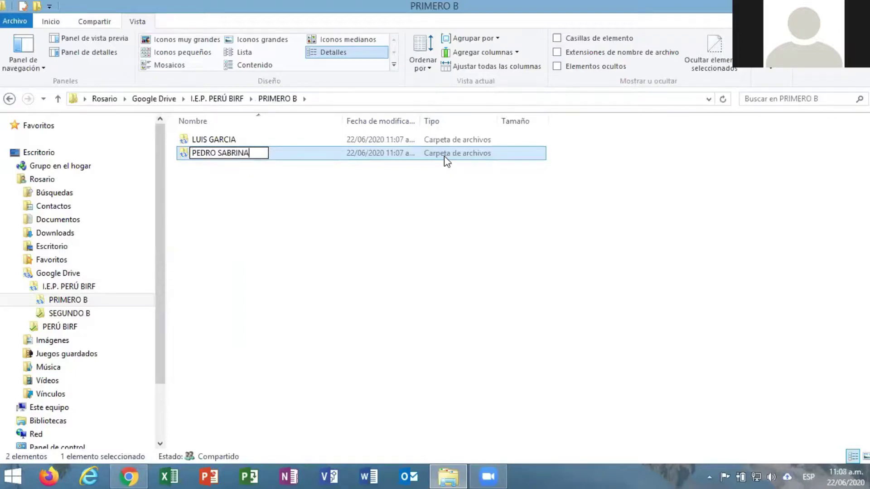
pyautogui.press('Return')
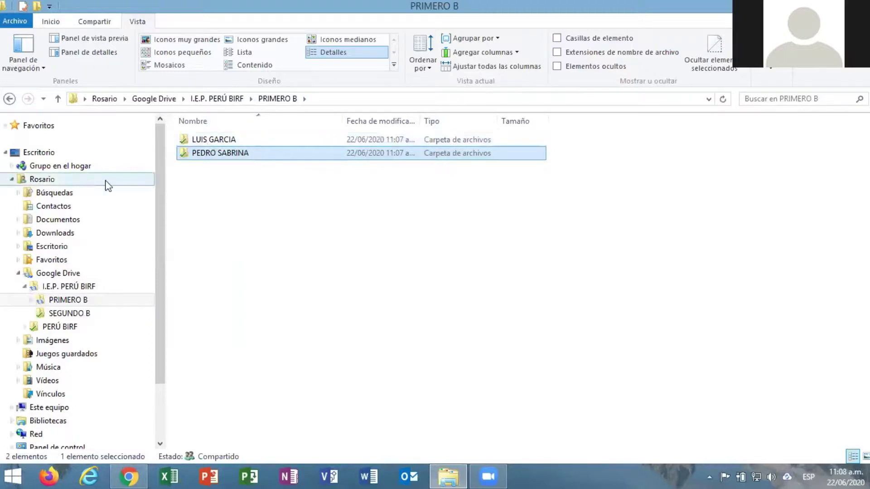
# Open the first student's folder and create a new subfolder named SEMANA 11
pyautogui.doubleClick(257, 140)
pyautogui.rightClick(240, 191)
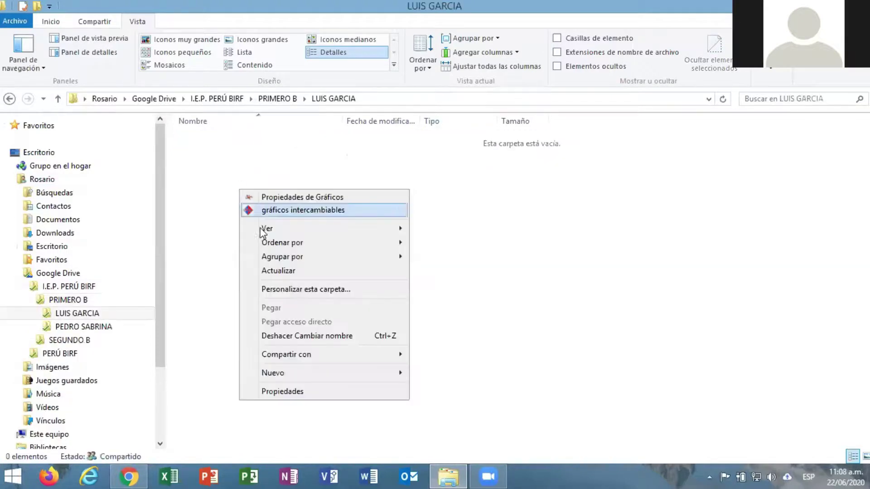
pyautogui.moveTo(319, 371)
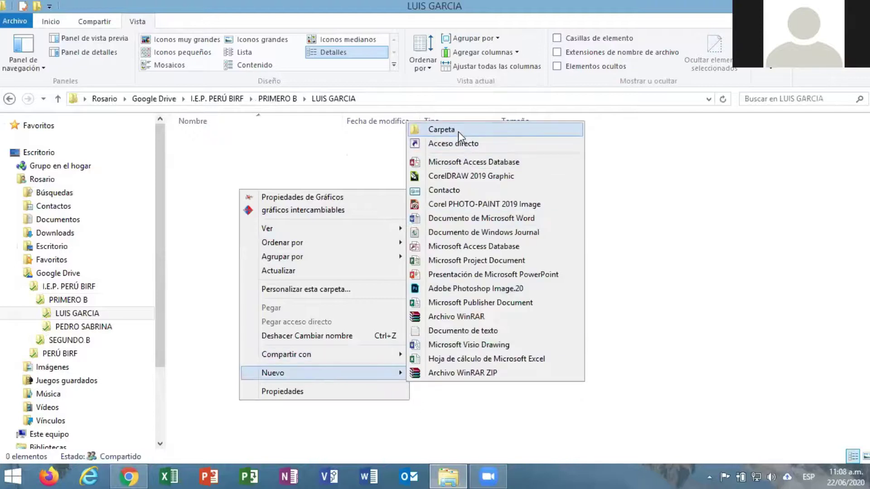
pyautogui.click(457, 130)
pyautogui.write('S')
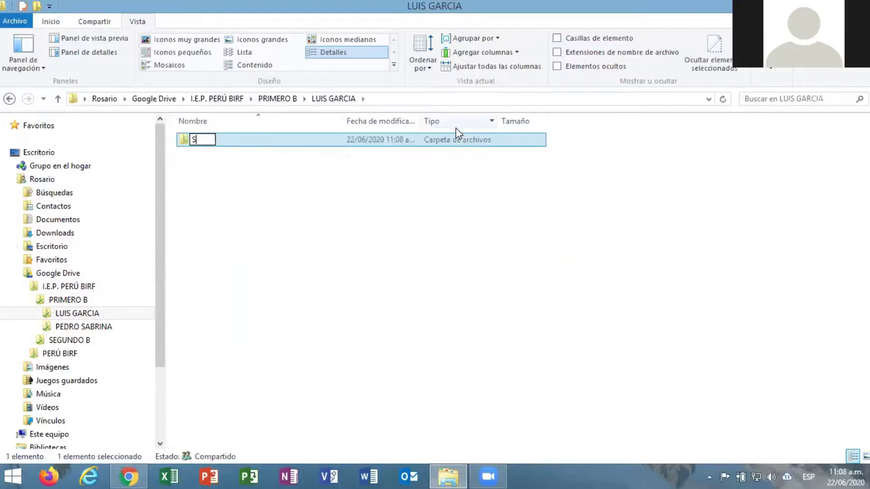
pyautogui.write('EMANA 11')
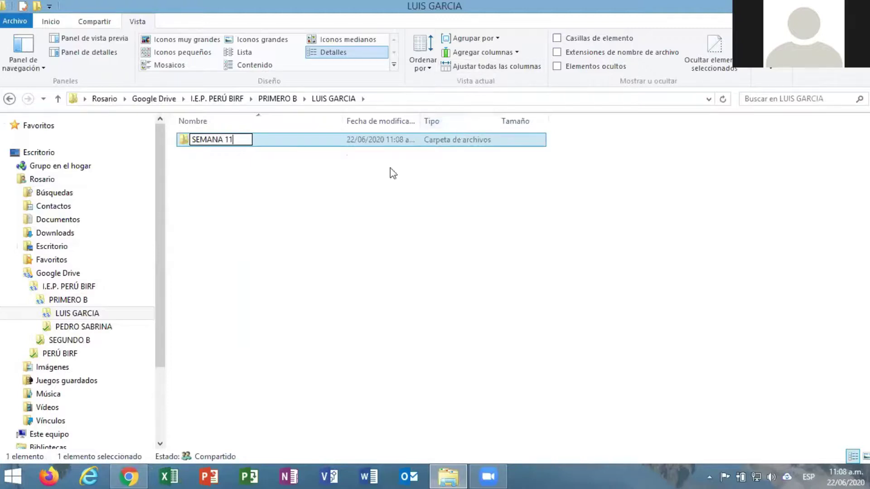
# Add a second subfolder named SEMANA 12 beside SEMANA 11
pyautogui.rightClick(251, 195)
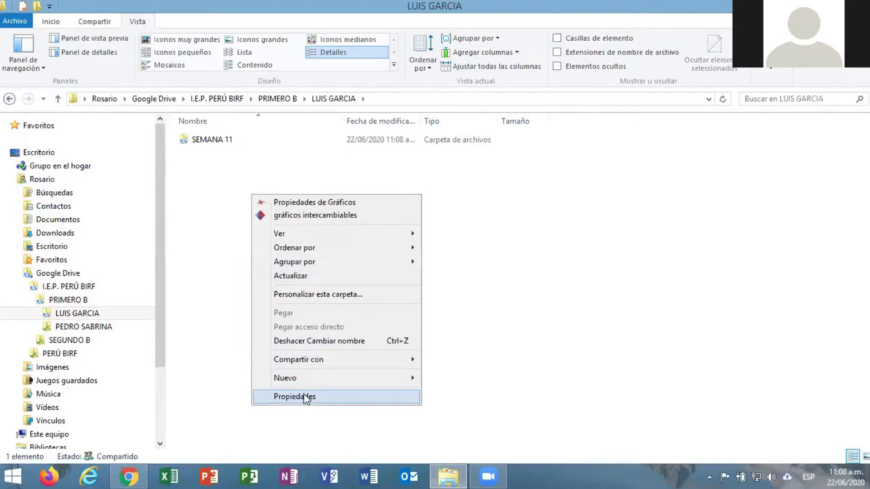
pyautogui.moveTo(325, 376)
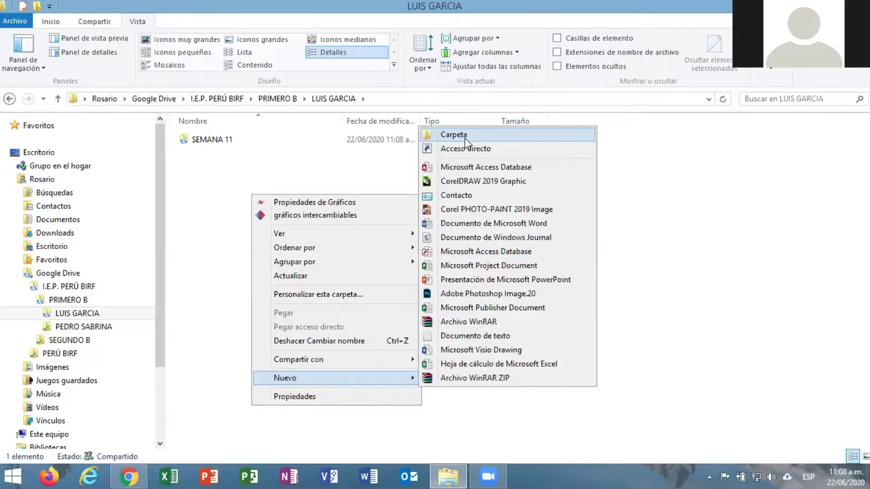
pyautogui.click(466, 139)
pyautogui.write('SEMA')
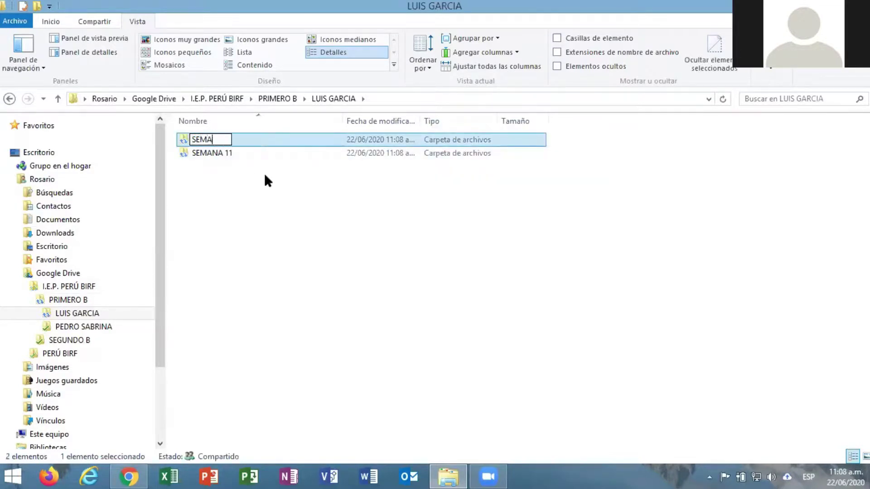
pyautogui.write('NA 12')
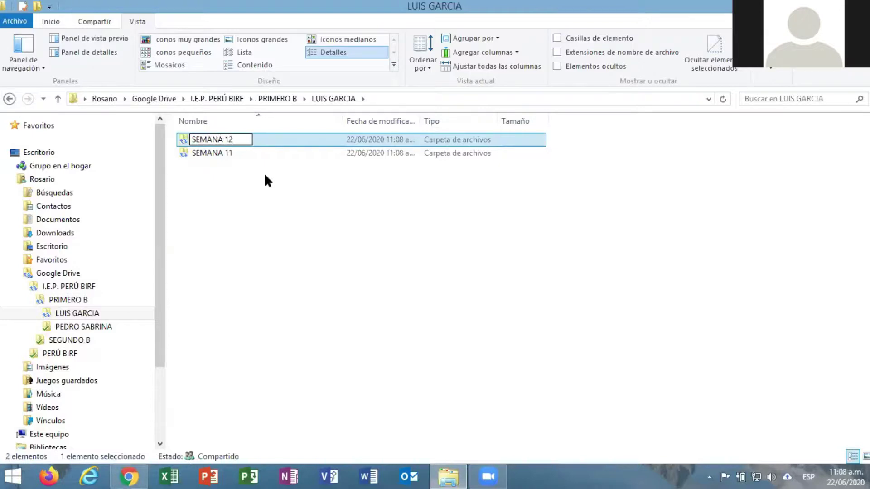
pyautogui.click(257, 201)
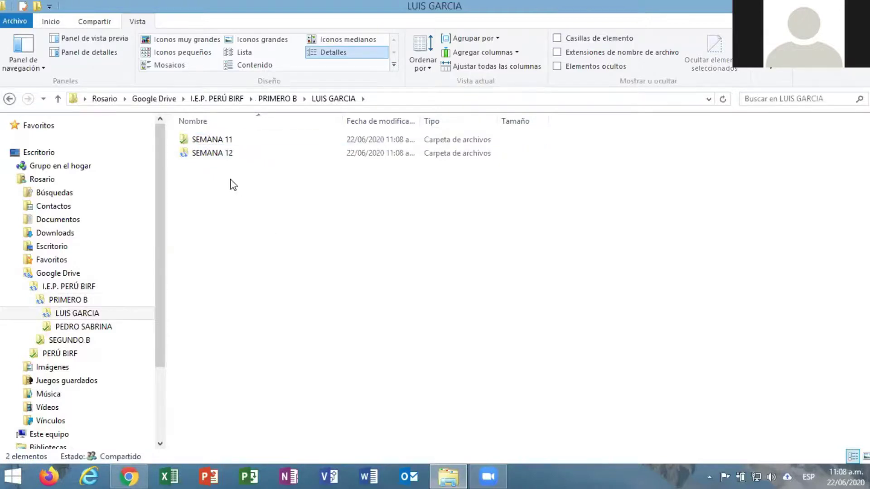
pyautogui.click(204, 141)
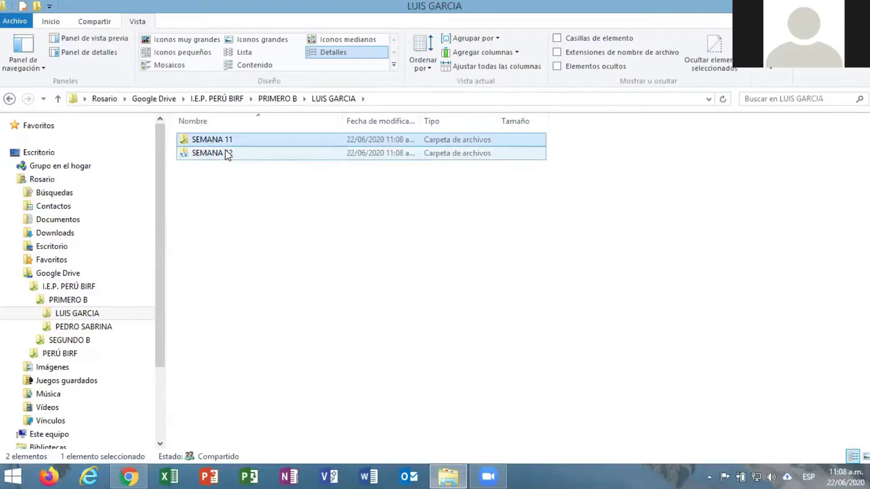
# Return to the I.E.P. PERÚ BIRF folder after briefly checking inside PRIMERO B
pyautogui.click(217, 101)
pyautogui.click(220, 99)
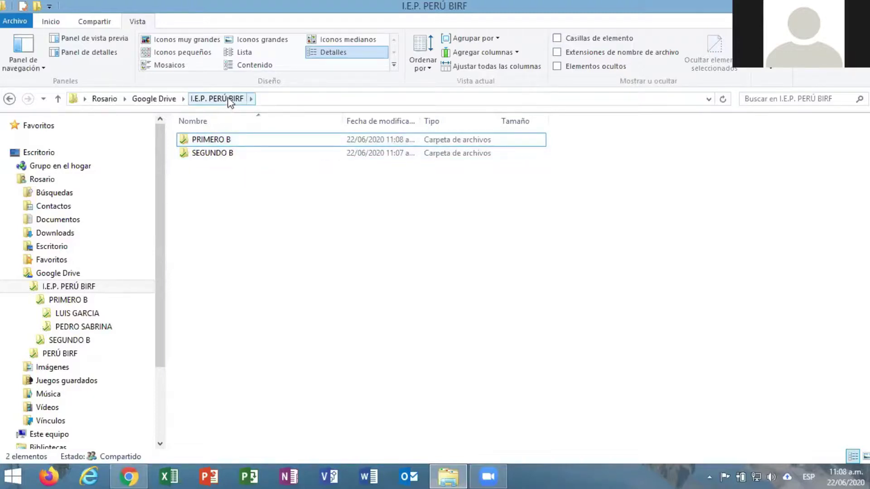
pyautogui.doubleClick(227, 144)
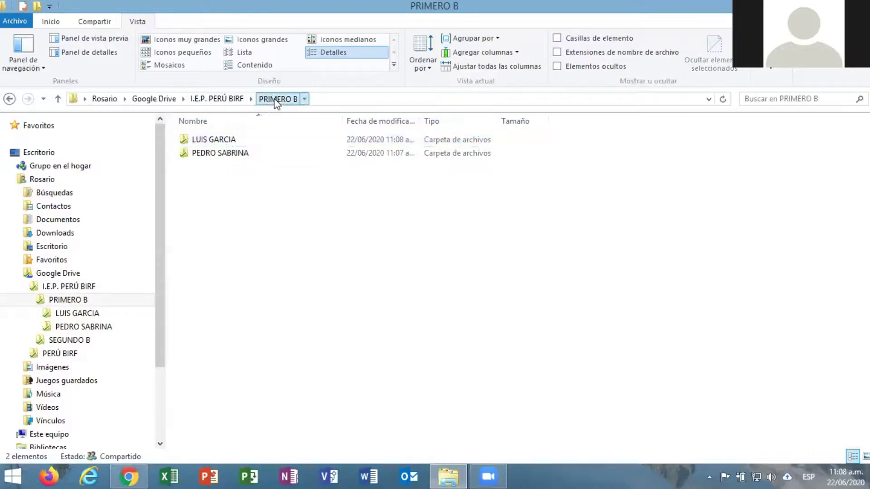
pyautogui.click(213, 97)
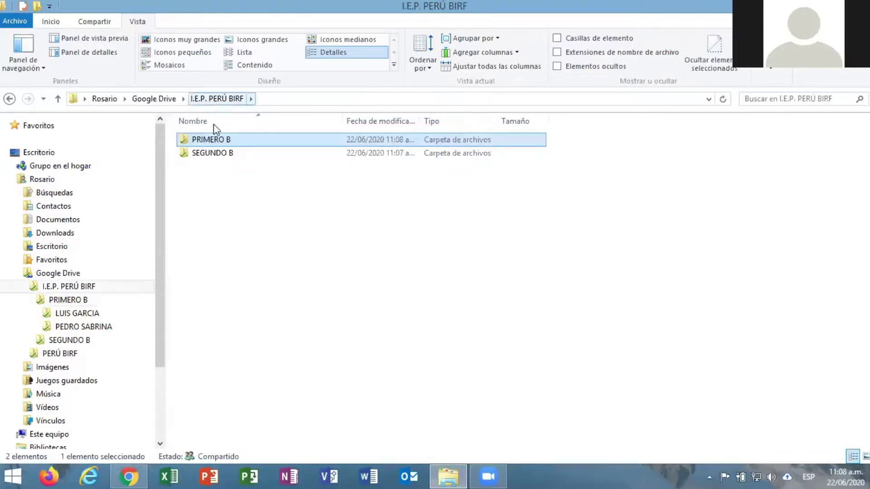
# Rename the PRIMERO B folder to ARTE - PRIMERO B
pyautogui.rightClick(198, 142)
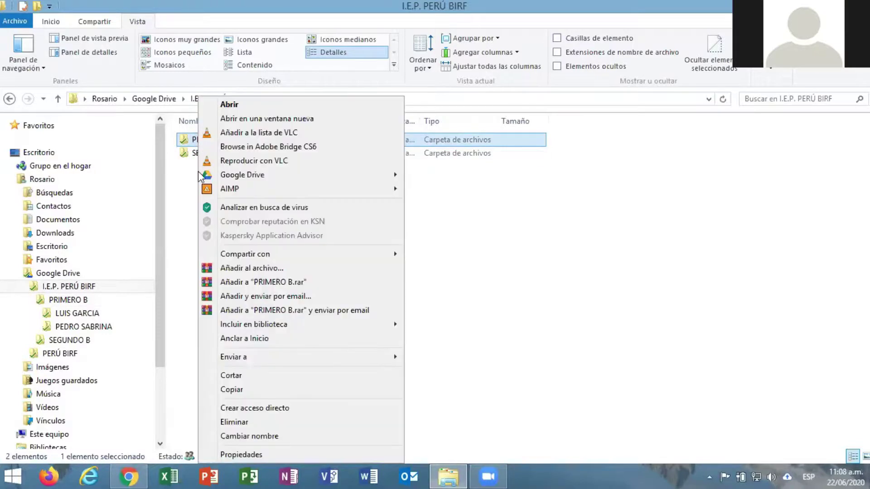
pyautogui.click(288, 436)
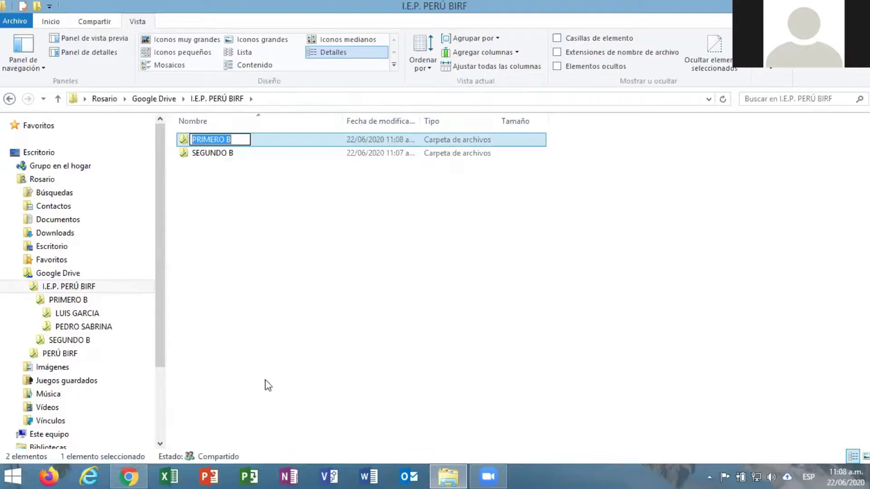
pyautogui.click(193, 140)
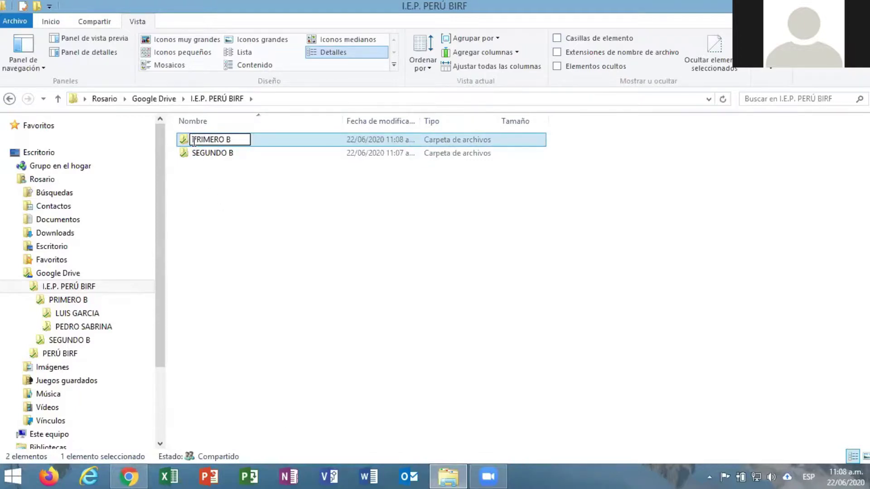
pyautogui.write('1')
pyautogui.write('RTE -')
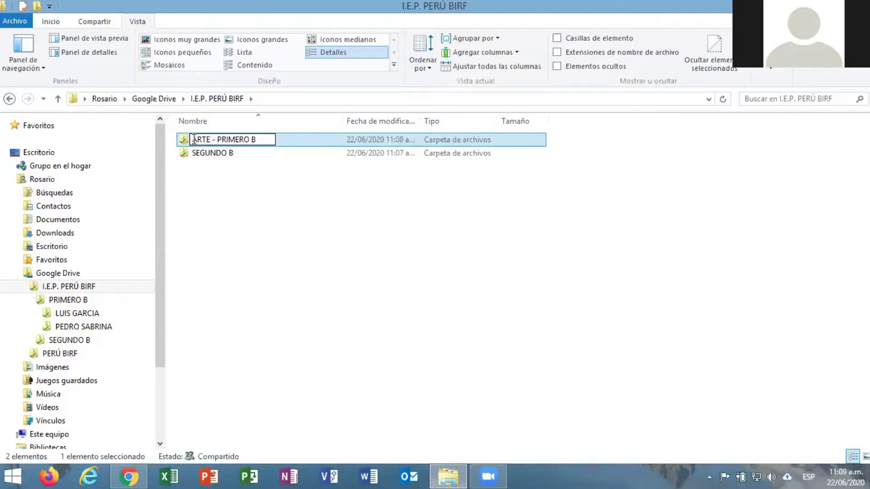
pyautogui.click(222, 180)
# Rename the SEGUNDO B folder to ARTE - SEGUNDO B
pyautogui.click(200, 150)
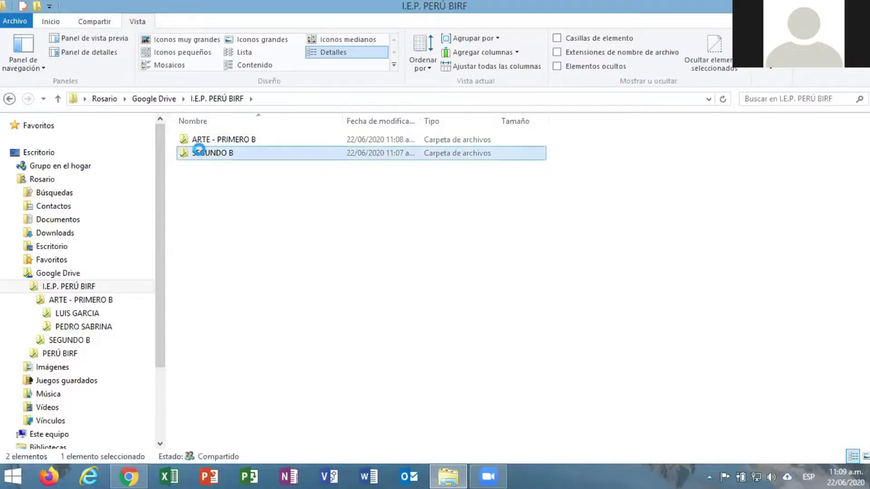
pyautogui.rightClick(200, 152)
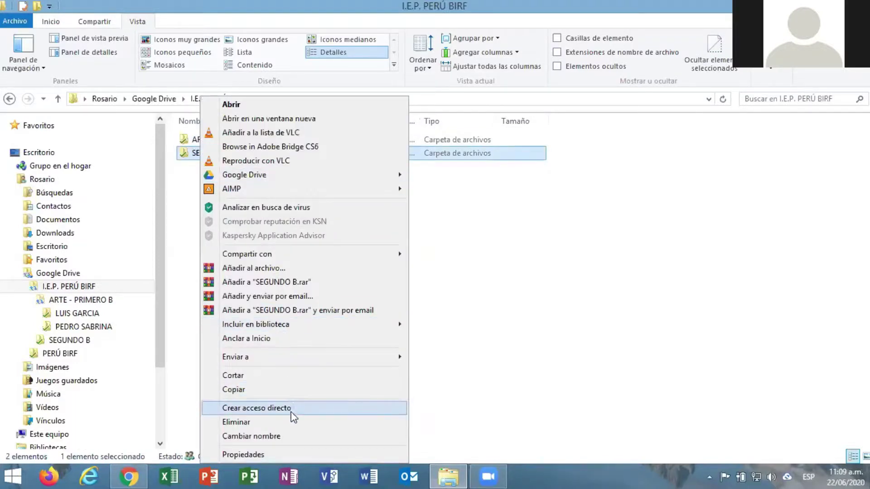
pyautogui.click(281, 436)
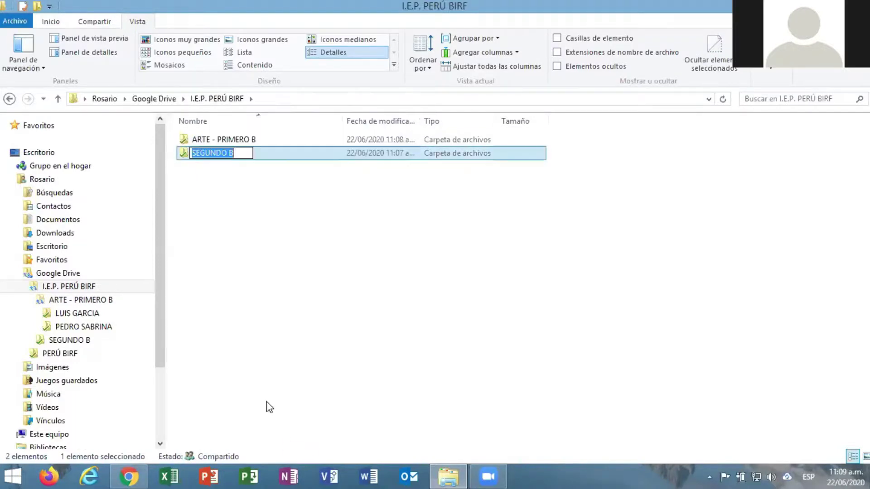
pyautogui.click(193, 153)
pyautogui.write('ARTE -')
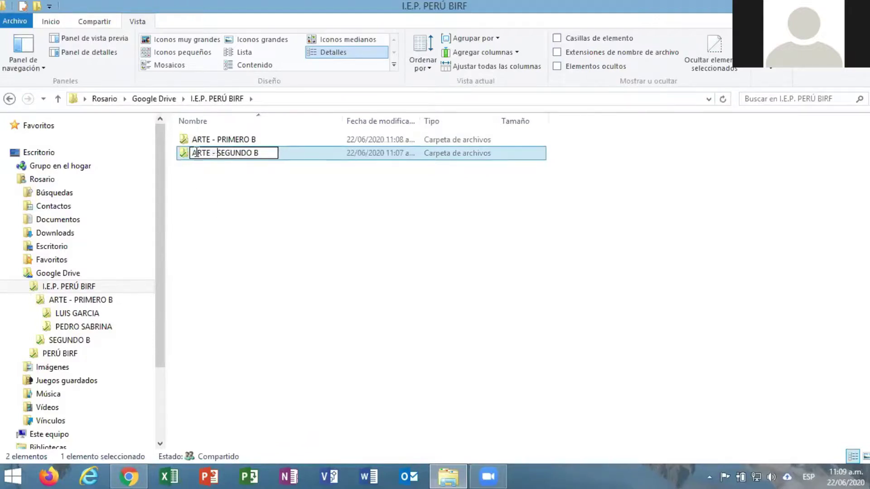
pyautogui.click(271, 219)
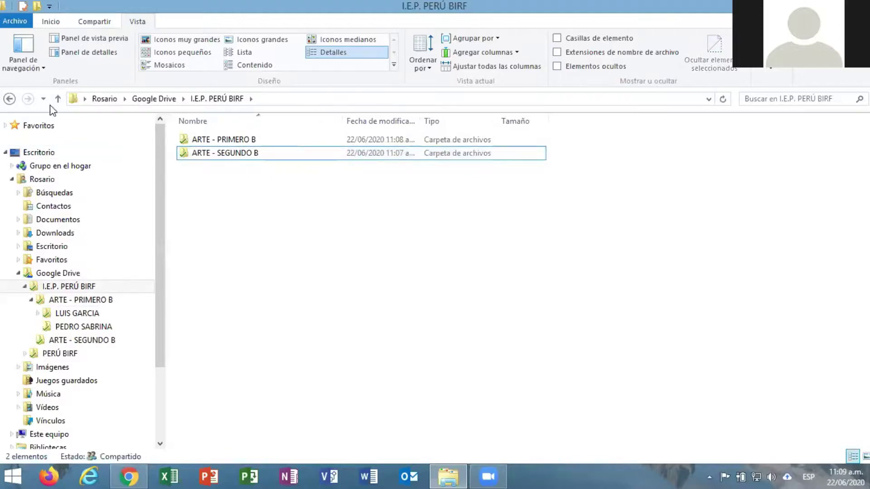
# Go back, dismiss the location-unavailable error, and reopen ARTE - SEGUNDO B
pyautogui.click(9, 99)
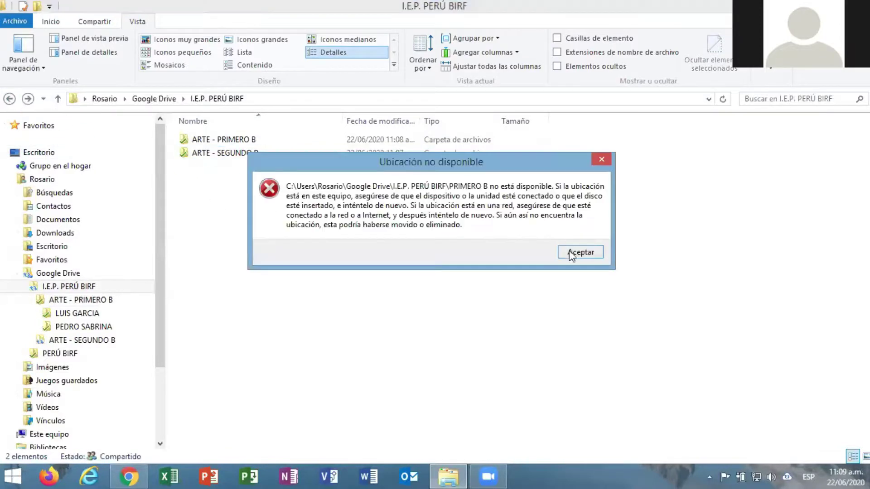
pyautogui.click(569, 252)
pyautogui.click(237, 154)
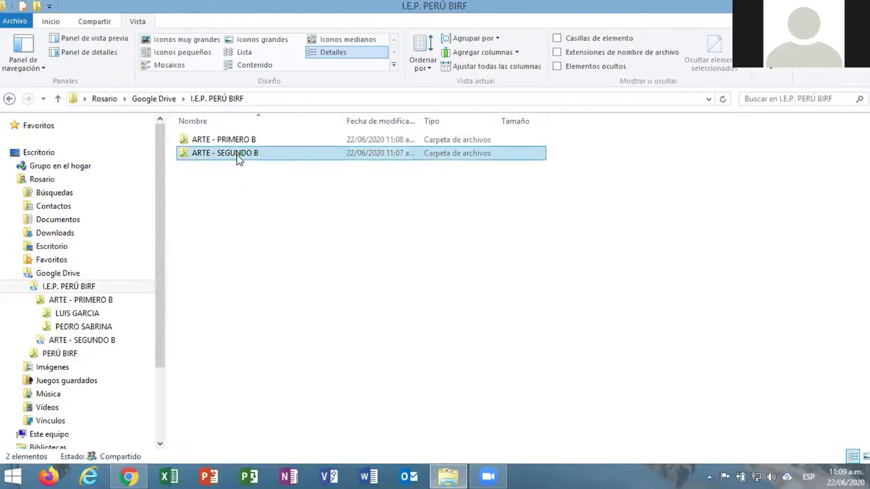
pyautogui.doubleClick(252, 153)
# Correct the folder name from ARTE - SEGUNDO B to ARTE - SEGUNDO A
pyautogui.rightClick(250, 151)
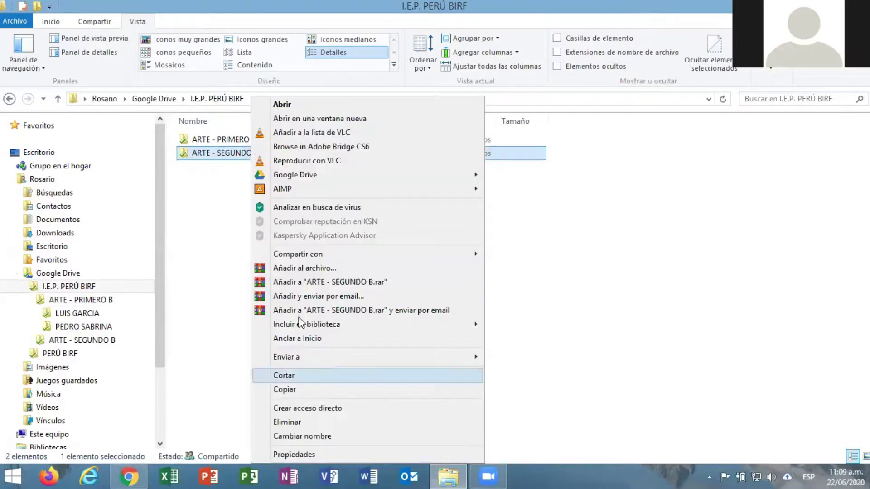
pyautogui.click(328, 434)
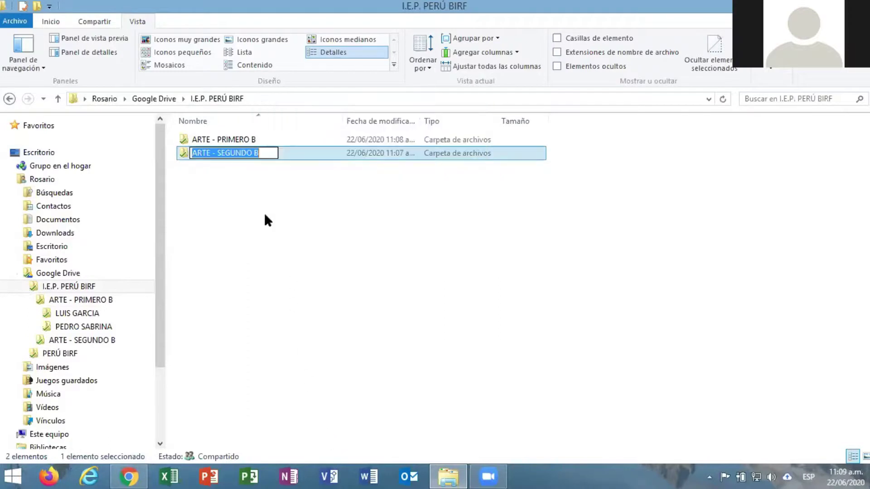
pyautogui.click(260, 154)
pyautogui.press('BackSpace')
pyautogui.write('A')
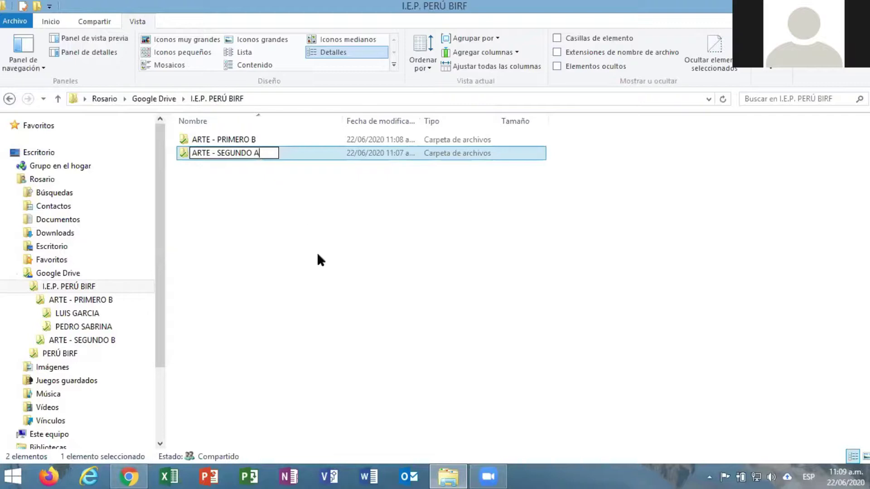
pyautogui.click(318, 255)
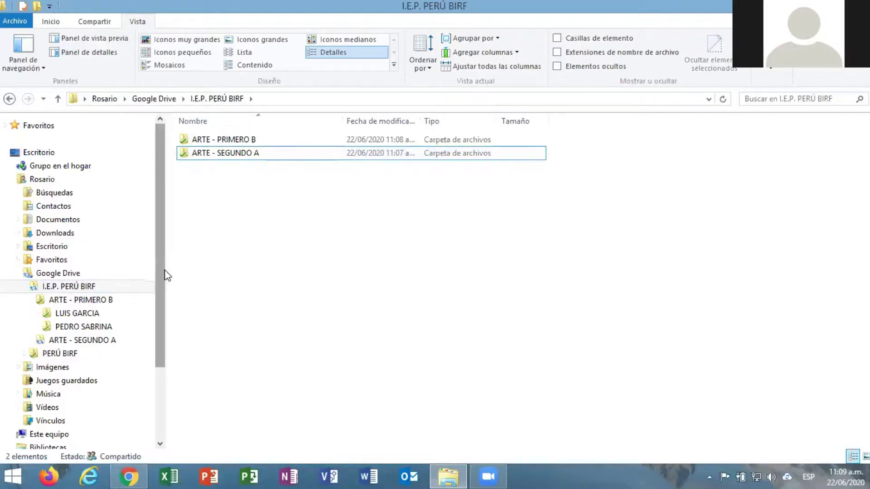
pyautogui.moveTo(164, 271); pyautogui.dragTo(157, 268)
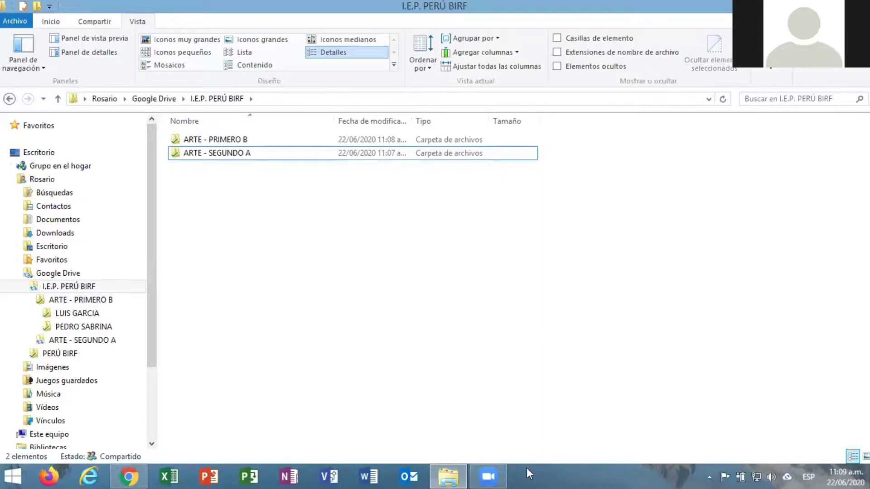
# Collapse the Rosario branch in the folder tree and bring the Chrome Google Drive window forward
pyautogui.moveTo(448, 486)
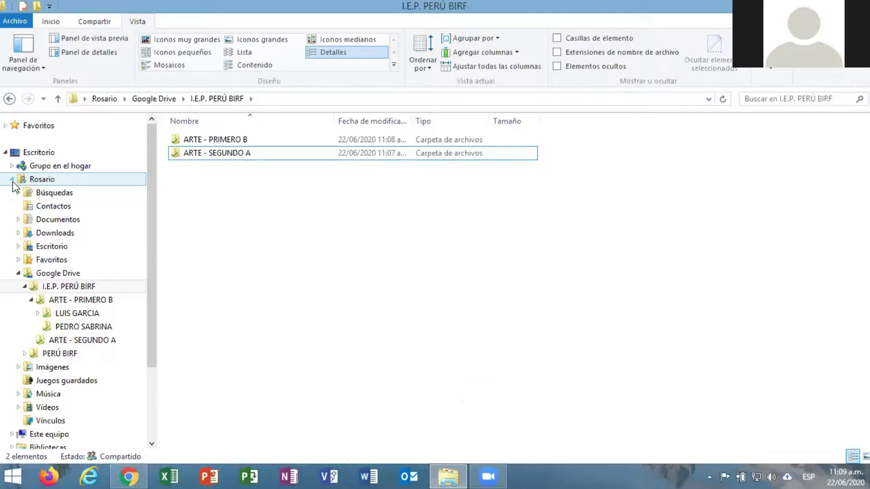
pyautogui.click(12, 180)
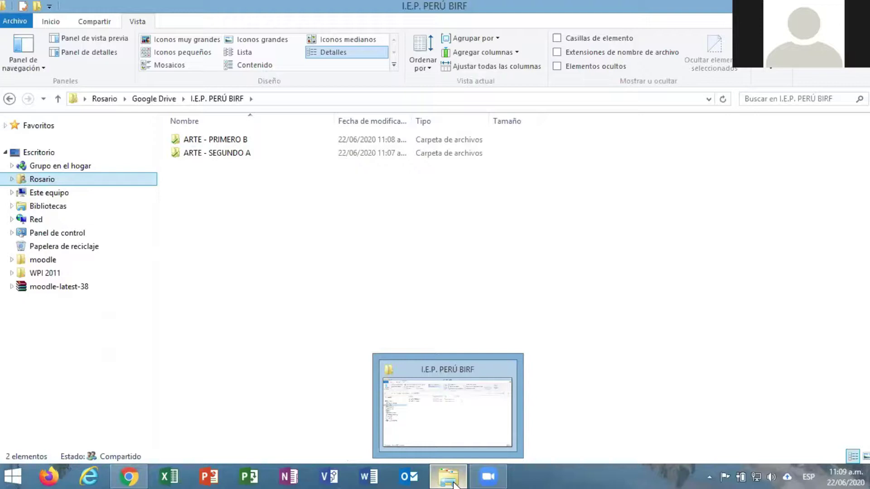
pyautogui.moveTo(130, 484)
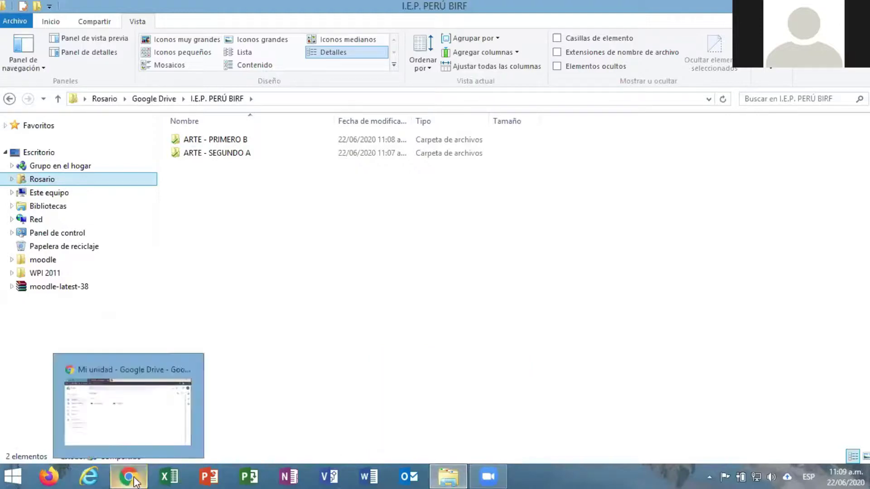
pyautogui.click(141, 438)
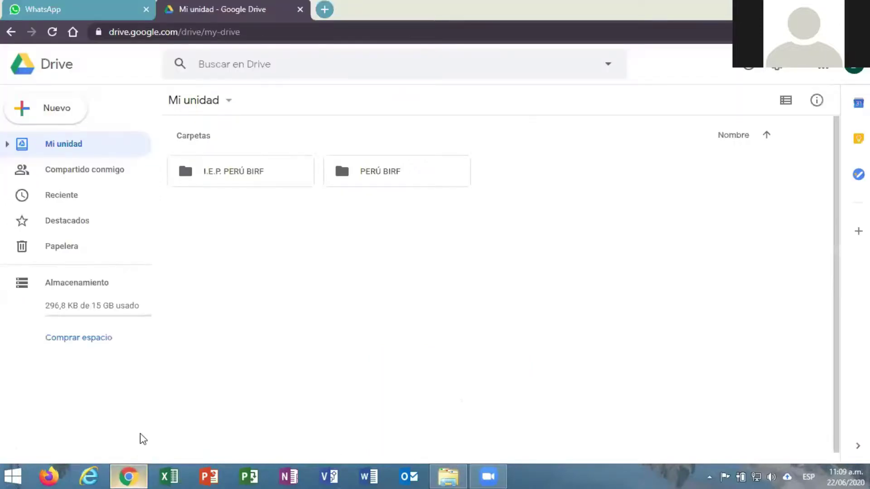
# In Chrome settings, search DESCARGAS and toggle 'Preguntar dónde se guardará' off then back on
pyautogui.click(324, 9)
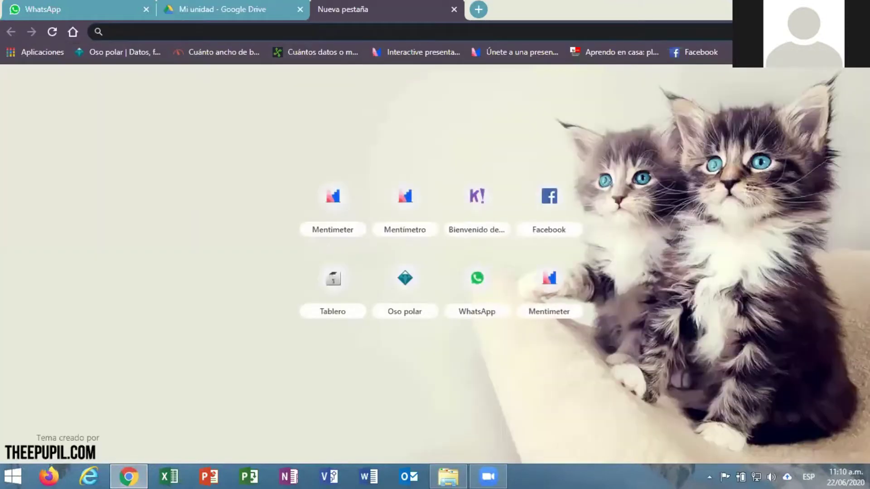
pyautogui.click(859, 32)
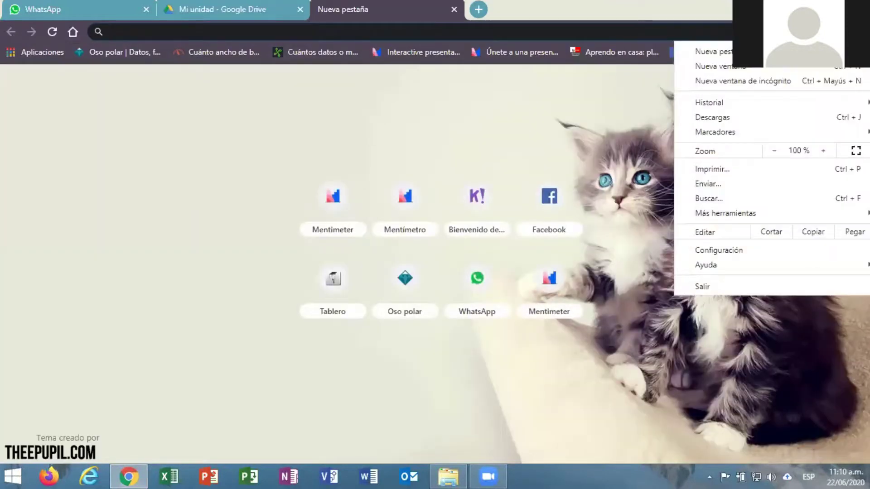
pyautogui.click(733, 253)
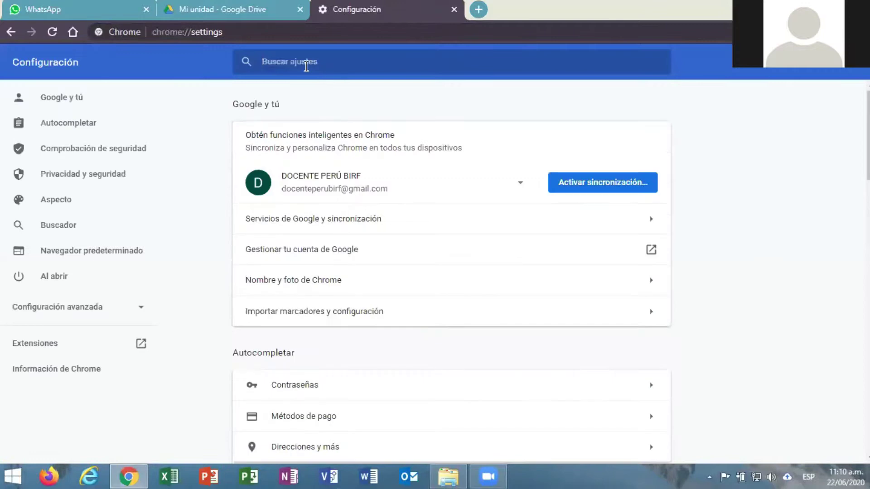
pyautogui.write('DESCA')
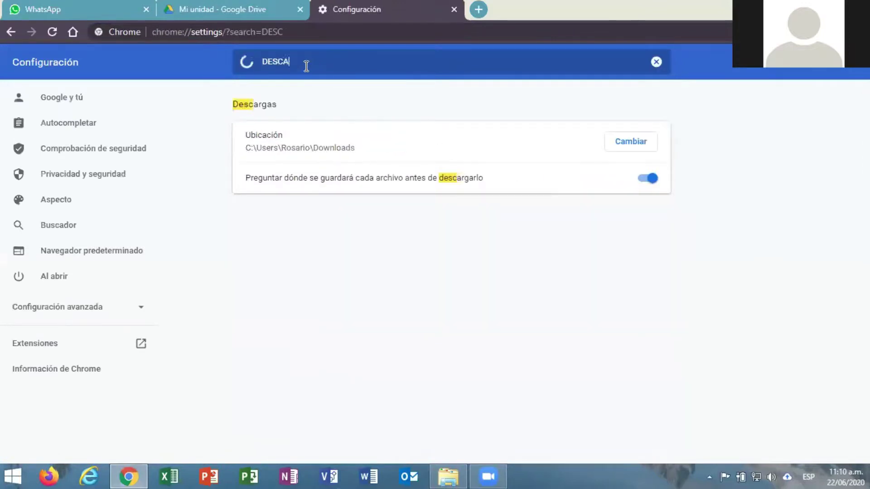
pyautogui.write('RGAS')
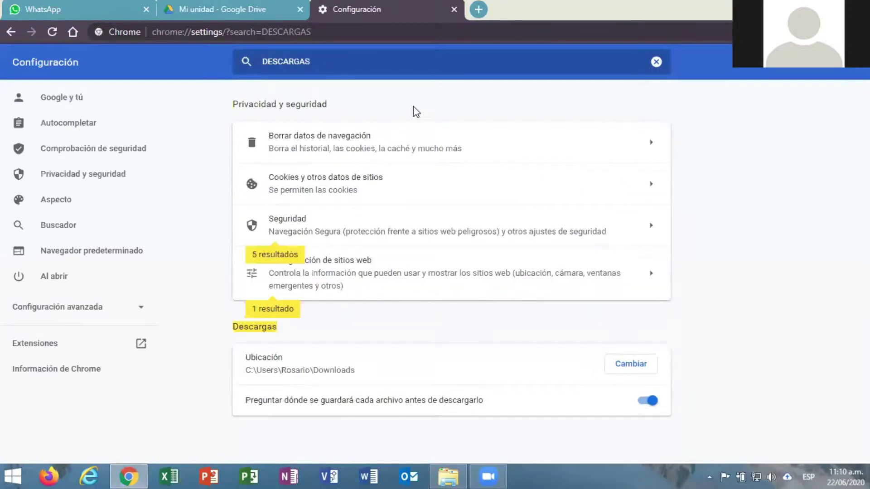
pyautogui.click(644, 403)
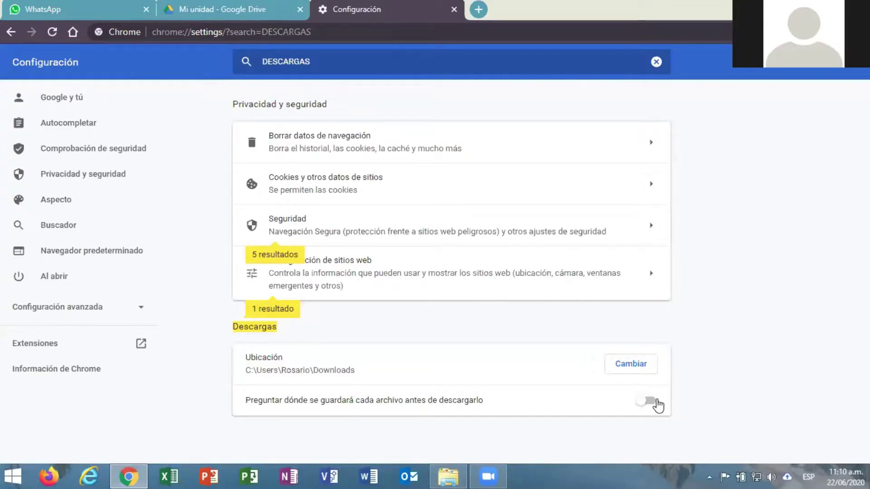
pyautogui.click(651, 403)
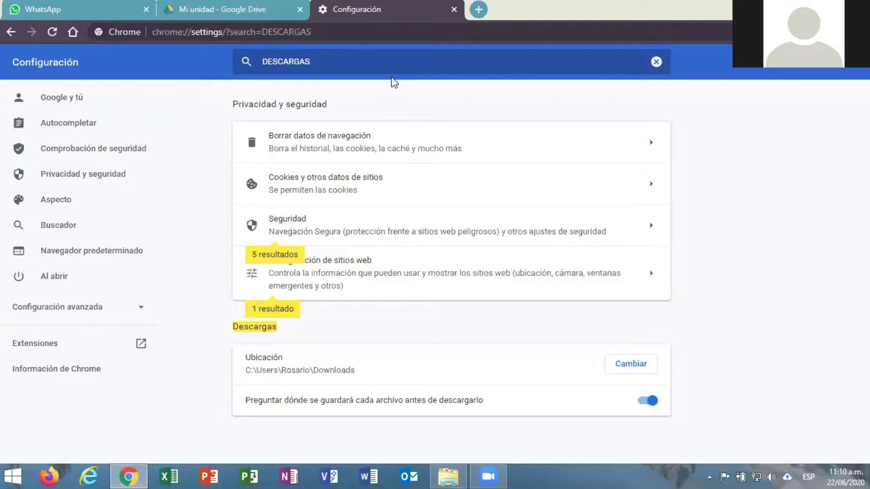
pyautogui.hotkey('ctrl', 'shift', 'Tab')
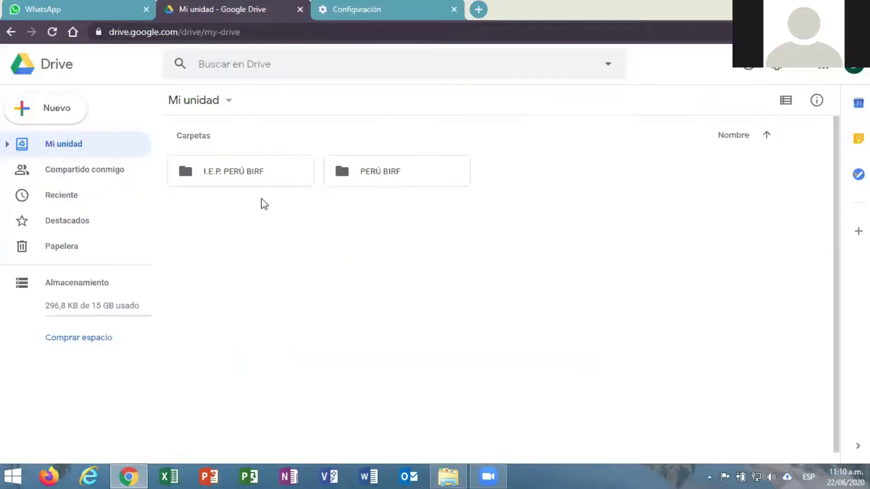
# Browse Drive through I.E.P. PERÚ BIRF > ARTE - PRIMERO B > first student > SEMANA 11, then return to Mi unidad
pyautogui.click(252, 183)
pyautogui.doubleClick(255, 184)
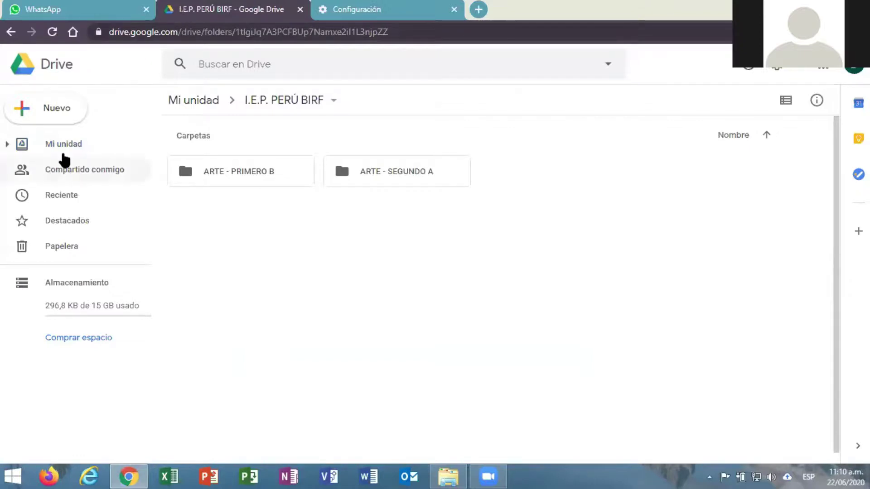
pyautogui.click(47, 149)
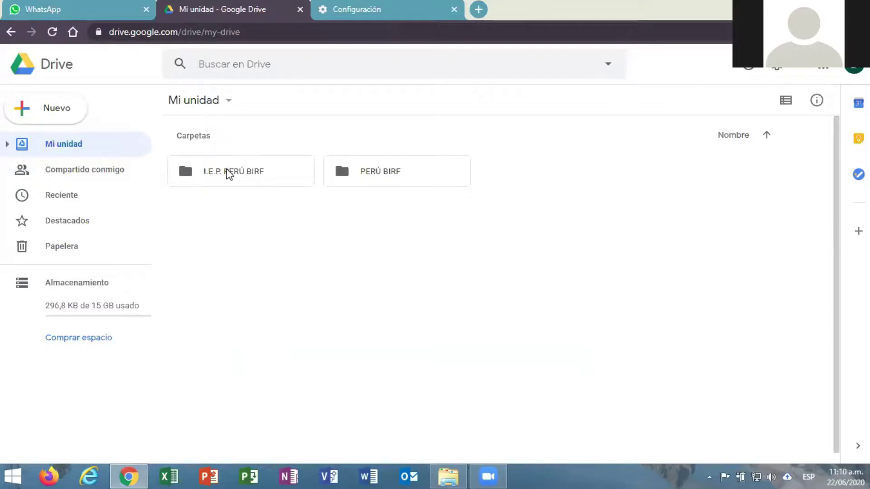
pyautogui.click(248, 176)
pyautogui.doubleClick(248, 175)
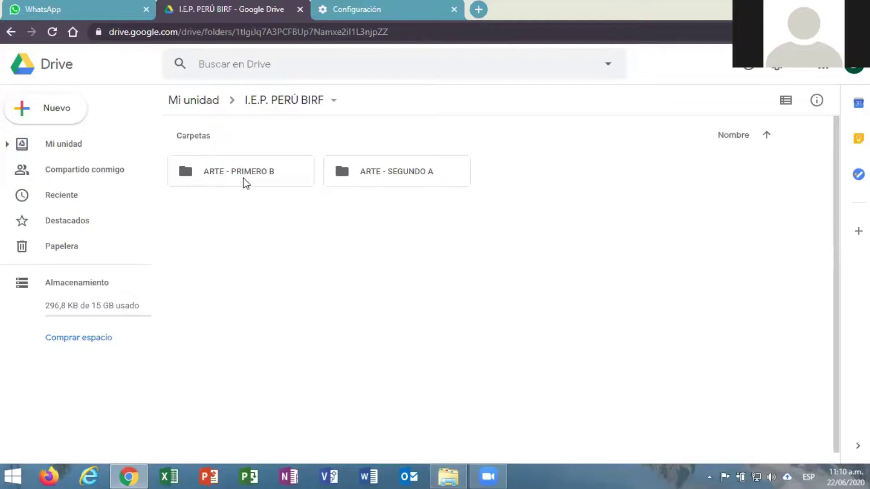
pyautogui.doubleClick(213, 172)
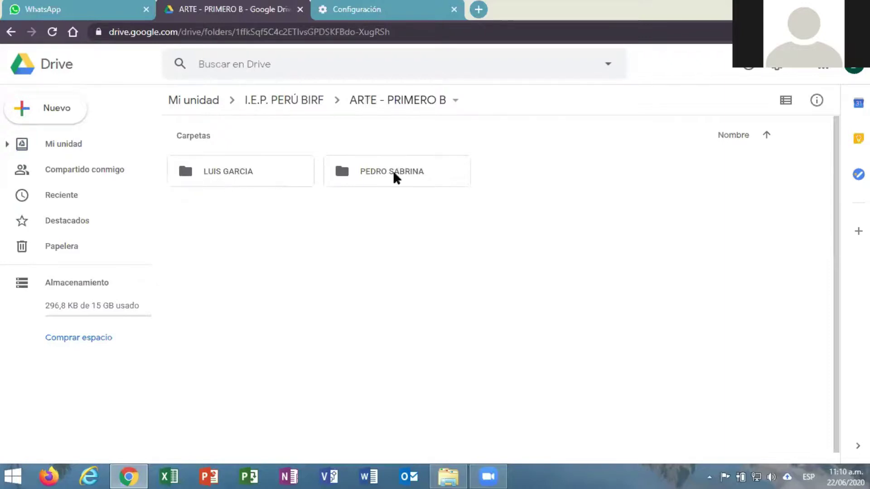
pyautogui.doubleClick(237, 176)
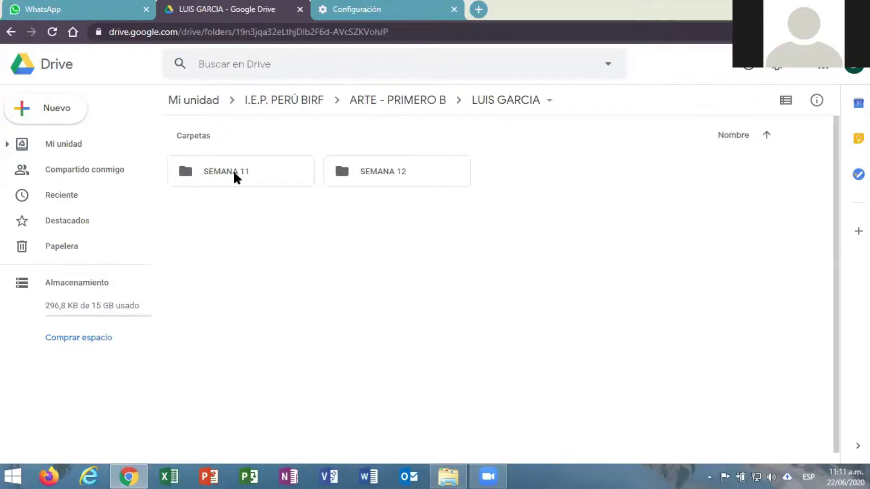
pyautogui.click(234, 176)
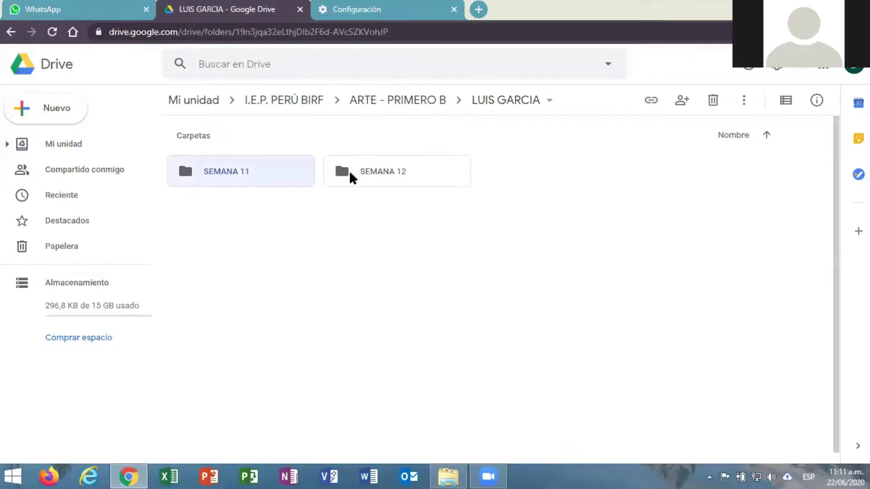
pyautogui.doubleClick(230, 176)
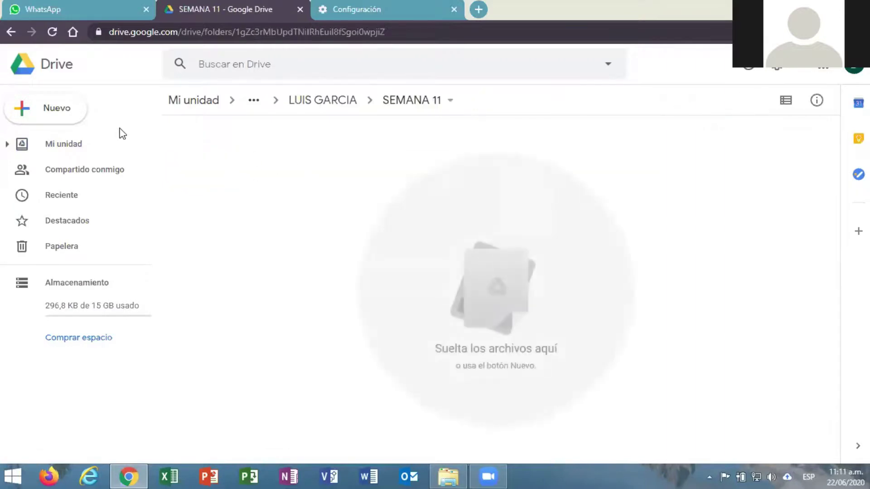
pyautogui.click(66, 144)
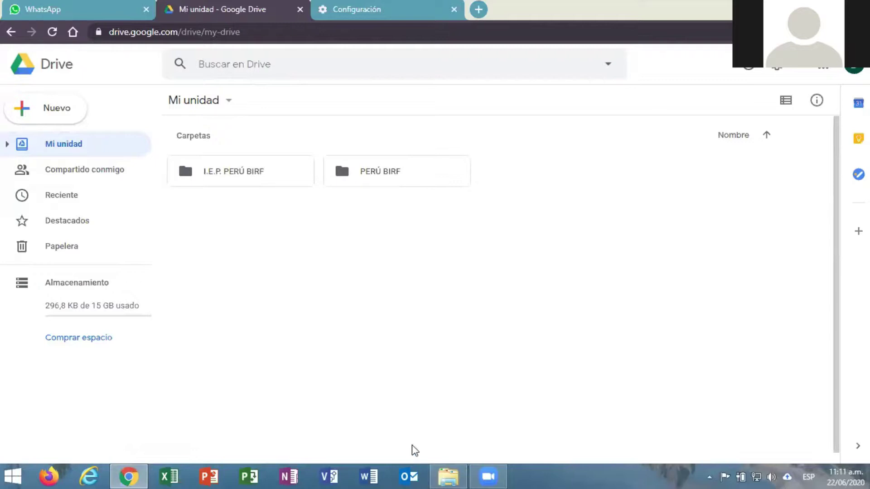
# In WhatsApp Web, open the 5A student's chat and scroll through the exercise photos
pyautogui.click(68, 13)
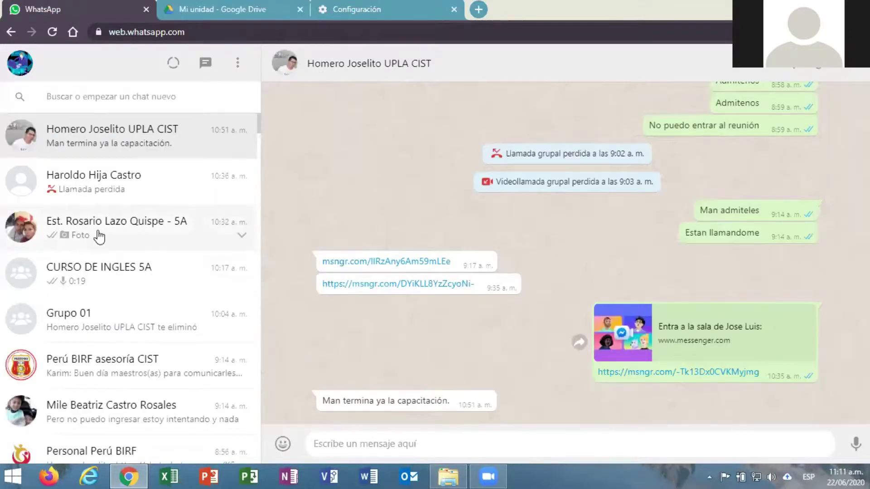
pyautogui.click(98, 236)
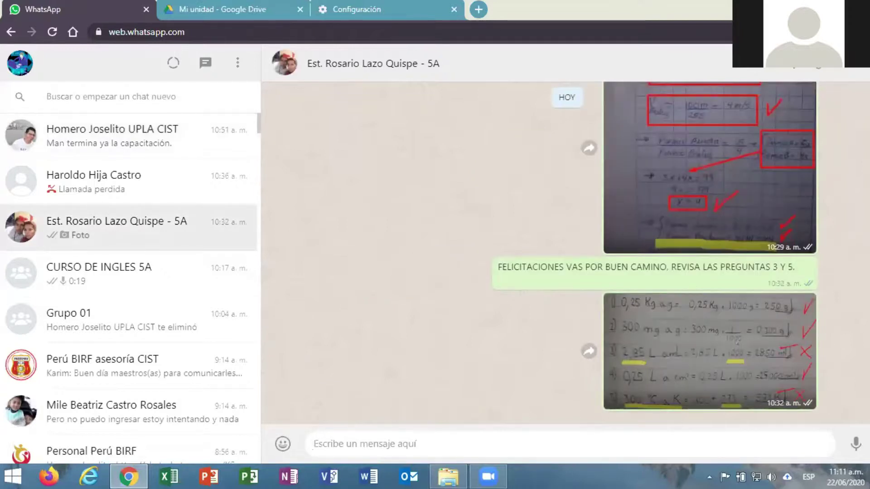
pyautogui.scroll(10, 562, 254)
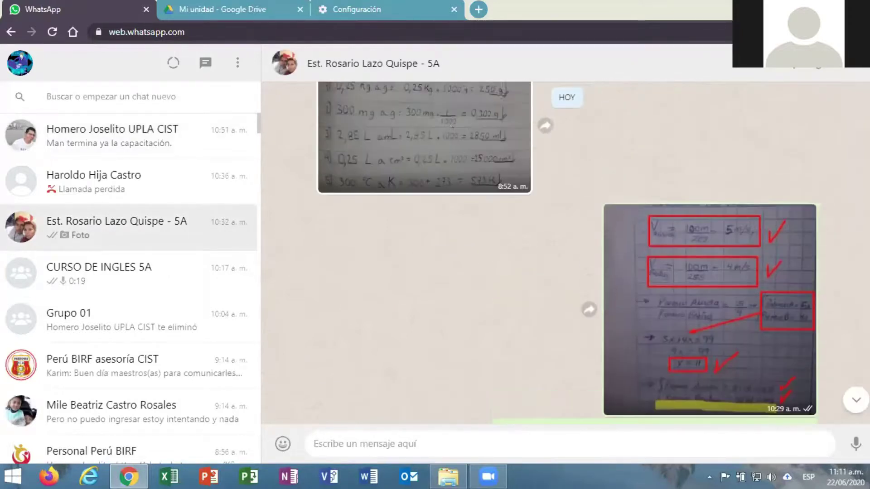
pyautogui.scroll(-3, 562, 253)
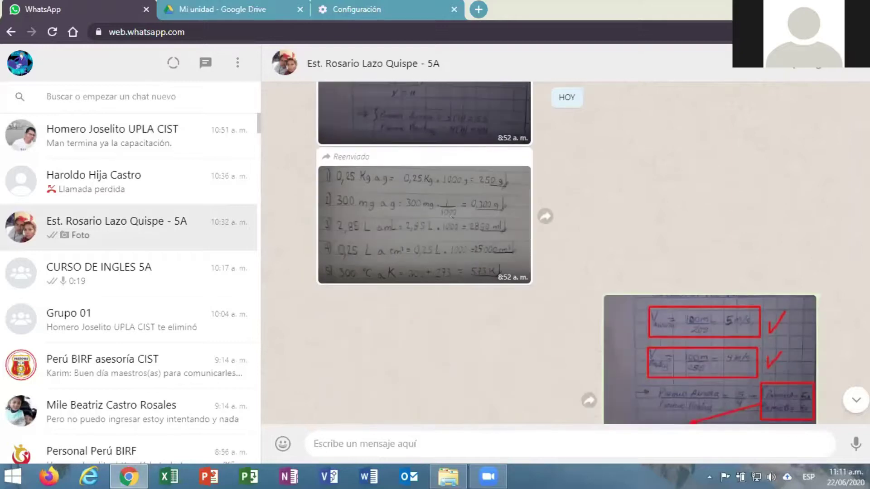
pyautogui.scroll(4, 419, 282)
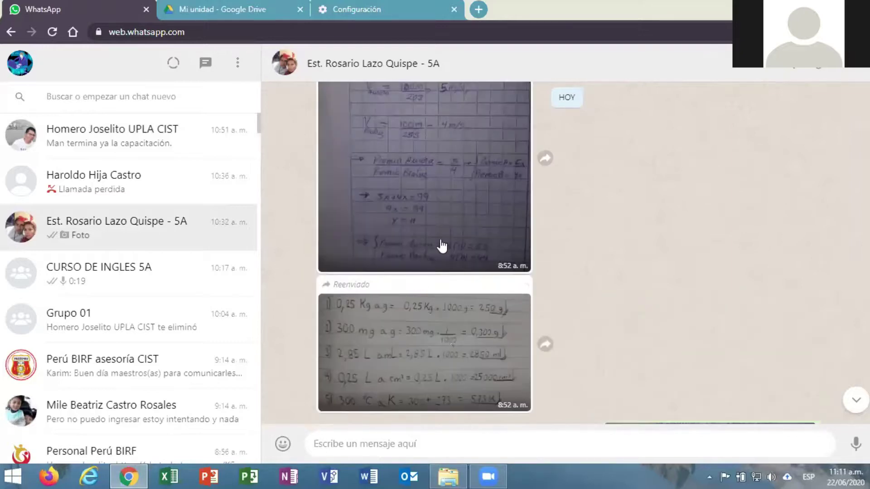
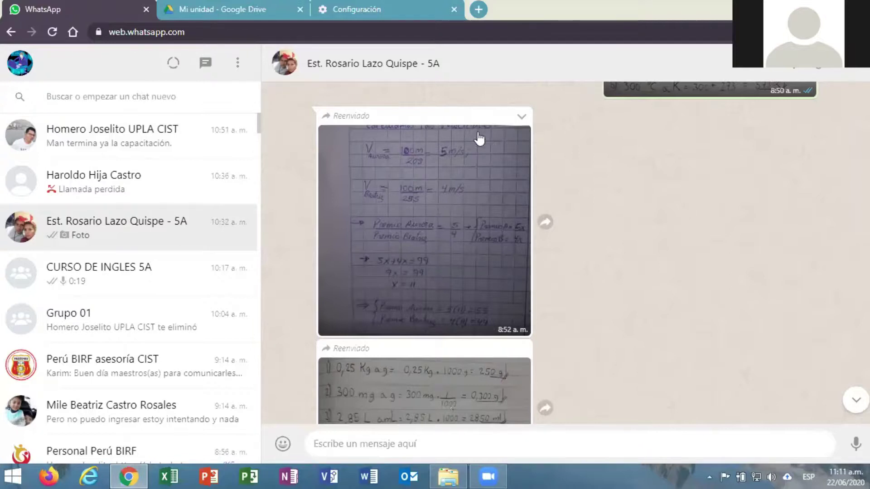
# Download the forwarded homework photo from its WhatsApp message menu
pyautogui.click(521, 119)
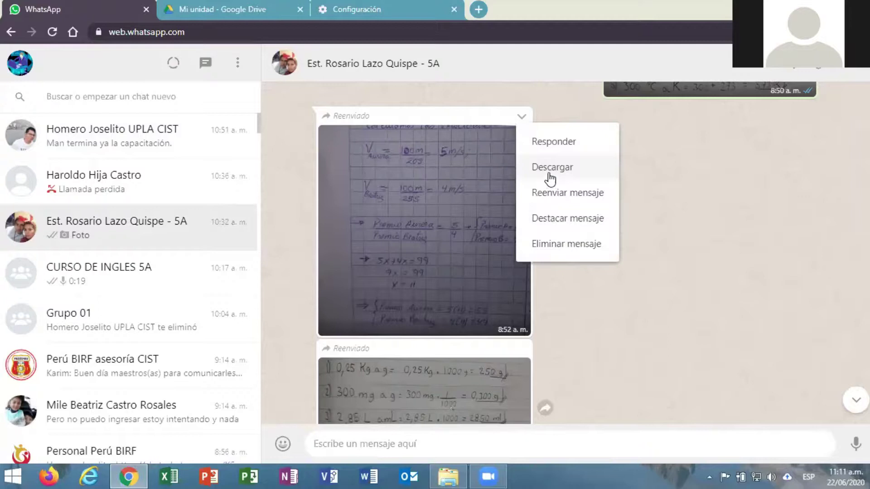
pyautogui.click(558, 168)
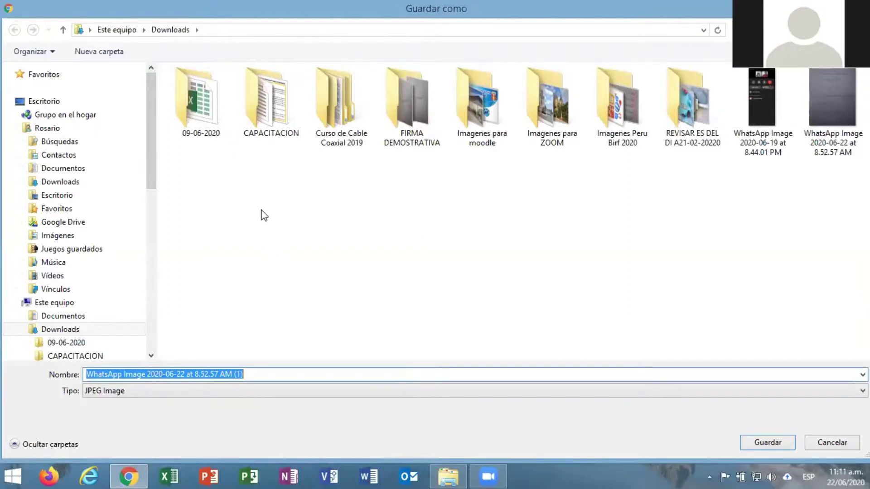
# Point the save dialog to Google Drive > I.E.P. PERÚ BIRF > ARTE - PRIMERO B
pyautogui.click(77, 224)
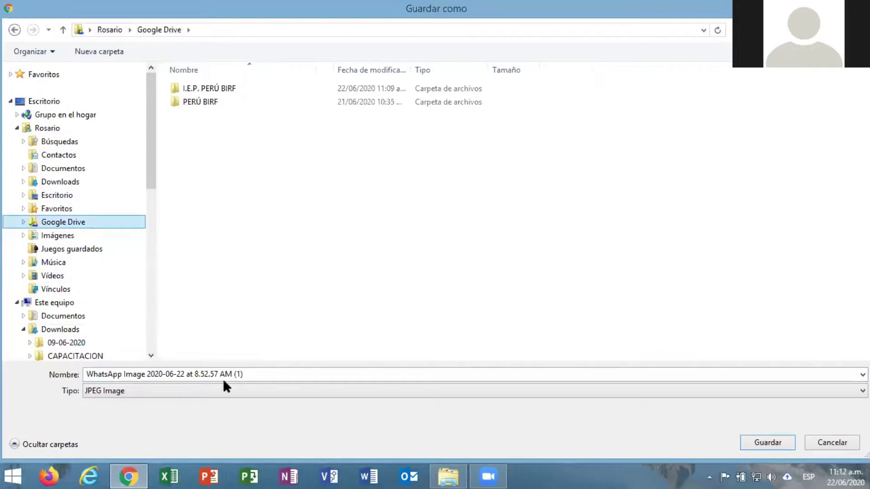
pyautogui.doubleClick(235, 90)
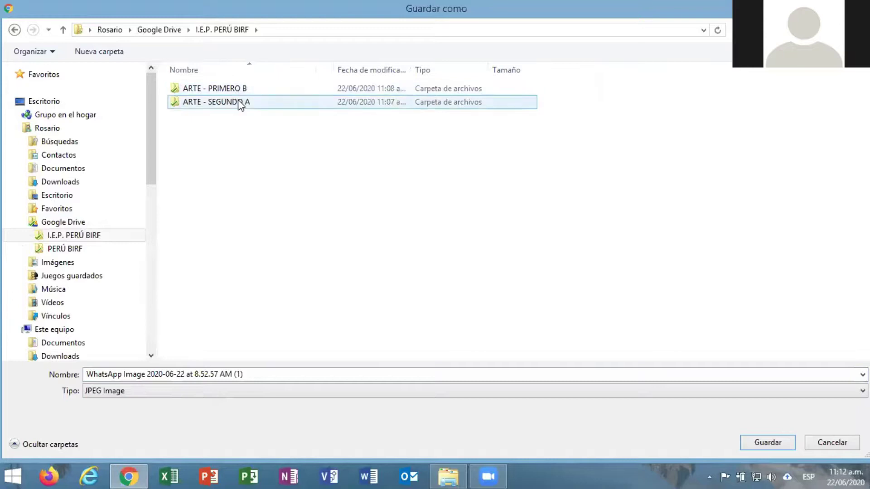
pyautogui.doubleClick(237, 103)
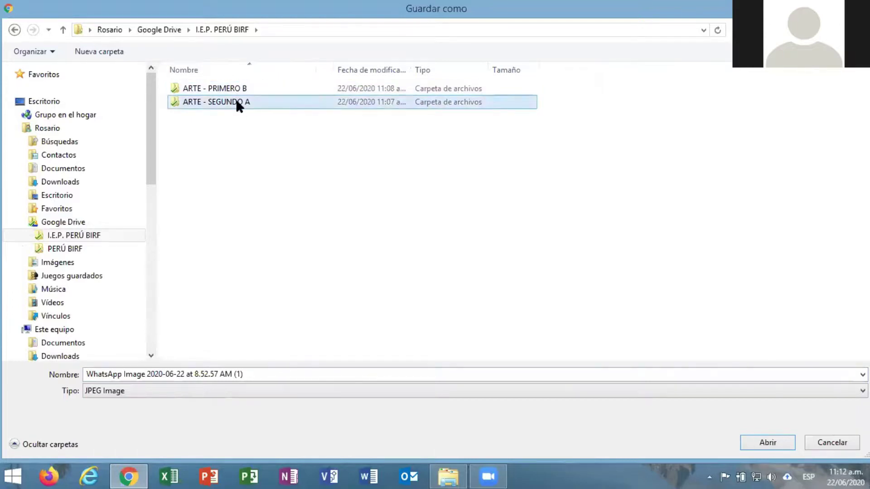
pyautogui.click(15, 29)
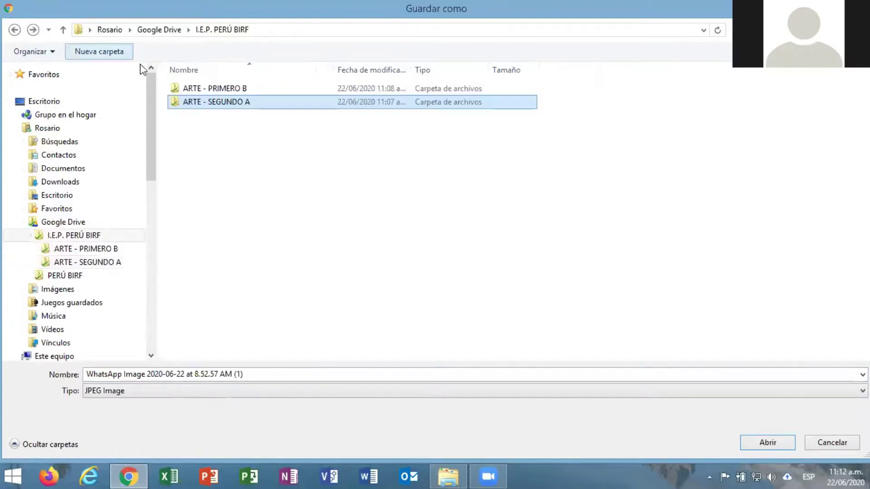
pyautogui.click(236, 89)
pyautogui.doubleClick(236, 89)
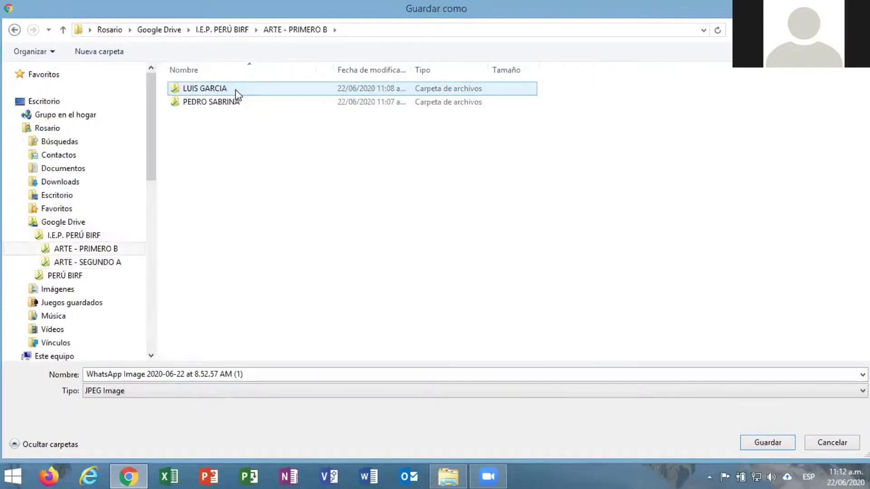
pyautogui.rightClick(225, 160)
# Create a new folder in ARTE - PRIMERO B named after the student
pyautogui.moveTo(320, 321)
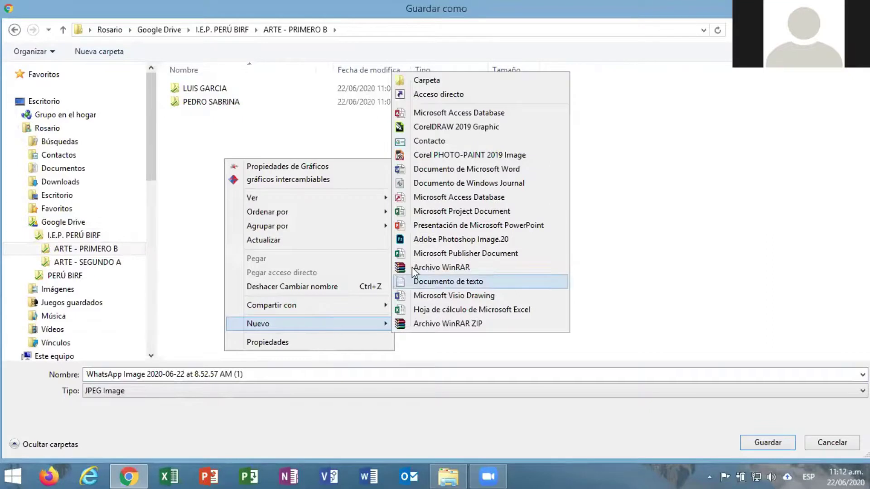
pyautogui.click(437, 83)
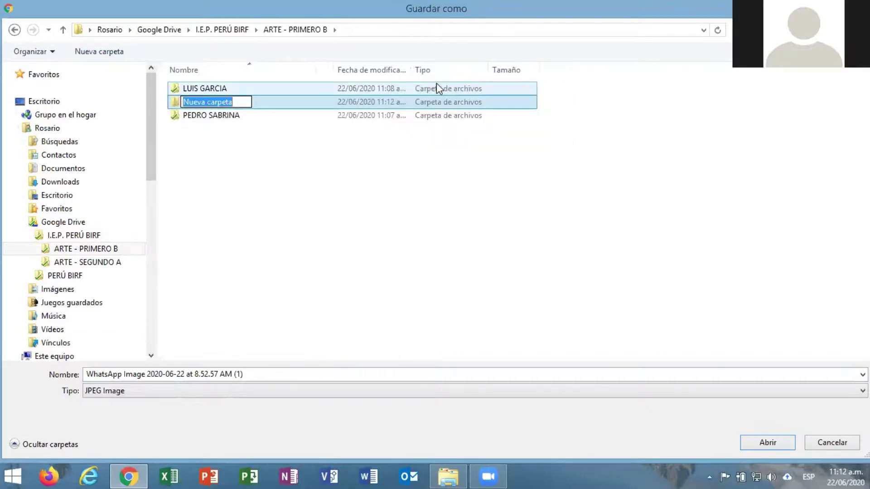
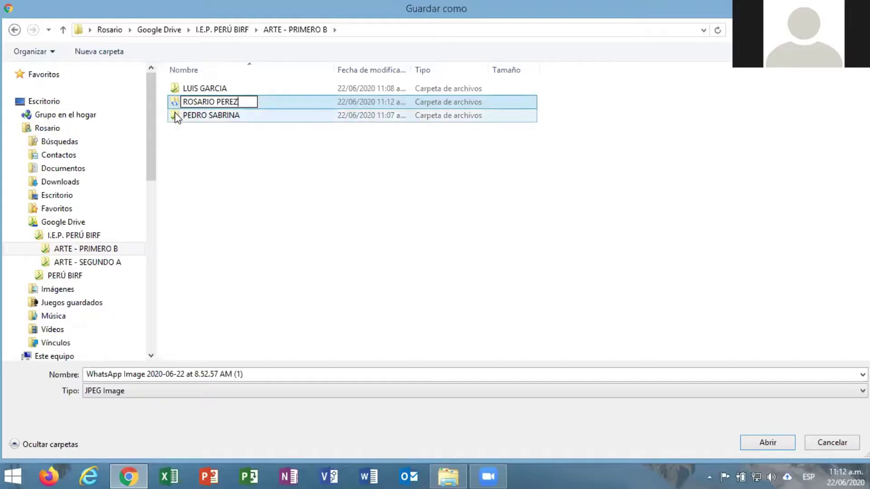
pyautogui.click(198, 117)
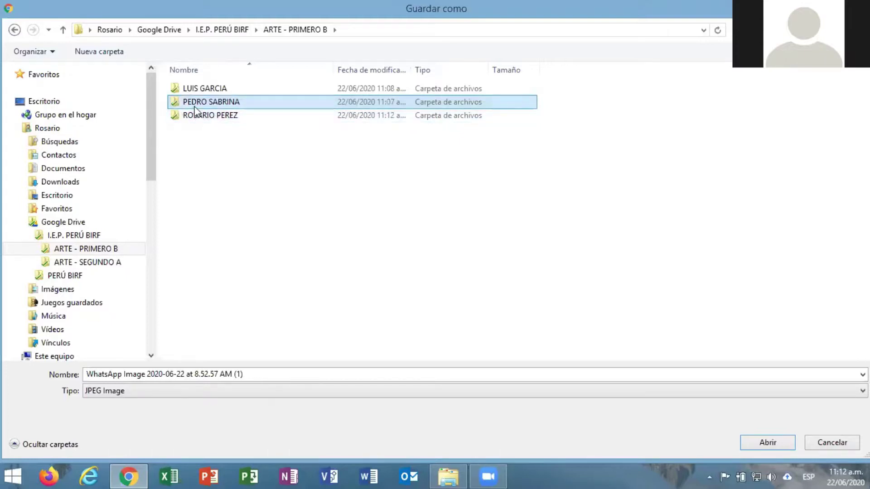
# Save the homework photo inside the new student folder
pyautogui.doubleClick(202, 115)
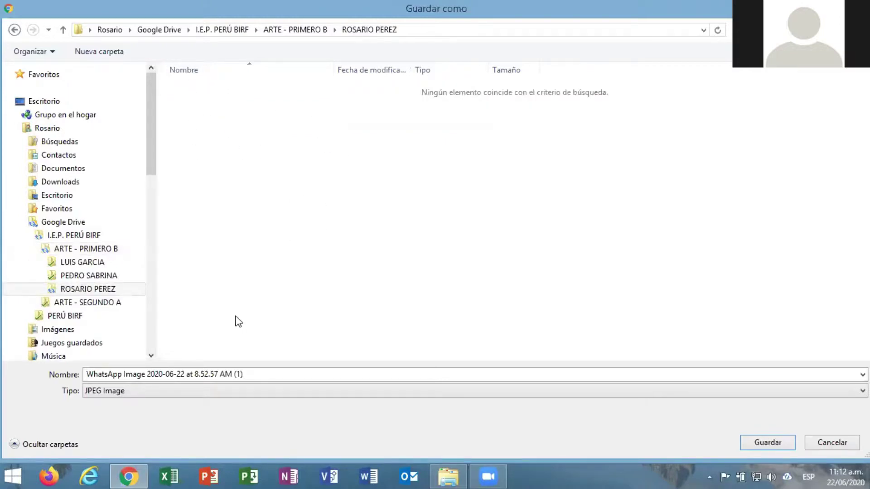
pyautogui.click(231, 374)
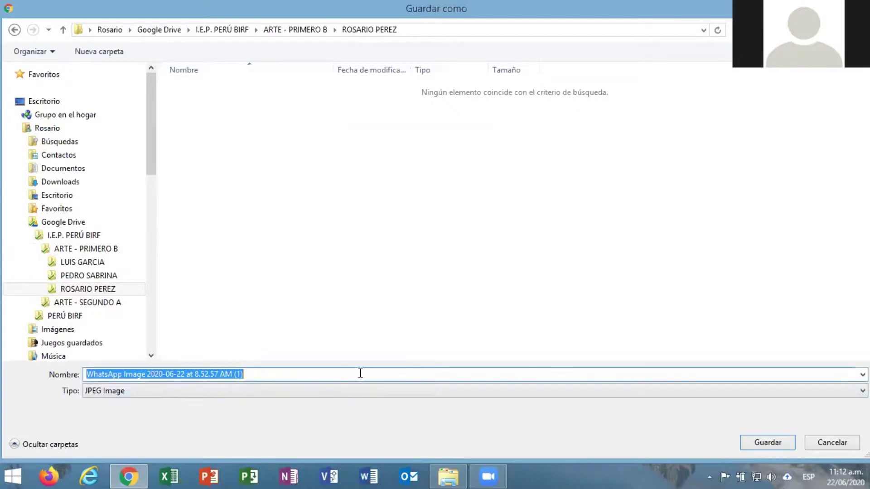
pyautogui.click(786, 443)
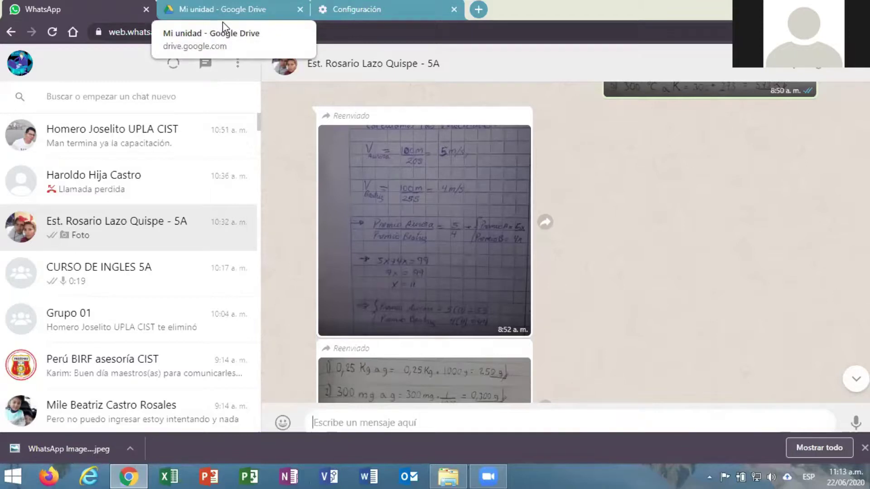
# In Drive, open I.E.P. PERÚ BIRF > ARTE - PRIMERO B > the student folder and preview the photo
pyautogui.click(222, 21)
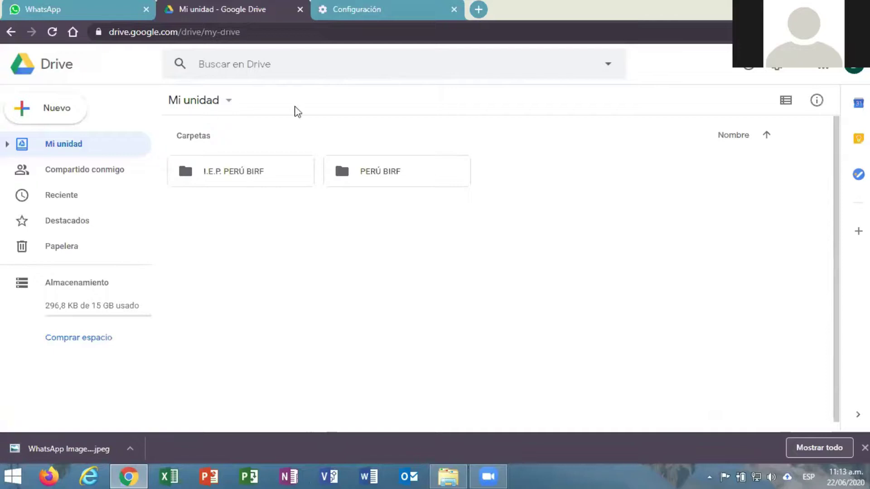
pyautogui.doubleClick(234, 171)
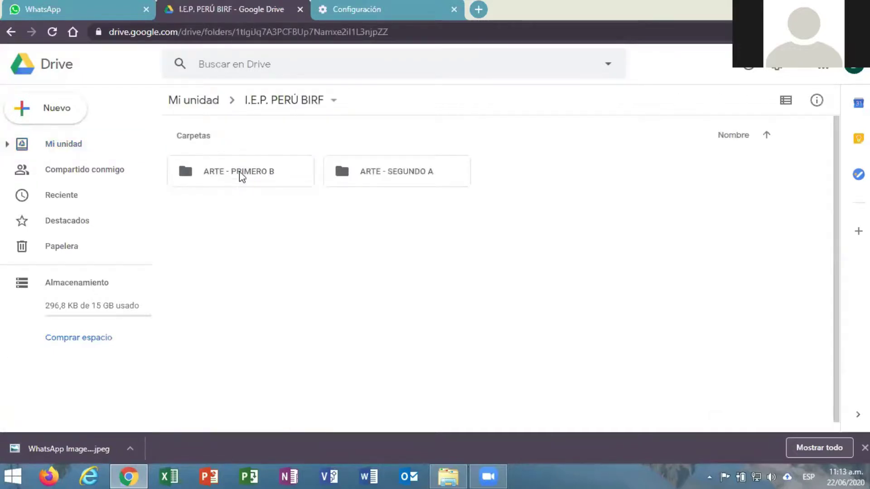
pyautogui.doubleClick(264, 173)
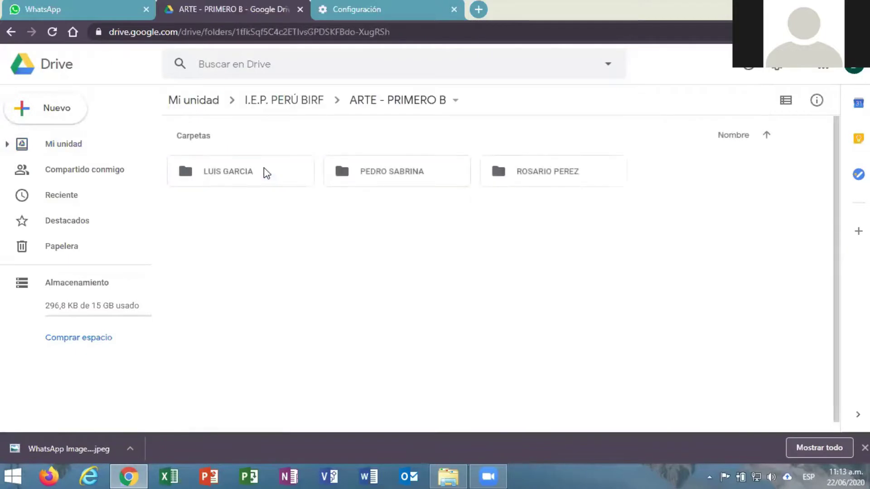
pyautogui.doubleClick(565, 177)
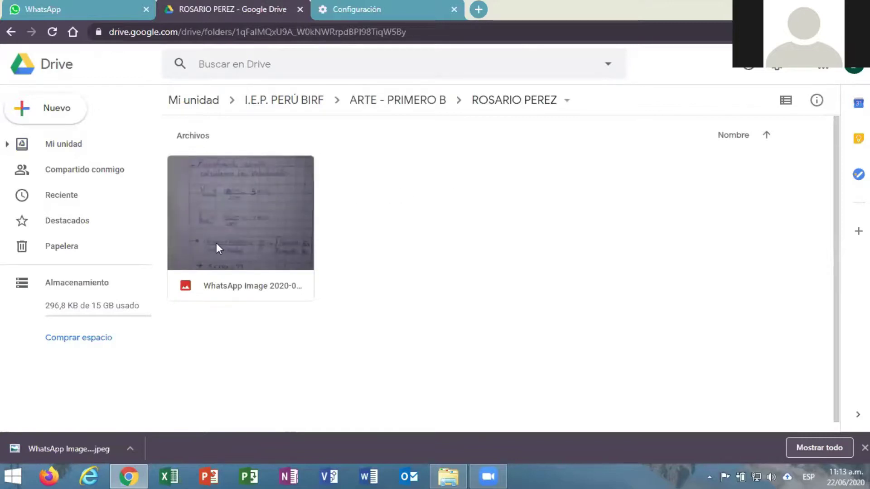
pyautogui.click(229, 222)
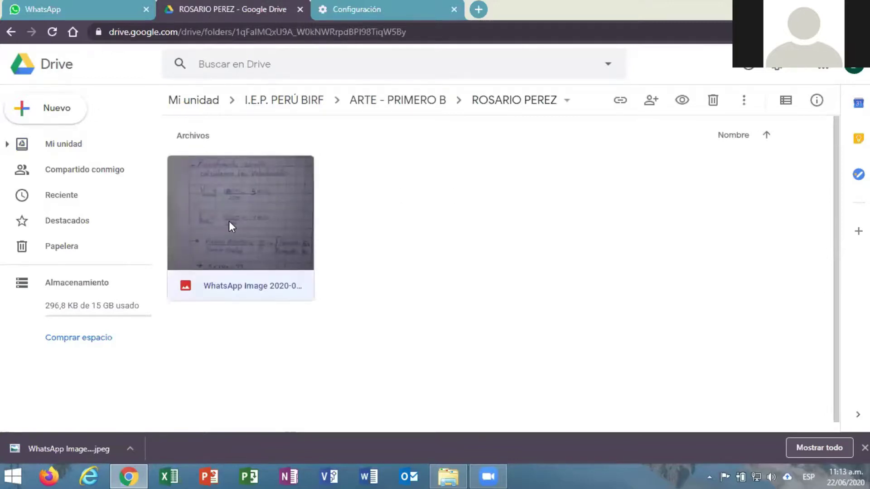
pyautogui.doubleClick(230, 221)
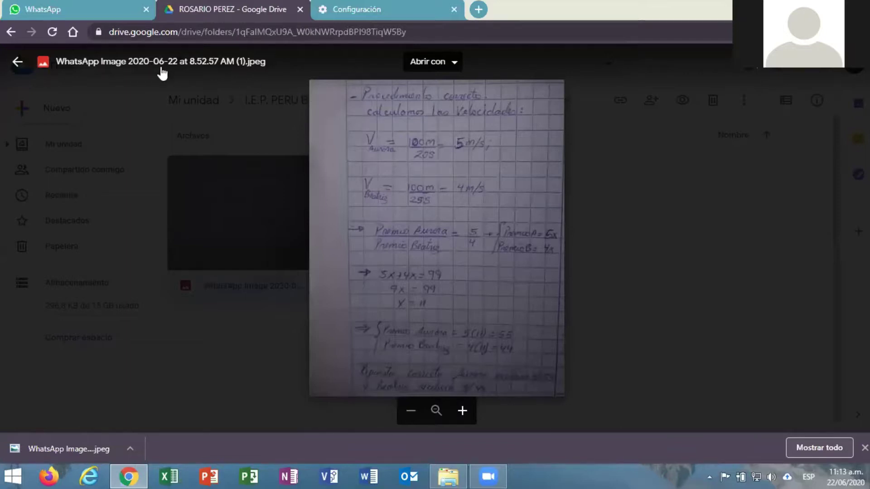
# Close the preview, return to I.E.P. PERÚ BIRF, and switch to File Explorer
pyautogui.click(10, 33)
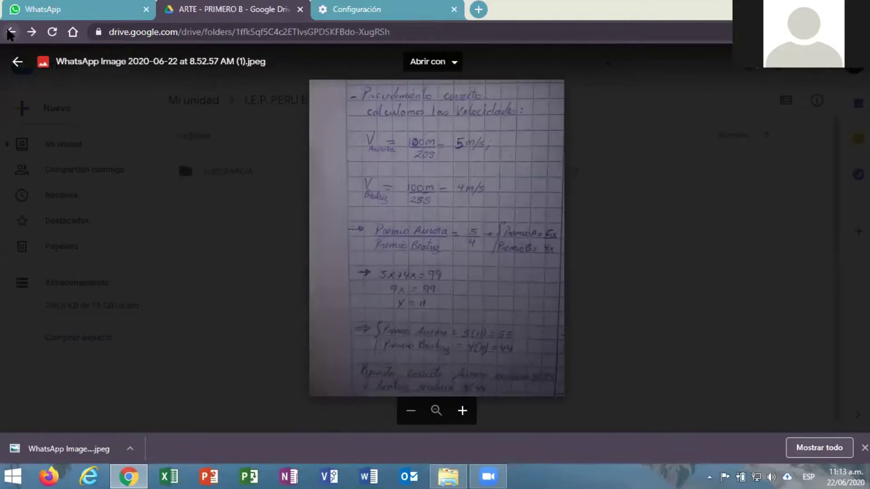
pyautogui.click(9, 33)
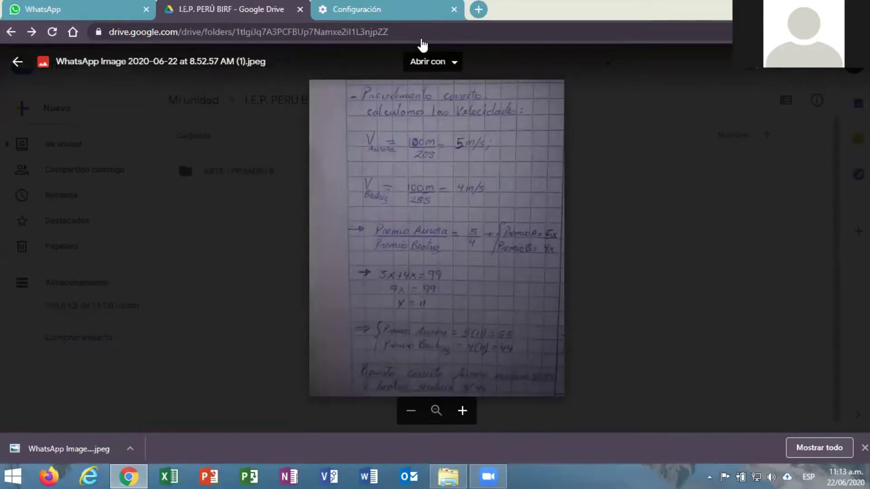
pyautogui.press('Escape')
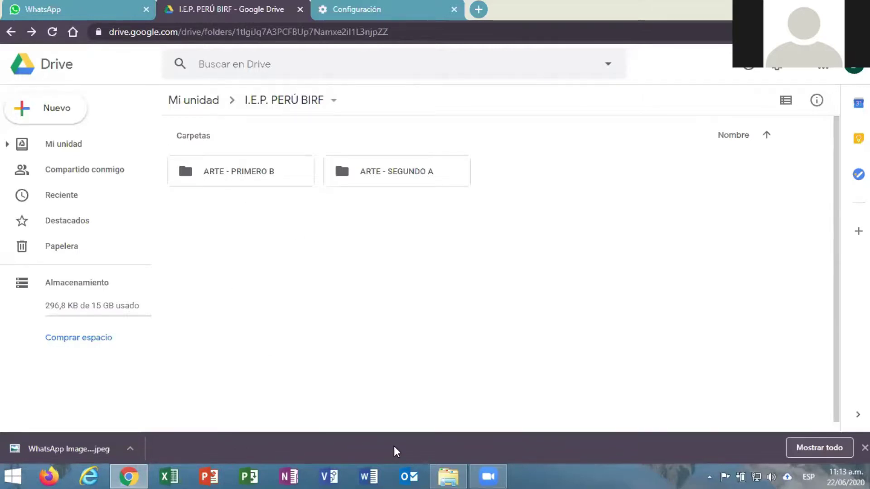
pyautogui.hotkey('alt', 'Tab')
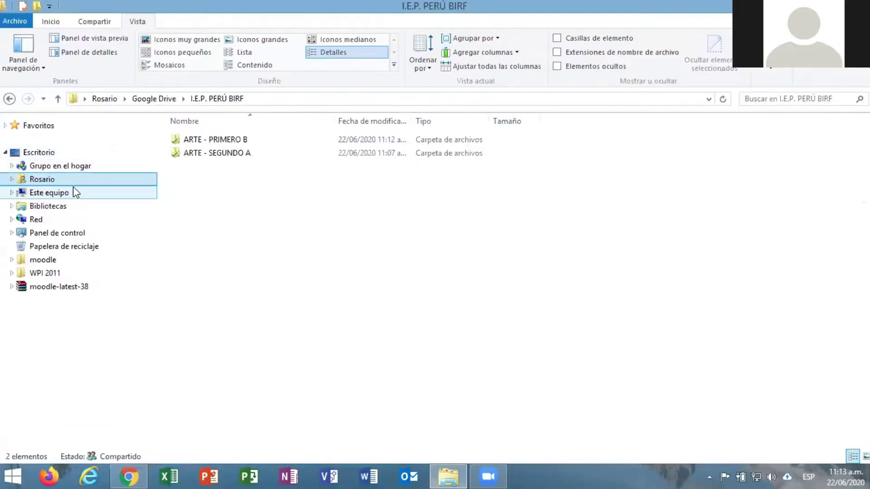
pyautogui.click(165, 103)
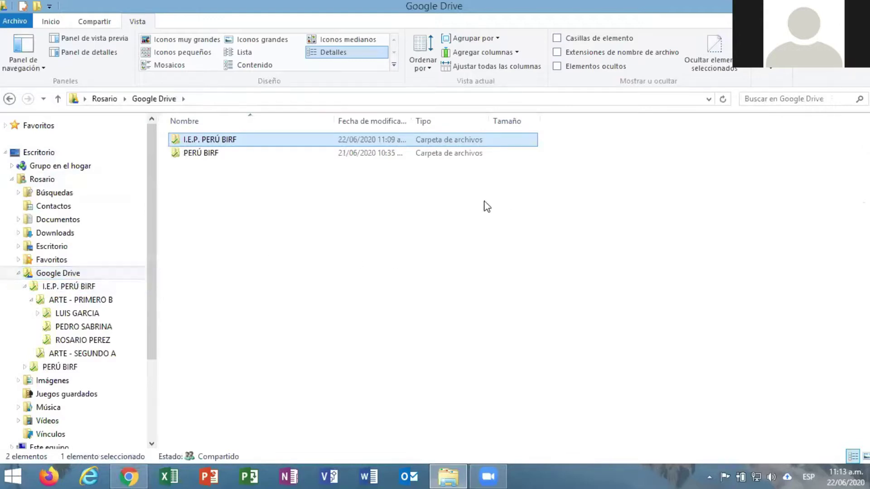
pyautogui.doubleClick(238, 139)
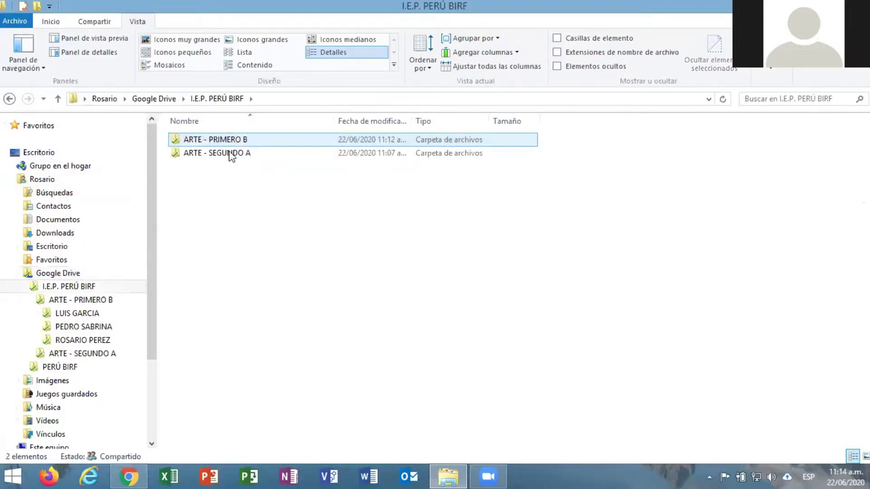
pyautogui.click(9, 99)
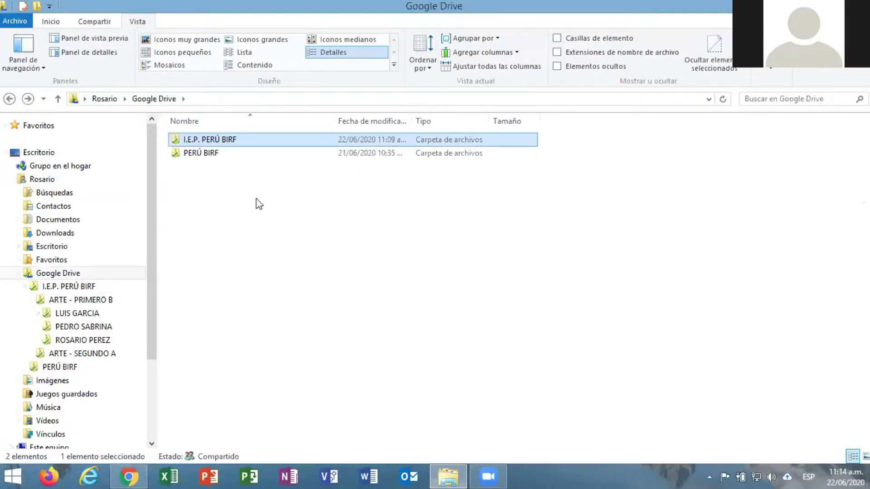
pyautogui.rightClick(209, 216)
pyautogui.doubleClick(230, 140)
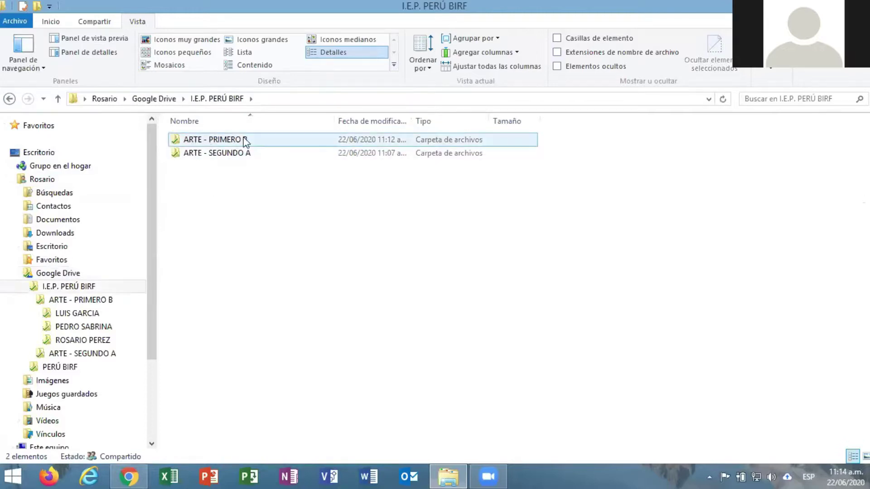
pyautogui.rightClick(209, 183)
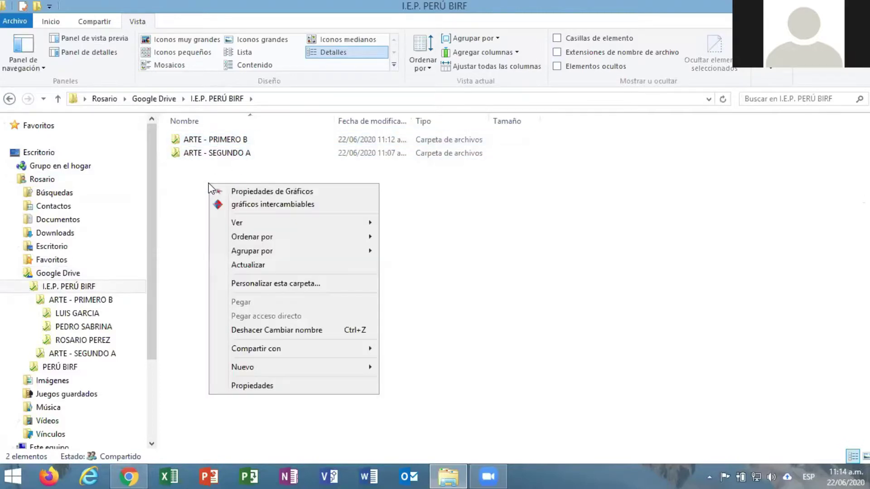
# Create the TUTORÍA and MATEMÁTICA folders in I.E.P. PERÚ BIRF
pyautogui.moveTo(313, 377)
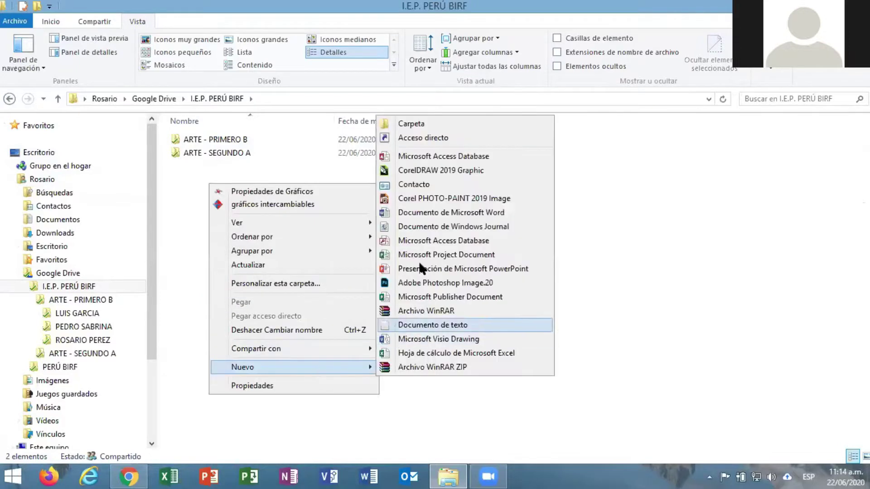
pyautogui.click(425, 125)
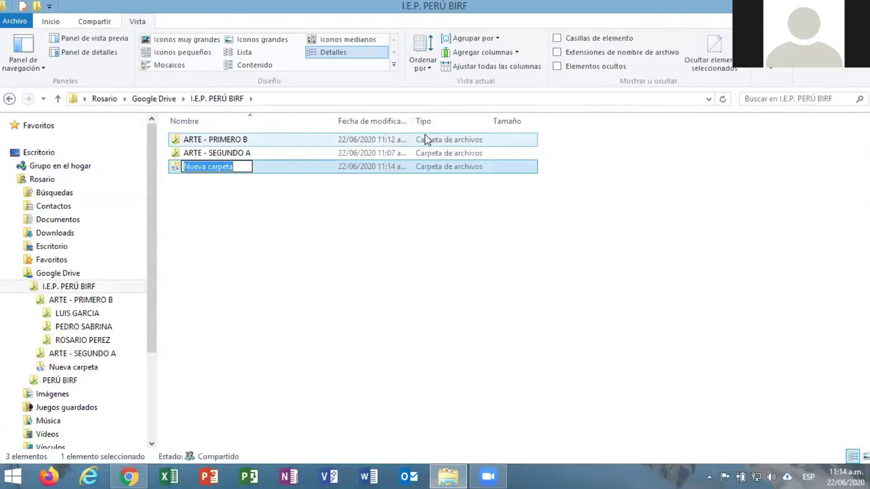
pyautogui.write('TUTOR')
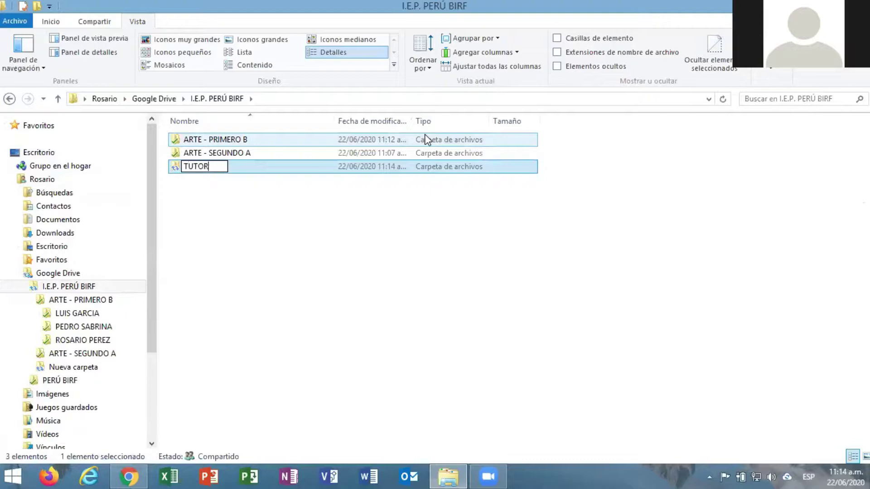
pyautogui.write('ÍA')
pyautogui.press('Return')
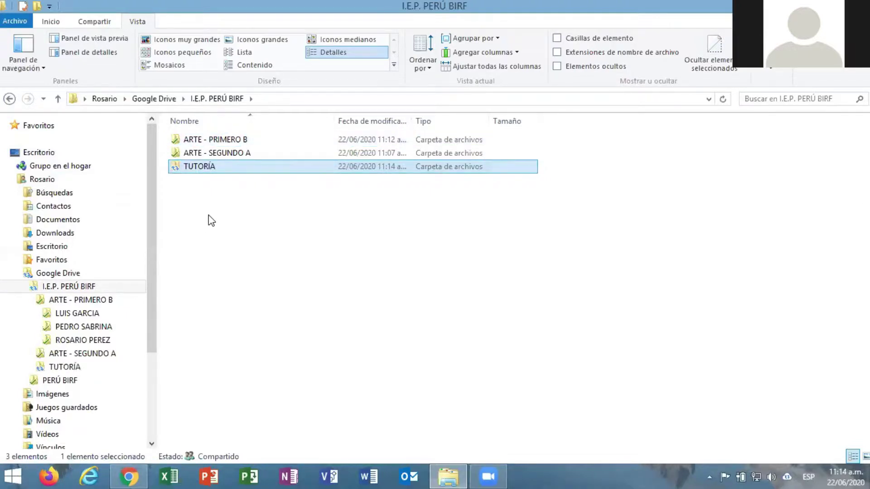
pyautogui.rightClick(209, 216)
pyautogui.moveTo(295, 401)
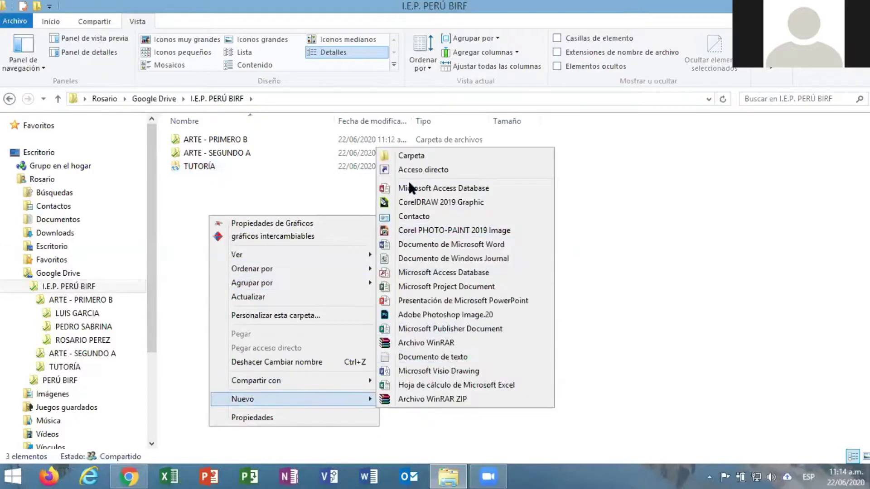
pyautogui.click(428, 153)
pyautogui.write('M')
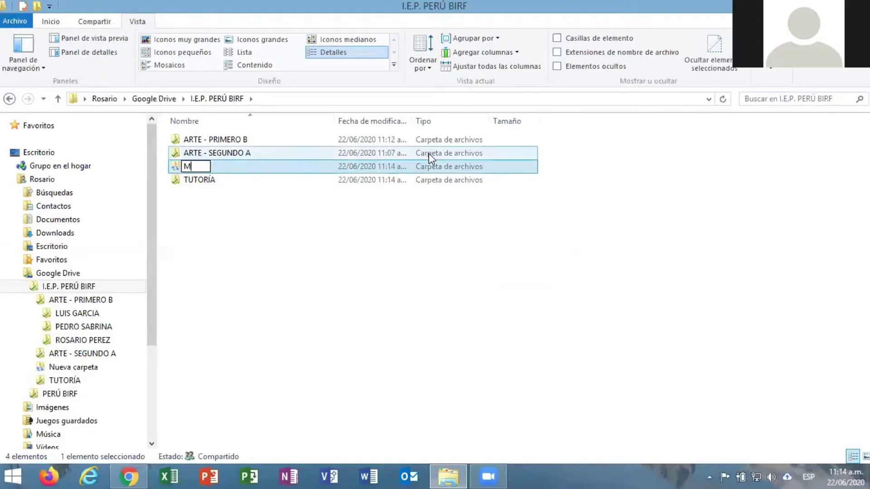
pyautogui.write('ATEMATICA')
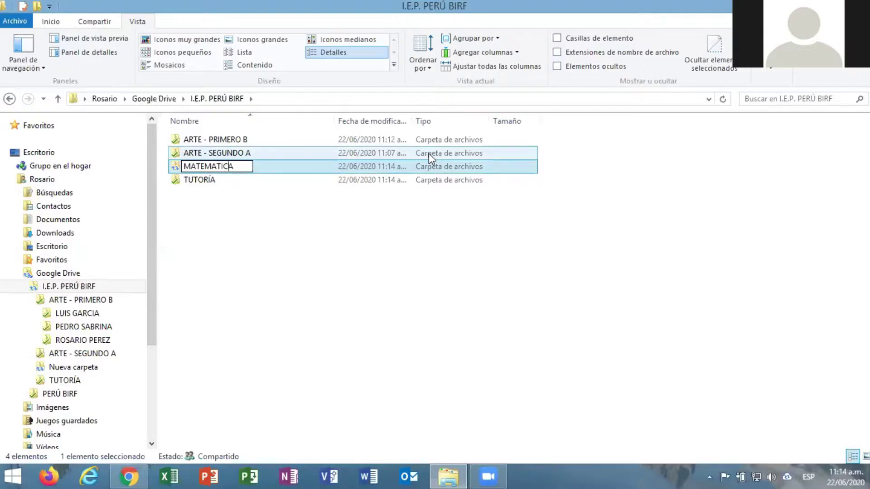
pyautogui.press('BackSpace')
pyautogui.write('Á')
pyautogui.press('Return')
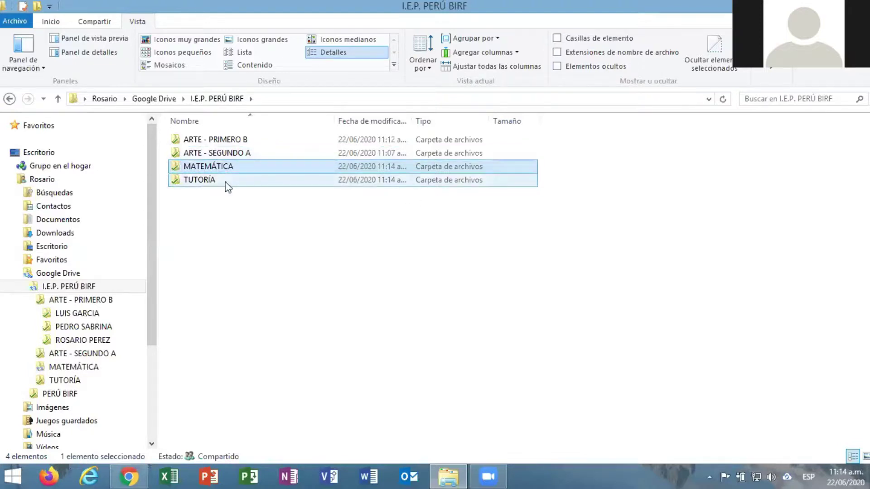
# Inside TUTORÍA, create folders SEMANA 11 and SEMANA 12
pyautogui.doubleClick(199, 179)
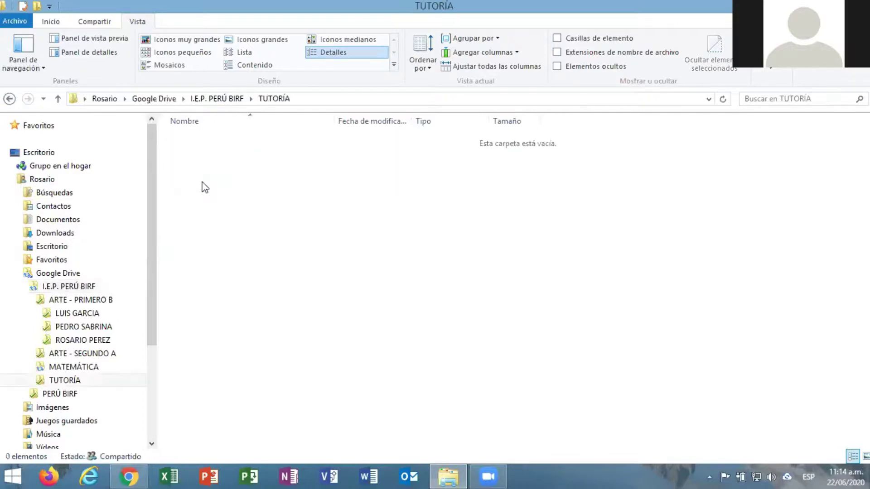
pyautogui.rightClick(232, 160)
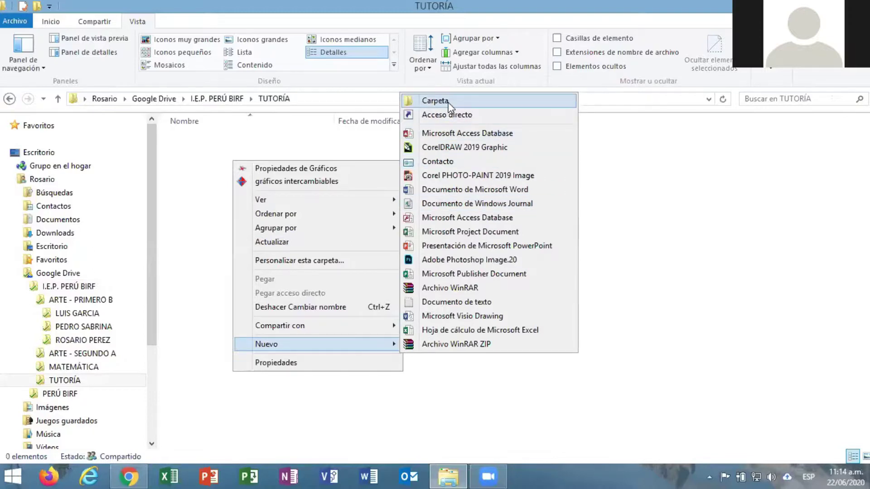
pyautogui.click(428, 101)
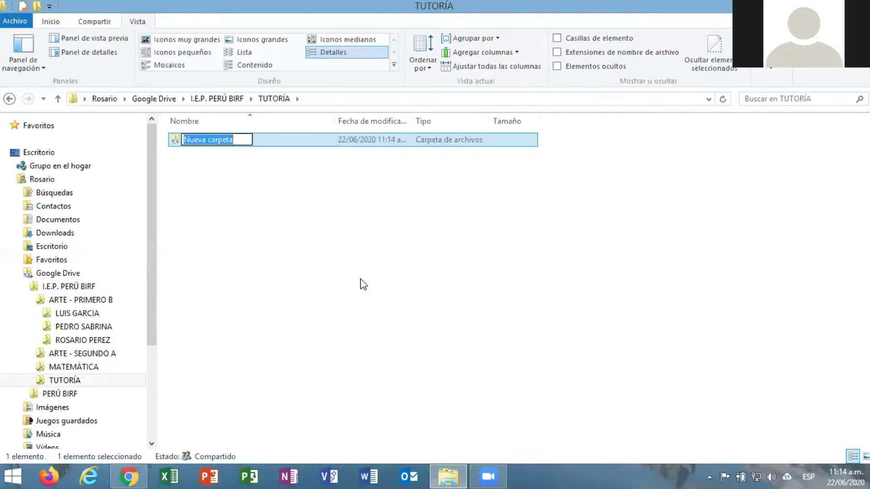
pyautogui.write('SEMANA 11')
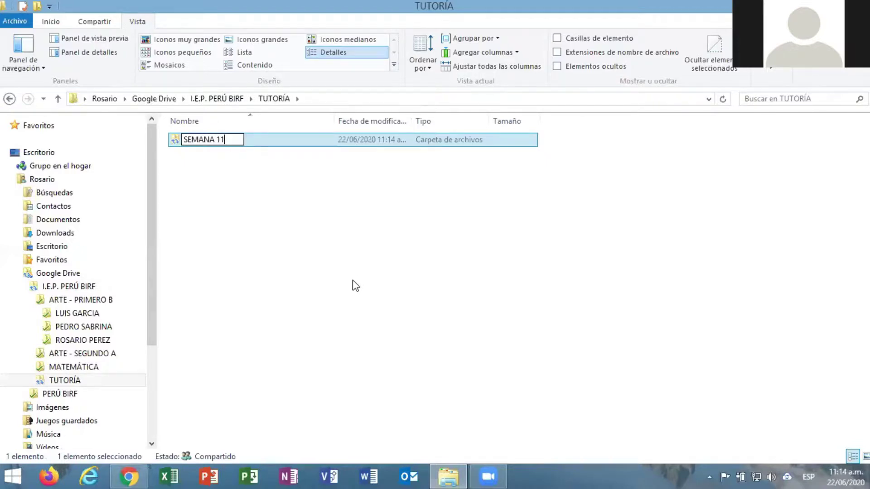
pyautogui.click(304, 253)
pyautogui.rightClick(257, 185)
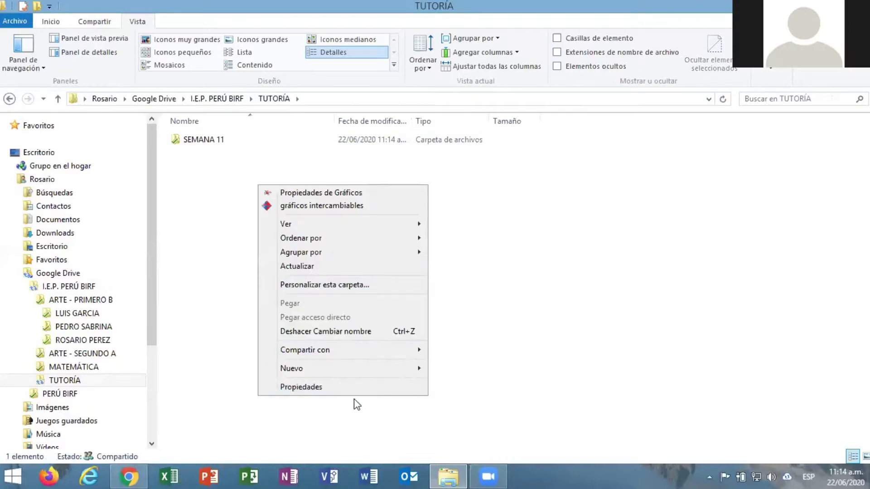
pyautogui.moveTo(353, 369)
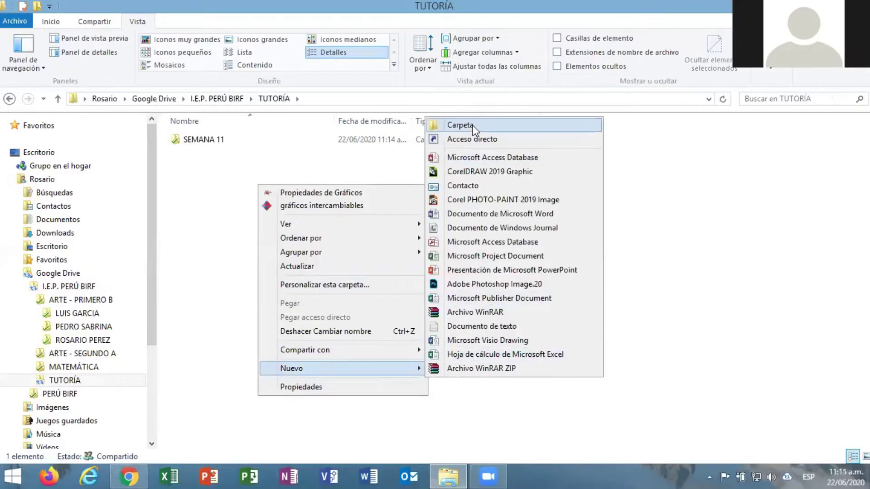
pyautogui.click(458, 124)
pyautogui.write('SEMAN')
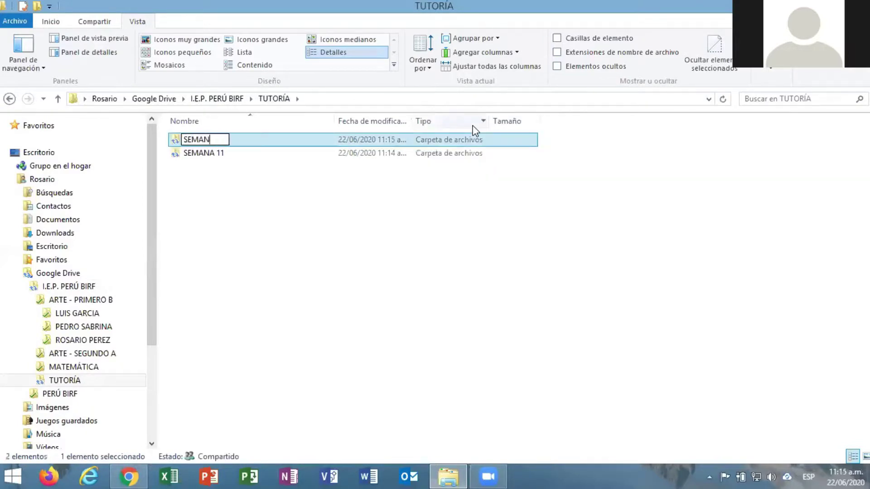
pyautogui.write('A 12')
pyautogui.click(344, 262)
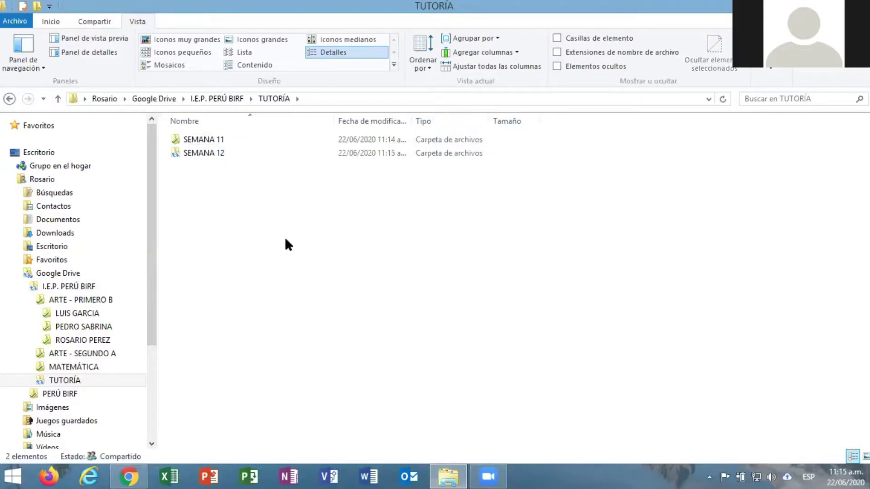
pyautogui.click(221, 154)
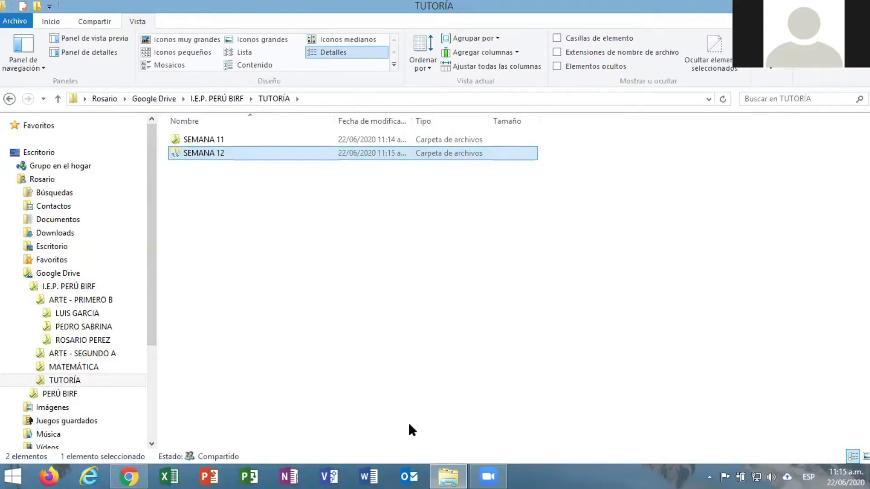
pyautogui.hotkey('alt', 'Tab')
pyautogui.click(101, 13)
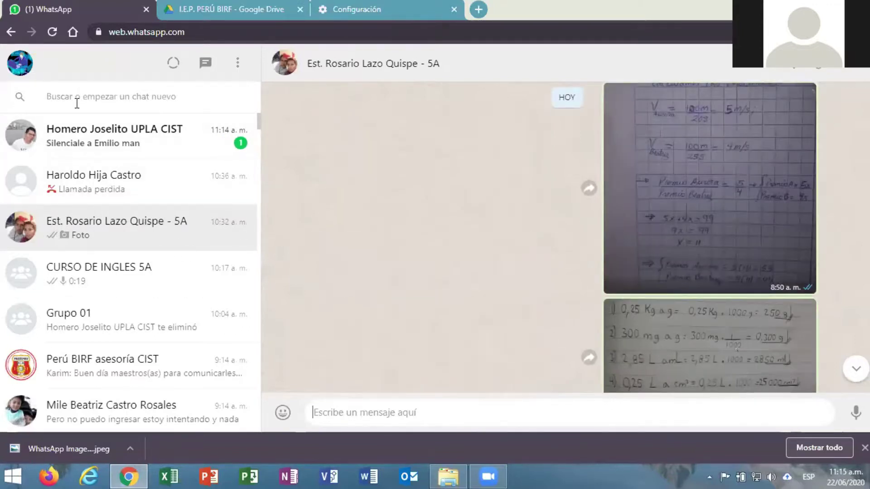
# Search chats for TUTOR and open the Tutoría coordinator's chat
pyautogui.write('TUTORIA')
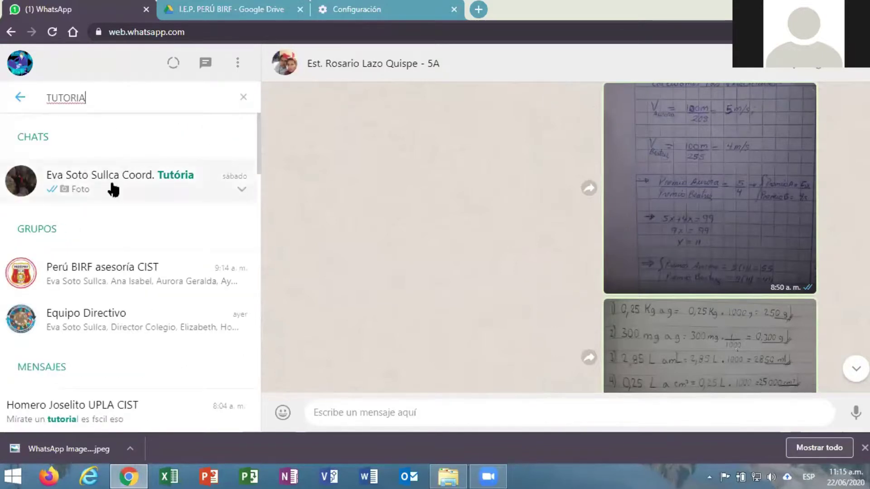
pyautogui.press('BackSpace')
pyautogui.press('BackSpace')
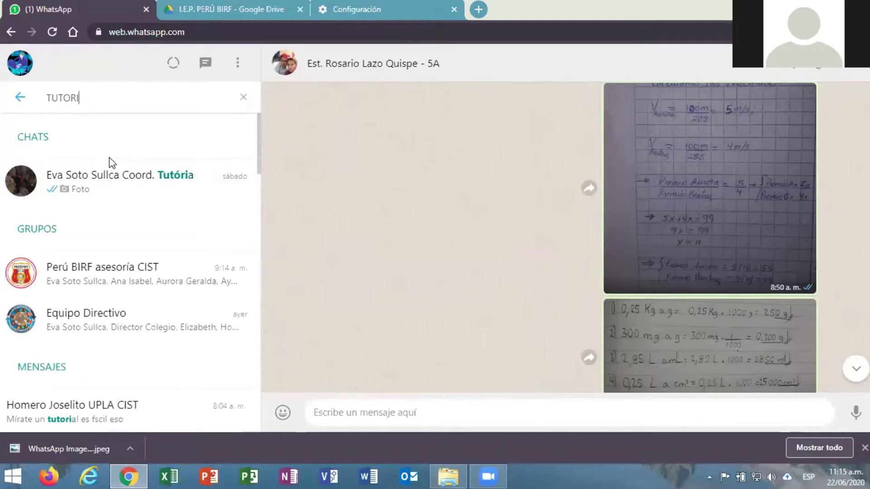
pyautogui.click(100, 184)
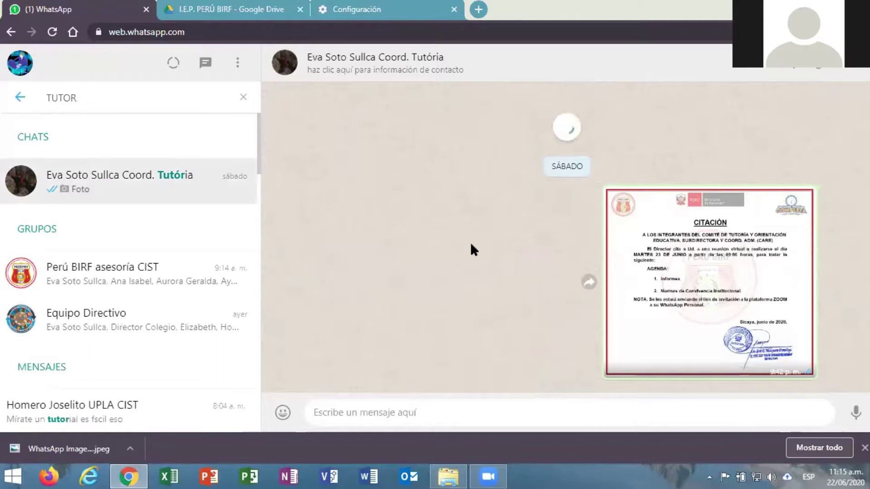
pyautogui.scroll(3, 477, 251)
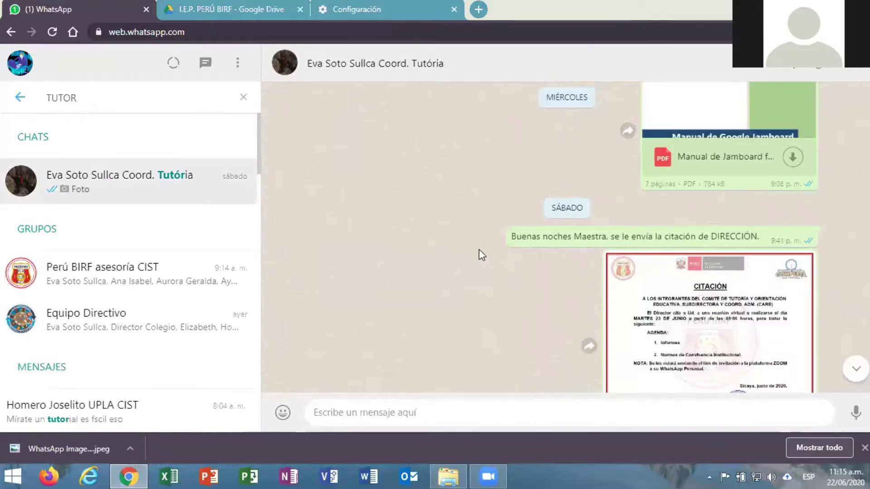
pyautogui.scroll(5, 479, 249)
pyautogui.scroll(5, 477, 226)
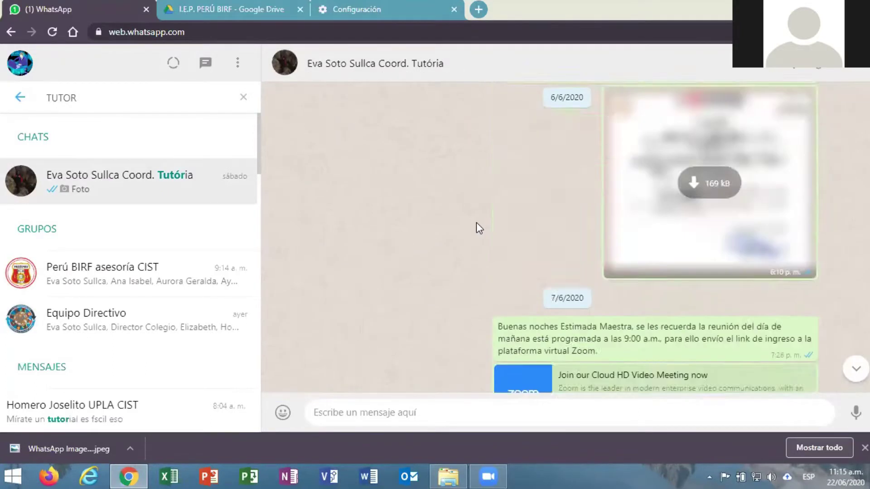
# Search chats for DIRE, clear the search, and open the 5A student's chat
pyautogui.press('BackSpace')
pyautogui.press('BackSpace')
pyautogui.press('BackSpace')
pyautogui.press('BackSpace')
pyautogui.press('BackSpace')
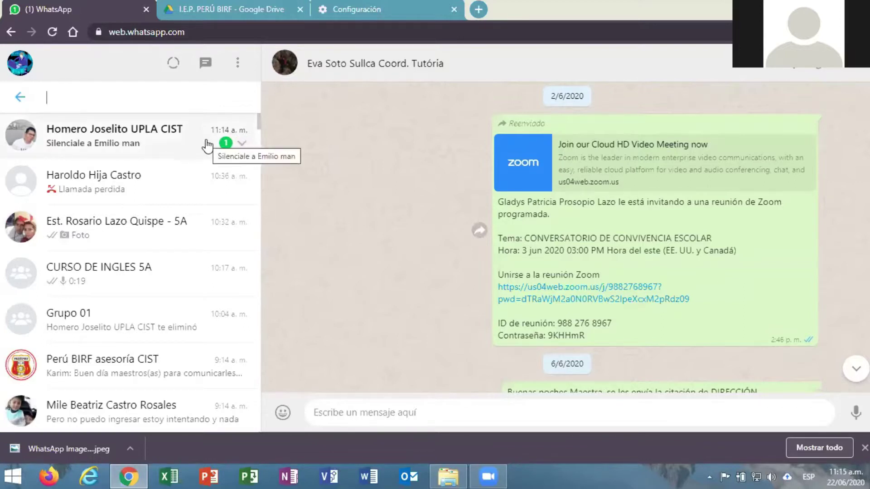
pyautogui.write('D')
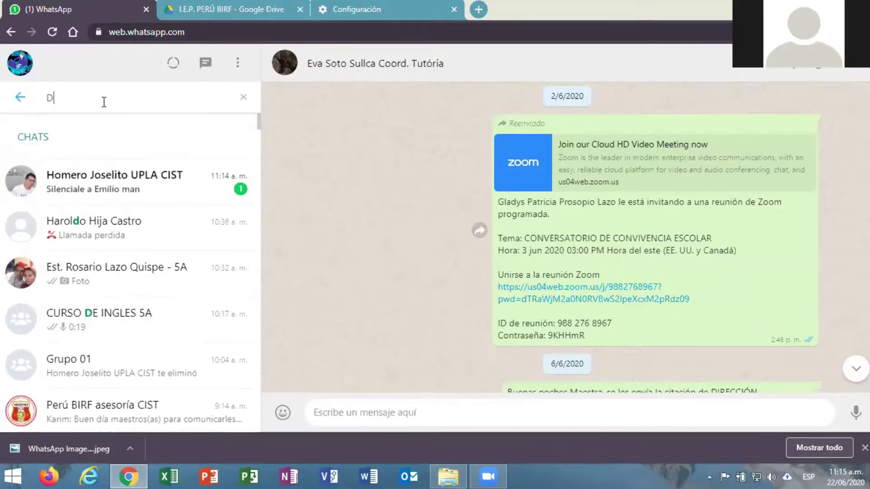
pyautogui.write('IR')
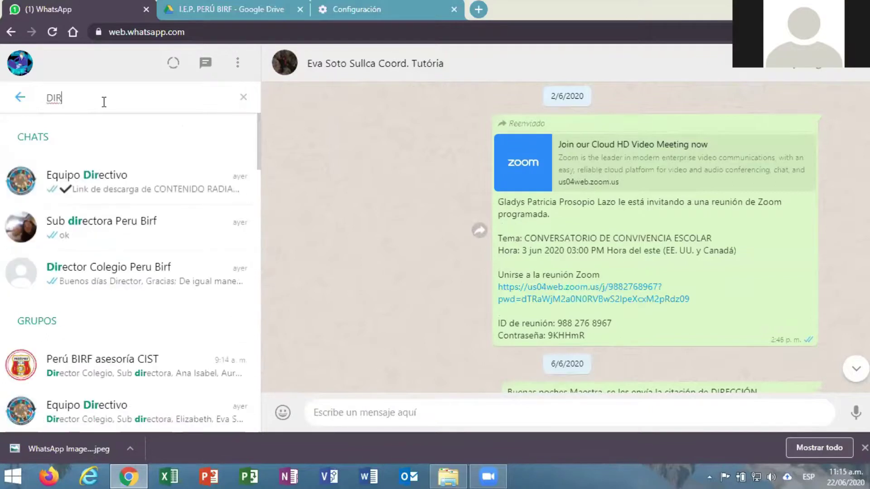
pyautogui.write('E')
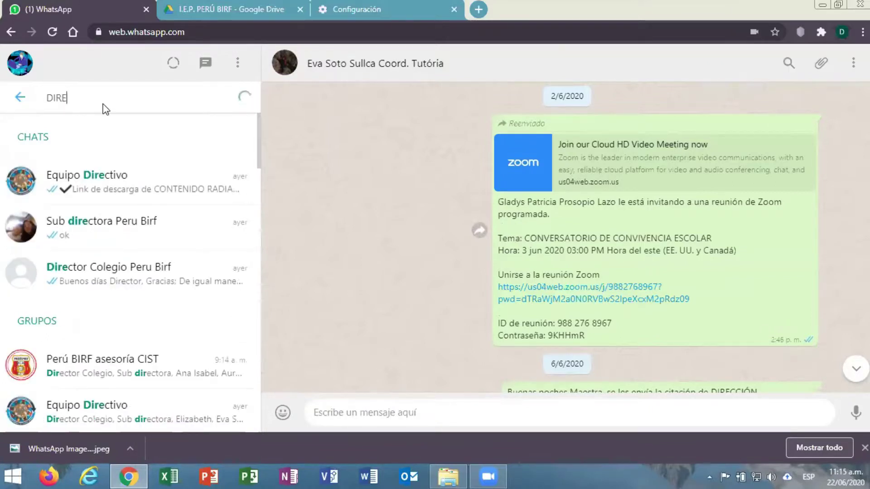
pyautogui.press('BackSpace')
pyautogui.press('BackSpace')
pyautogui.press('BackSpace')
pyautogui.press('BackSpace')
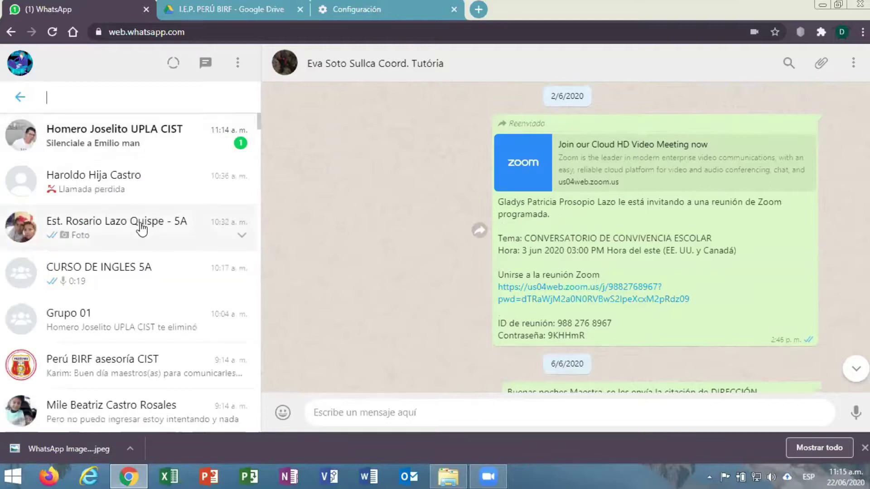
pyautogui.click(142, 230)
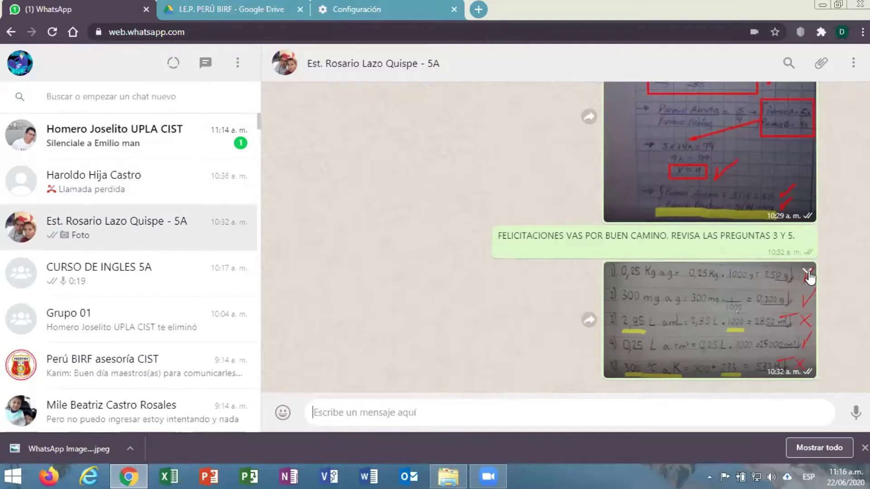
pyautogui.click(808, 273)
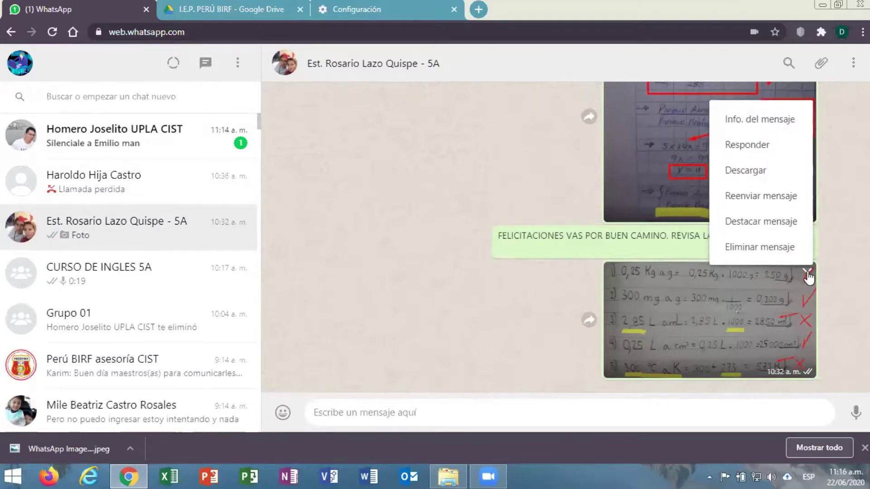
# Download the corrected photo, saving to I.E.P. PERÚ BIRF > TUTORÍA > SEMANA 12
pyautogui.click(764, 175)
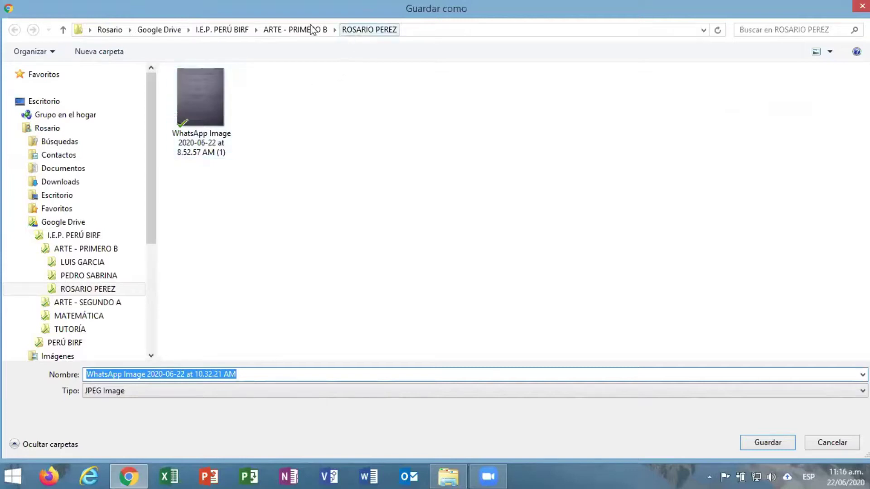
pyautogui.click(213, 34)
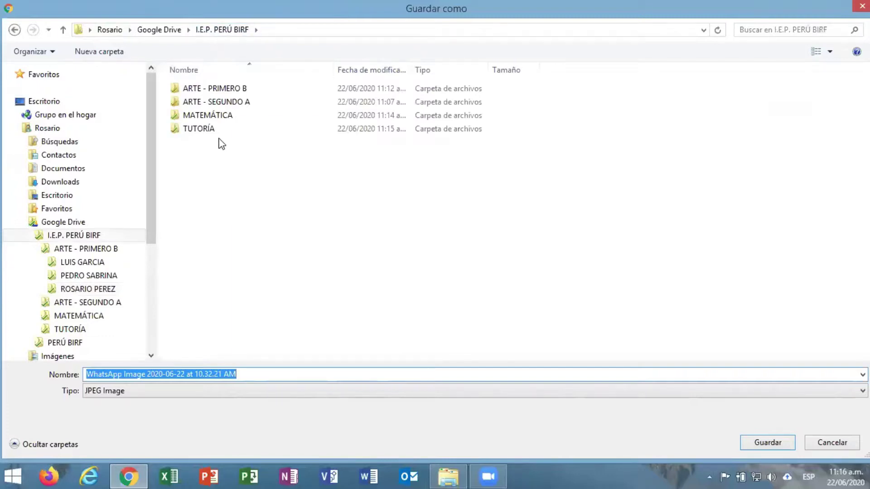
pyautogui.doubleClick(197, 131)
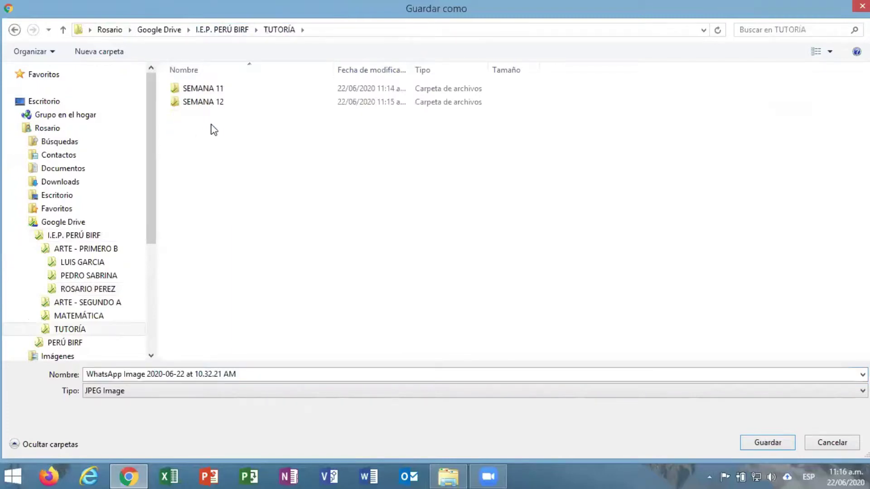
pyautogui.doubleClick(219, 105)
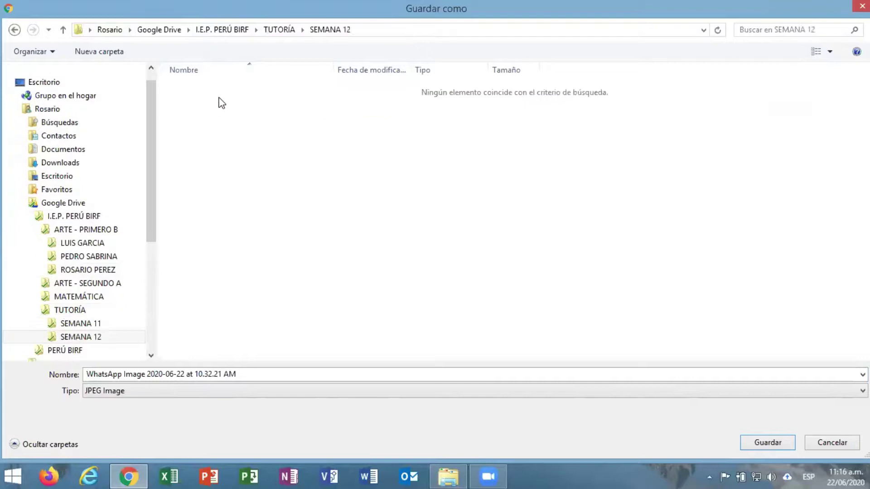
# Rename the file to the student's full name and save it in SEMANA 12
pyautogui.click(268, 370)
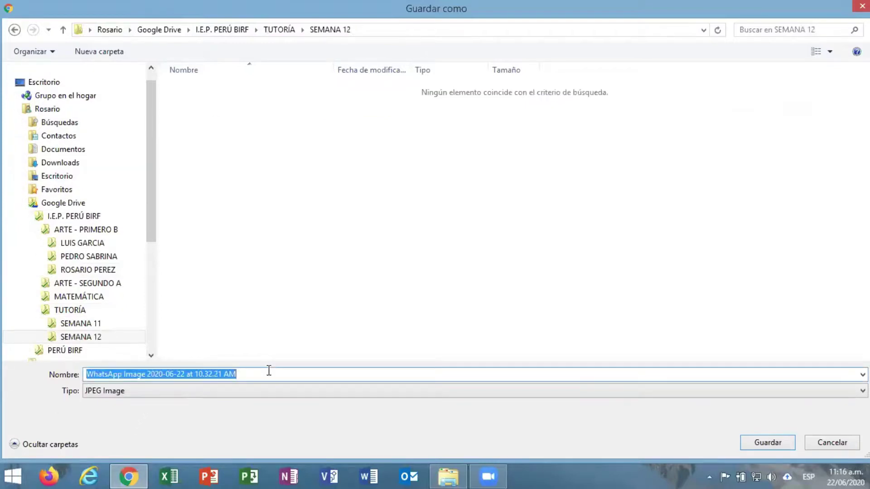
pyautogui.click(278, 372)
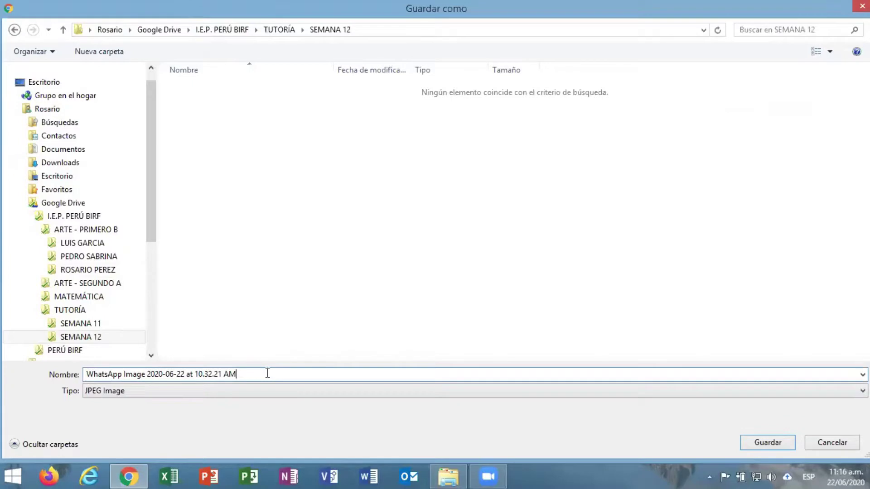
pyautogui.moveTo(267, 374); pyautogui.dragTo(80, 373)
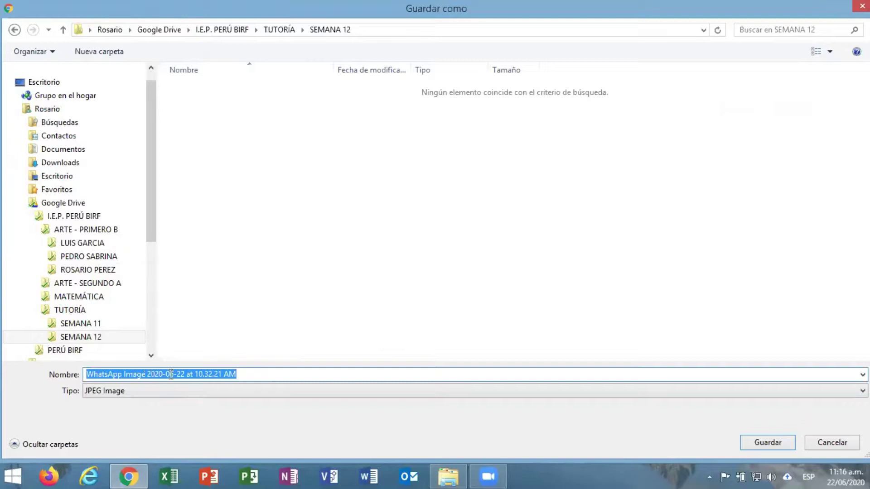
pyautogui.click(248, 374)
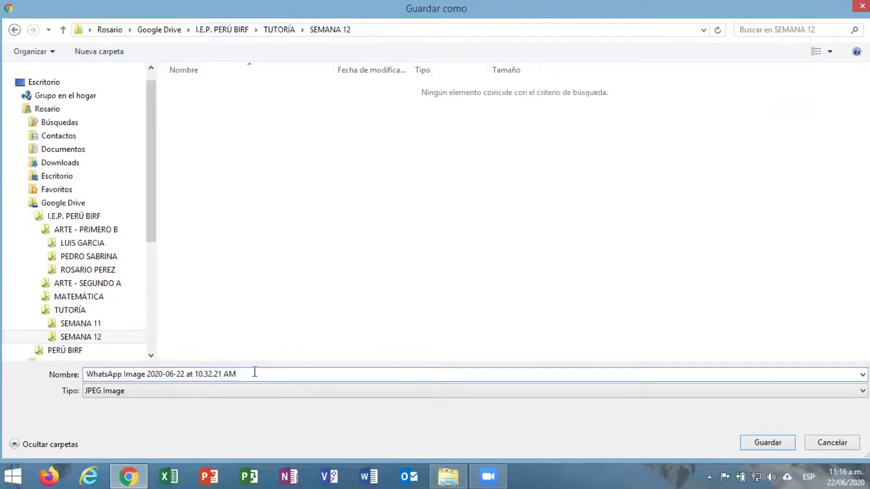
pyautogui.moveTo(263, 374); pyautogui.dragTo(75, 370)
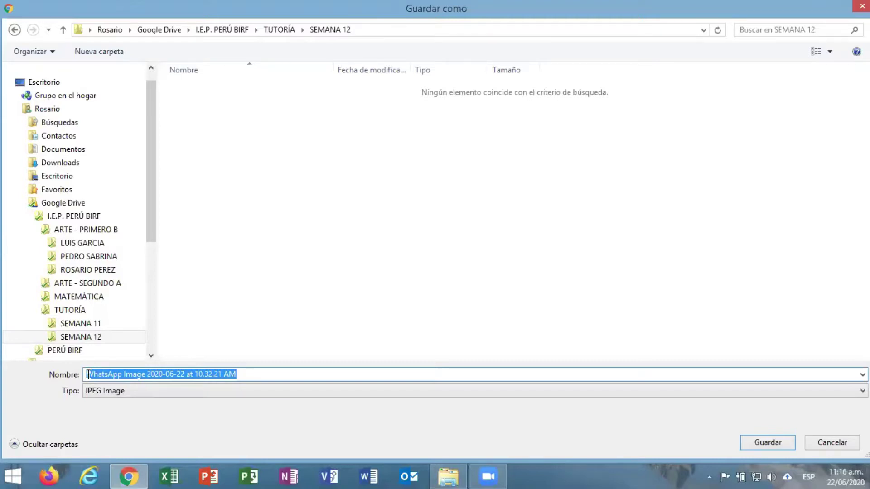
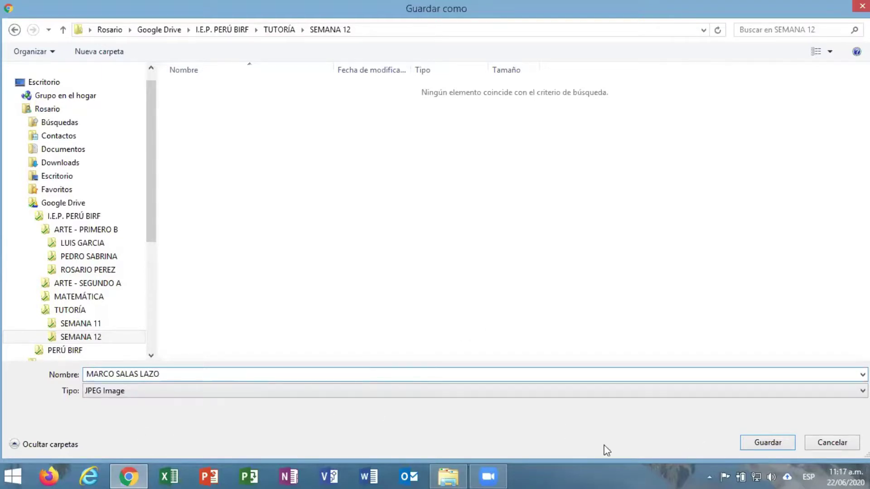
pyautogui.click(115, 374)
pyautogui.write('S')
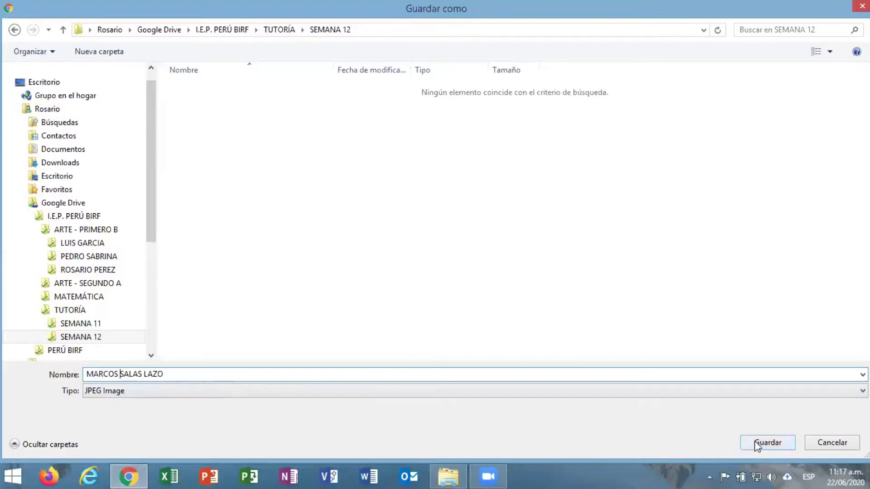
pyautogui.click(754, 442)
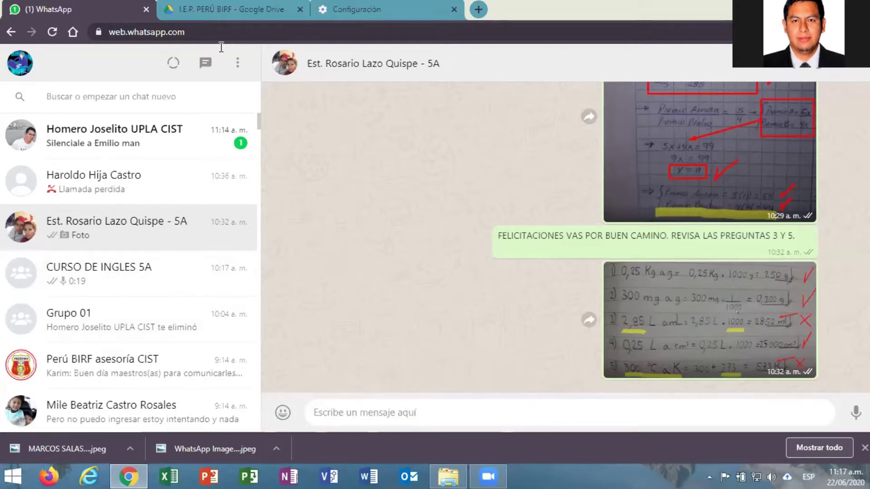
pyautogui.click(224, 9)
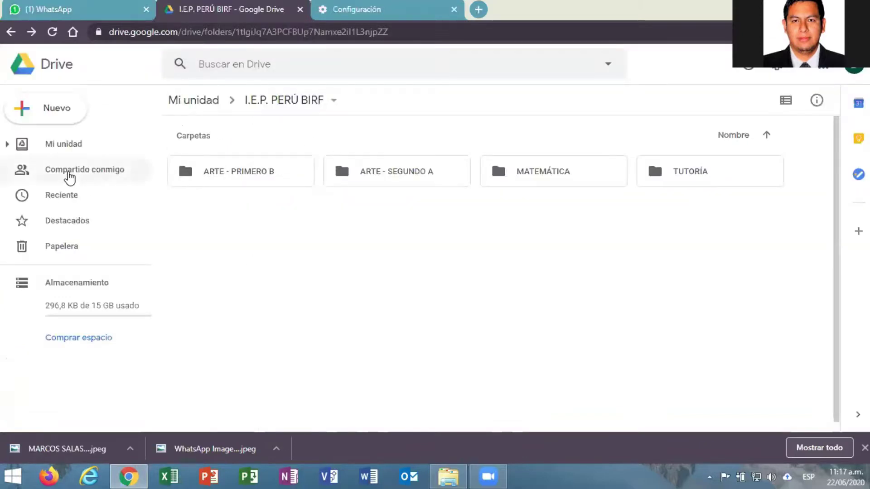
pyautogui.click(53, 149)
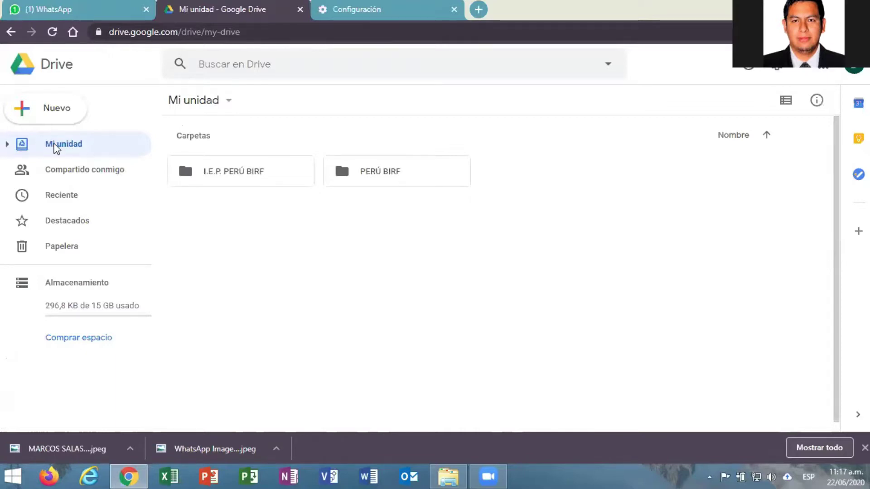
pyautogui.doubleClick(207, 175)
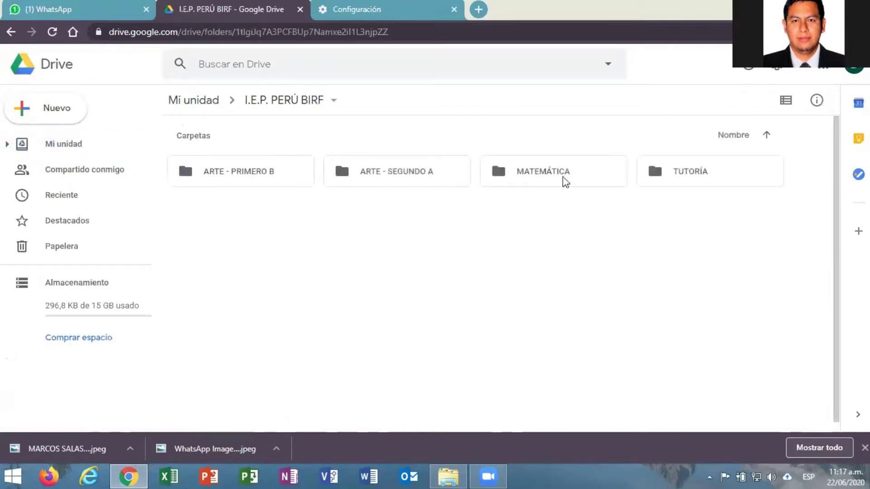
pyautogui.doubleClick(693, 179)
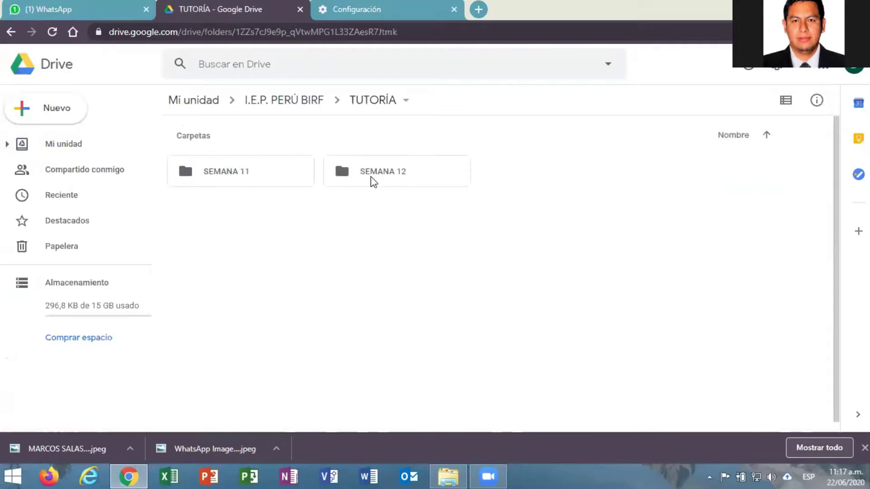
pyautogui.doubleClick(388, 171)
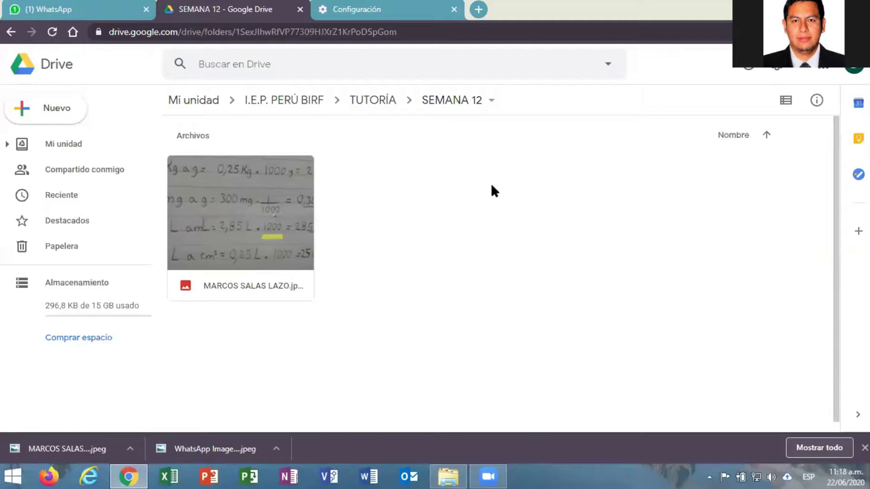
pyautogui.click(107, 8)
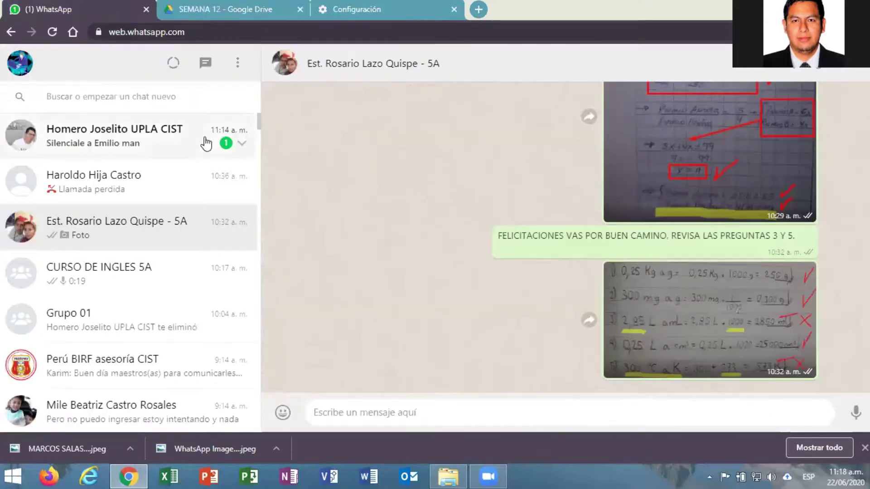
# Open Google Drive > I.E.P. PERÚ BIRF in File Explorer
pyautogui.click(436, 479)
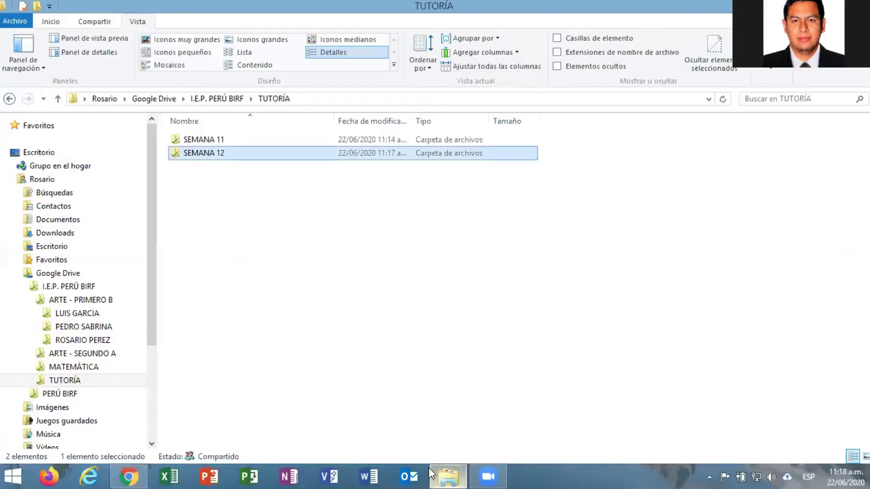
pyautogui.click(58, 274)
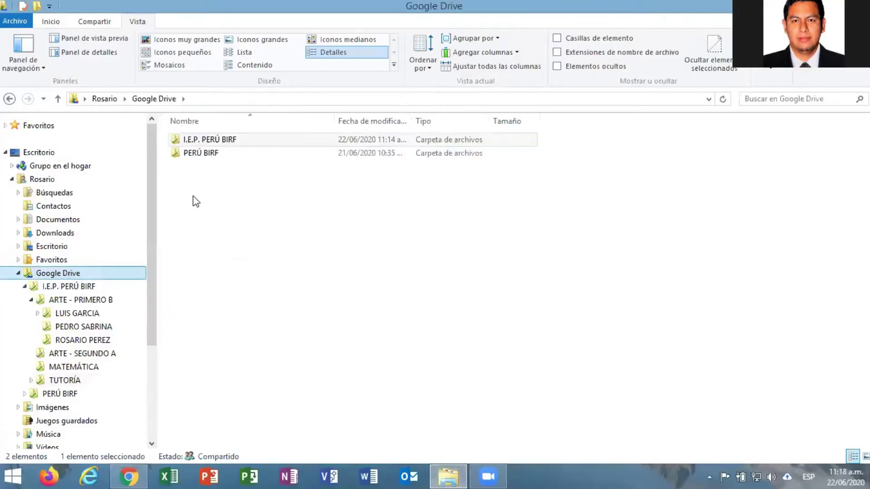
pyautogui.doubleClick(222, 141)
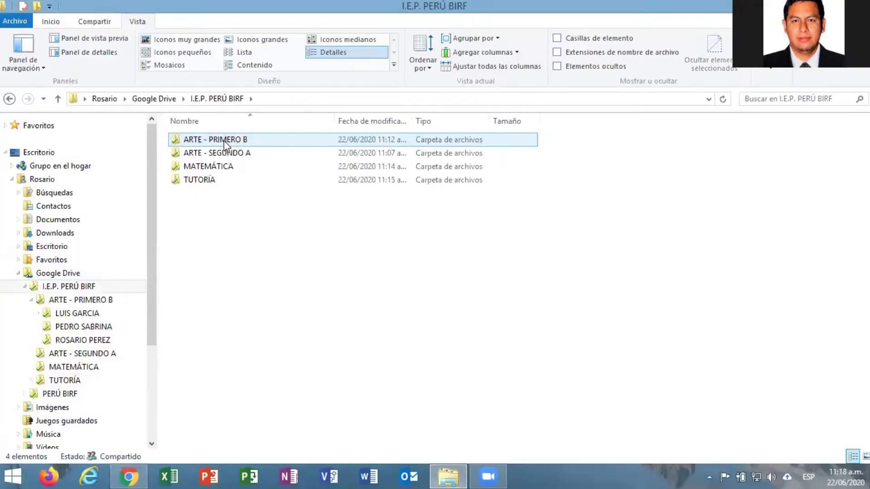
pyautogui.moveTo(223, 172)
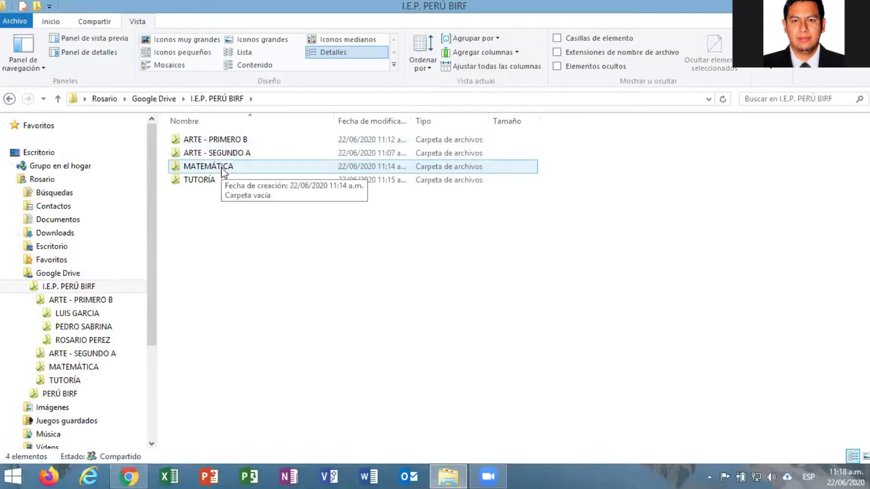
# Delete the ARTE - SEGUNDO A and MATEMÁTICA folders from I.E.P. PERÚ BIRF
pyautogui.keyDown('shift'); pyautogui.click(219, 155); pyautogui.keyUp('shift')
pyautogui.click(226, 169)
pyautogui.keyDown('shift'); pyautogui.click(222, 153); pyautogui.keyUp('shift')
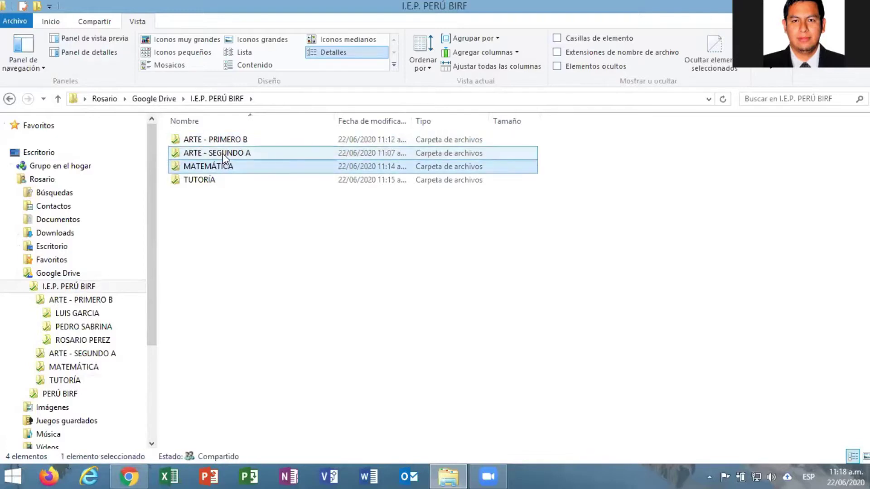
pyautogui.rightClick(222, 153)
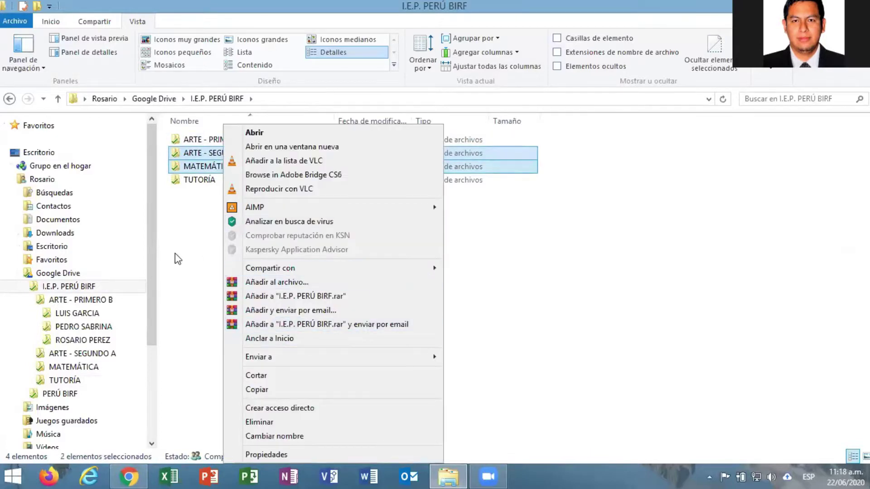
pyautogui.click(175, 253)
pyautogui.click(223, 154)
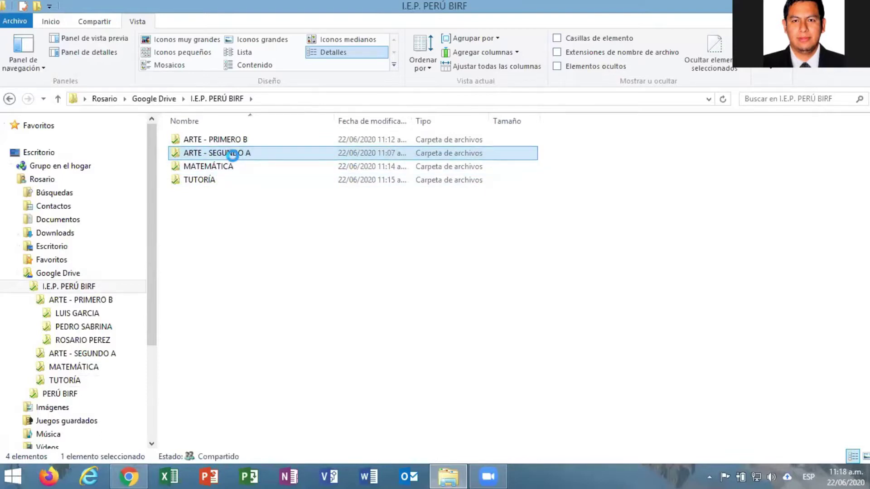
pyautogui.rightClick(233, 157)
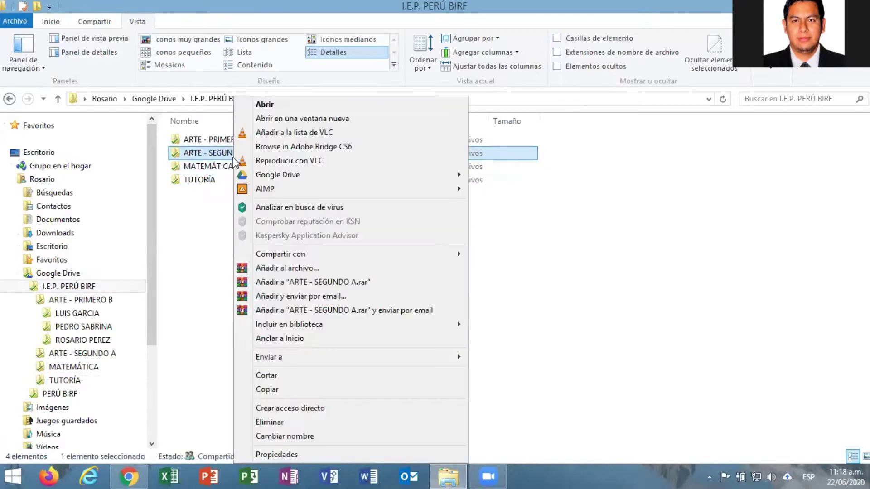
pyautogui.click(284, 422)
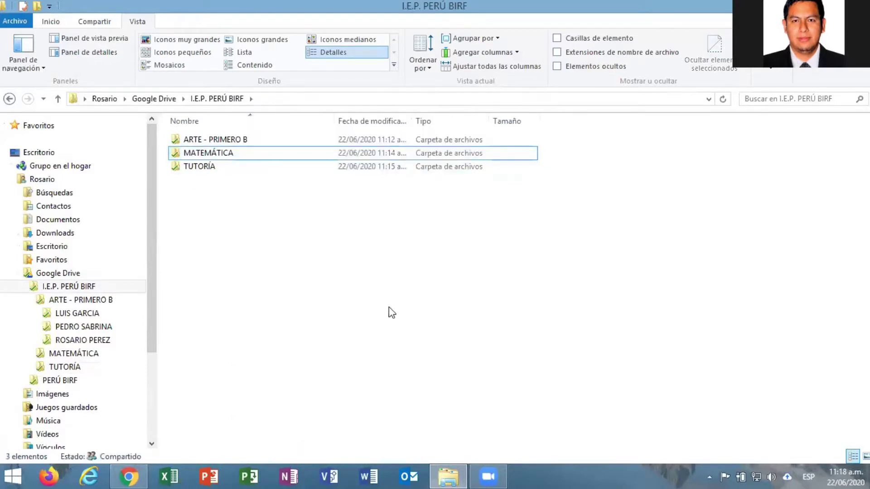
pyautogui.rightClick(239, 159)
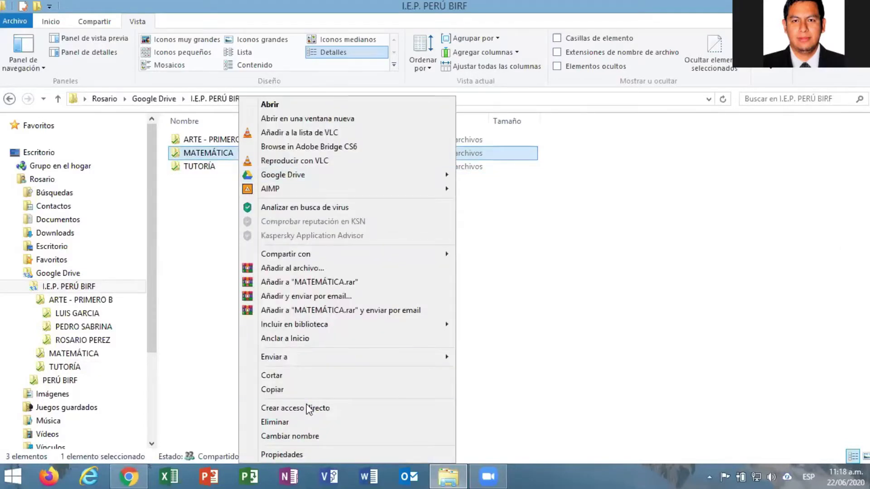
pyautogui.click(282, 422)
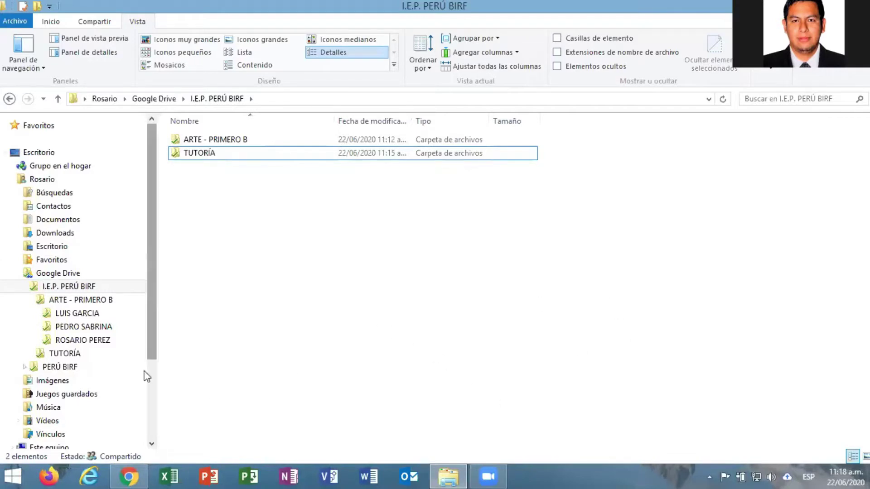
pyautogui.click(137, 484)
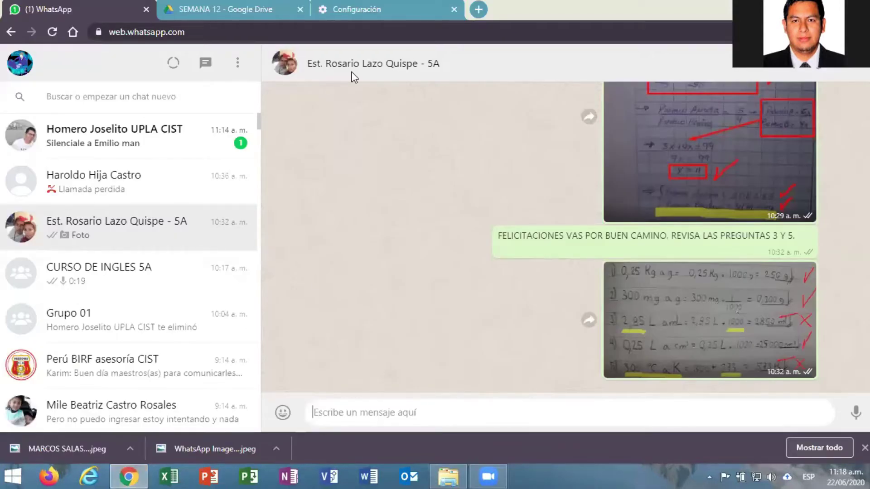
# In Drive, go to Mi unidad > I.E.P. PERÚ BIRF
pyautogui.click(191, 9)
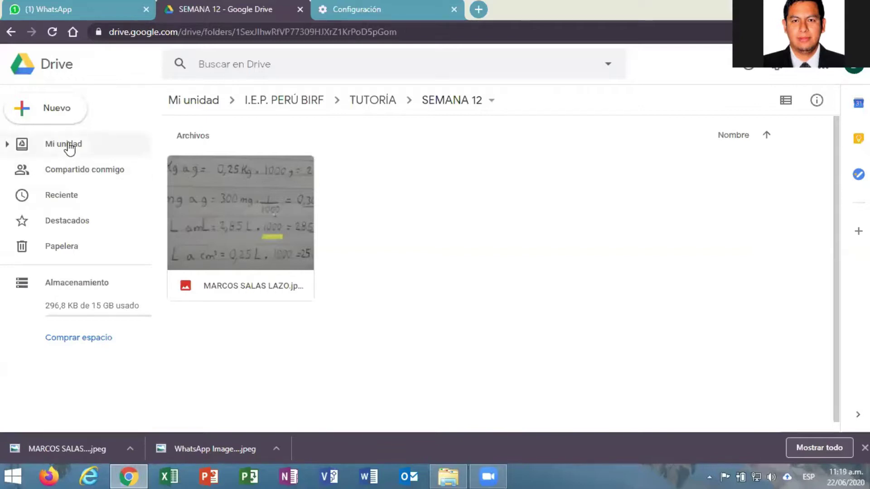
pyautogui.click(68, 143)
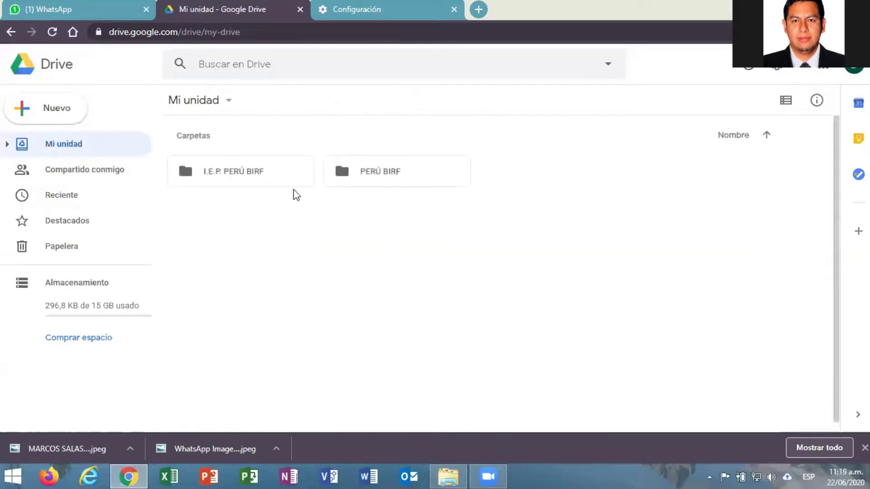
pyautogui.doubleClick(254, 181)
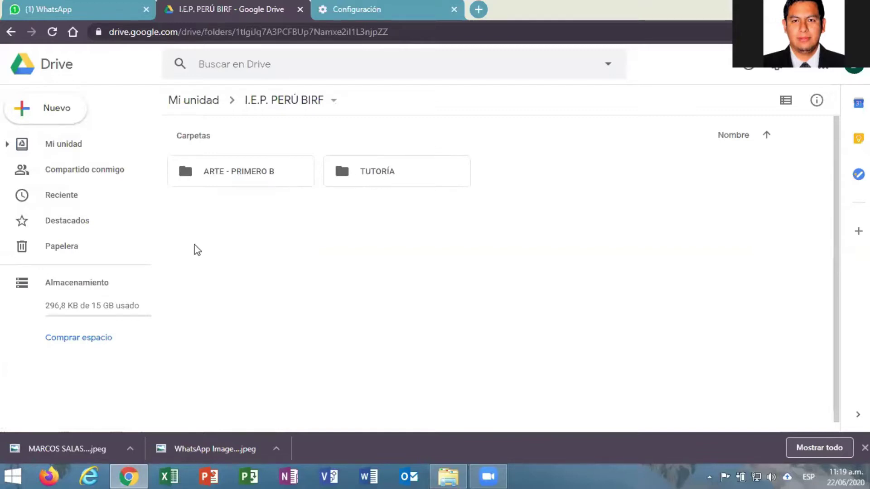
# In the Drive trash, try opening the deleted MATEMÁTICA folder and dismiss the restore notice
pyautogui.click(61, 253)
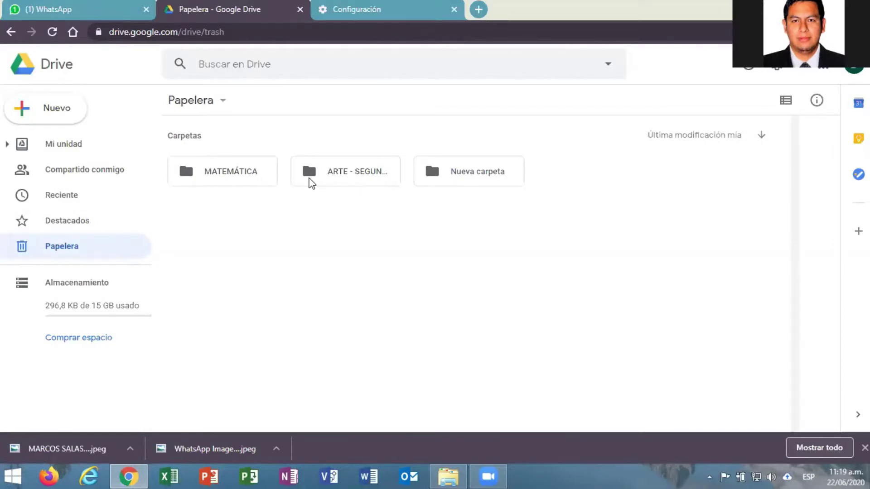
pyautogui.moveTo(375, 220); pyautogui.dragTo(190, 147)
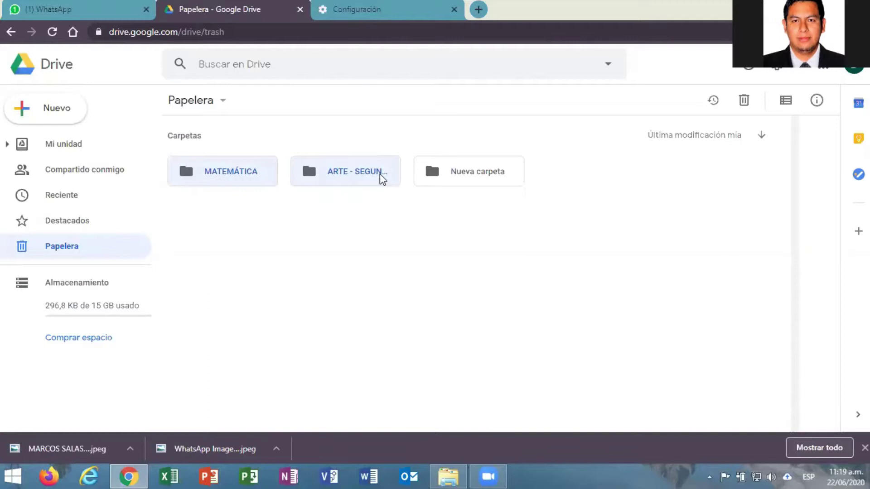
pyautogui.click(327, 211)
pyautogui.doubleClick(232, 175)
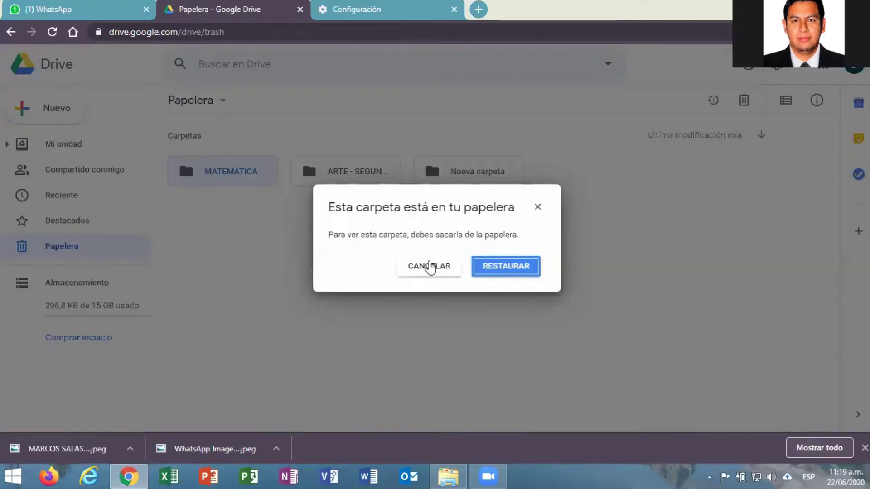
pyautogui.click(429, 267)
# Reopen the trashed MATEMÁTICA folder and choose RESTAURAR
pyautogui.doubleClick(246, 175)
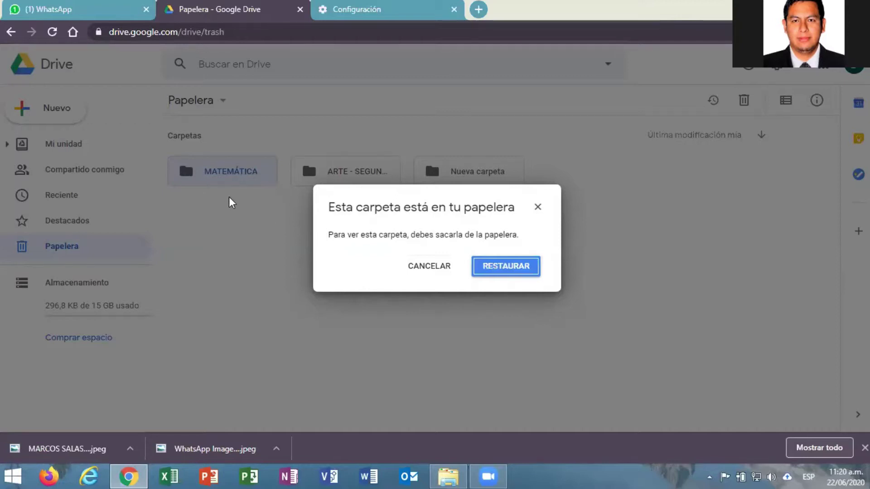
pyautogui.click(480, 269)
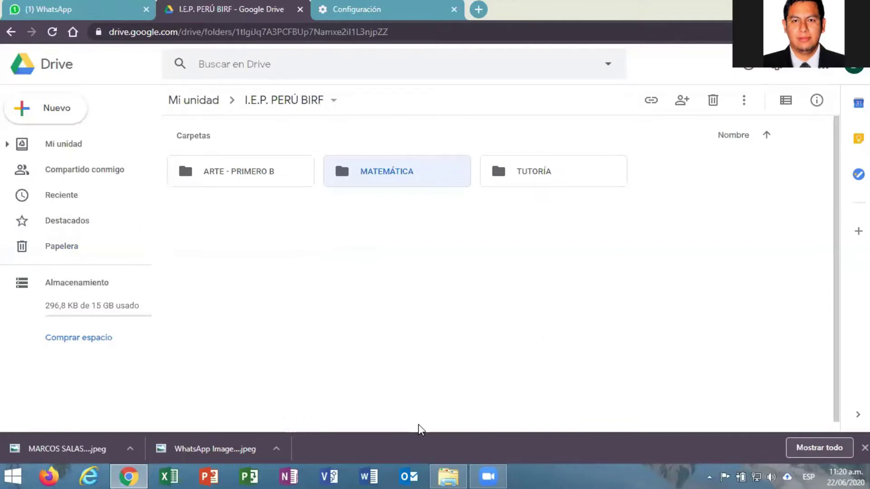
# Refresh File Explorer so the synced MATEMÁTICA folder appears, and select it
pyautogui.click(447, 477)
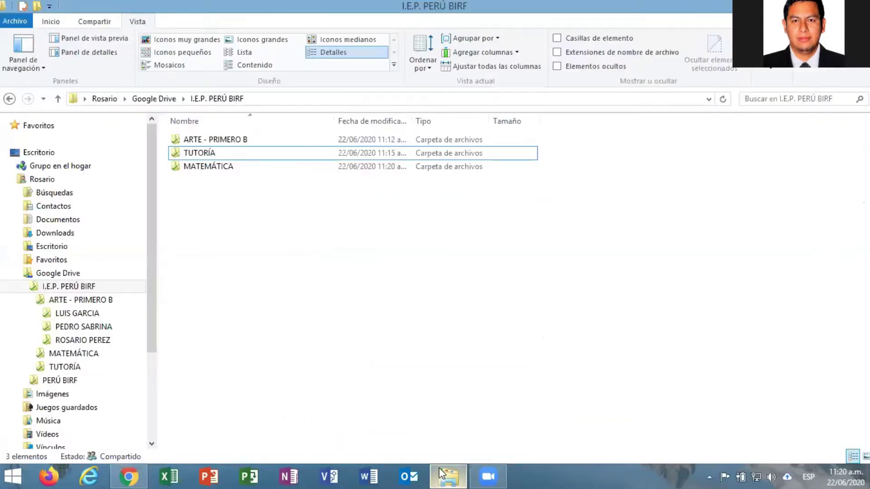
pyautogui.rightClick(241, 209)
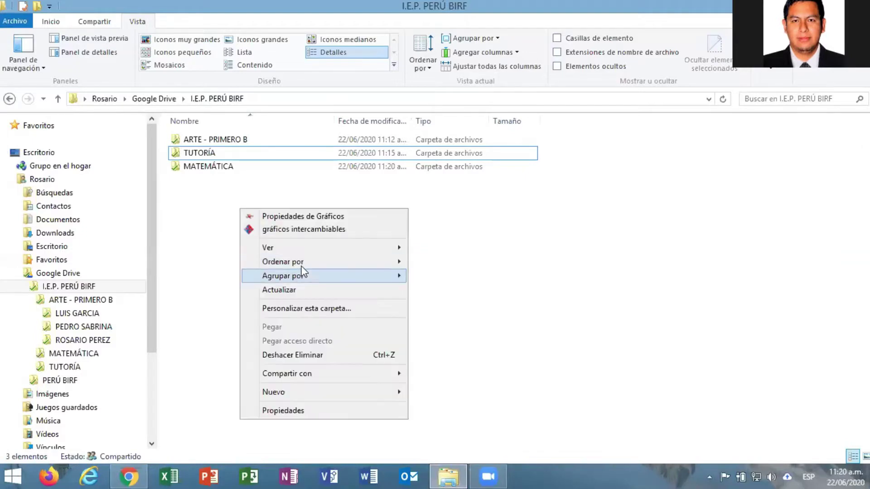
pyautogui.click(303, 290)
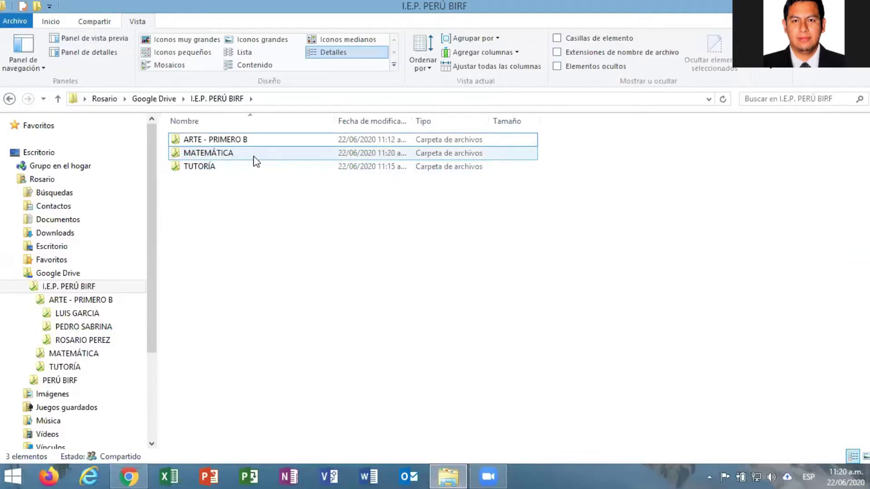
pyautogui.click(256, 160)
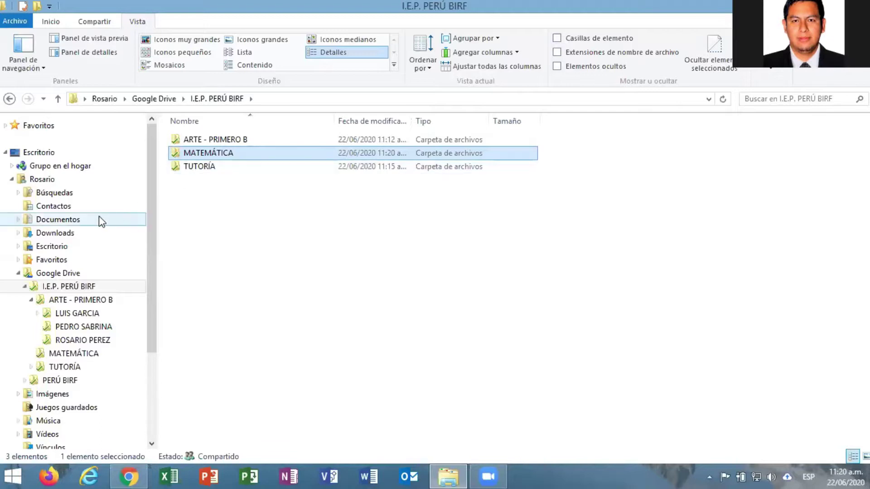
# Copy image 1 from Downloads, shown as large icons, into the local MATEMÁTICA folder
pyautogui.click(71, 237)
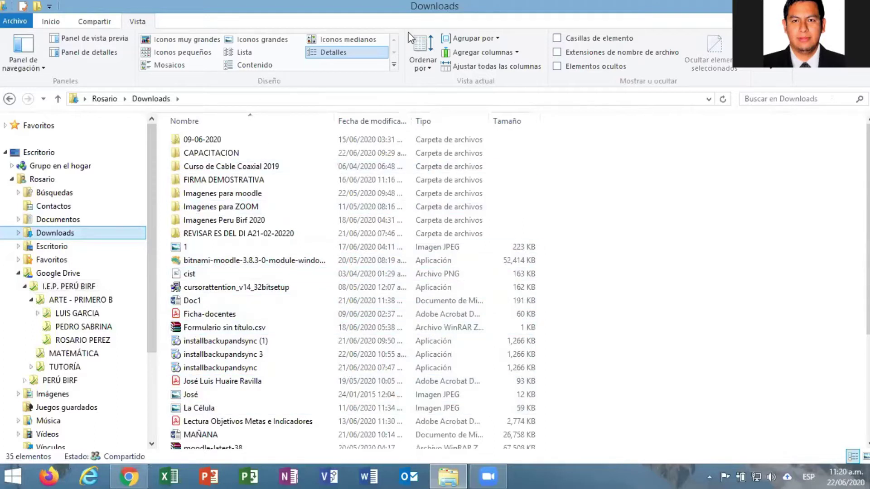
pyautogui.click(256, 39)
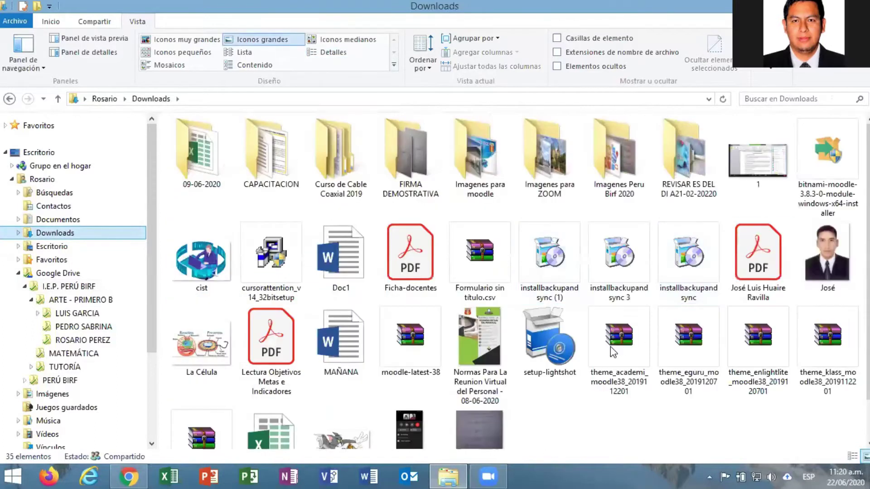
pyautogui.click(756, 176)
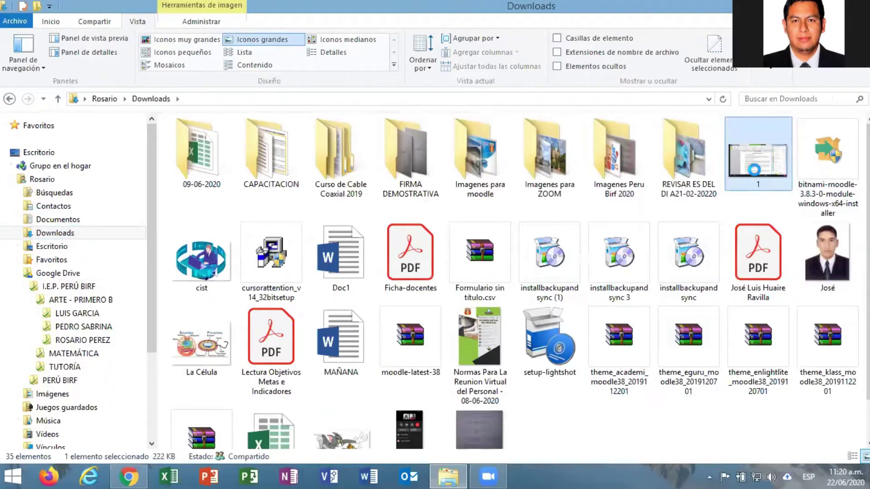
pyautogui.click(73, 355)
pyautogui.rightClick(242, 190)
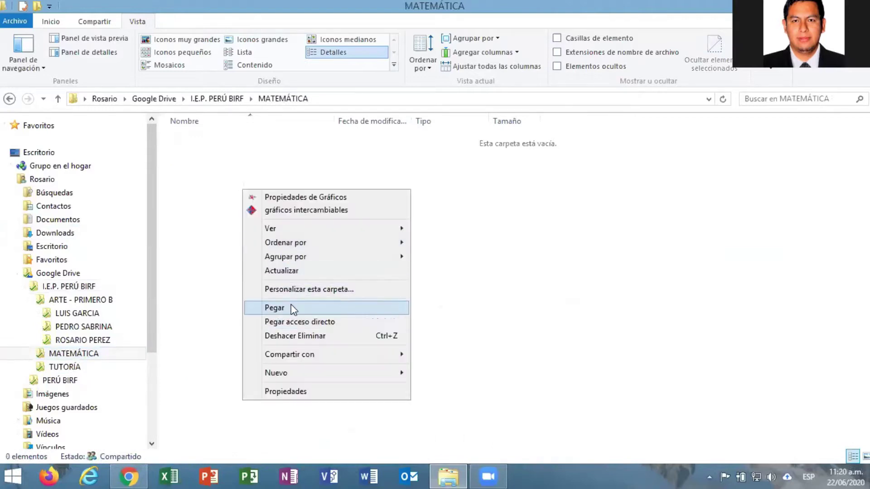
pyautogui.click(291, 307)
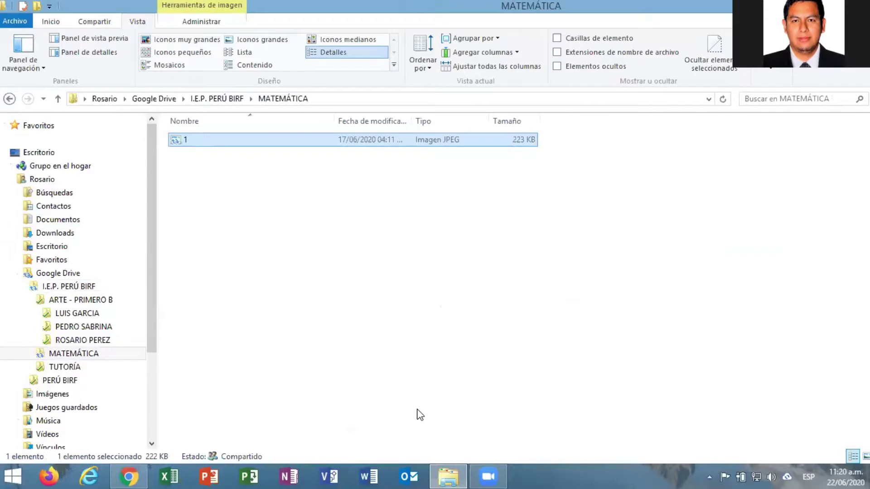
# Open Mi unidad > I.E.P. PERÚ BIRF > MATEMÁTICA in Drive to confirm 1.jpg, then restore down Chrome
pyautogui.hotkey('alt', 'Tab')
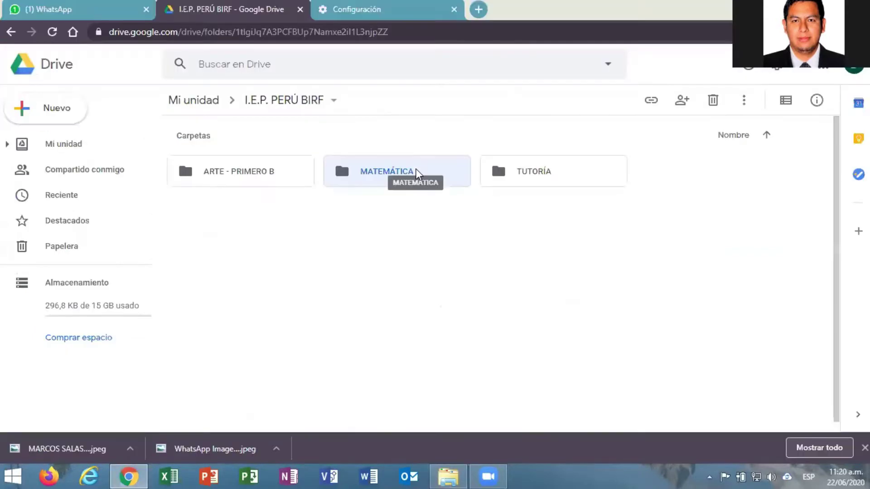
pyautogui.click(382, 239)
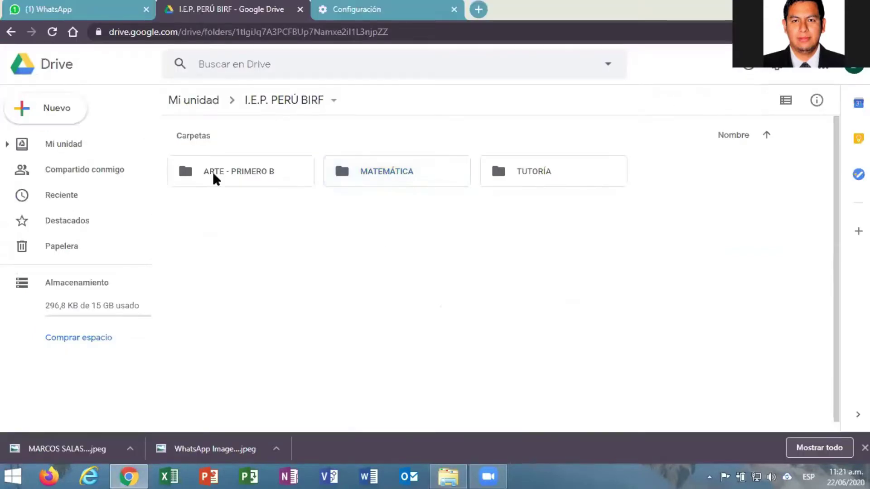
pyautogui.click(72, 144)
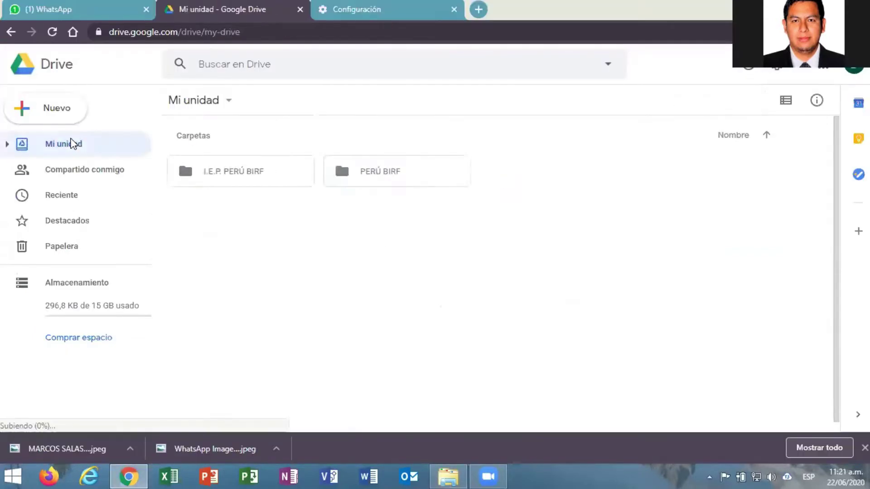
pyautogui.doubleClick(247, 172)
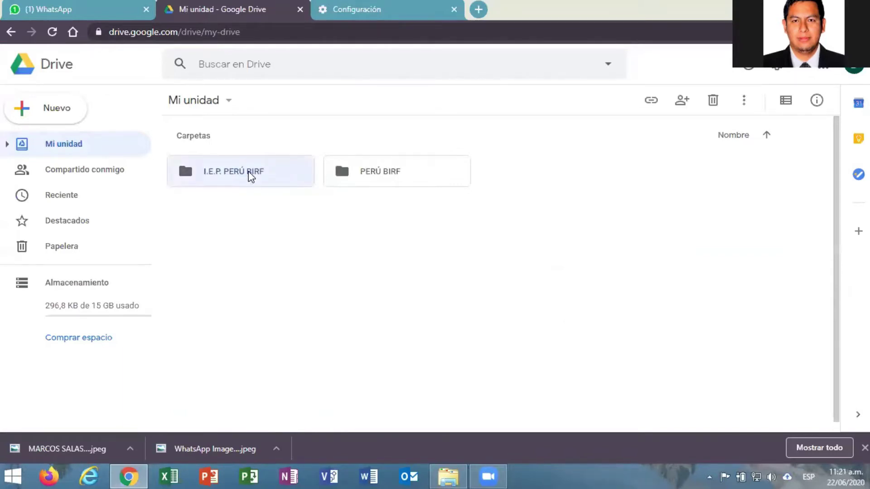
pyautogui.doubleClick(387, 174)
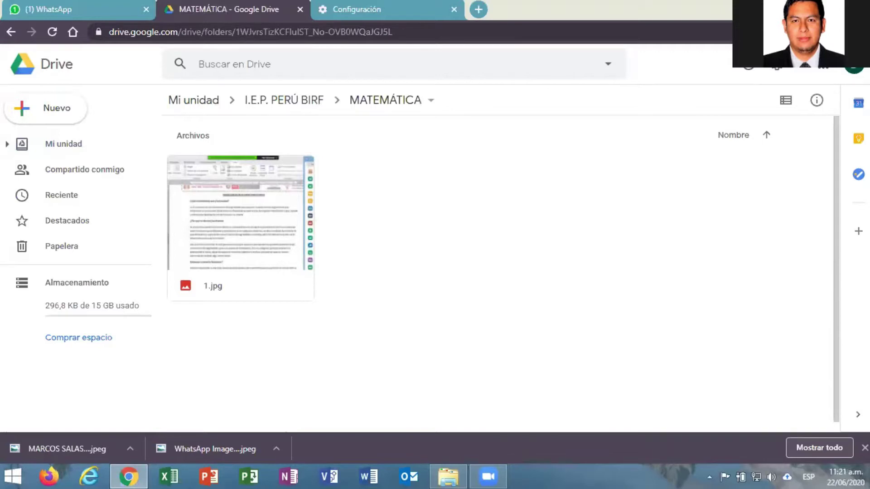
pyautogui.click(837, 7)
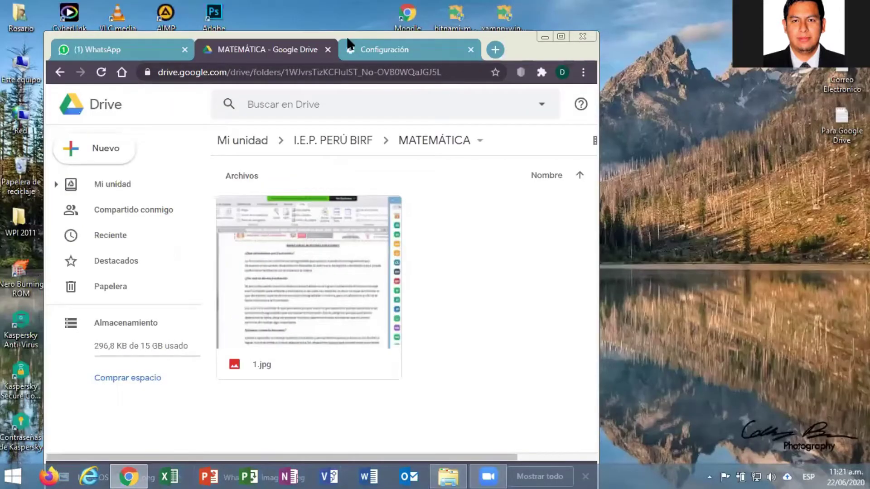
# Dock Drive on the right half and place a restored Explorer window on the left
pyautogui.press('super+Right')
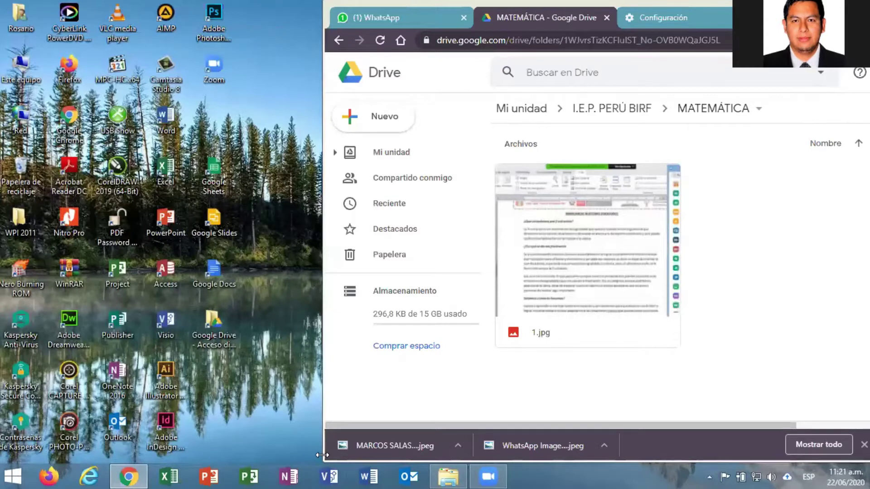
pyautogui.moveTo(322, 455); pyautogui.dragTo(362, 455)
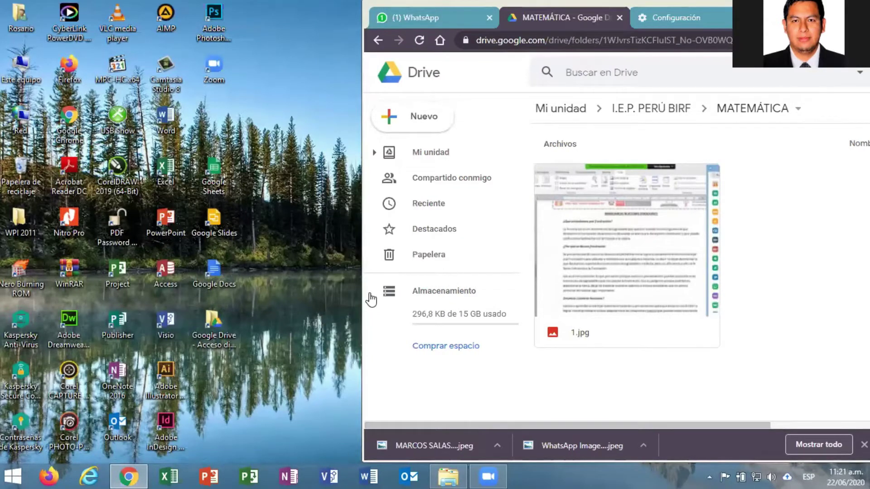
pyautogui.click(431, 158)
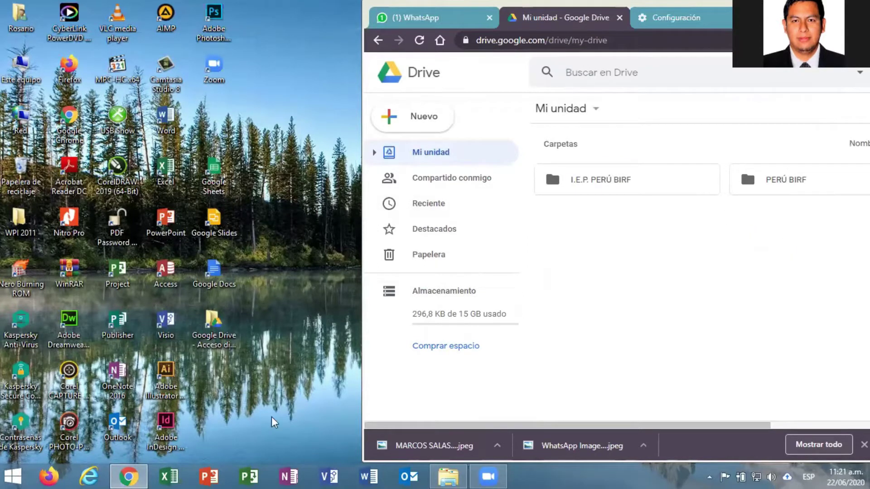
pyautogui.click(438, 476)
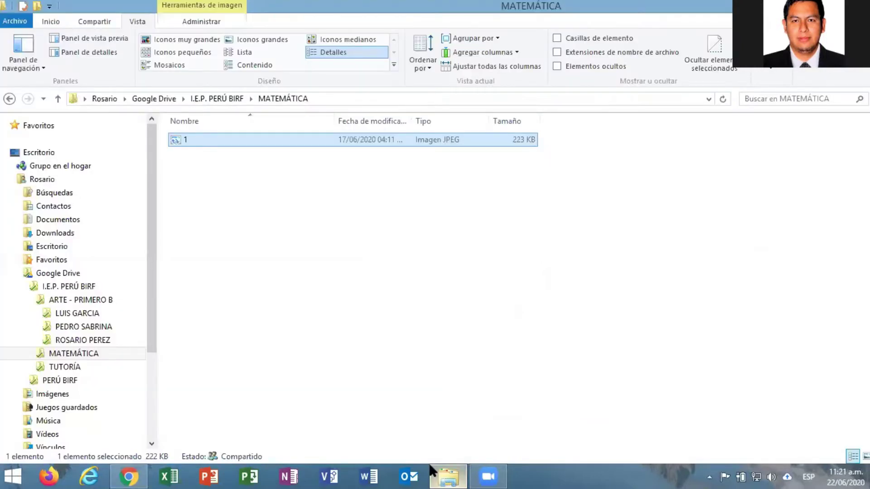
pyautogui.doubleClick(426, 7)
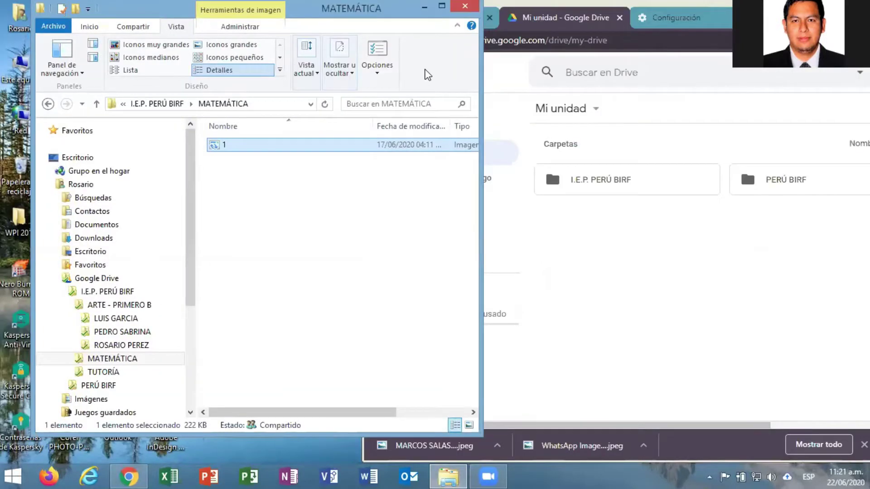
pyautogui.moveTo(362, 8); pyautogui.dragTo(327, 8)
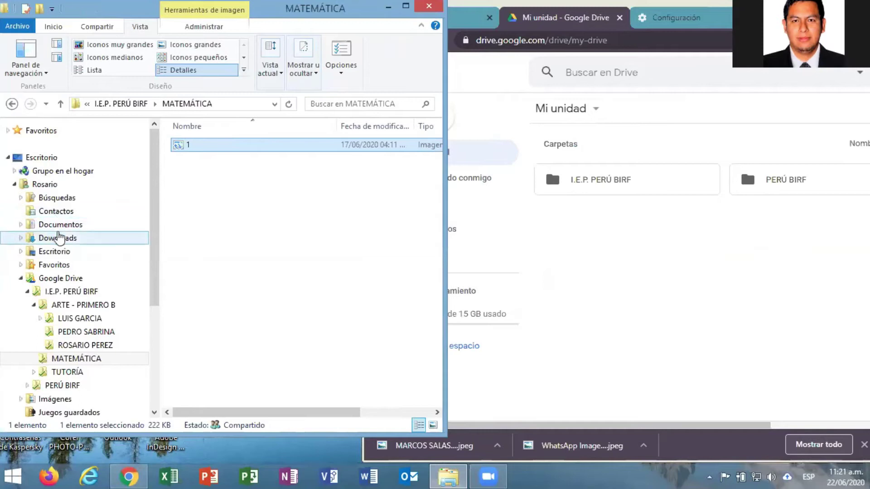
# Open Downloads in Explorer and resize the window taller and narrower to uncover Drive
pyautogui.click(57, 238)
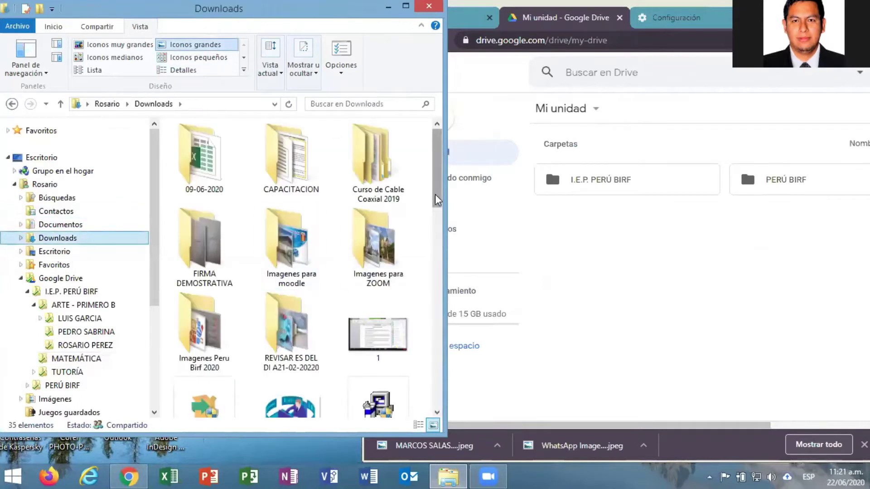
pyautogui.click(437, 263)
pyautogui.moveTo(437, 275); pyautogui.dragTo(434, 309)
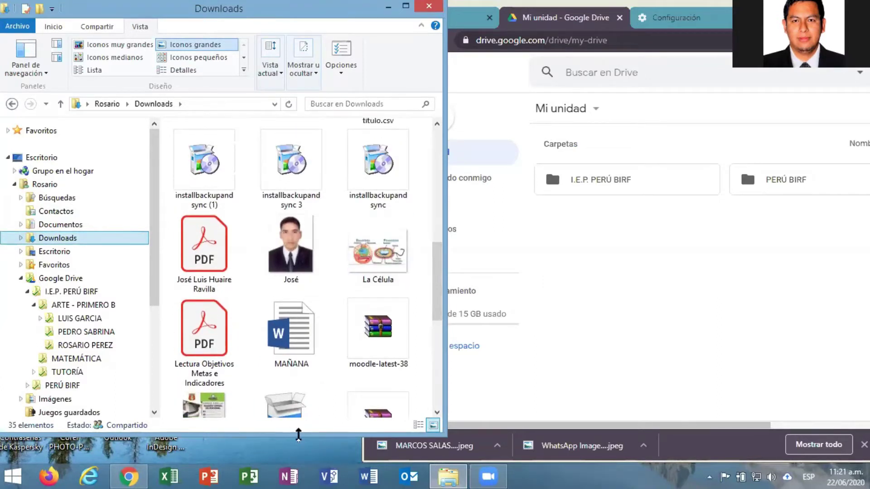
pyautogui.moveTo(298, 435); pyautogui.dragTo(298, 461)
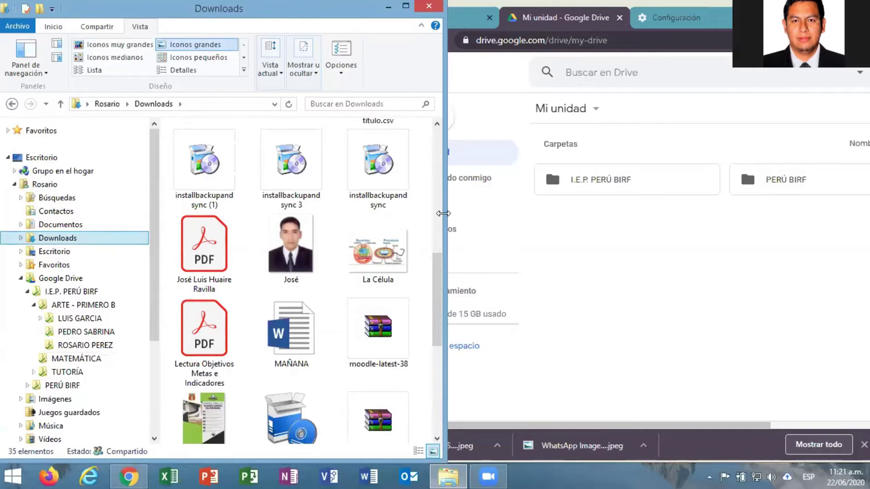
pyautogui.moveTo(443, 213); pyautogui.dragTo(389, 214)
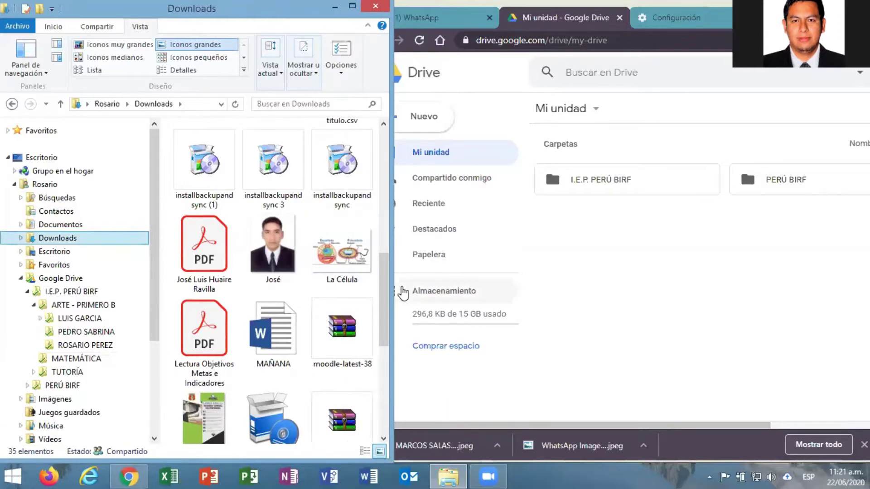
pyautogui.scroll(5, 268, 272)
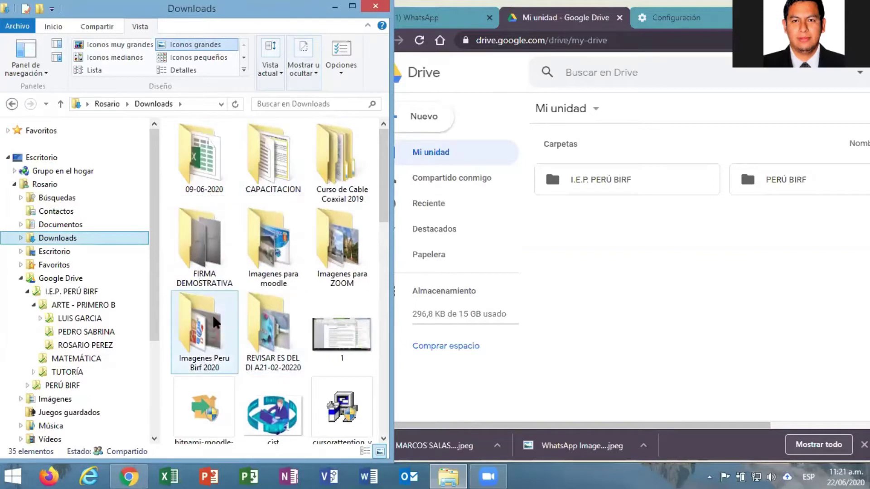
# Open CAPACITACION > Capacitación de Drive - 18-06-2020 > Imagenes and select the abc image
pyautogui.doubleClick(273, 156)
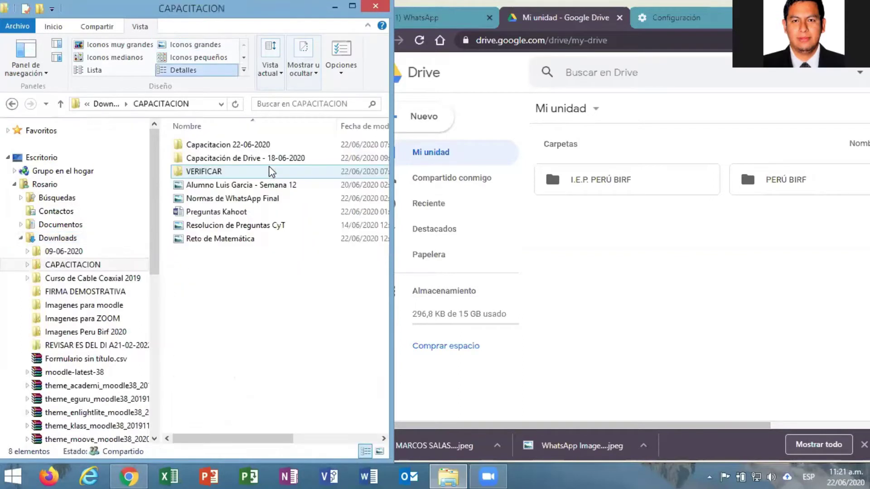
pyautogui.doubleClick(244, 158)
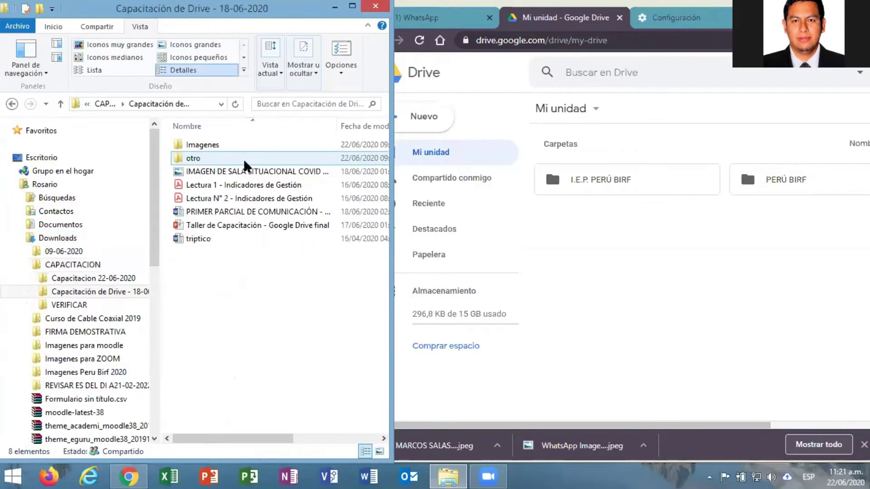
pyautogui.click(220, 158)
pyautogui.doubleClick(202, 145)
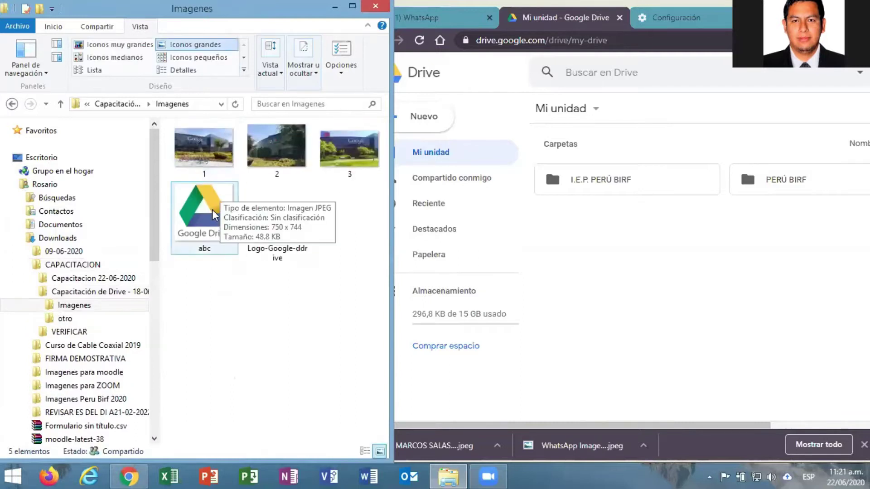
pyautogui.click(203, 211)
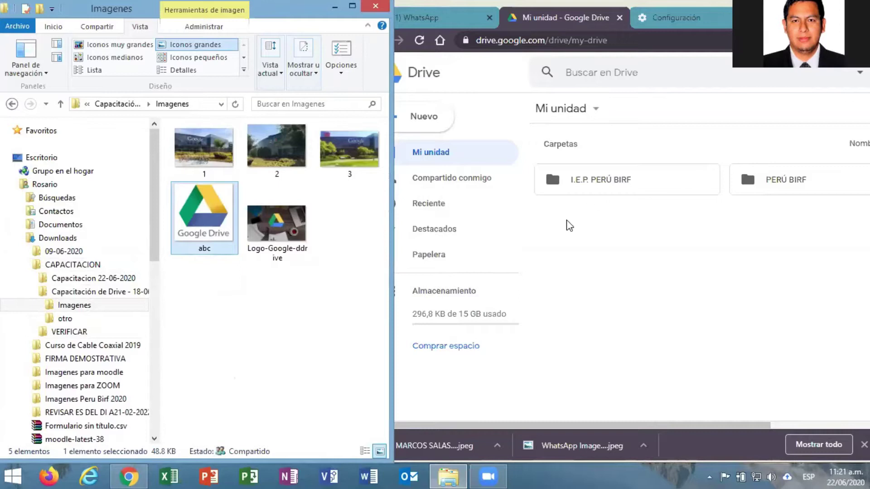
# Open the I.E.P. PERÚ BIRF folder in Drive and bring up its blank-area context menu
pyautogui.click(676, 189)
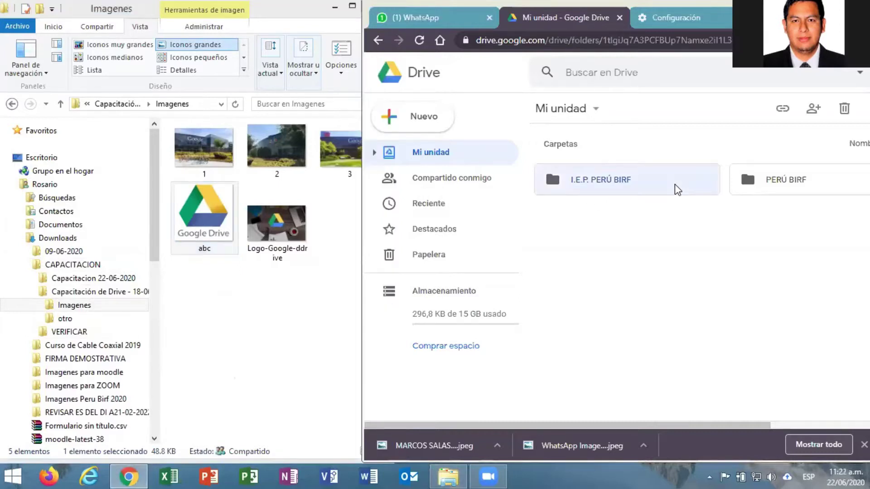
pyautogui.doubleClick(676, 189)
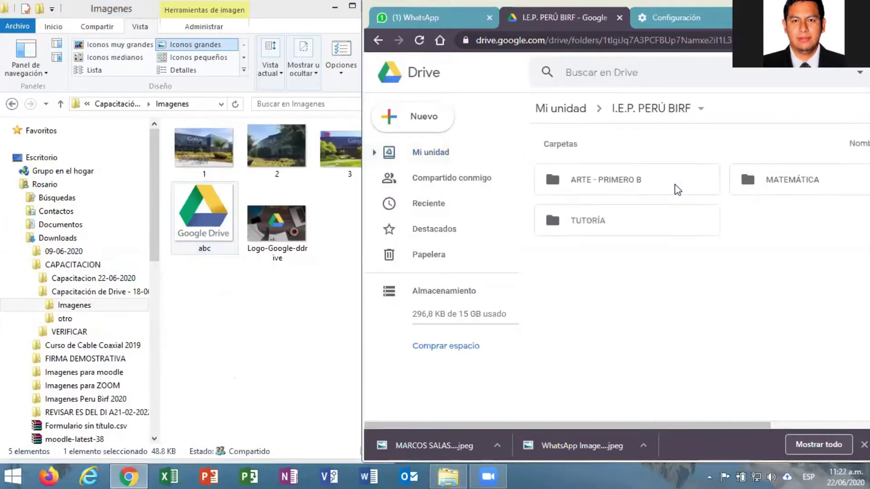
pyautogui.doubleClick(635, 214)
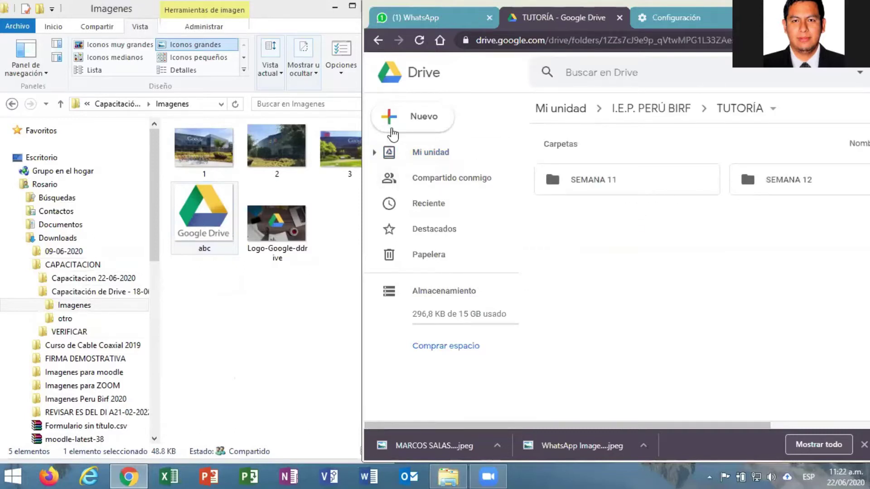
pyautogui.click(444, 154)
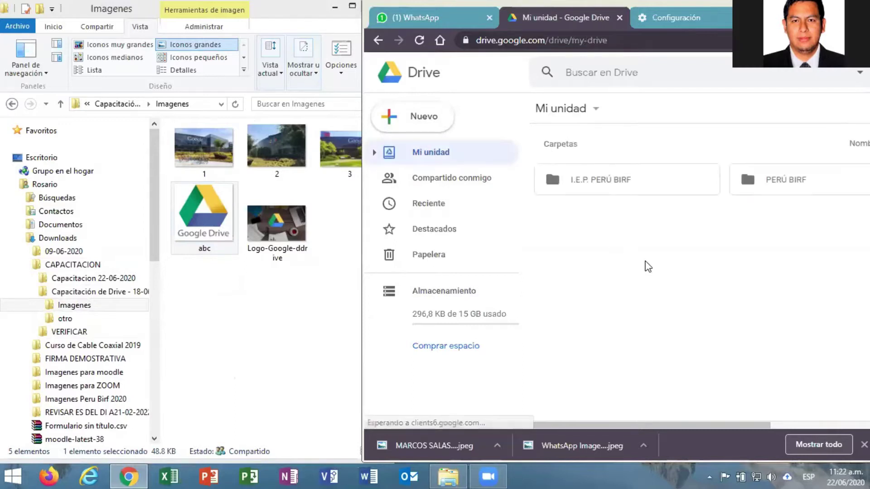
pyautogui.click(627, 183)
pyautogui.doubleClick(627, 183)
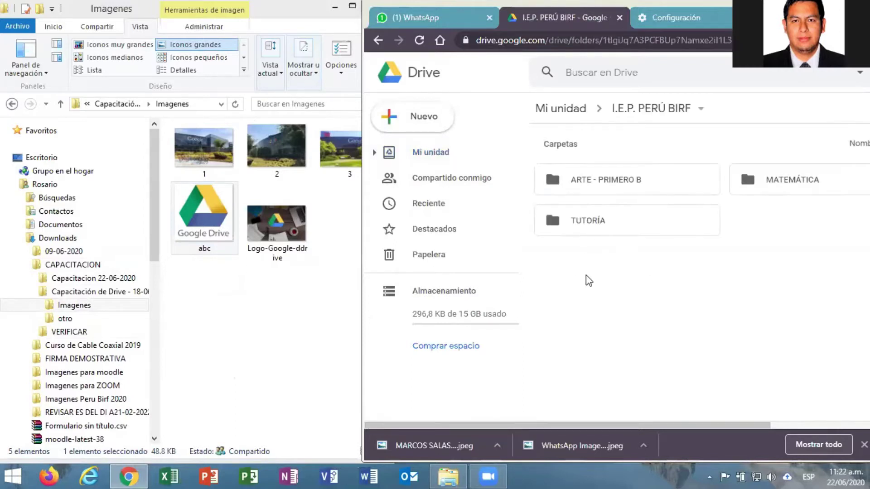
pyautogui.rightClick(585, 221)
pyautogui.rightClick(580, 284)
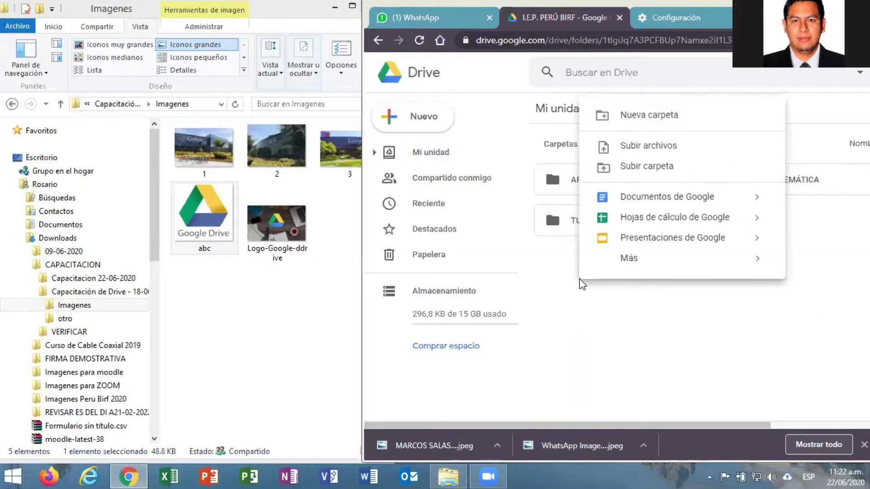
# Create a new Drive folder named Imagenes inside I.E.P. PERÚ BIRF
pyautogui.click(670, 119)
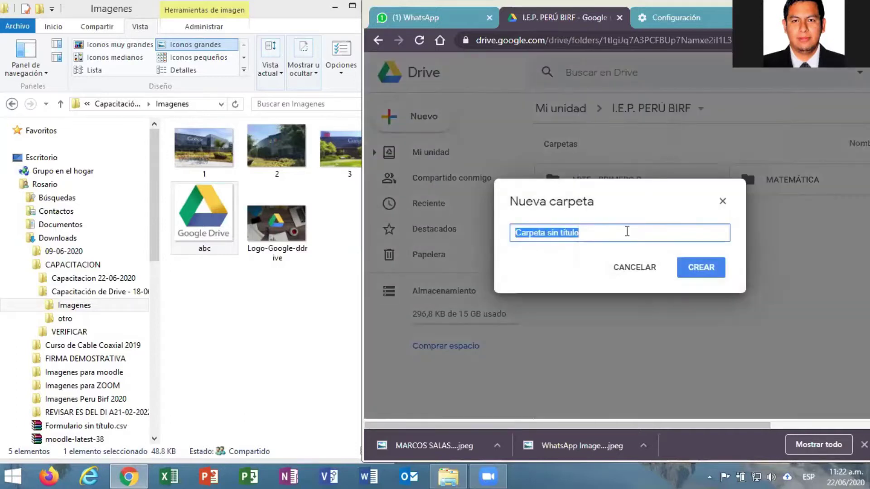
pyautogui.write('im')
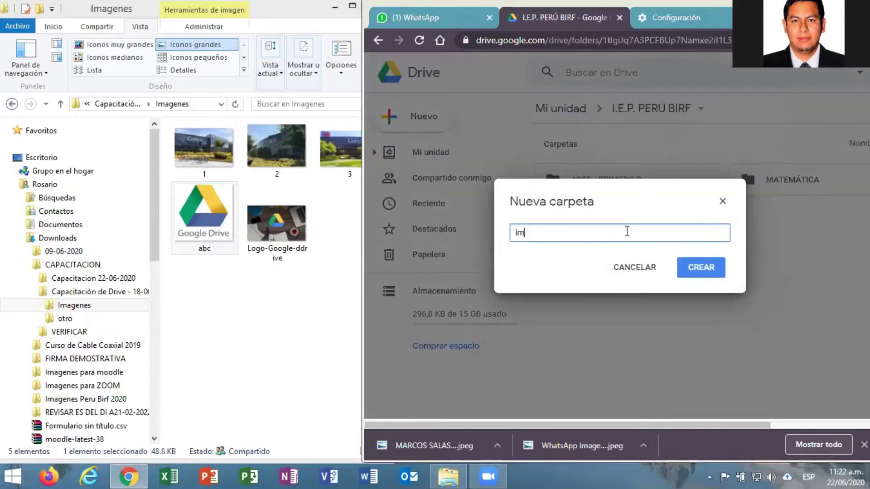
pyautogui.press('BackSpace')
pyautogui.press('BackSpace')
pyautogui.write('I')
pyautogui.press('Return')
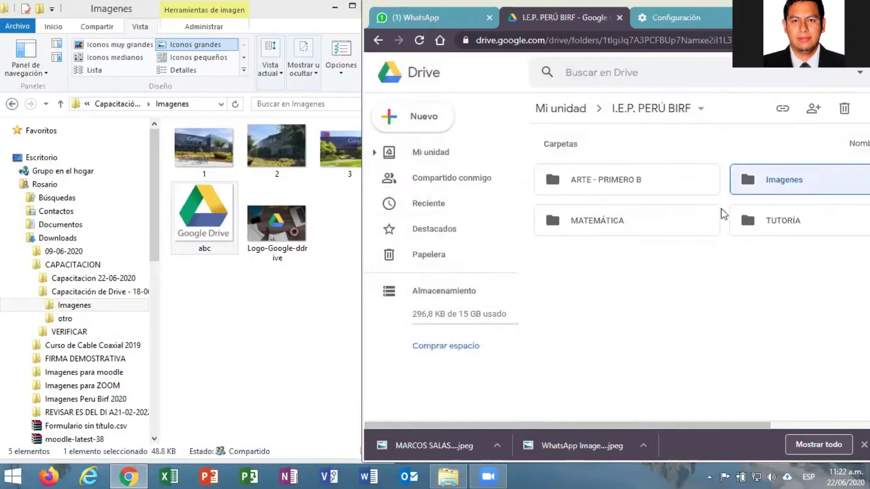
# Upload abc into the Imagenes folder by dragging it from Explorer, then dismiss the upload panel
pyautogui.click(759, 180)
pyautogui.doubleClick(759, 180)
pyautogui.click(114, 306)
pyautogui.click(180, 222)
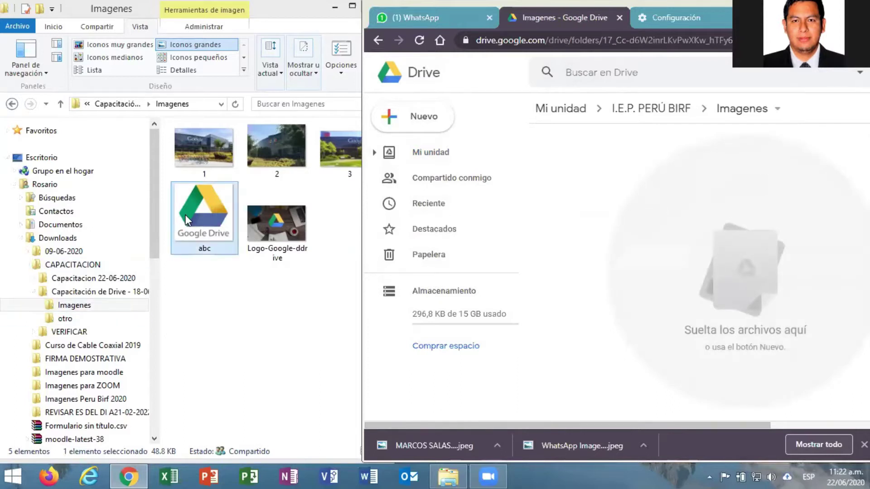
pyautogui.moveTo(202, 225); pyautogui.dragTo(583, 201)
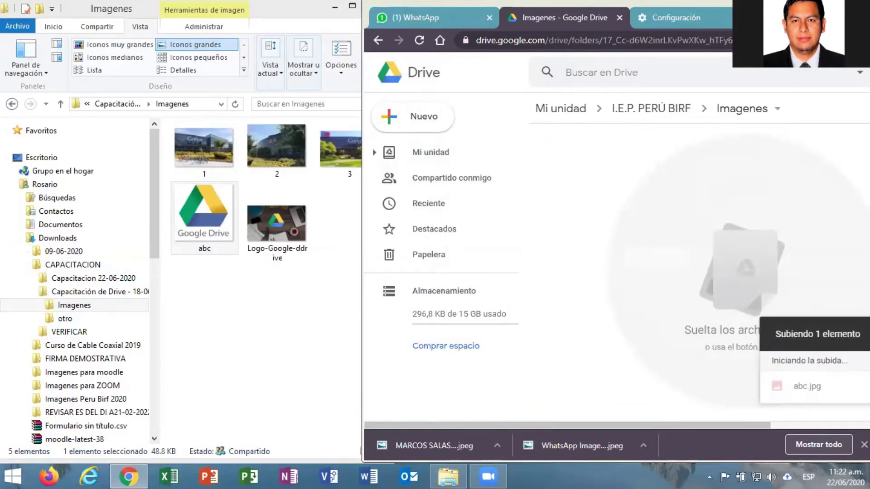
pyautogui.press('super+Up')
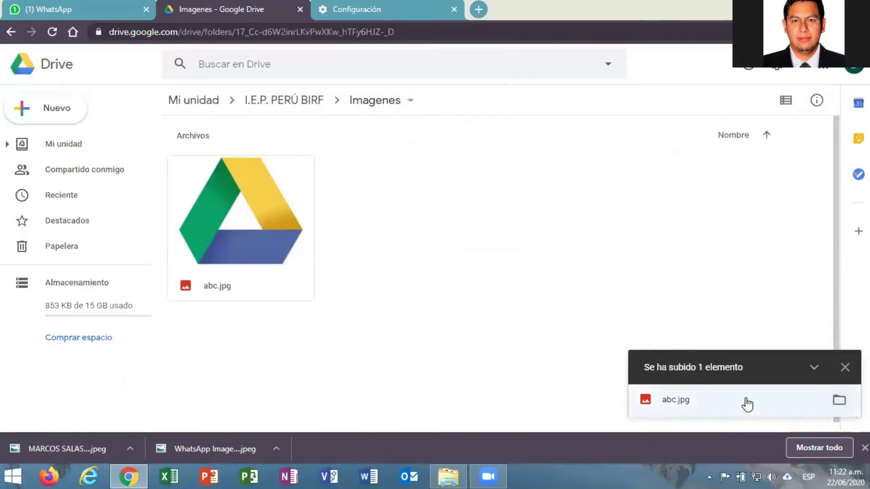
pyautogui.moveTo(763, 394)
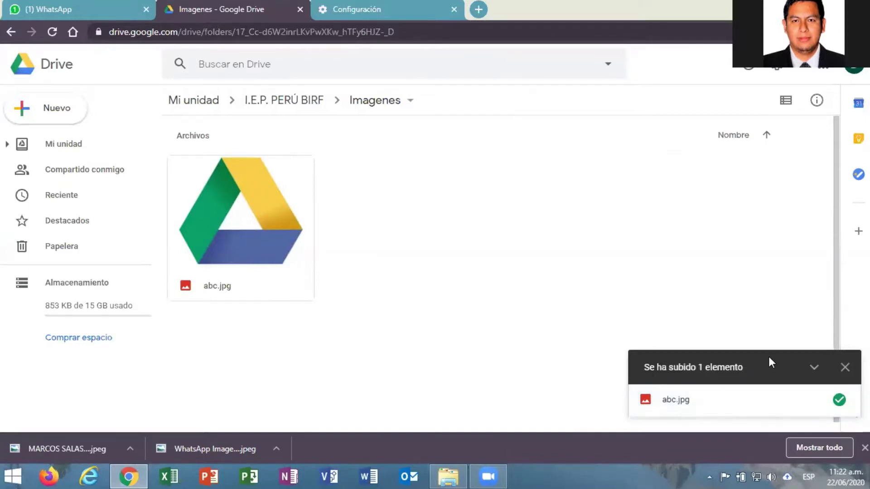
pyautogui.click(844, 368)
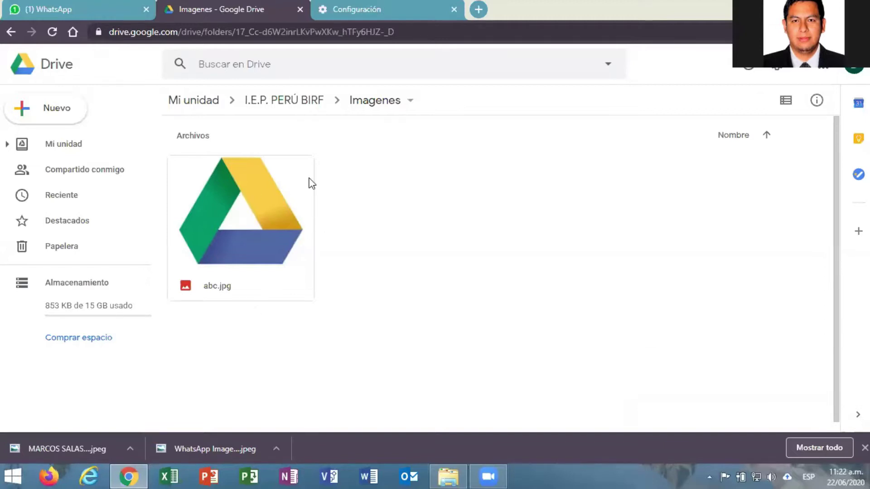
# Return Drive to Mi unidad and open the local synced I.E.P. PERÚ BIRF/Imagenes folder in Explorer
pyautogui.click(56, 150)
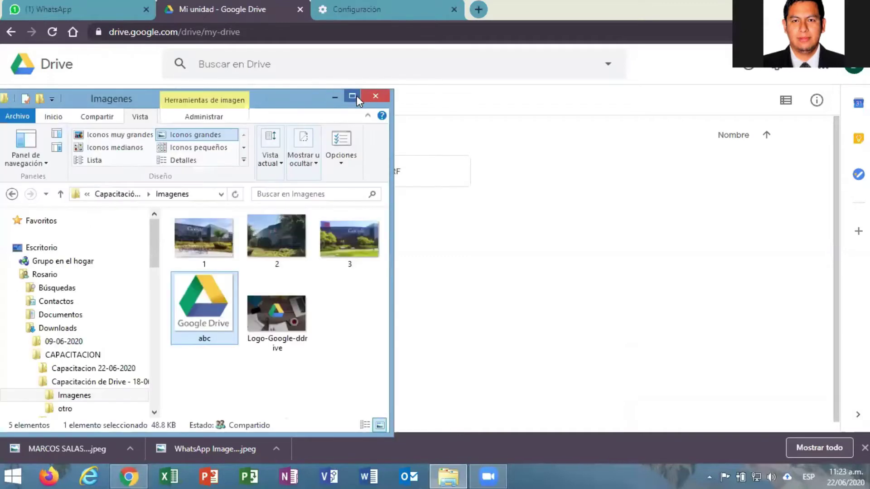
pyautogui.click(358, 96)
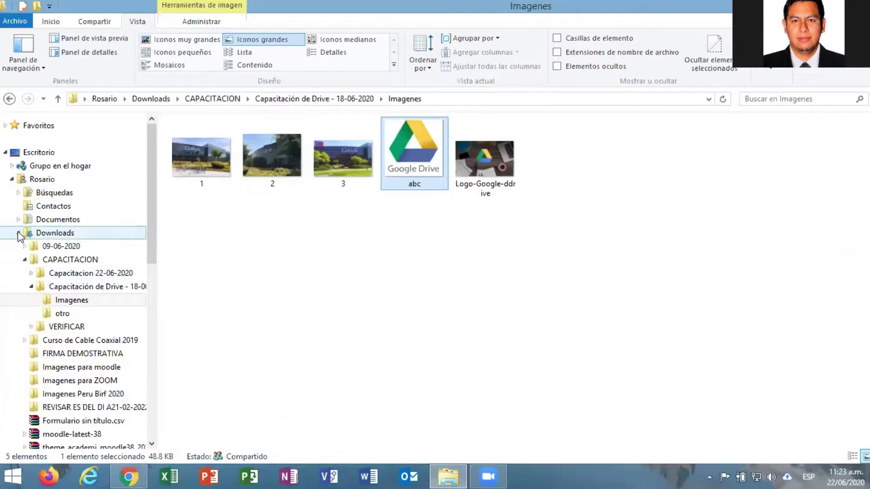
pyautogui.click(18, 233)
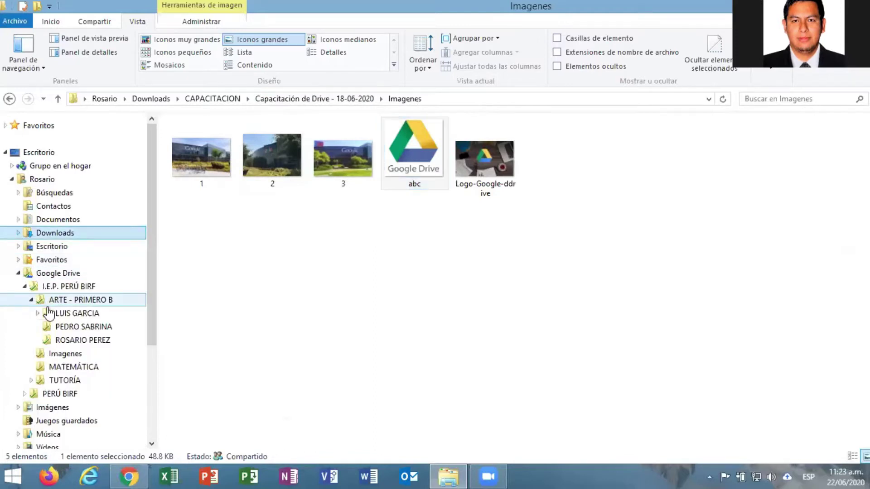
pyautogui.click(59, 273)
pyautogui.click(25, 286)
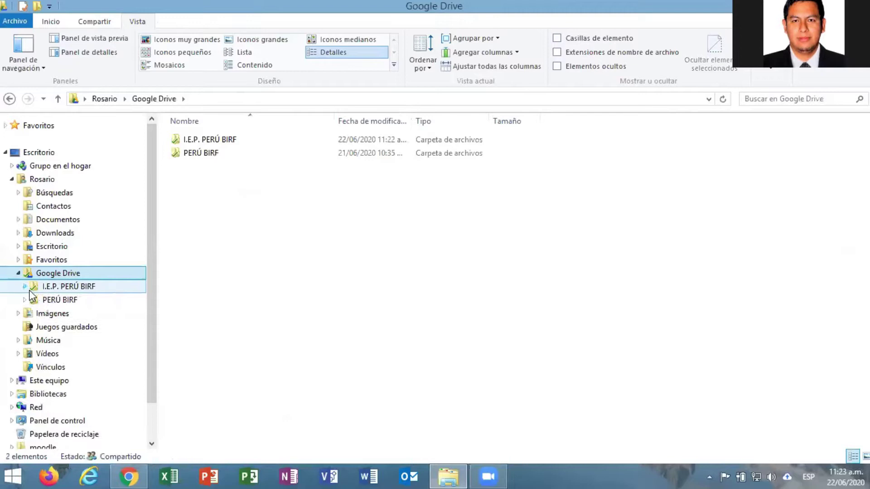
pyautogui.doubleClick(210, 140)
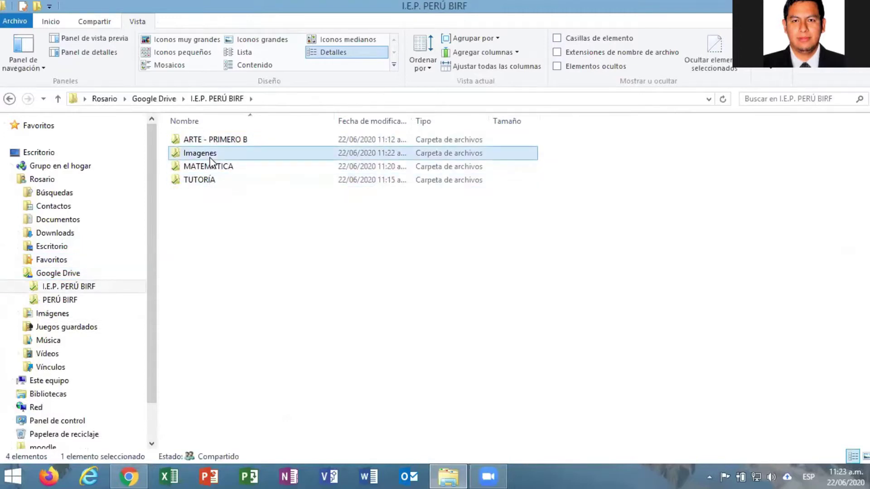
pyautogui.doubleClick(210, 156)
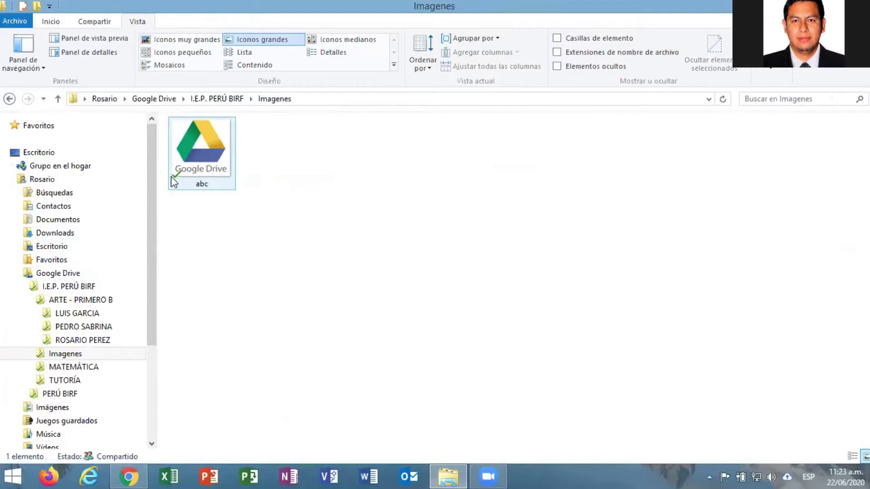
# View the synced abc image, close it, collapse the I.E.P. PERÚ BIRF branch, and switch to Chrome
pyautogui.doubleClick(193, 168)
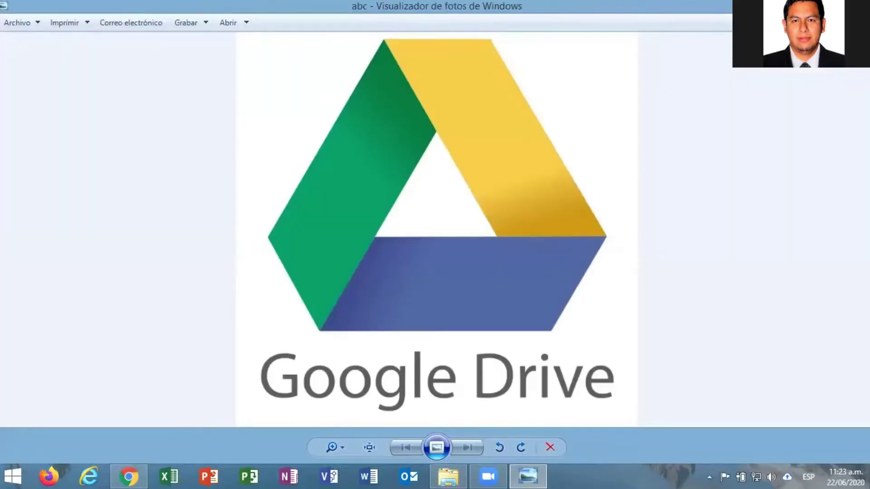
pyautogui.click(858, 5)
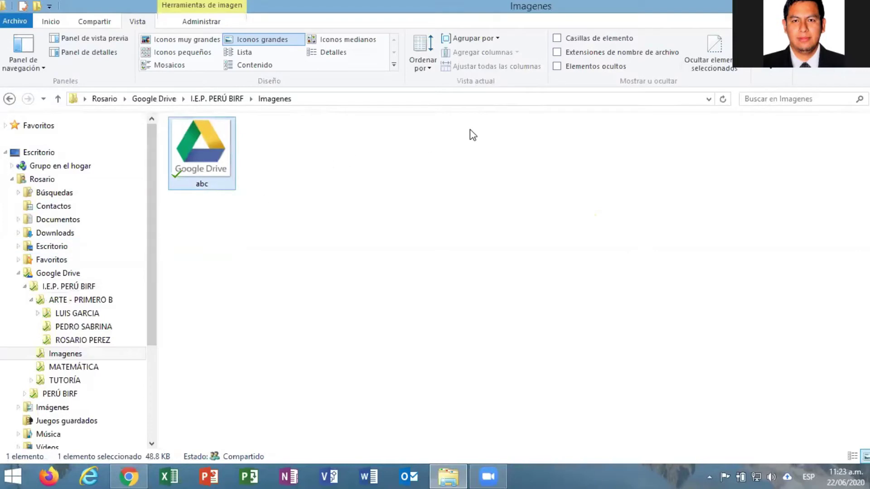
pyautogui.click(26, 286)
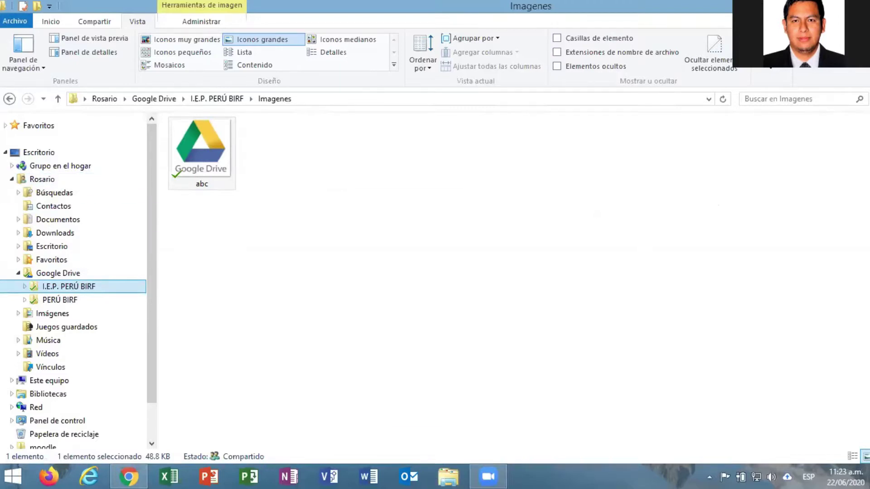
pyautogui.hotkey('alt', 'Tab')
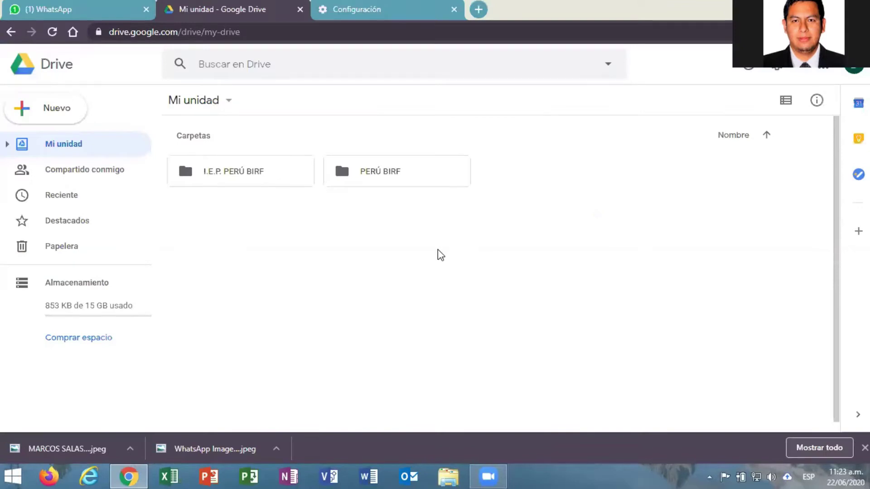
# Clear every entry from Chrome's download list via Mostrar todo and Eliminar todo
pyautogui.click(91, 8)
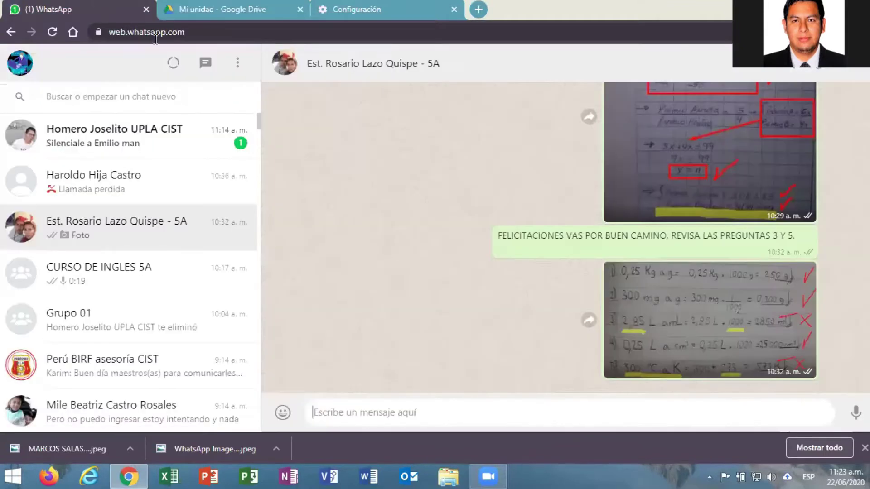
pyautogui.scroll(4, 748, 240)
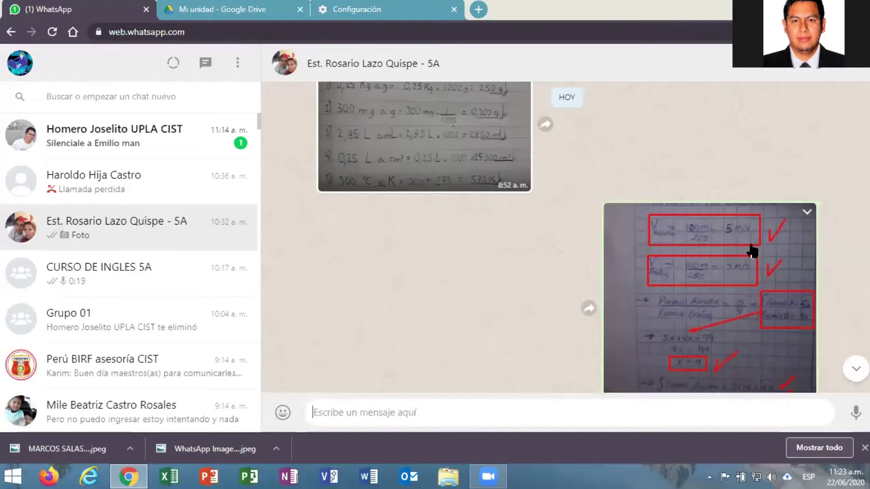
pyautogui.scroll(-4, 752, 251)
pyautogui.scroll(4, 751, 250)
pyautogui.scroll(-4, 750, 249)
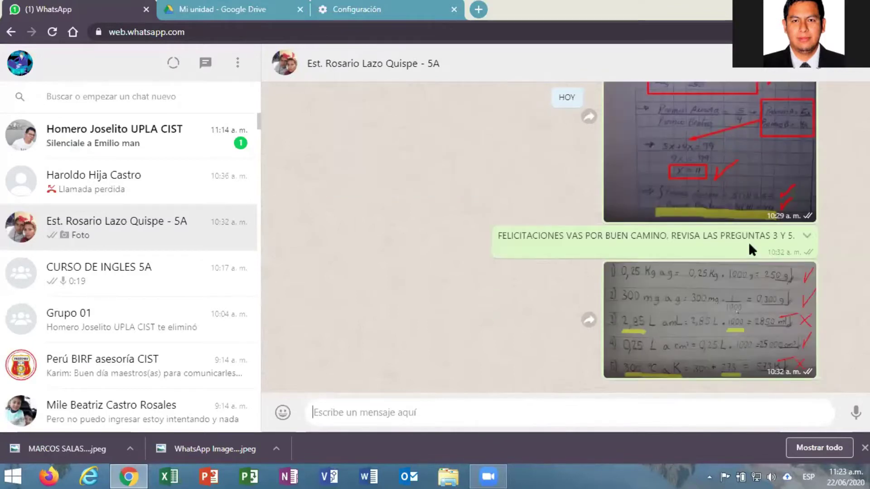
pyautogui.click(810, 447)
pyautogui.click(856, 62)
pyautogui.click(814, 72)
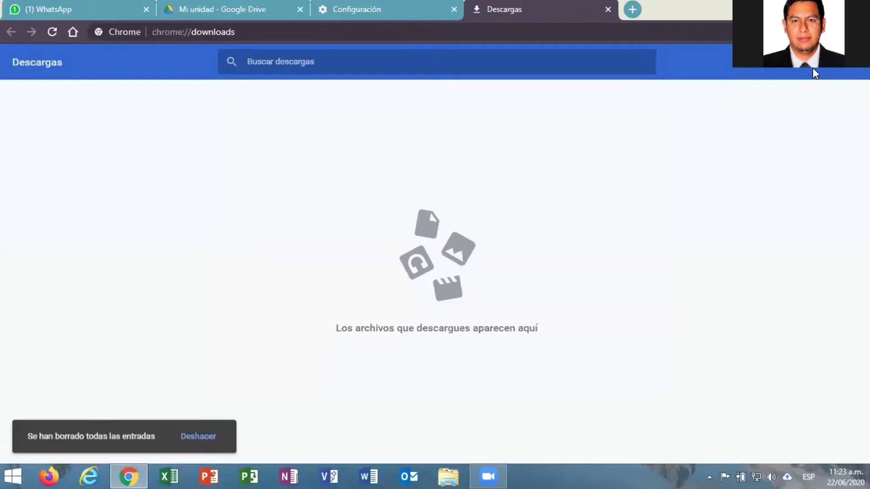
# Close the Descargas tab and end on the Google Drive Mi unidad tab
pyautogui.click(608, 9)
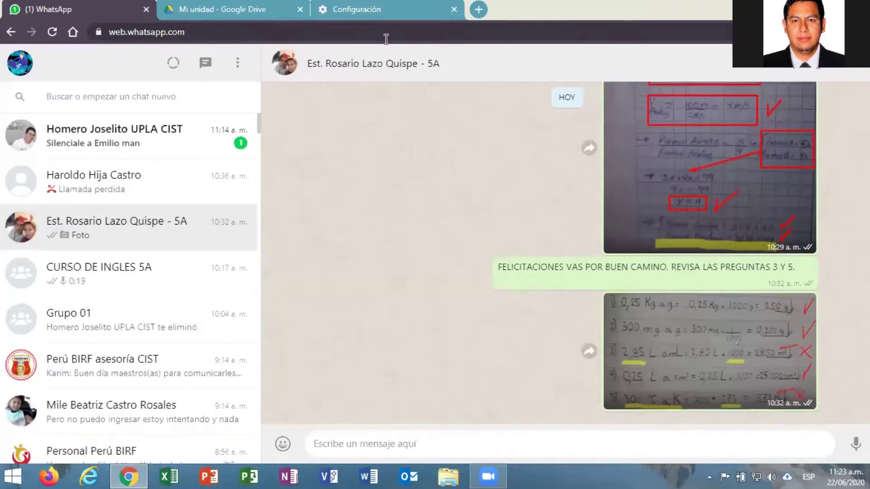
pyautogui.click(383, 18)
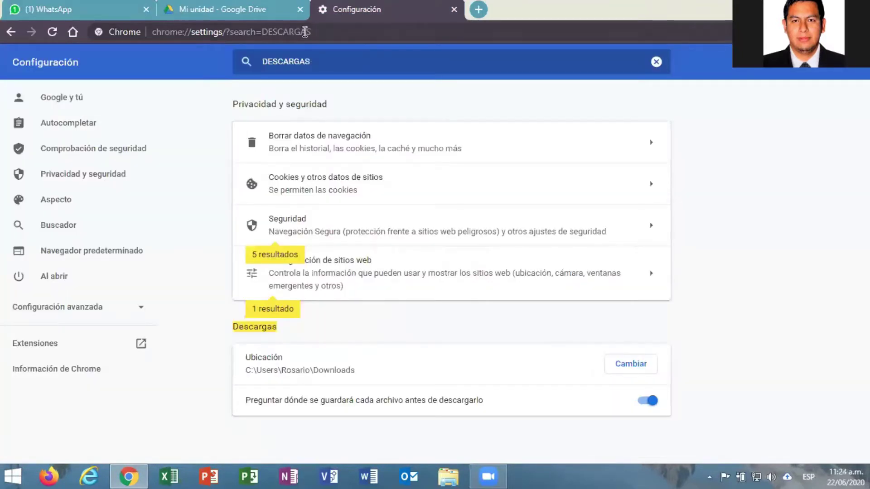
pyautogui.click(295, 18)
pyautogui.click(84, 10)
pyautogui.click(208, 10)
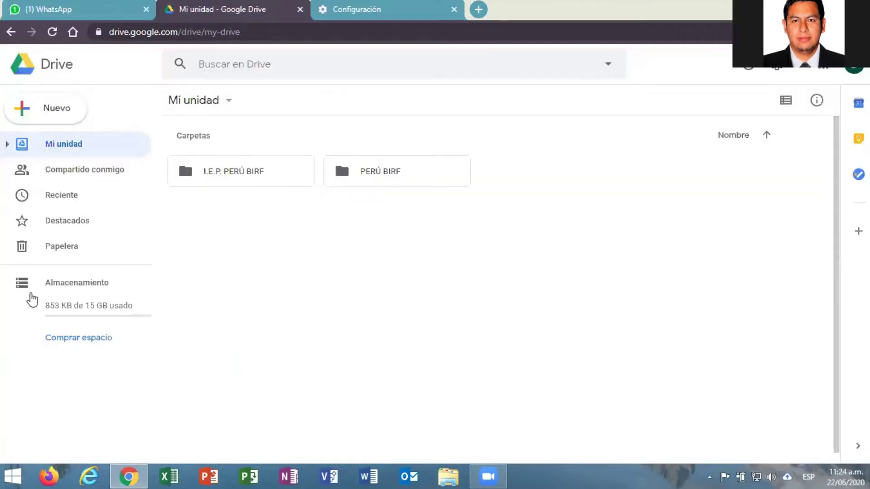
pyautogui.click(59, 247)
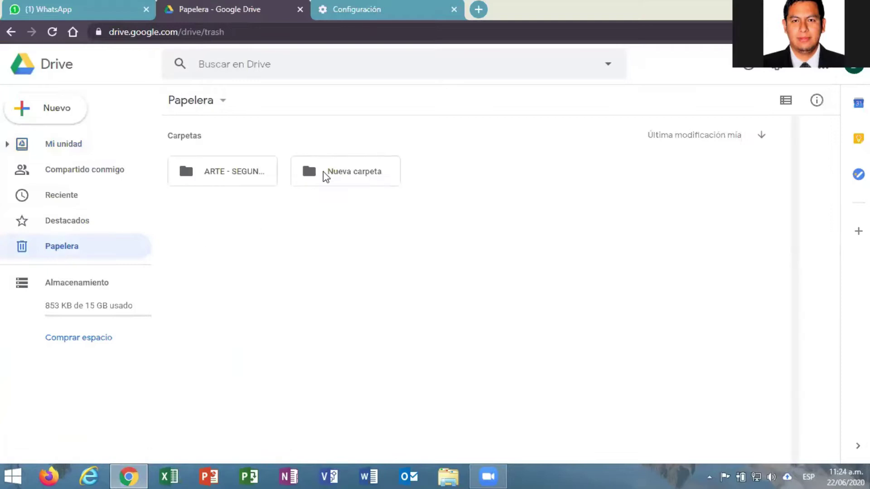
pyautogui.click(368, 180)
pyautogui.rightClick(368, 179)
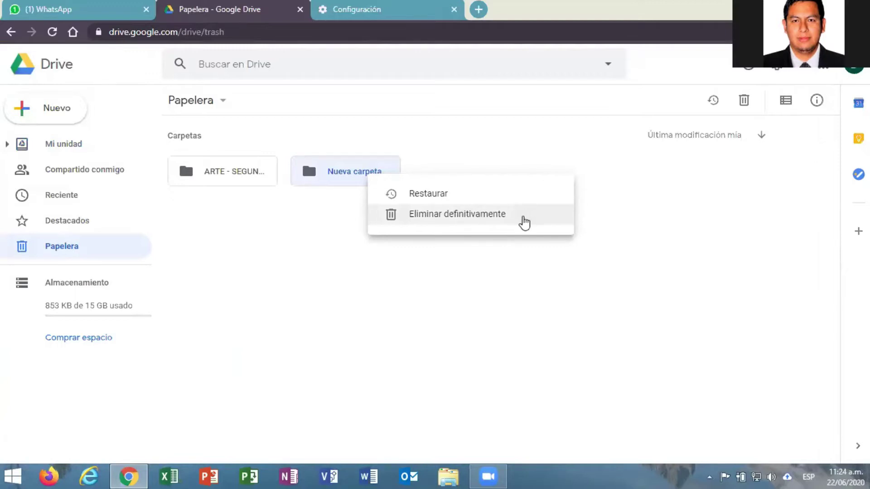
pyautogui.click(316, 302)
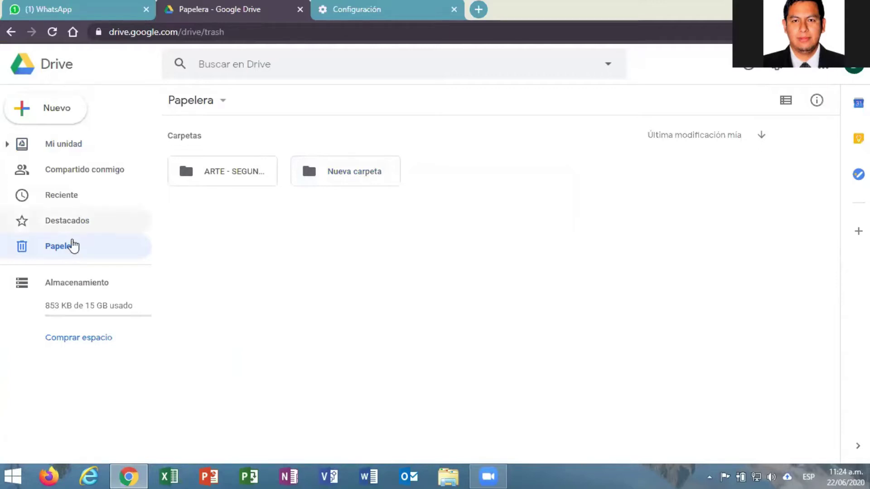
pyautogui.click(49, 143)
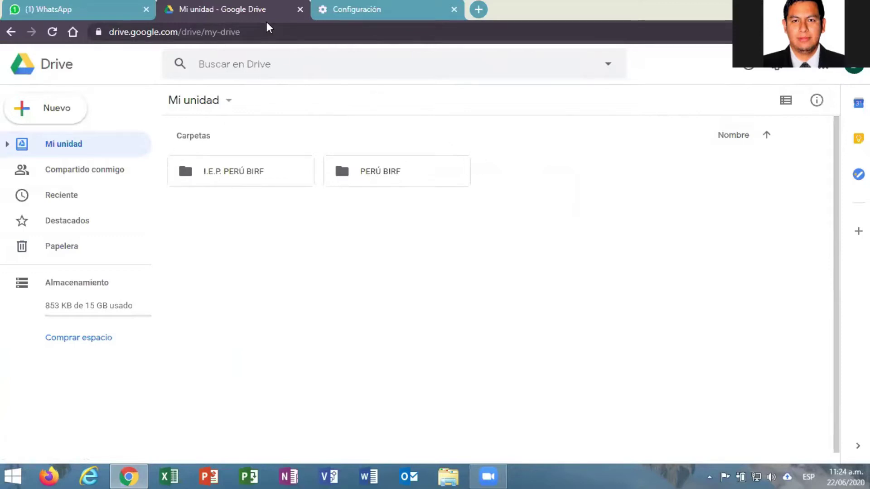
# Open the unread WhatsApp chats, ending on the English-area colleague's message that his laptop synced
pyautogui.click(107, 11)
pyautogui.click(183, 10)
pyautogui.click(84, 11)
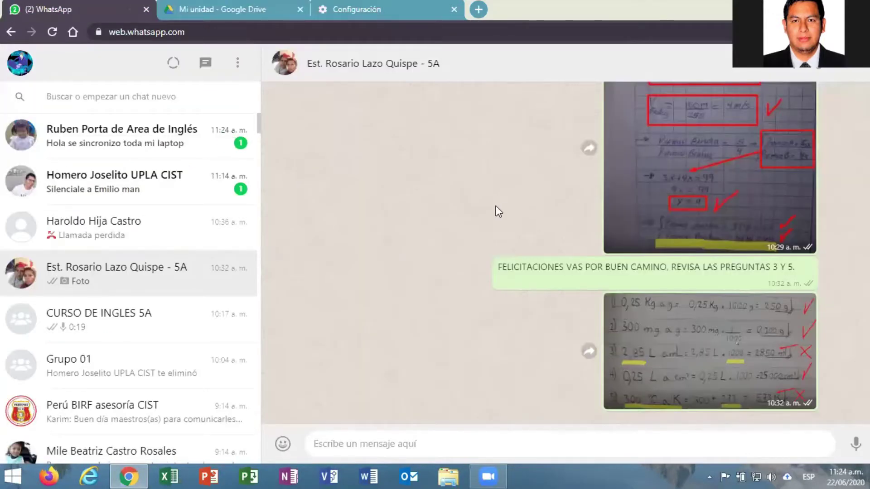
pyautogui.click(201, 145)
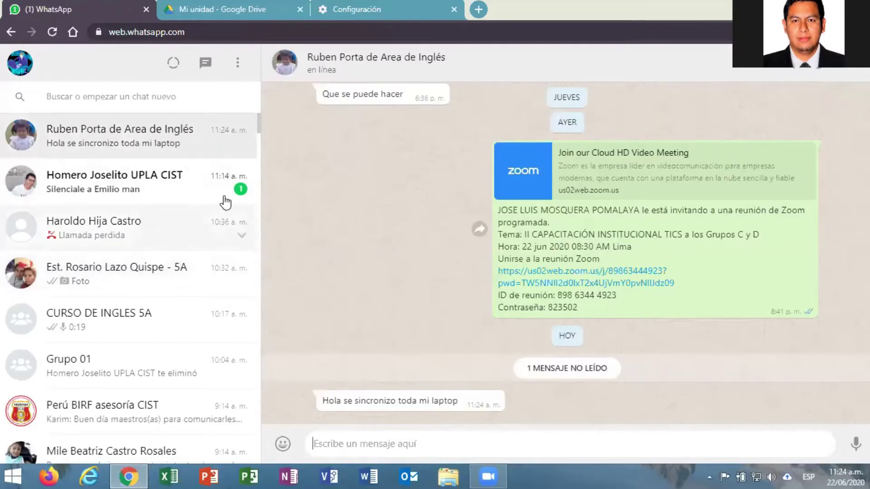
pyautogui.click(202, 186)
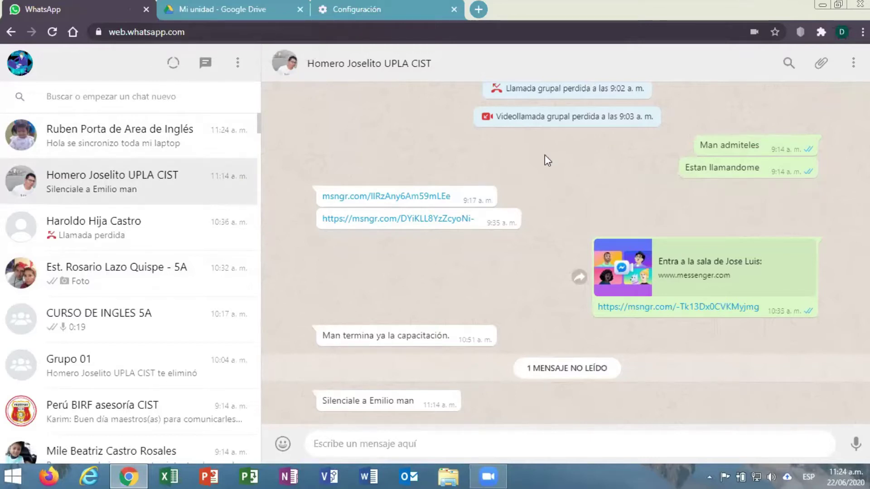
pyautogui.click(125, 150)
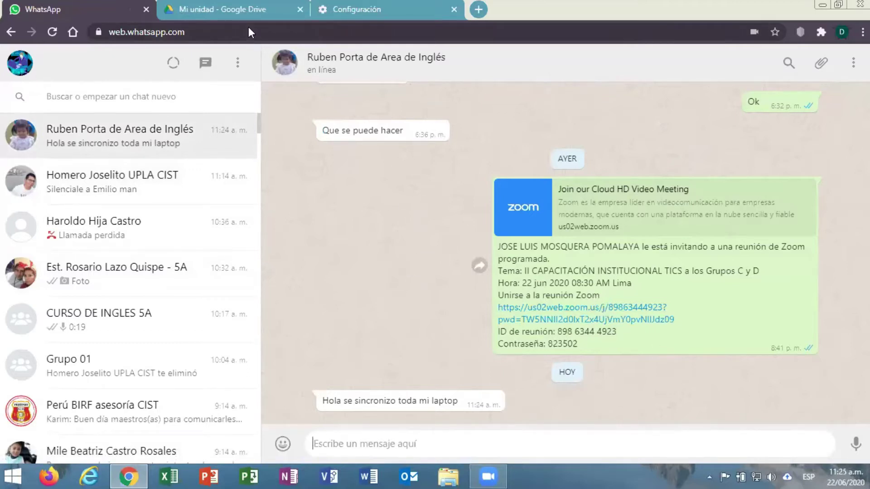
pyautogui.click(390, 10)
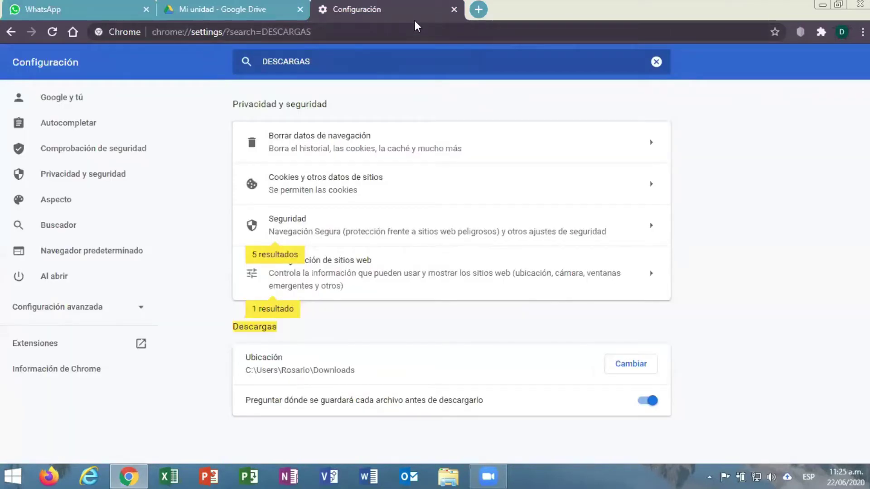
pyautogui.click(184, 10)
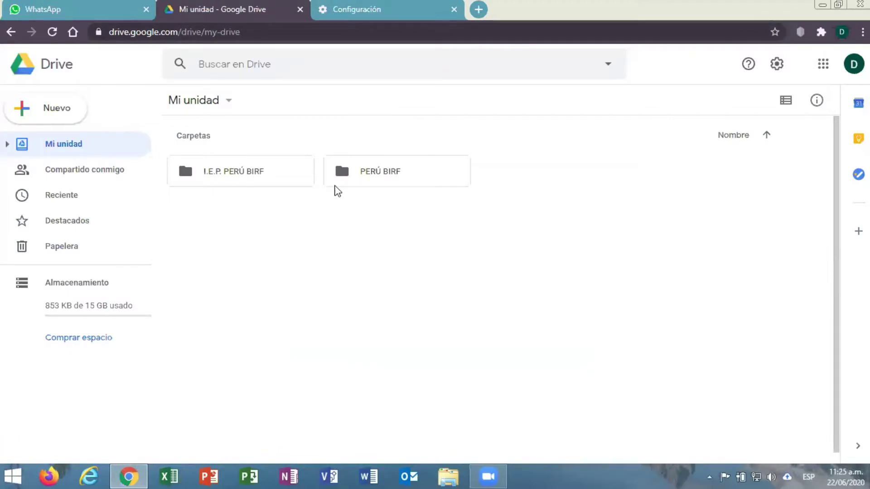
pyautogui.click(83, 9)
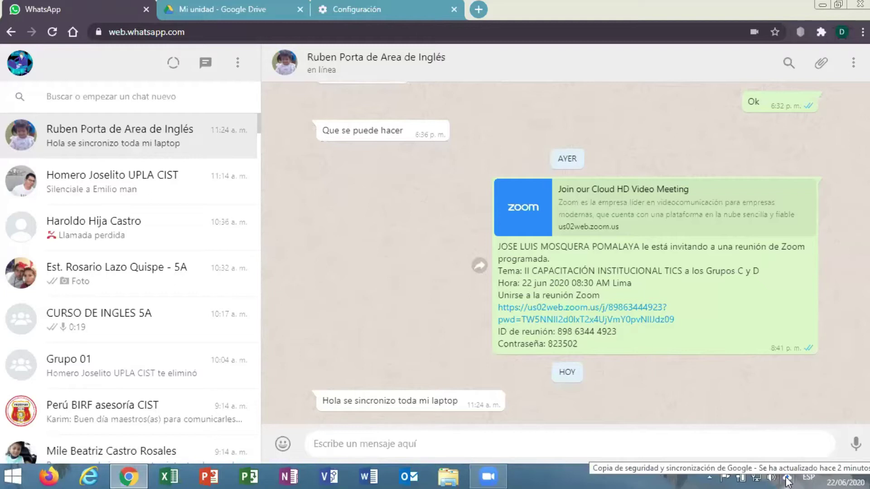
pyautogui.click(788, 478)
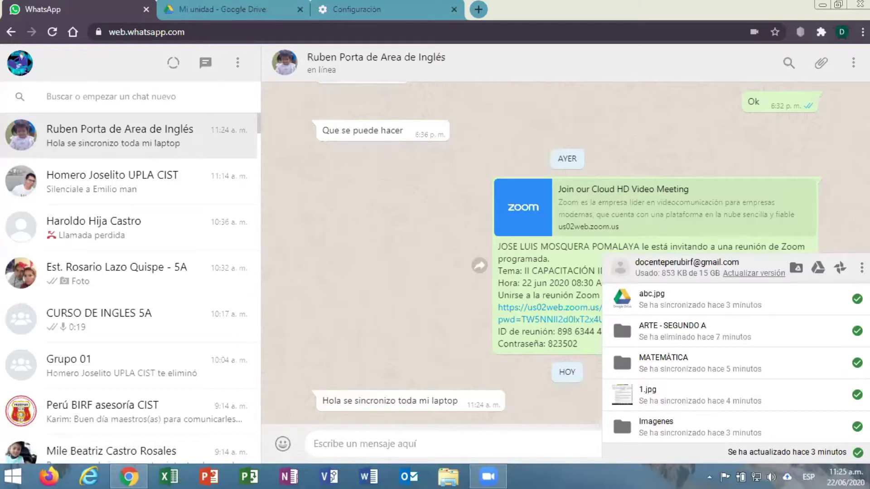
pyautogui.click(861, 269)
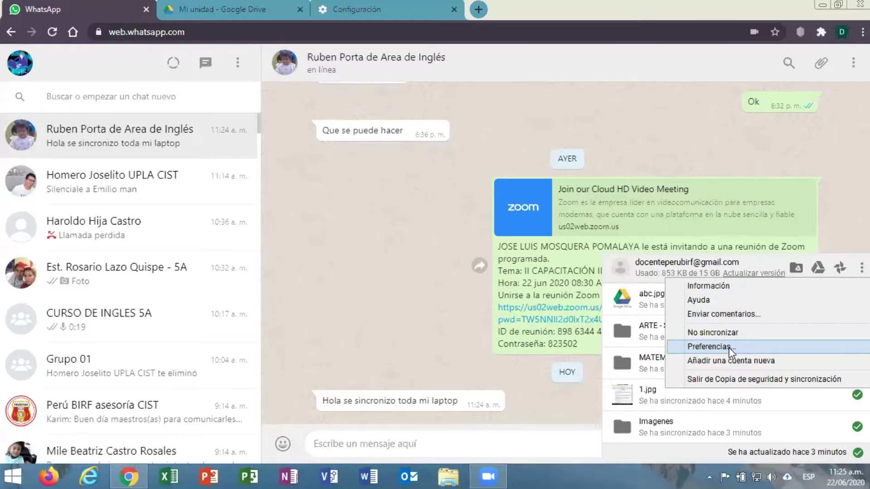
pyautogui.click(758, 346)
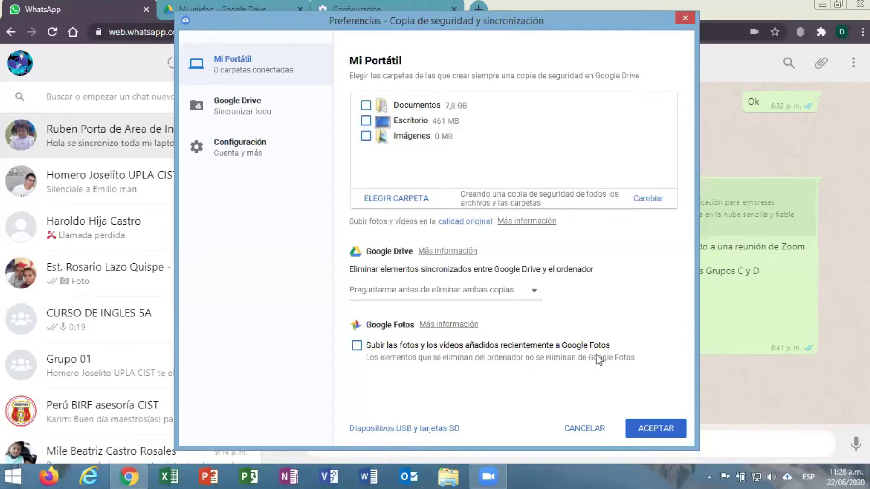
pyautogui.click(661, 429)
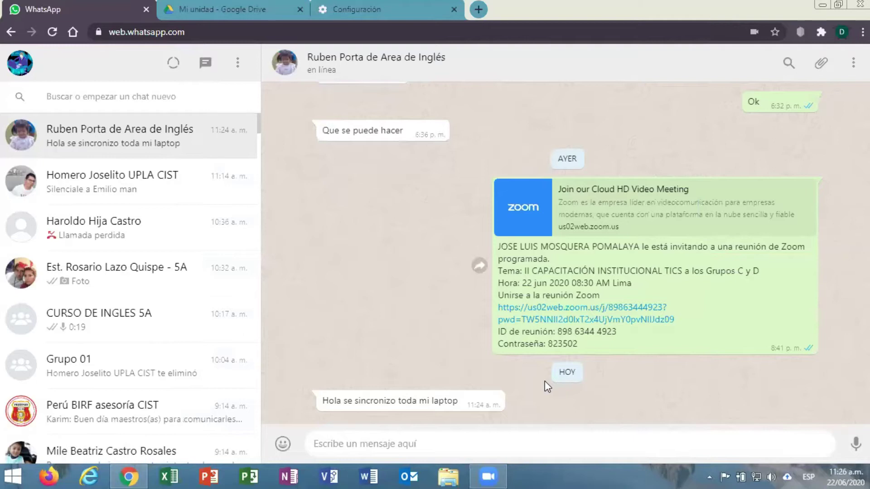
# Wait in the colleague's chat until his photo captioned 'Hice lo que me dijo' arrives
pyautogui.click(570, 443)
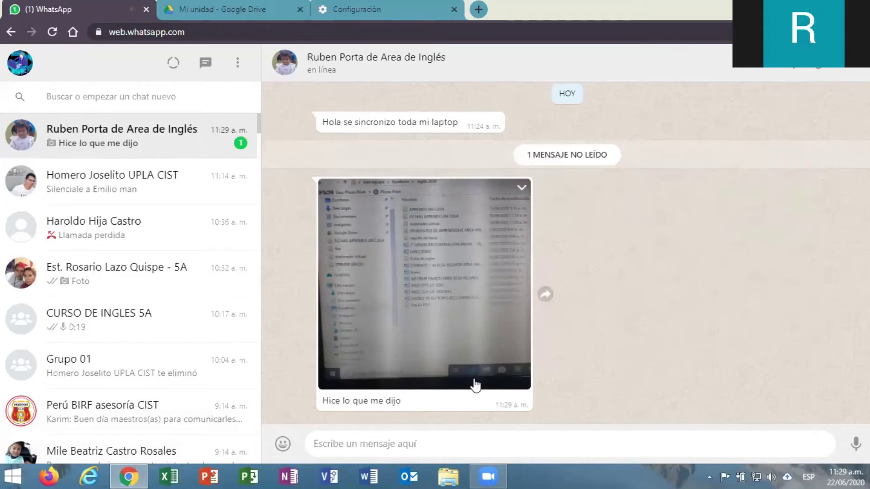
# View the colleague's laptop-screen photo enlarged, close it, and open File Explorer
pyautogui.click(445, 311)
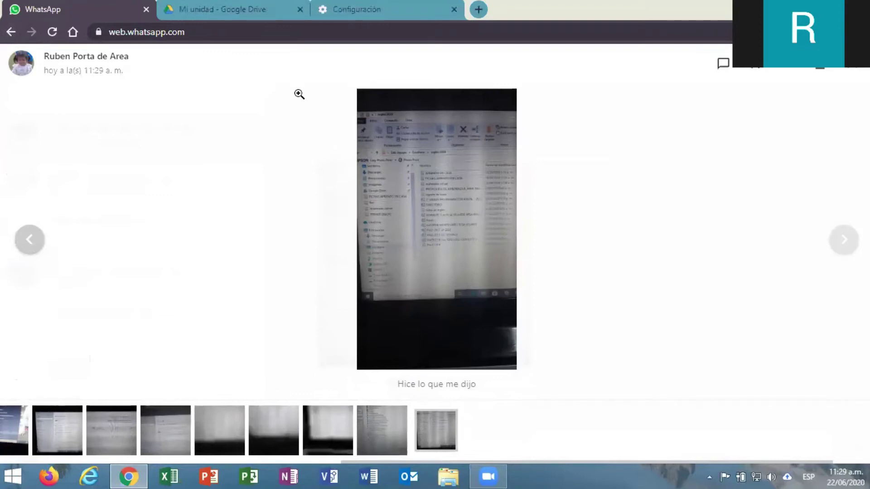
pyautogui.click(851, 72)
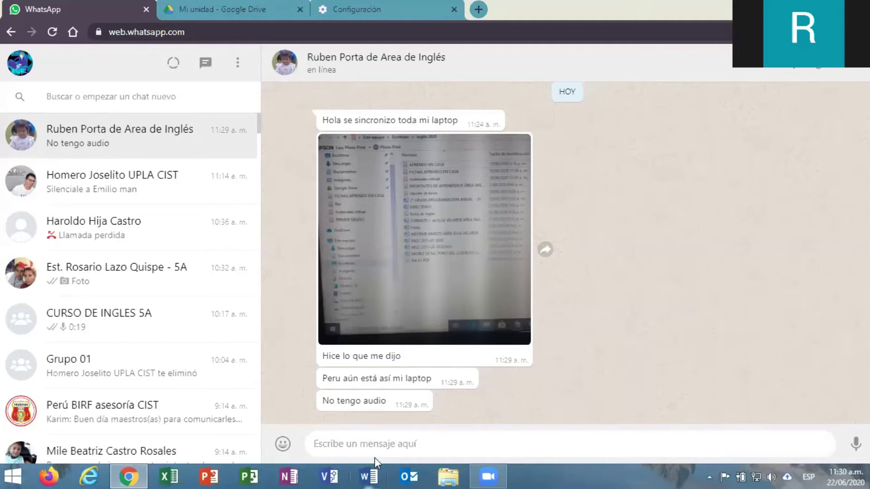
pyautogui.click(447, 478)
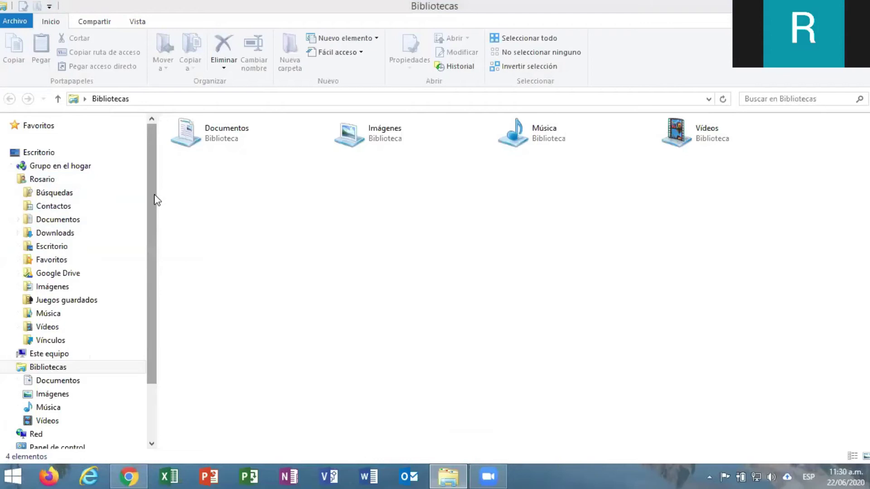
# Collapse Rosario in the folder tree and check the Vista tab's Panel de navegación options
pyautogui.moveTo(157, 202)
pyautogui.mouseDown()
pyautogui.moveTo(182, 205)
pyautogui.moveTo(155, 204)
pyautogui.mouseUp()
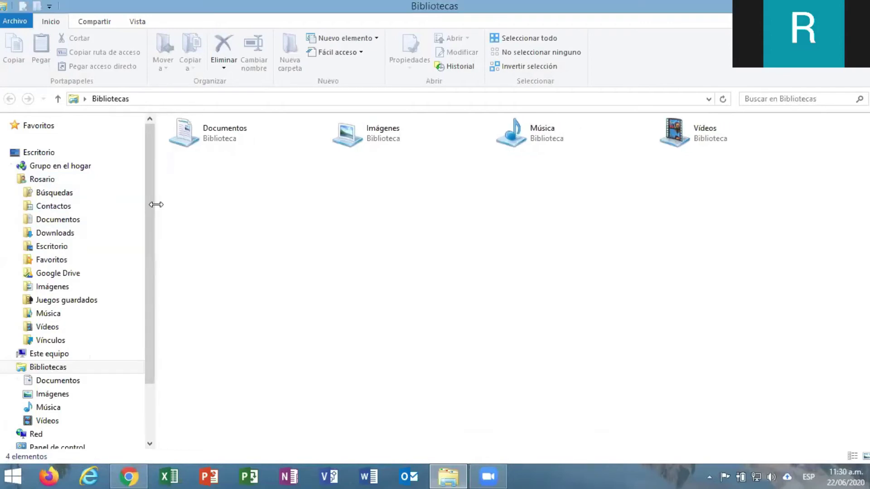
pyautogui.click(9, 181)
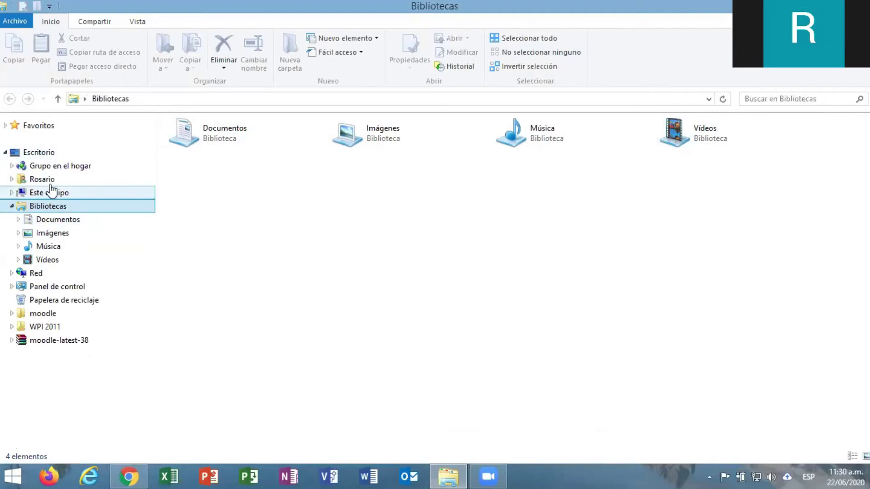
pyautogui.click(138, 23)
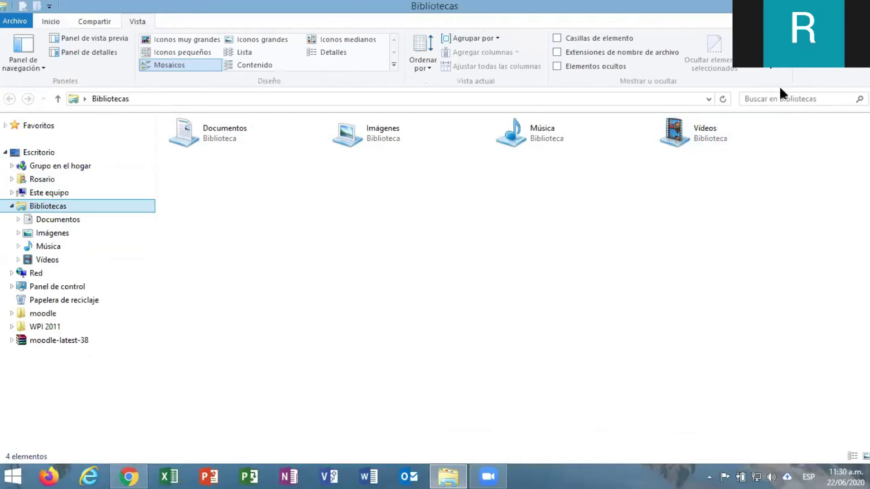
pyautogui.click(773, 69)
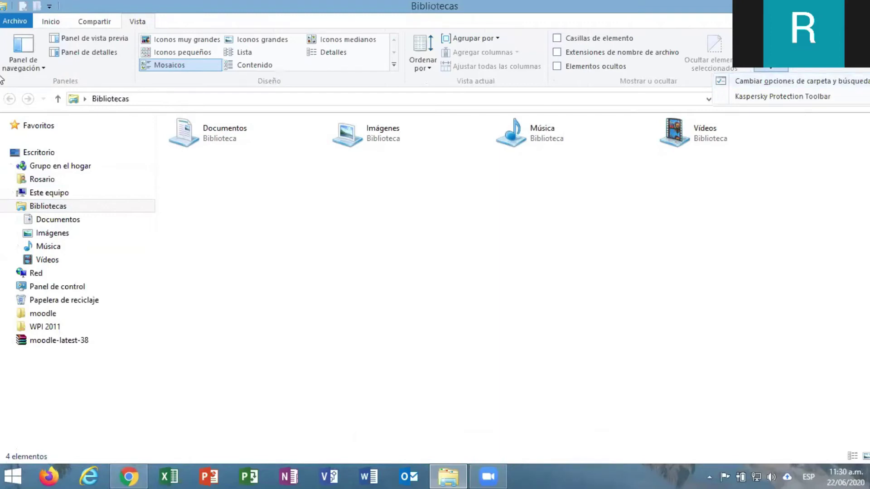
pyautogui.click(41, 72)
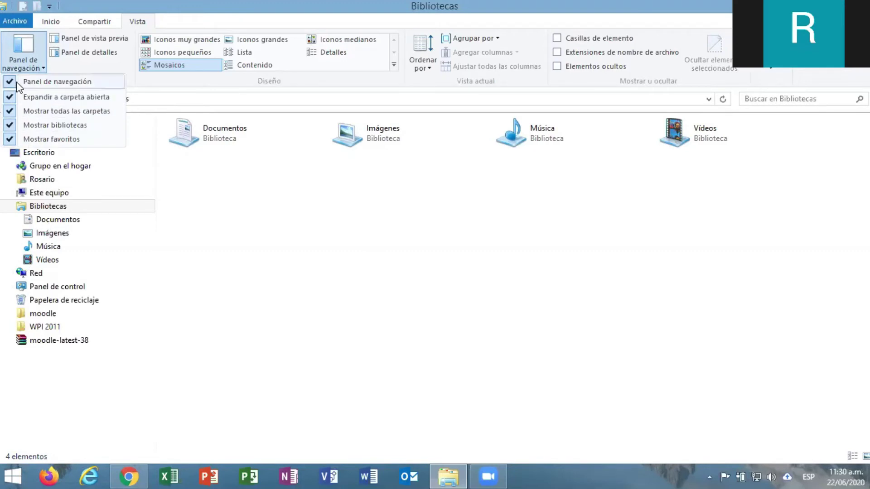
pyautogui.click(26, 60)
pyautogui.click(36, 72)
pyautogui.click(185, 205)
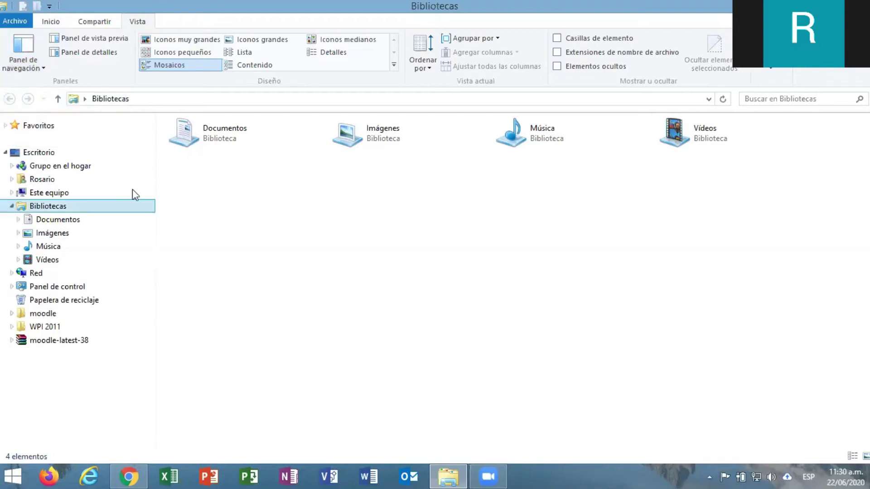
# Expand Favoritos in the navigation pane and review the Panel de navegación options again
pyautogui.click(4, 127)
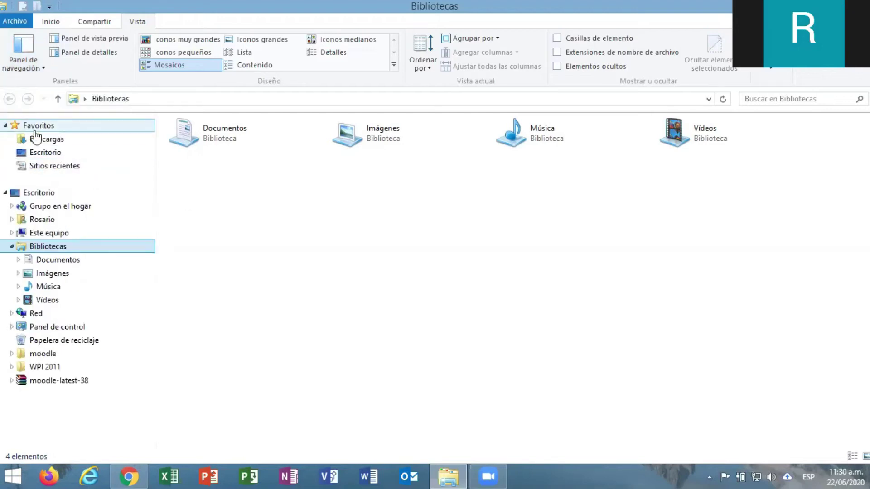
pyautogui.click(6, 194)
pyautogui.click(6, 193)
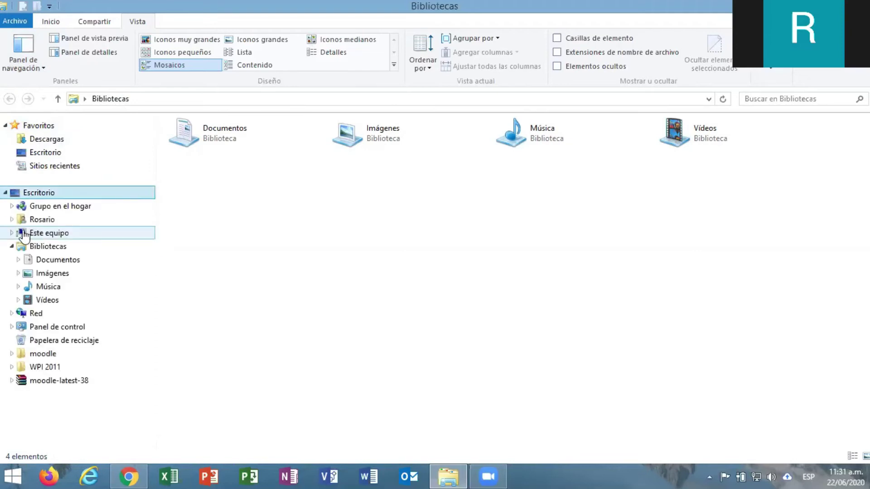
pyautogui.click(23, 64)
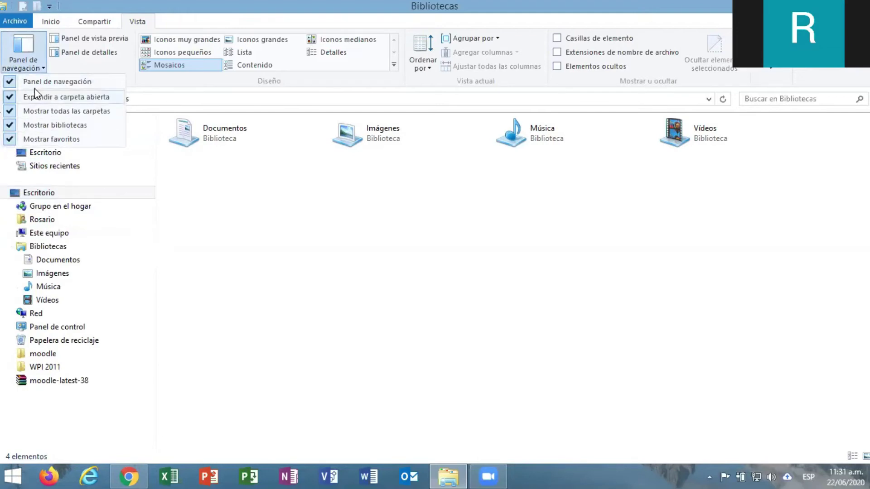
pyautogui.click(771, 69)
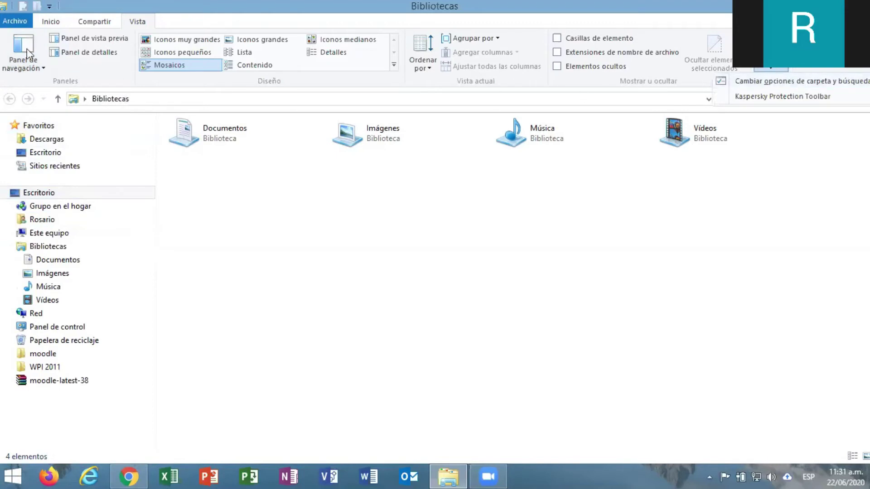
pyautogui.click(32, 63)
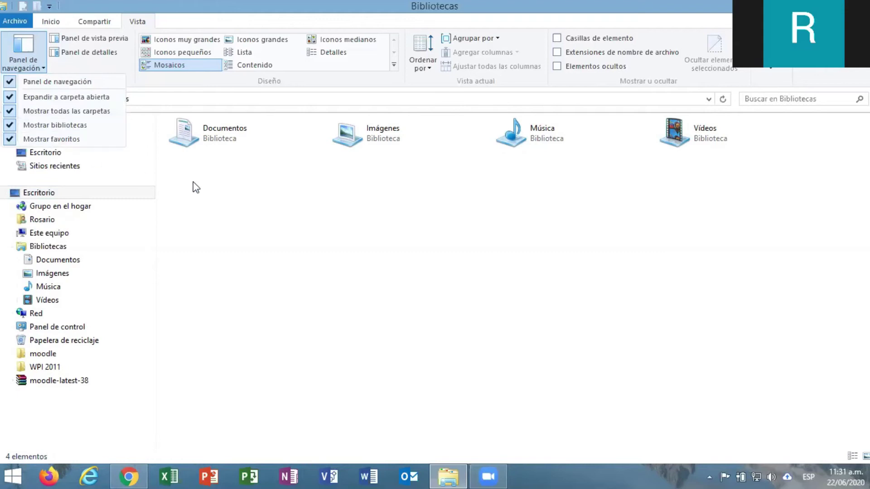
pyautogui.click(247, 207)
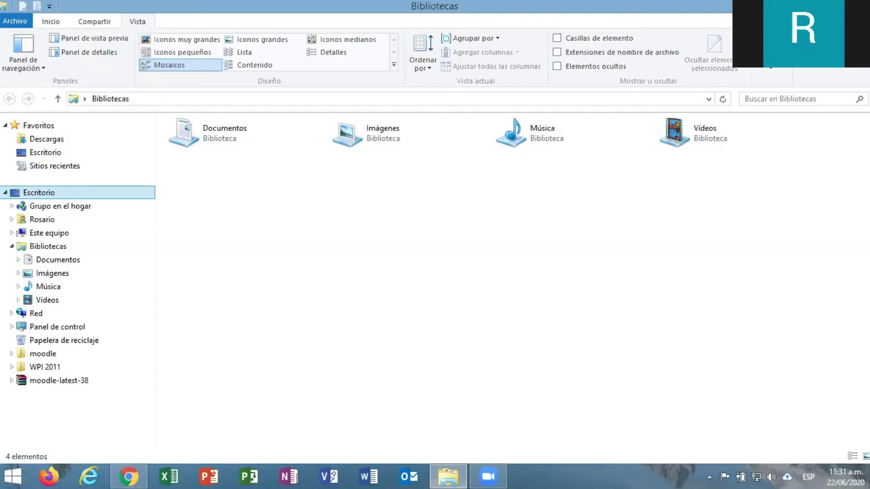
# Reopen Explorer, recheck Panel de navegación options, and expand the Rosario folder in the tree
pyautogui.hotkey('alt', 'F4')
pyautogui.click(450, 480)
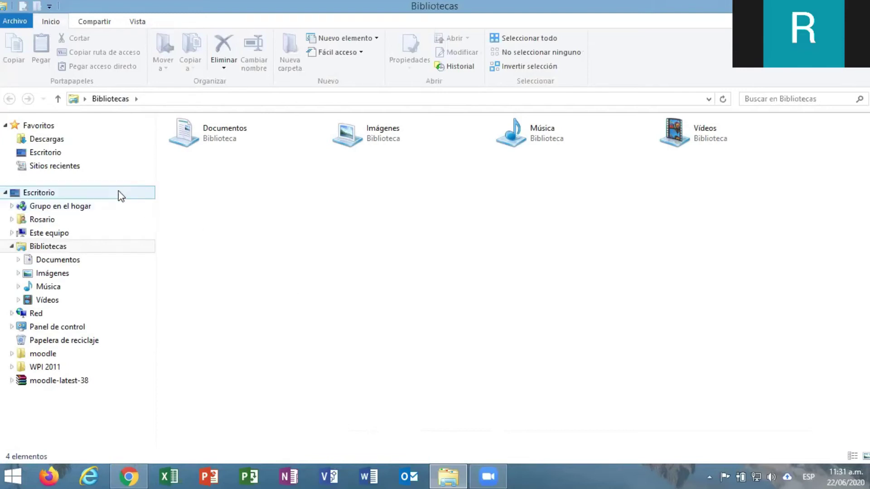
pyautogui.click(485, 478)
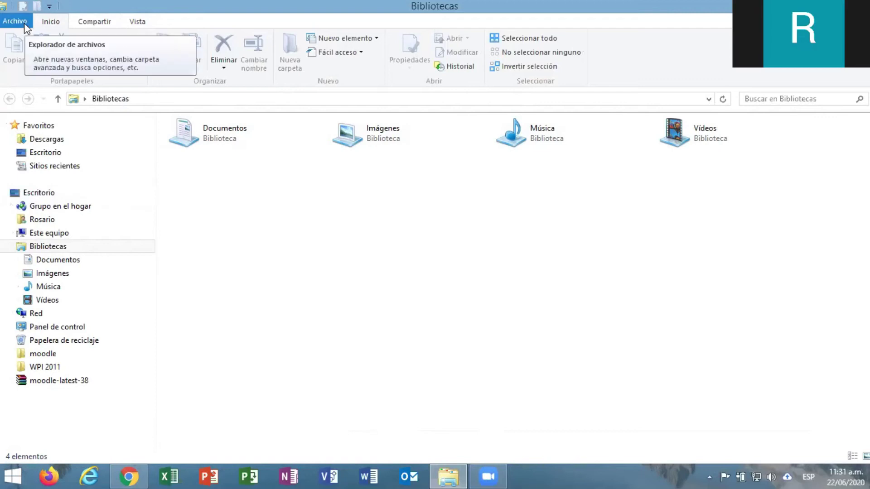
pyautogui.click(138, 23)
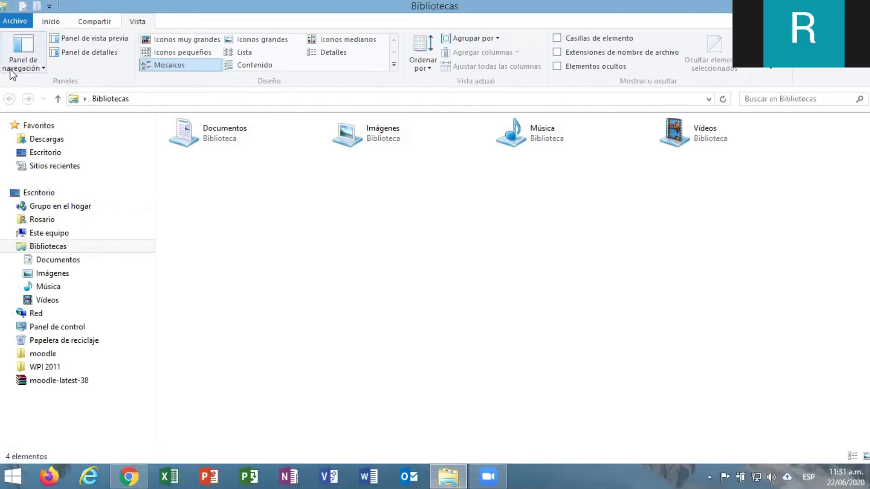
pyautogui.click(42, 69)
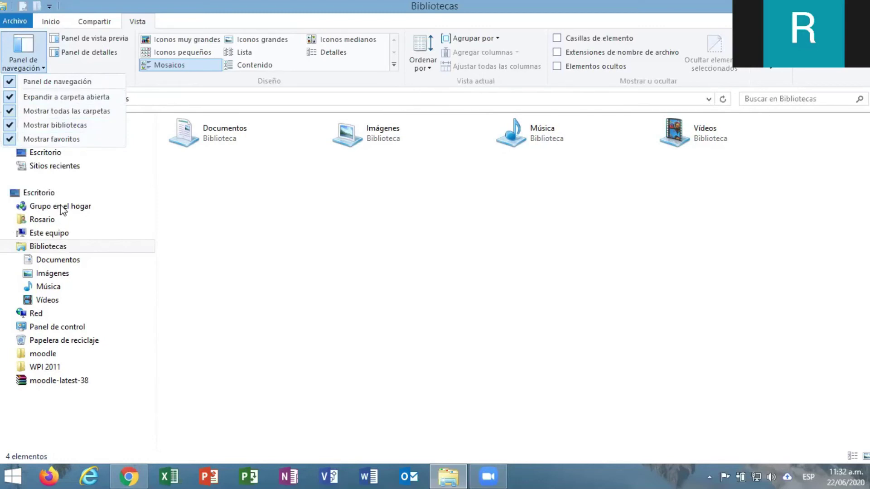
pyautogui.click(140, 186)
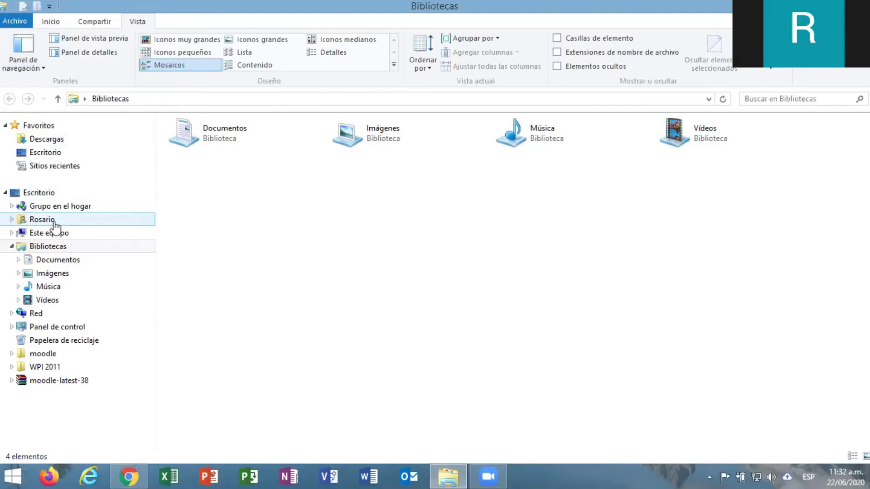
pyautogui.click(12, 219)
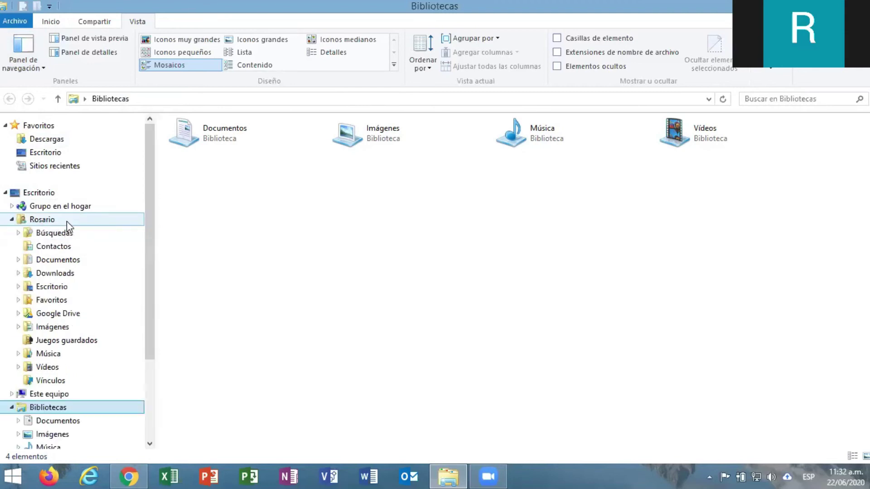
# Open the local Google Drive folder under Rosario, then collapse Rosario in the tree
pyautogui.moveTo(150, 212); pyautogui.dragTo(149, 256)
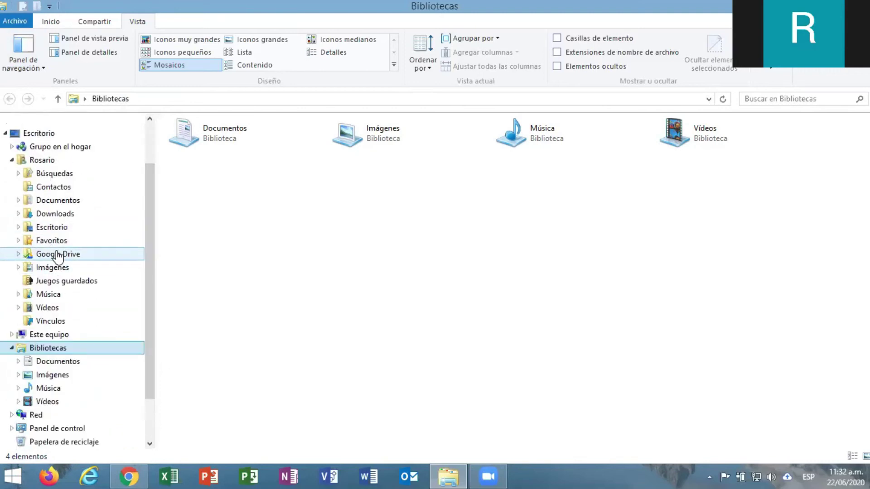
pyautogui.click(20, 257)
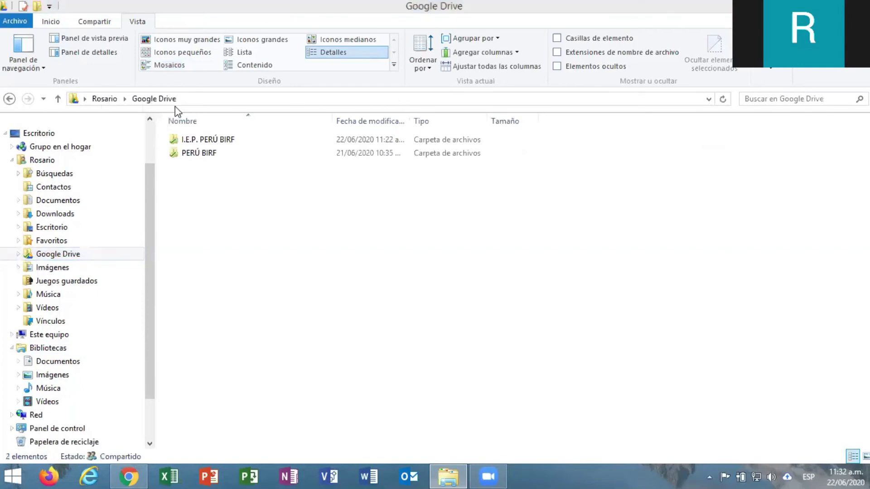
pyautogui.click(12, 160)
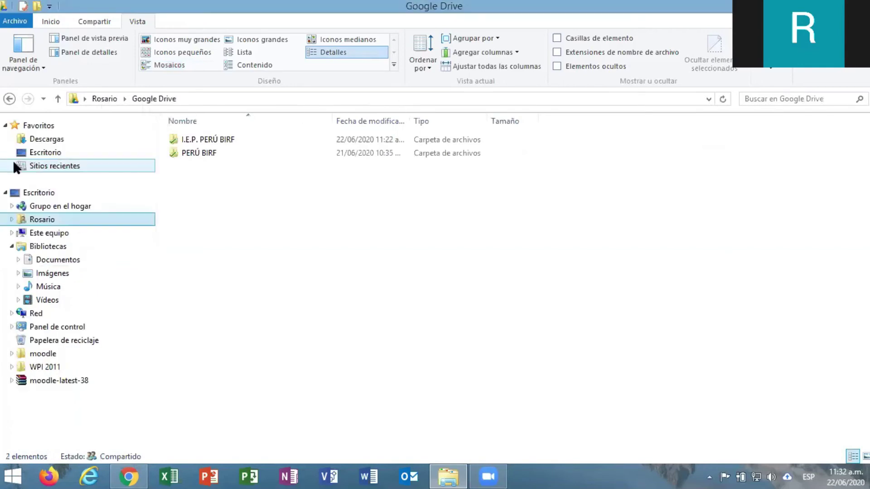
# Open and close the navigation pane display options, then leave File Explorer
pyautogui.click(42, 68)
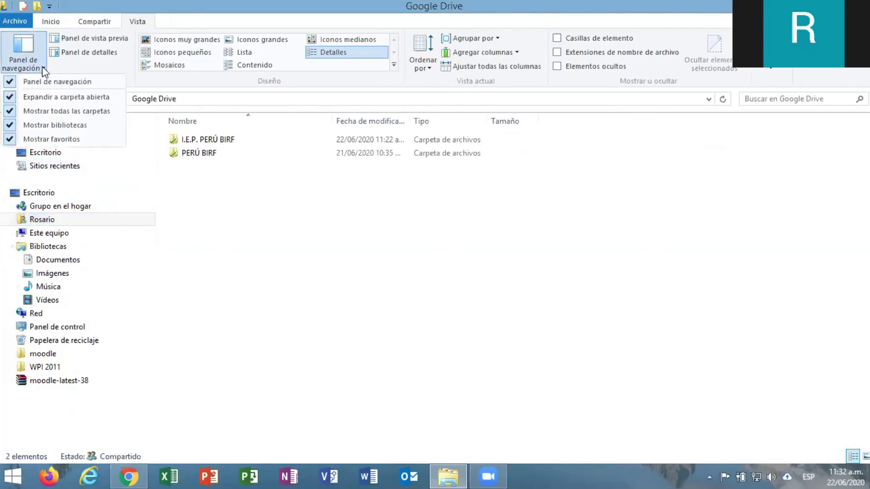
pyautogui.click(44, 71)
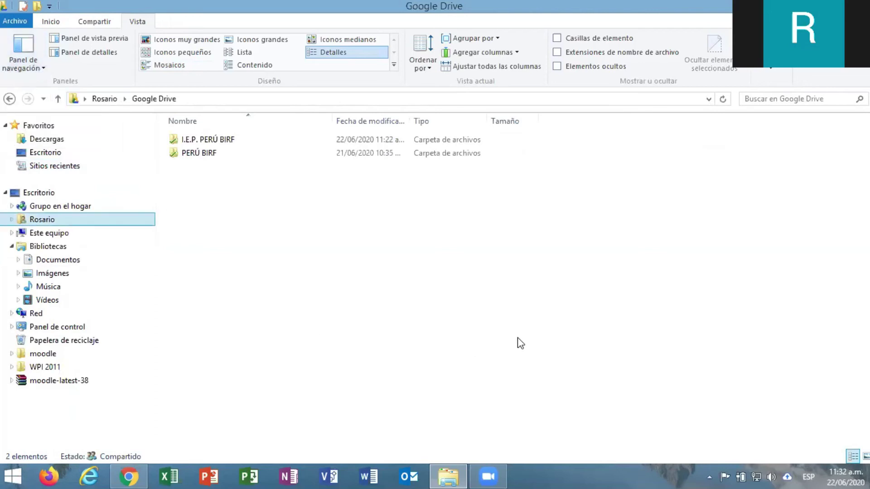
pyautogui.click(571, 313)
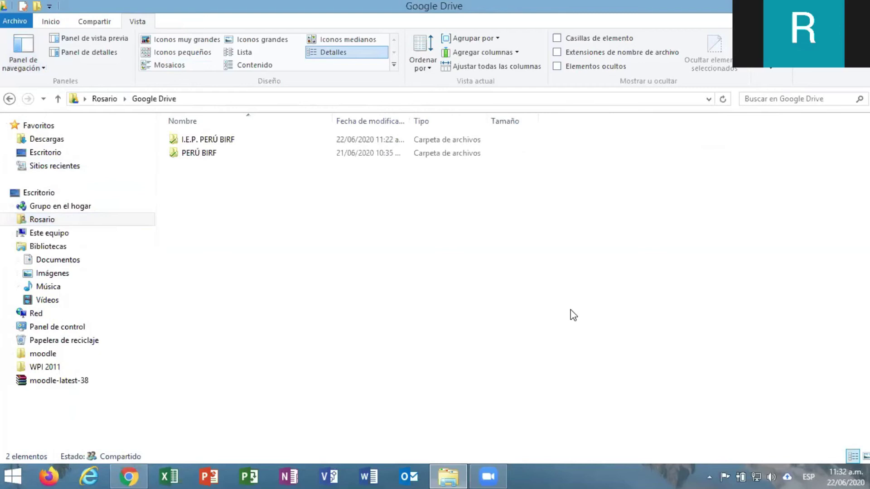
pyautogui.moveTo(868, 2)
# Switch to Chrome and move between the WhatsApp chat and Google Drive's Mi unidad
pyautogui.hotkey('alt', 'Tab')
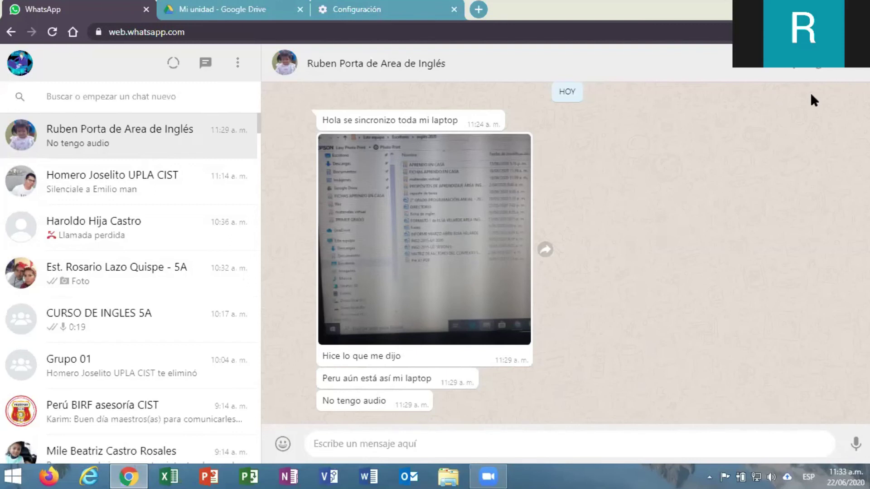
pyautogui.hotkey('ctrl', 'Tab')
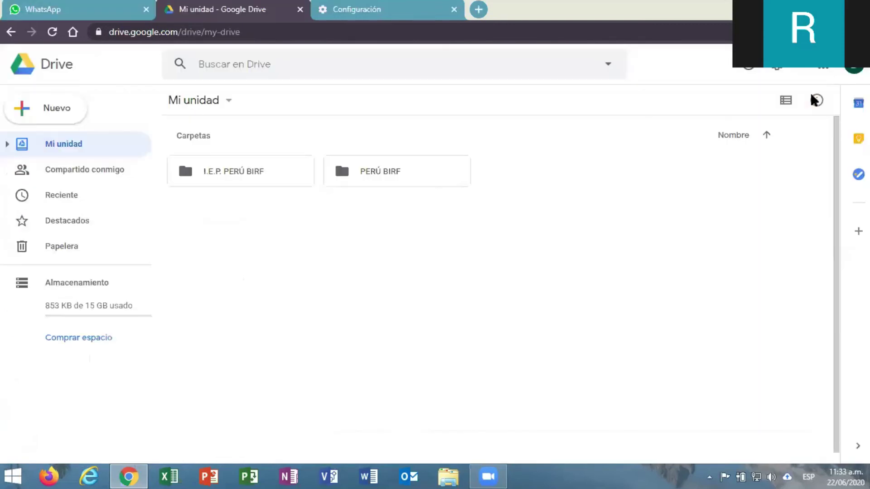
pyautogui.click(119, 13)
pyautogui.click(175, 12)
# Close the Configuración settings tab, return to Mi unidad, and show the desktop
pyautogui.hotkey('ctrl', 'Tab')
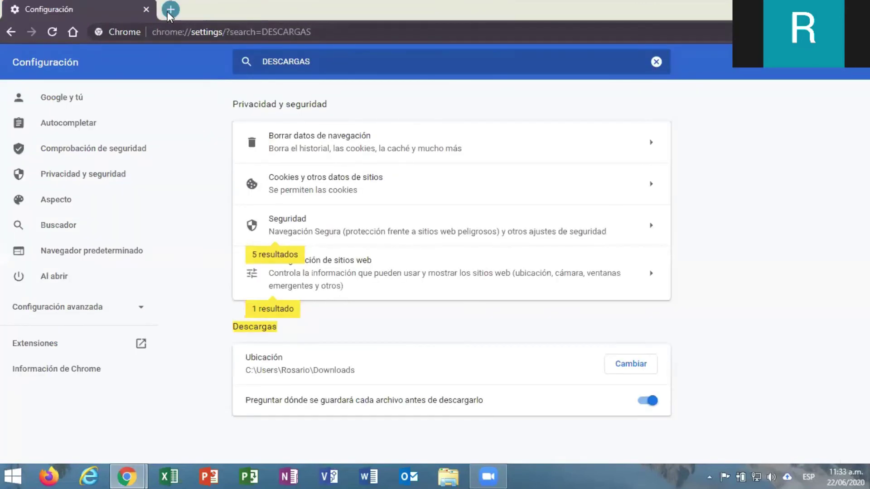
pyautogui.click(146, 10)
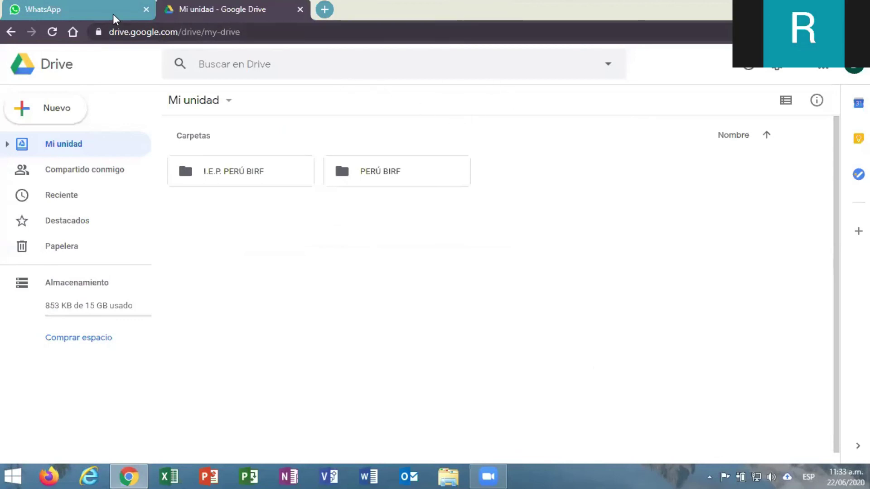
pyautogui.click(78, 9)
pyautogui.click(181, 8)
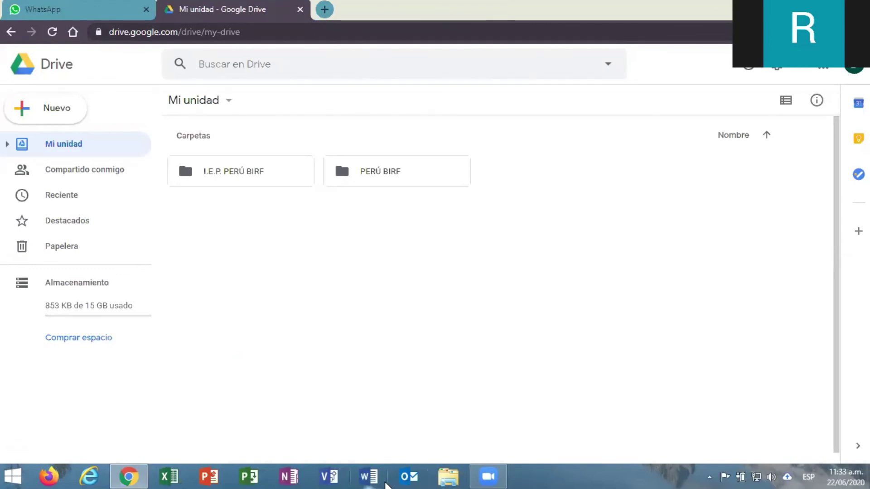
pyautogui.press('super+d')
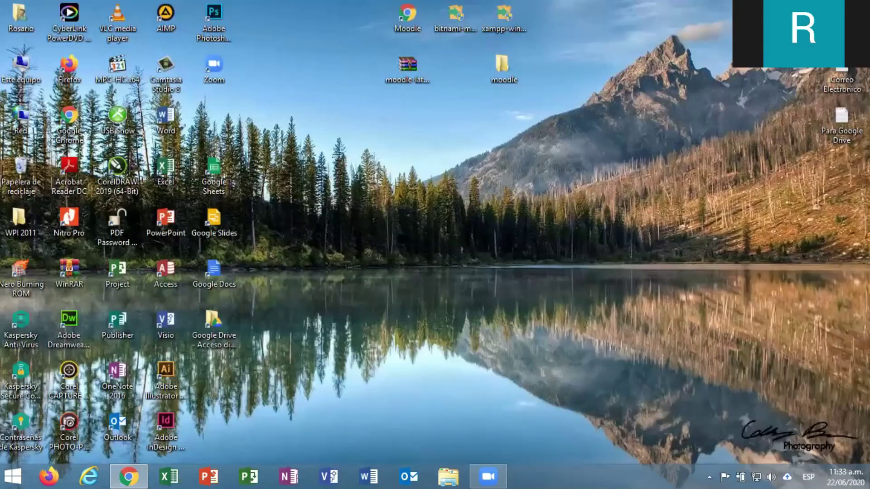